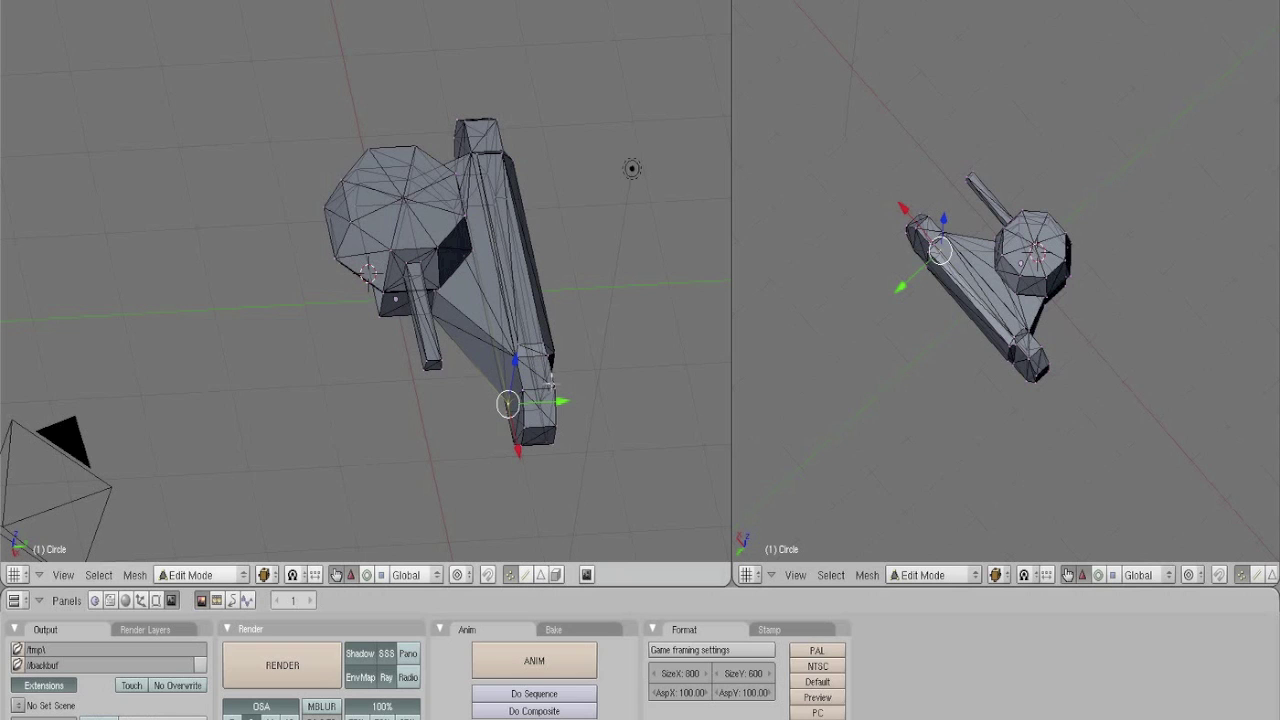
pyautogui.moveTo(372, 274); pyautogui.dragTo(515, 408, button='middle')
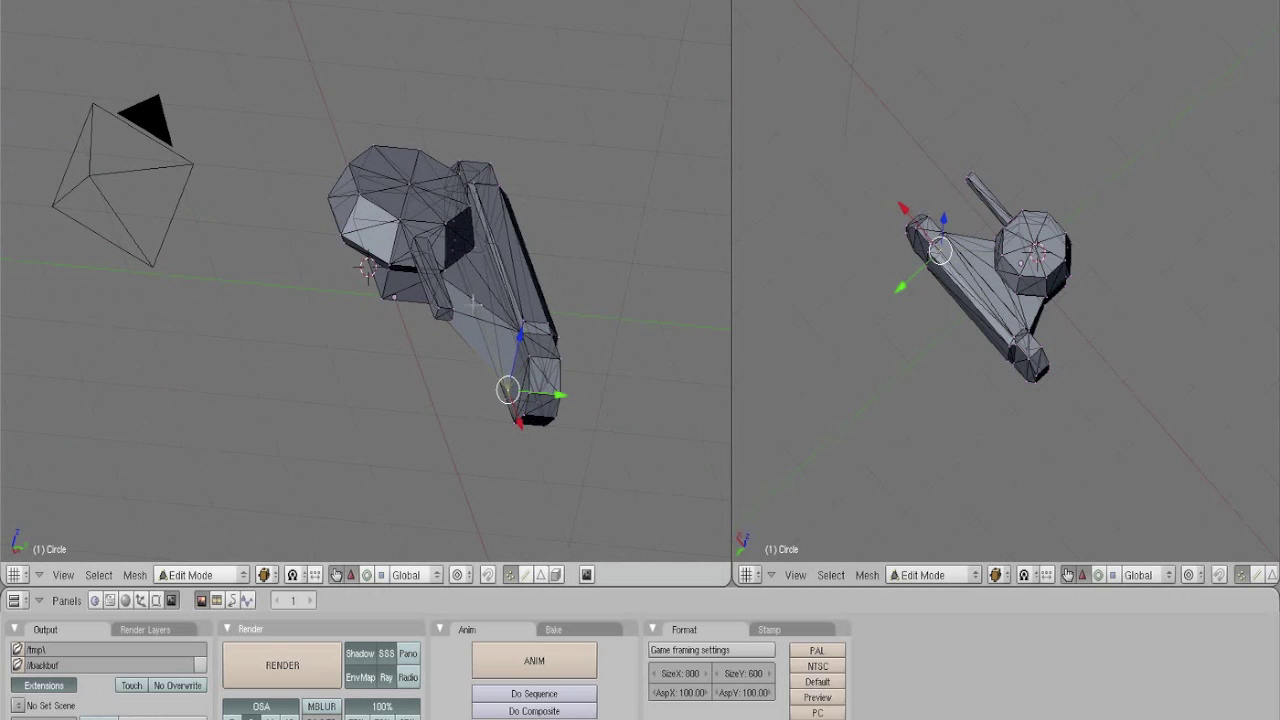
pyautogui.moveTo(515, 305); pyautogui.dragTo(478, 293, button='middle')
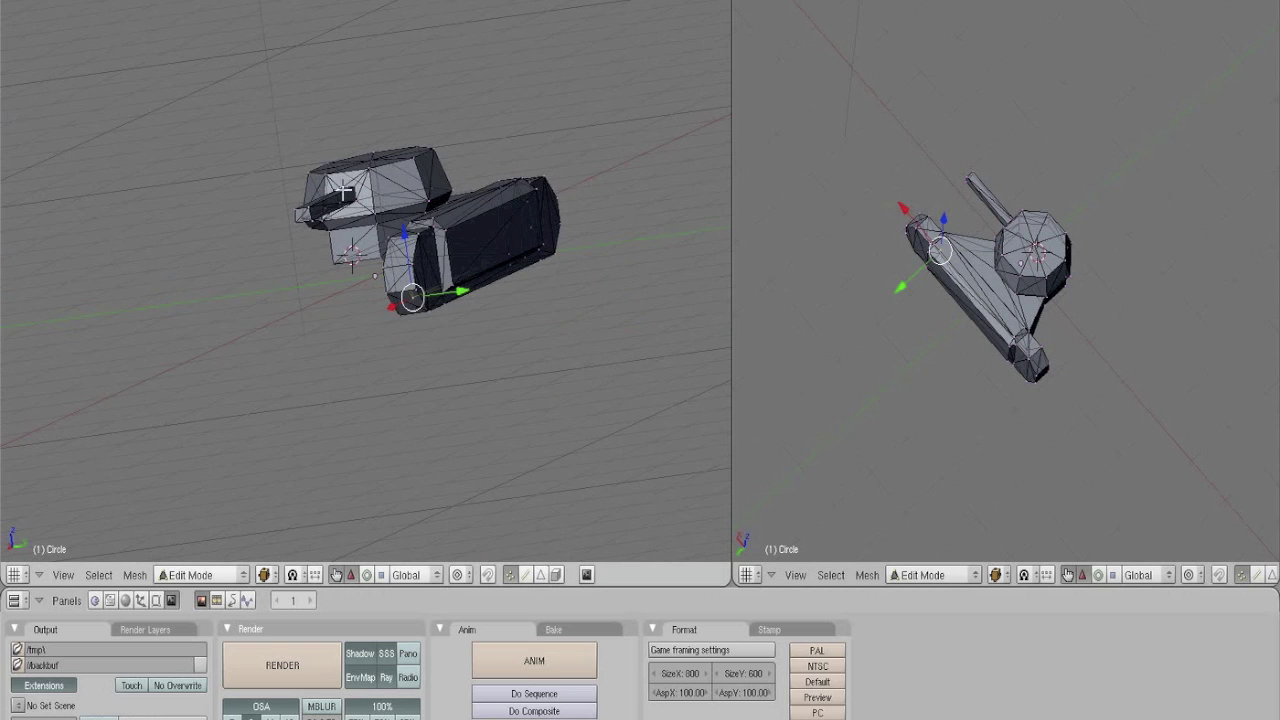
pyautogui.moveTo(343, 191); pyautogui.dragTo(462, 251, button='middle')
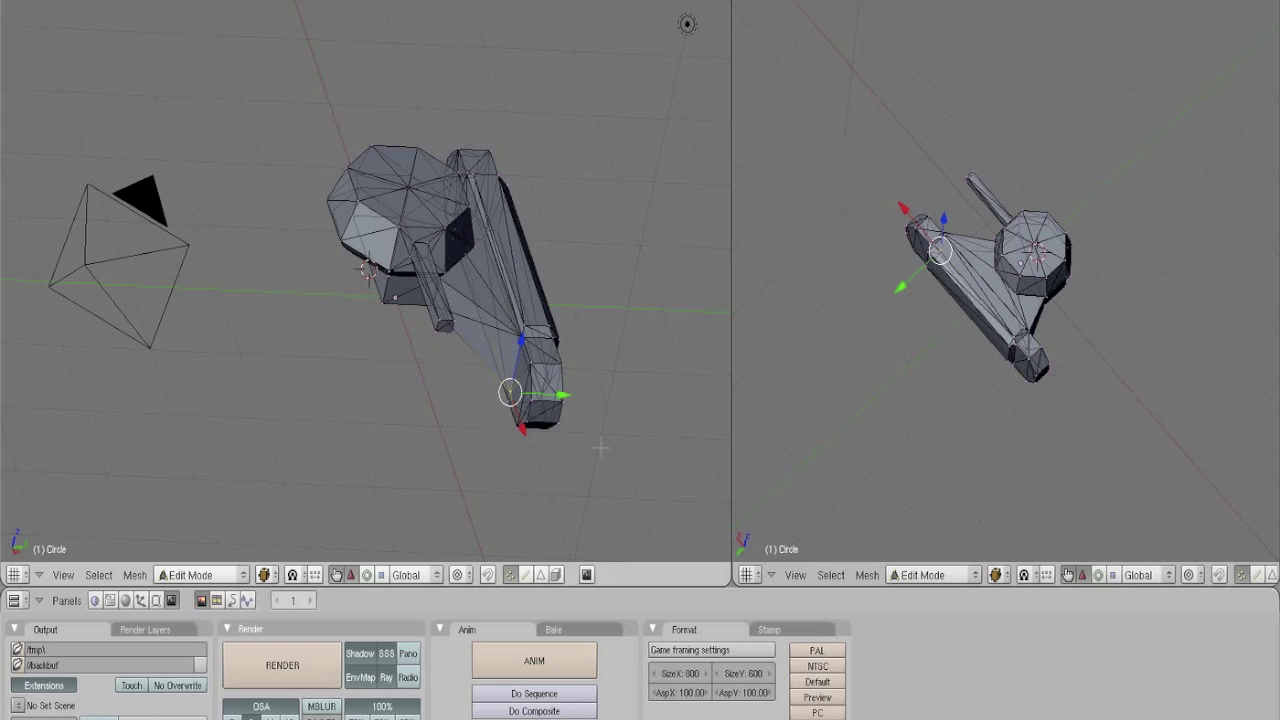
pyautogui.moveTo(601, 449); pyautogui.dragTo(472, 295, button='middle')
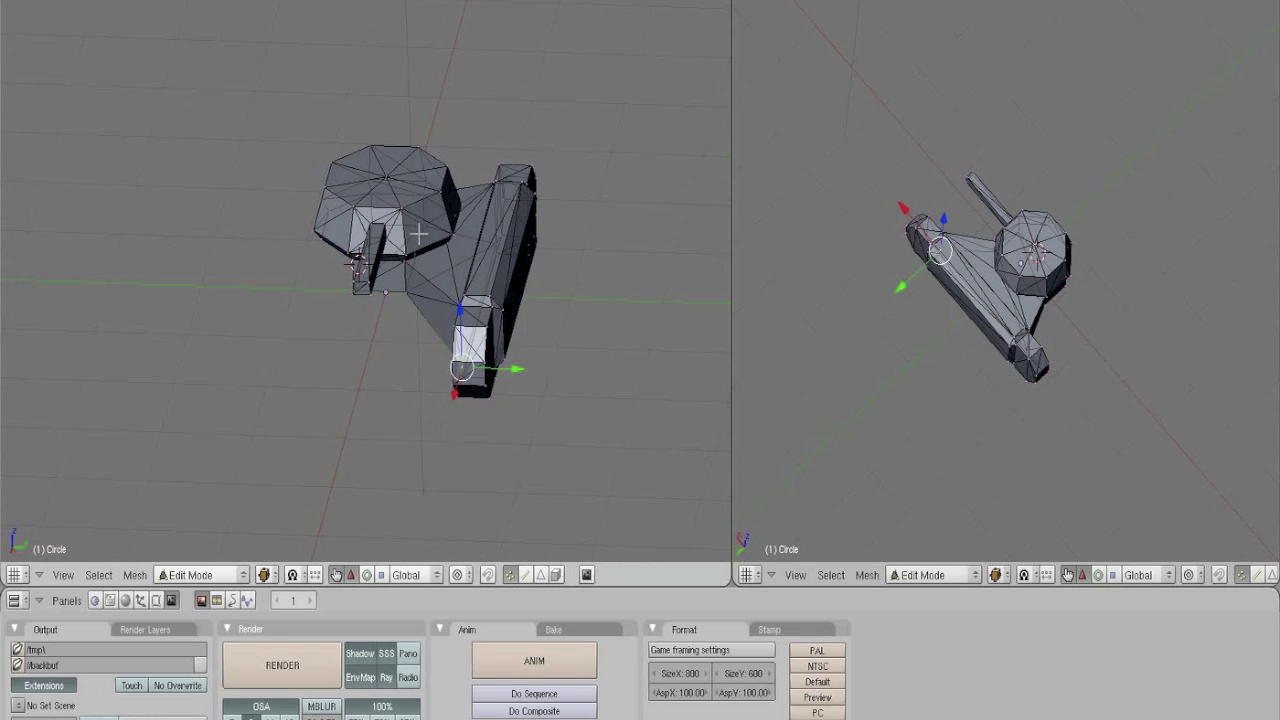
pyautogui.moveTo(491, 372); pyautogui.dragTo(522, 288, button='middle')
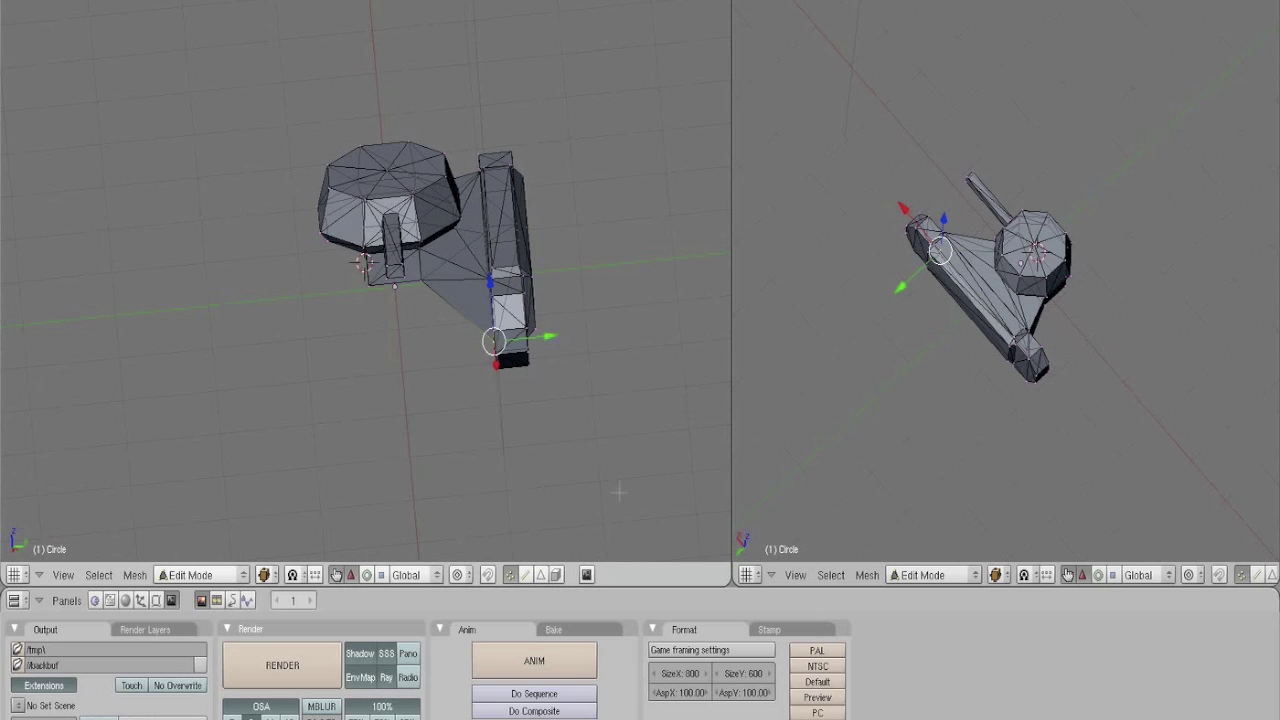
# Change the second 3D viewport into a UV/Image Editor
pyautogui.click(747, 575)
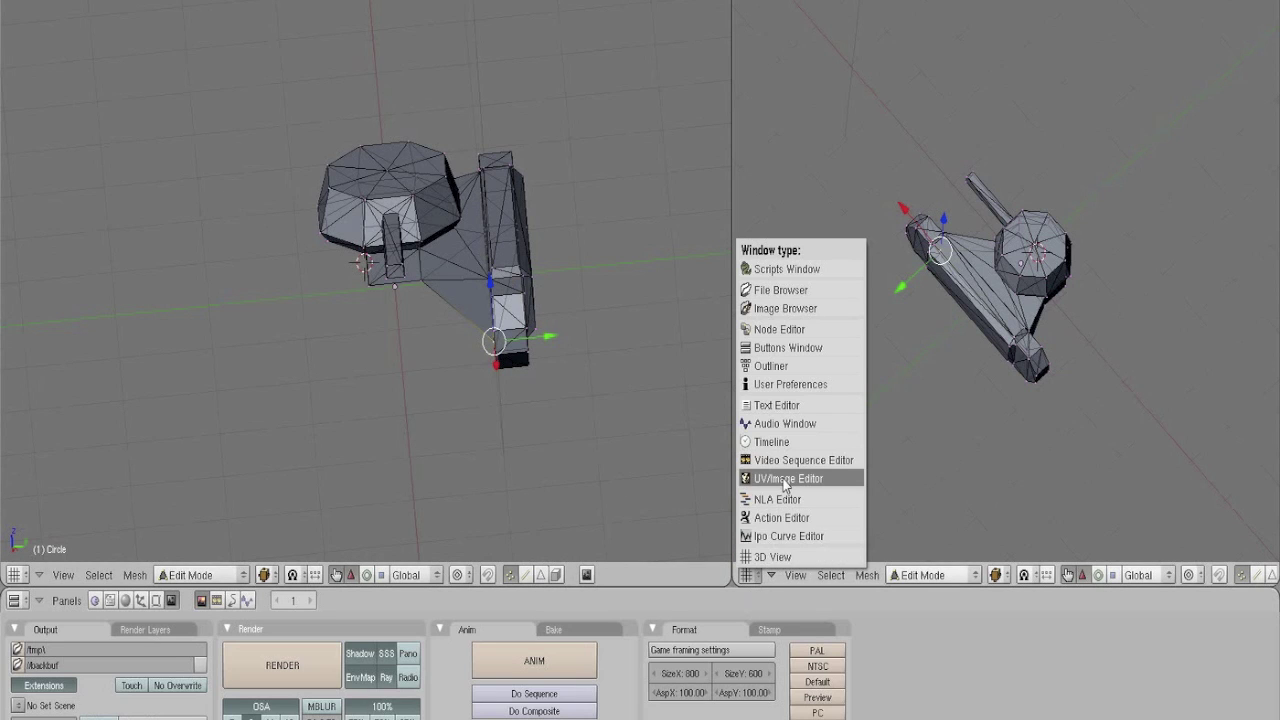
pyautogui.click(785, 482)
pyautogui.scroll(2, 872, 412)
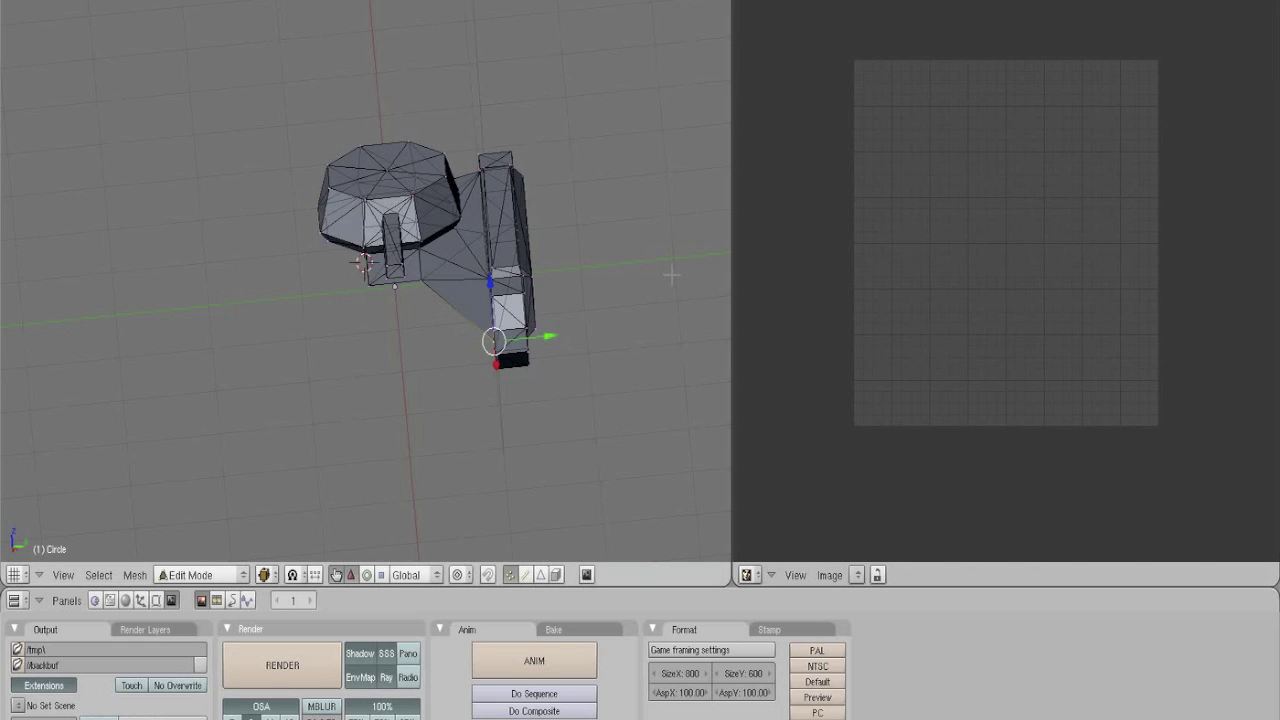
pyautogui.click(829, 575)
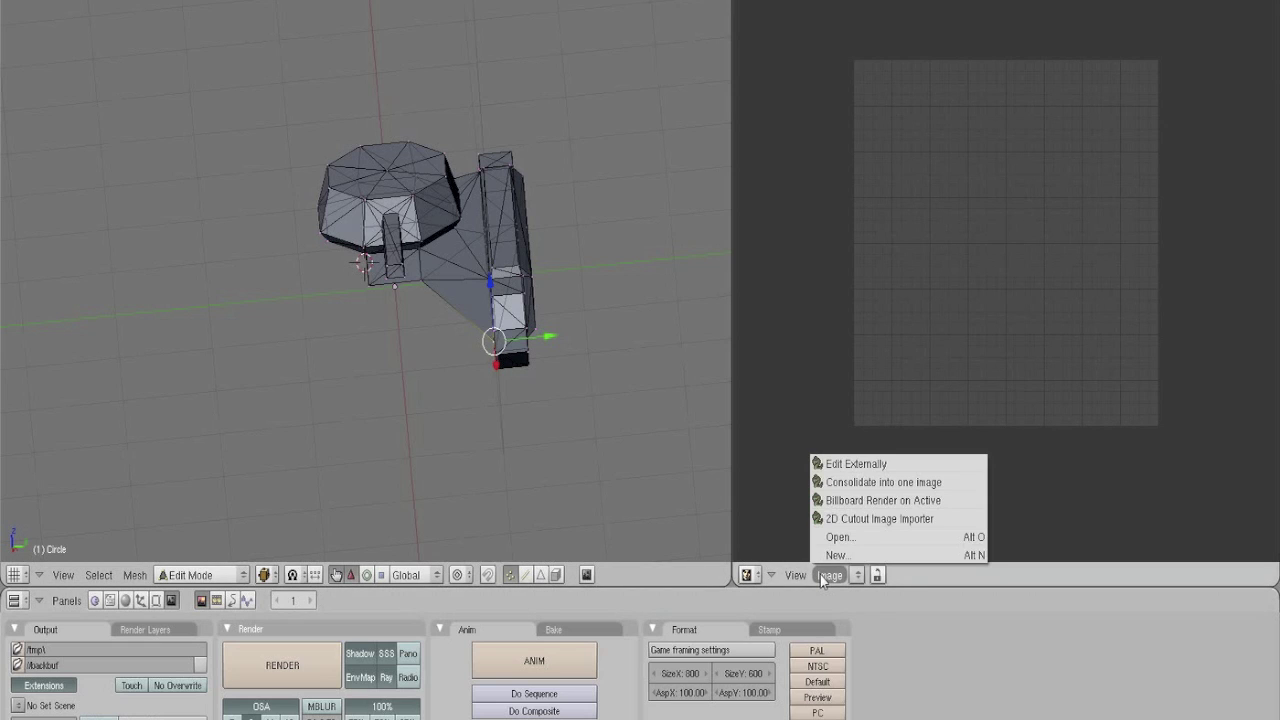
pyautogui.press('Escape')
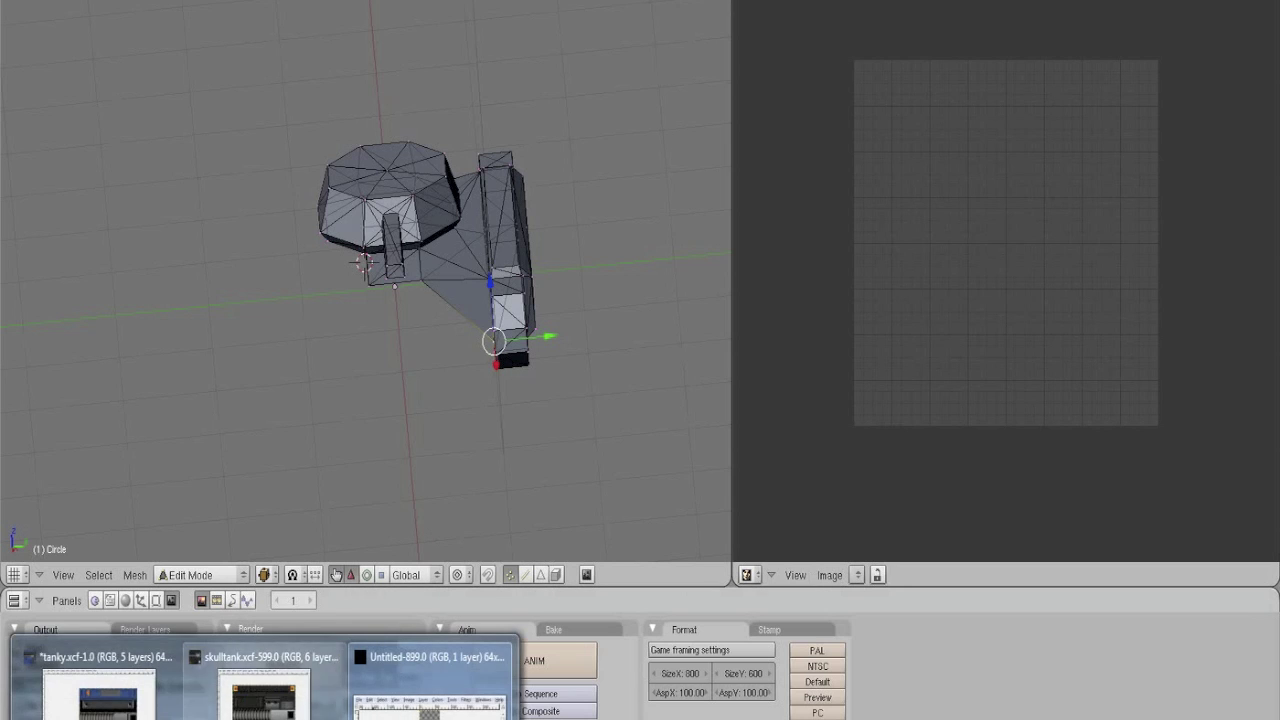
# Switch to the untitled 64x64 transparent image in GIMP
pyautogui.moveTo(441, 714)
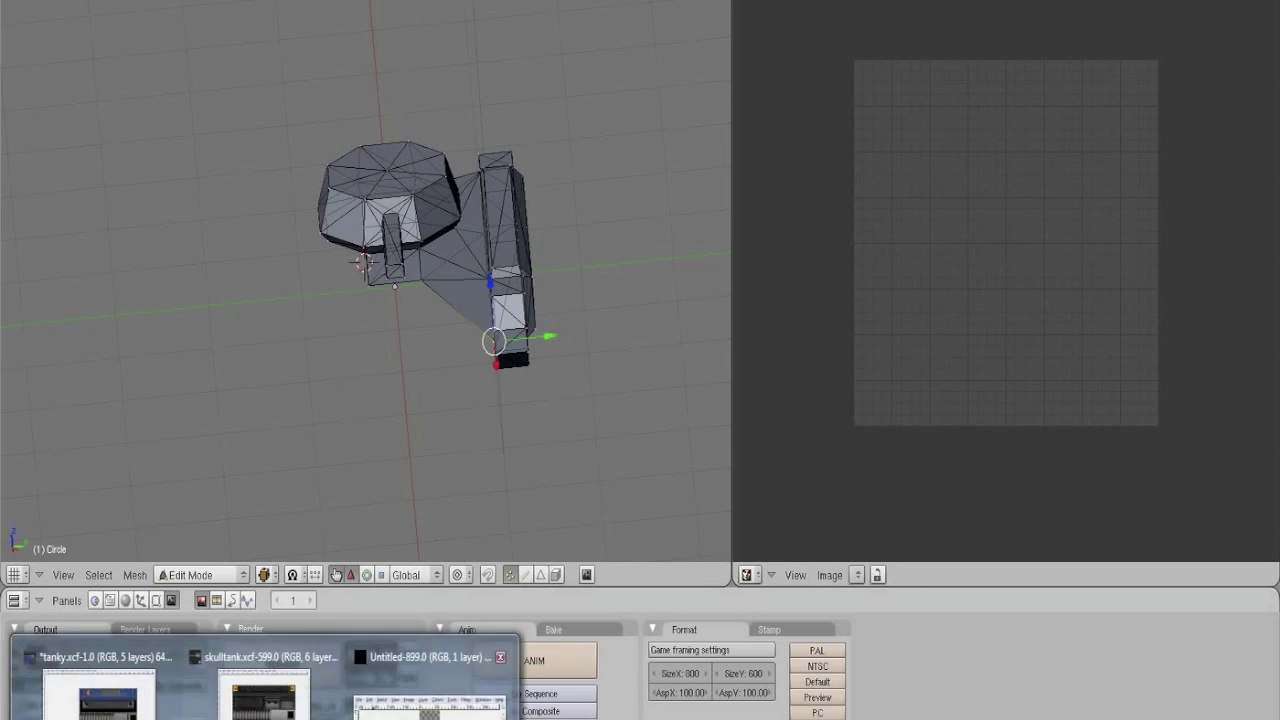
pyautogui.click(453, 687)
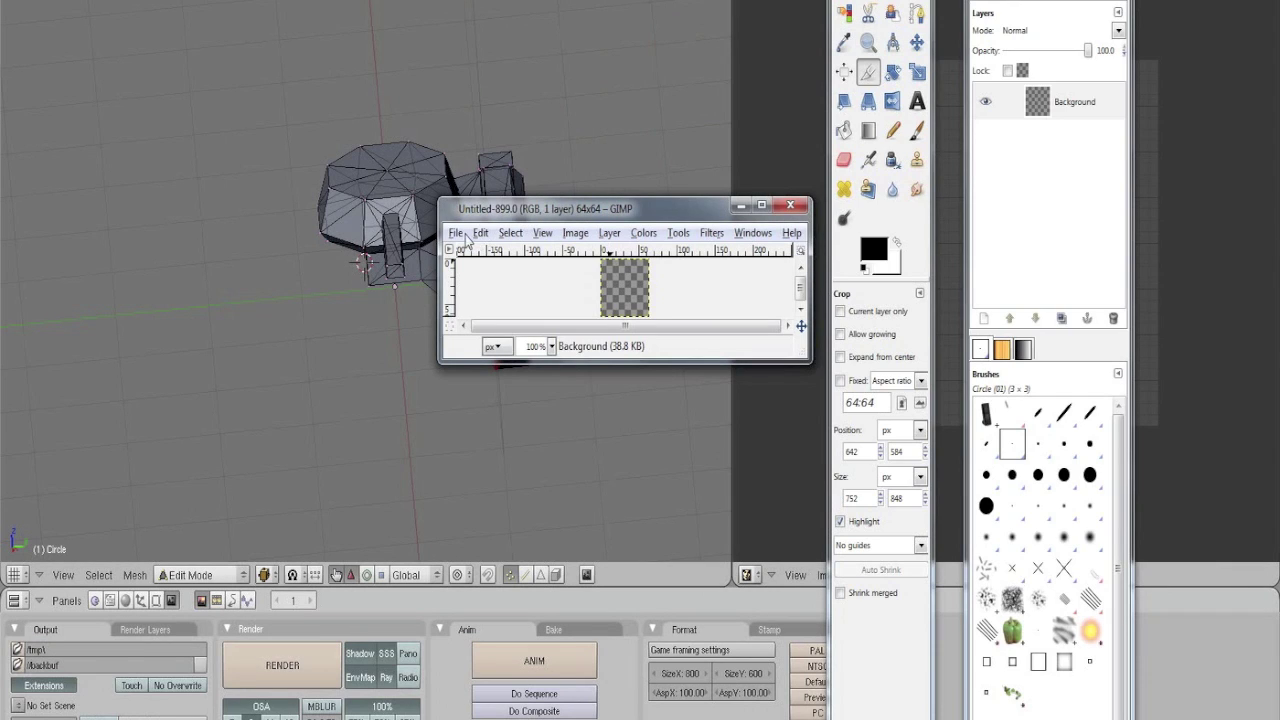
pyautogui.moveTo(648, 219); pyautogui.dragTo(627, 240)
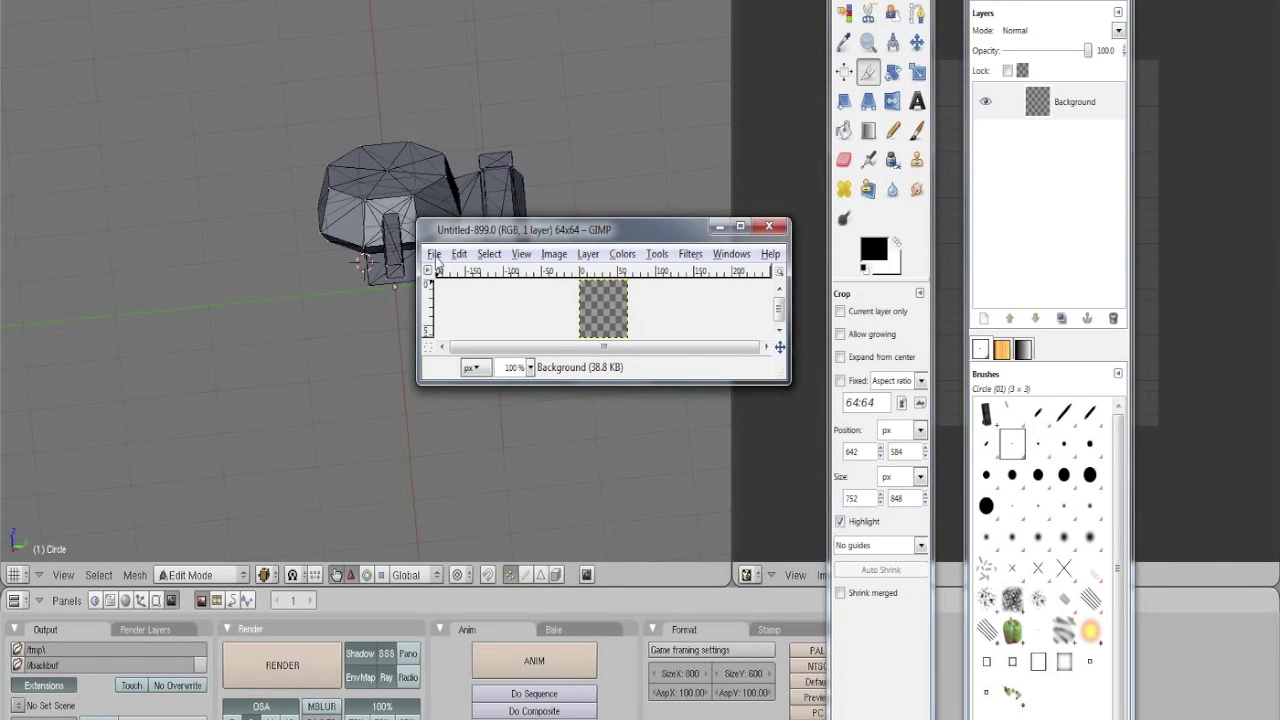
# Save the blank image as newtank.tga in the models/tanky folder on My Book (F:)
pyautogui.click(434, 254)
pyautogui.click(444, 416)
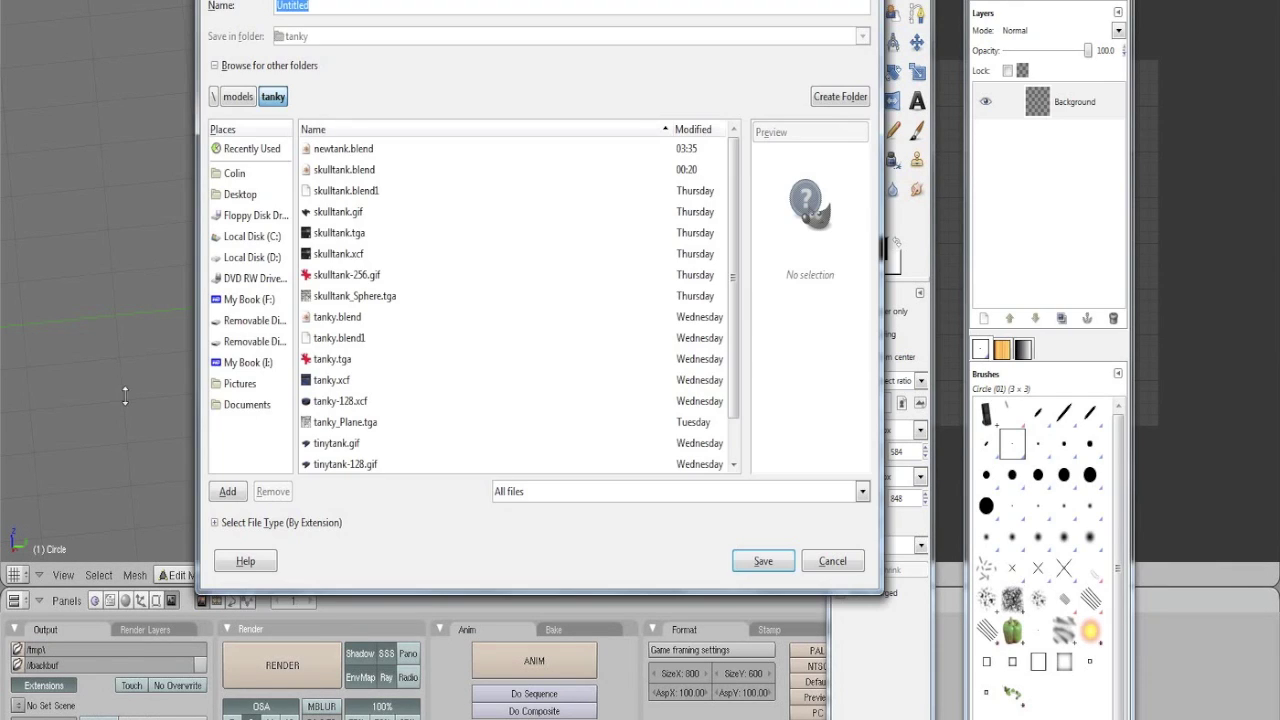
pyautogui.click(258, 300)
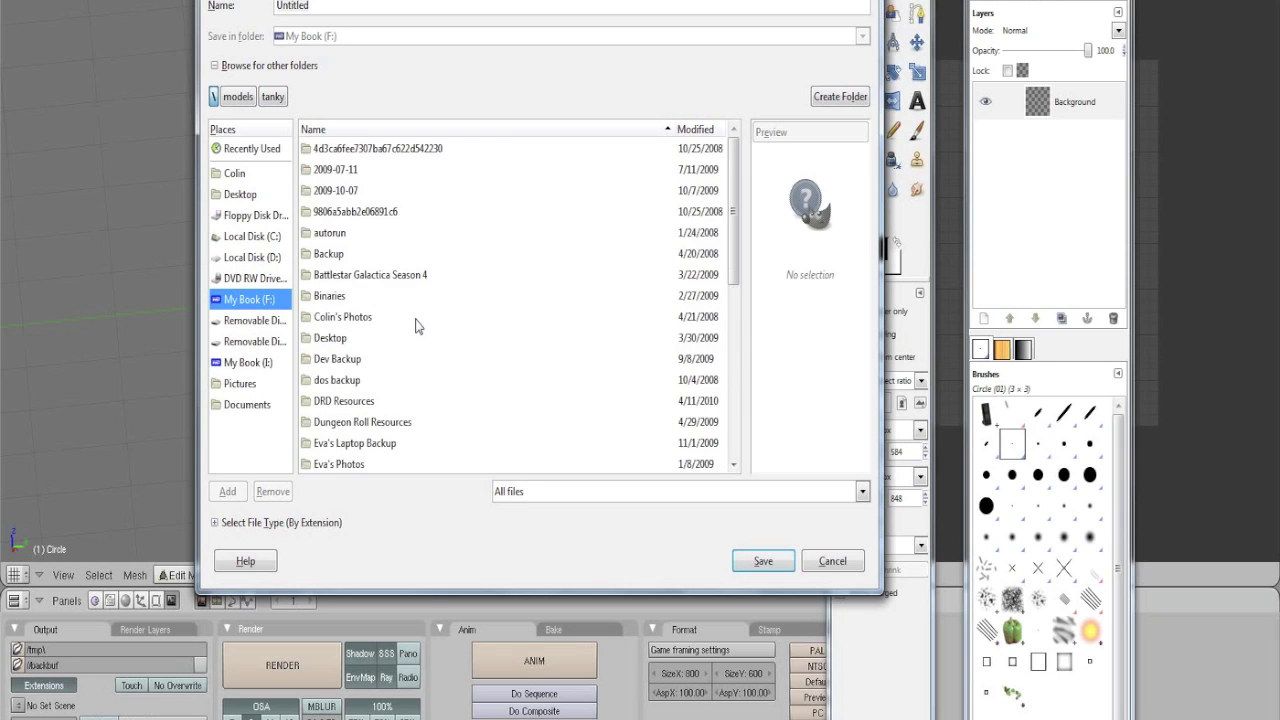
pyautogui.scroll(-6, 414, 323)
pyautogui.doubleClick(328, 201)
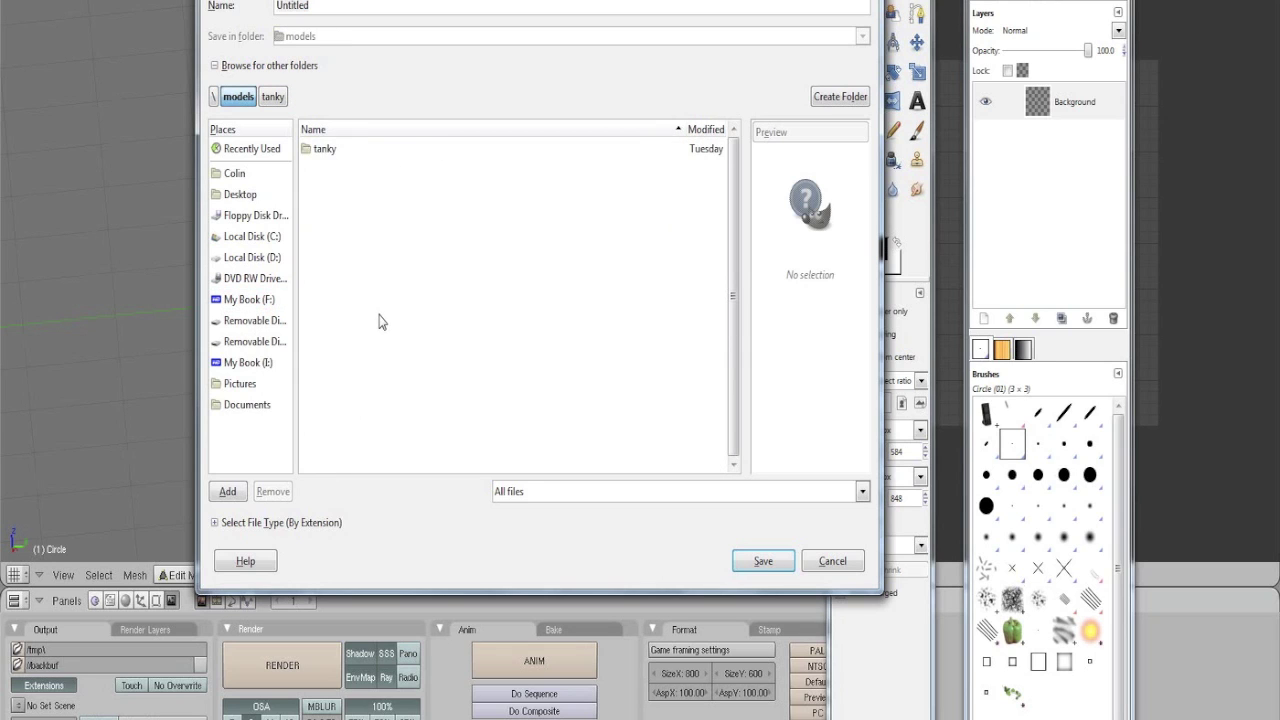
pyautogui.doubleClick(322, 150)
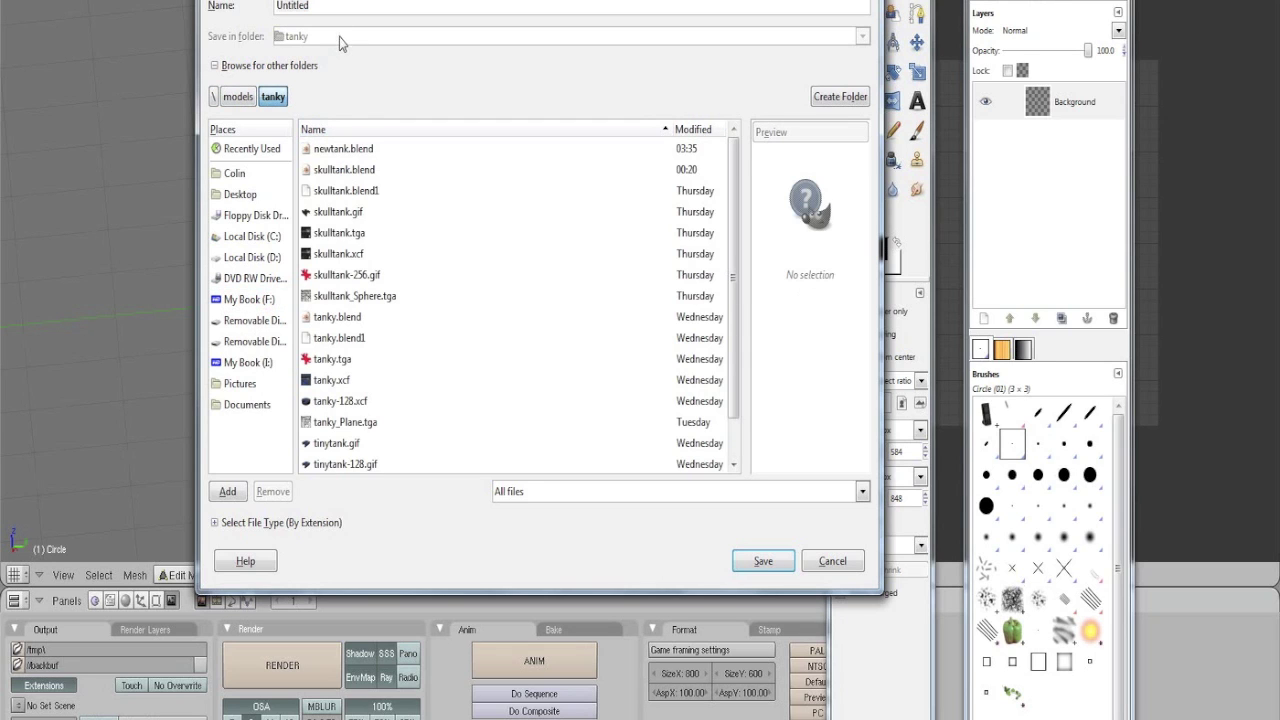
pyautogui.hotkey('ctrl', 'a')
pyautogui.write('newtank.g')
pyautogui.write('a')
pyautogui.press('Return')
pyautogui.click(205, 122)
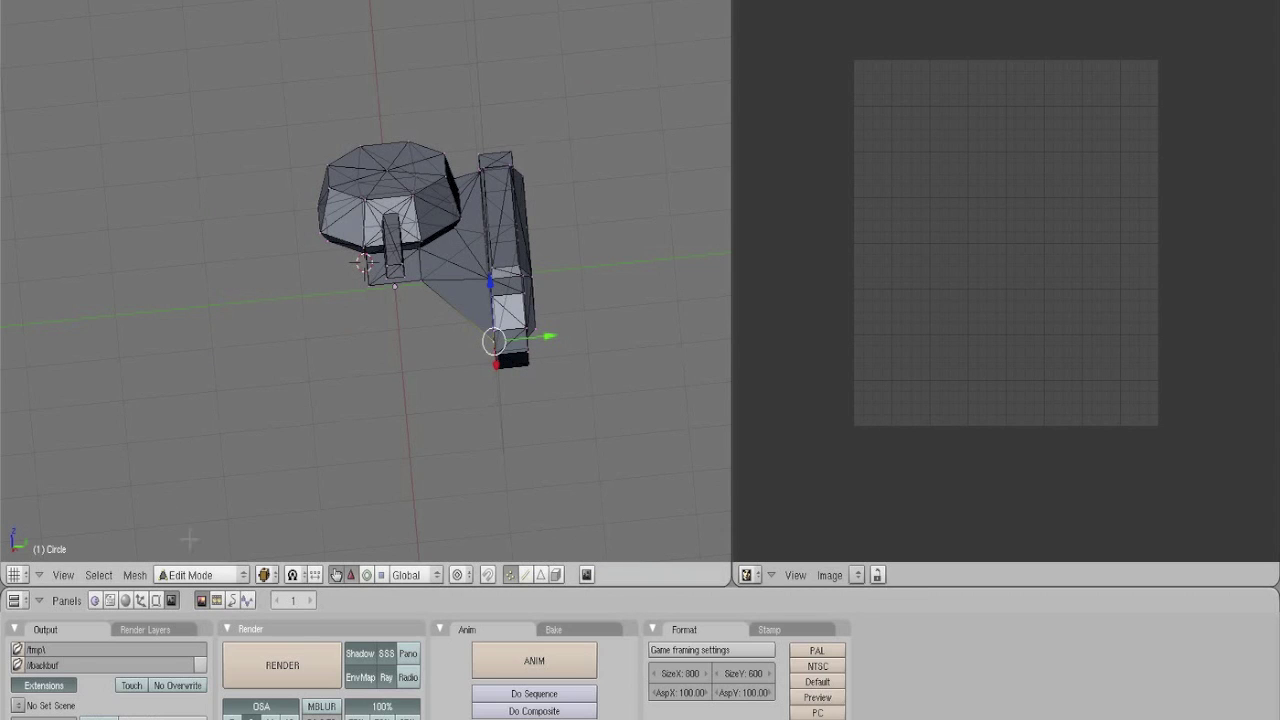
# Back in Blender, add a new material to the tank mesh and give it a new texture
pyautogui.click(125, 600)
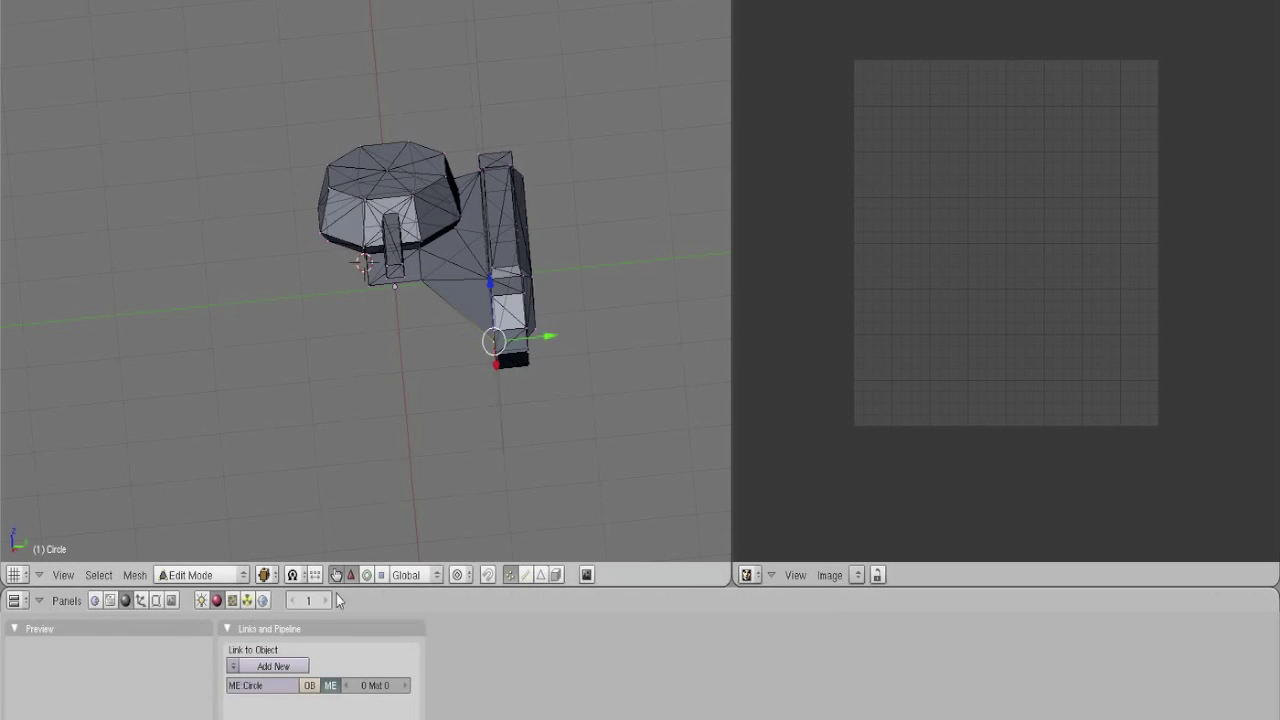
pyautogui.click(279, 667)
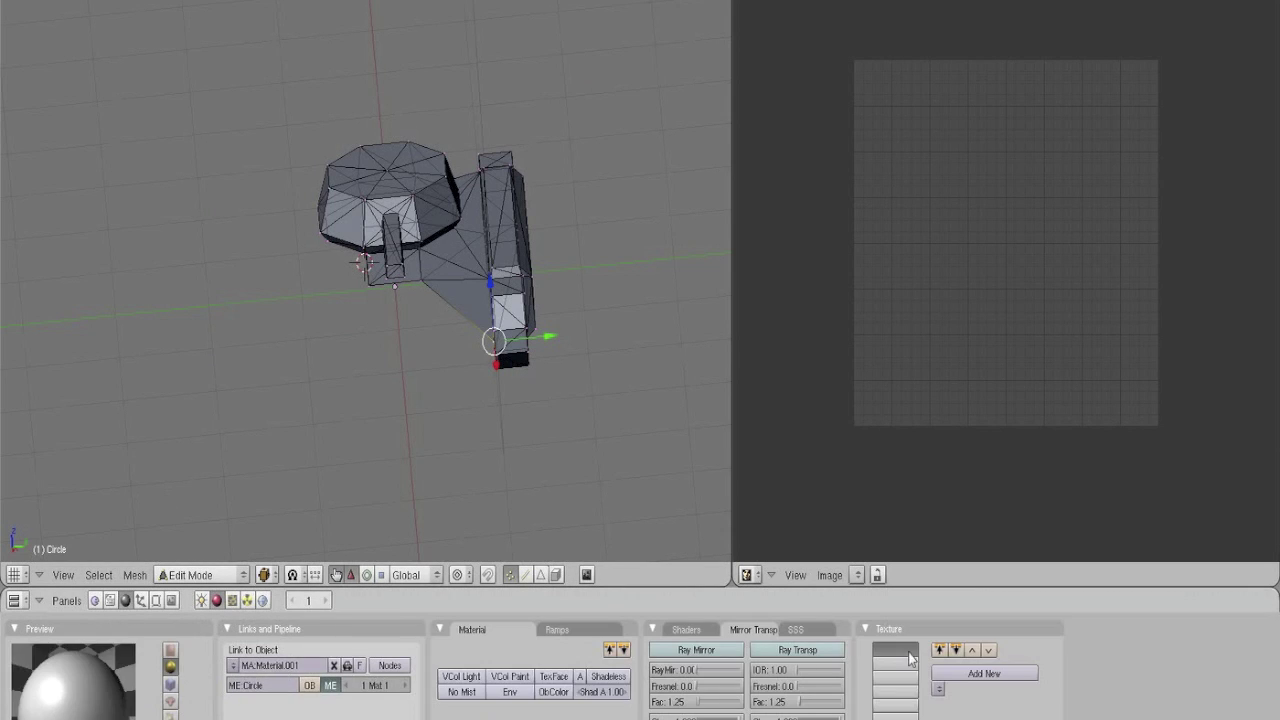
pyautogui.click(968, 675)
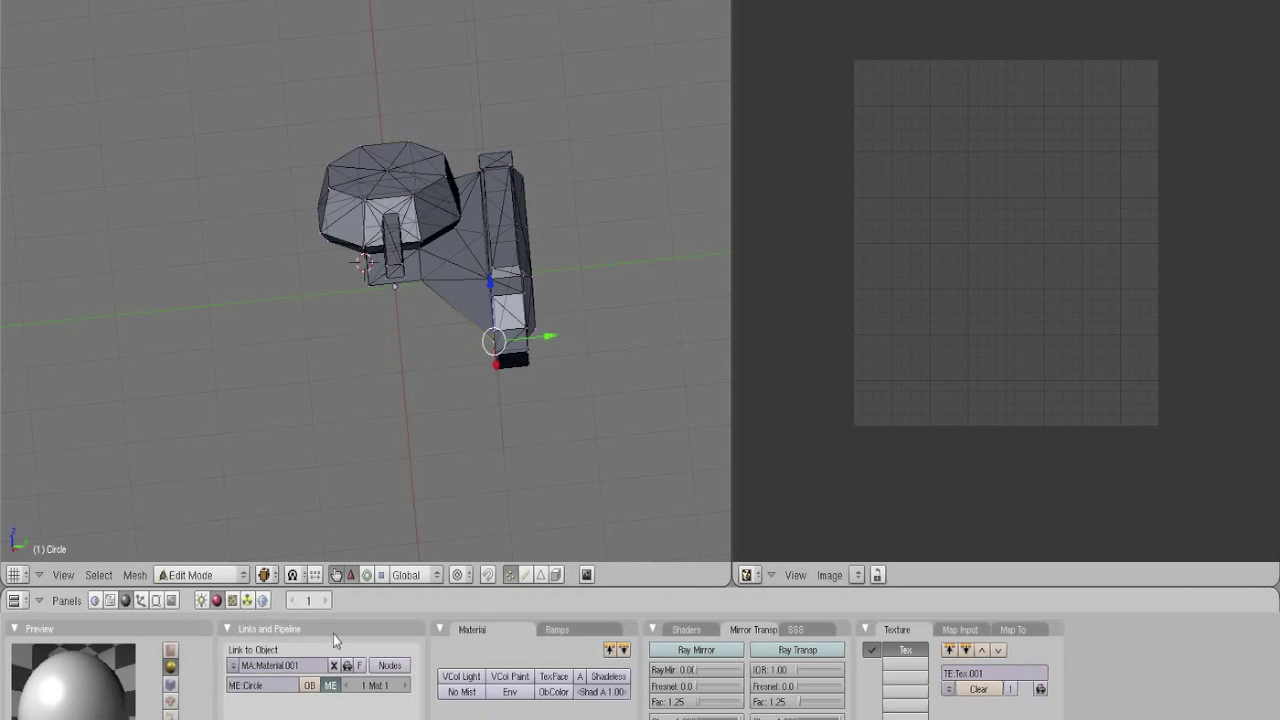
# Set the new texture's type to Image and load newtank.tga into it
pyautogui.click(232, 600)
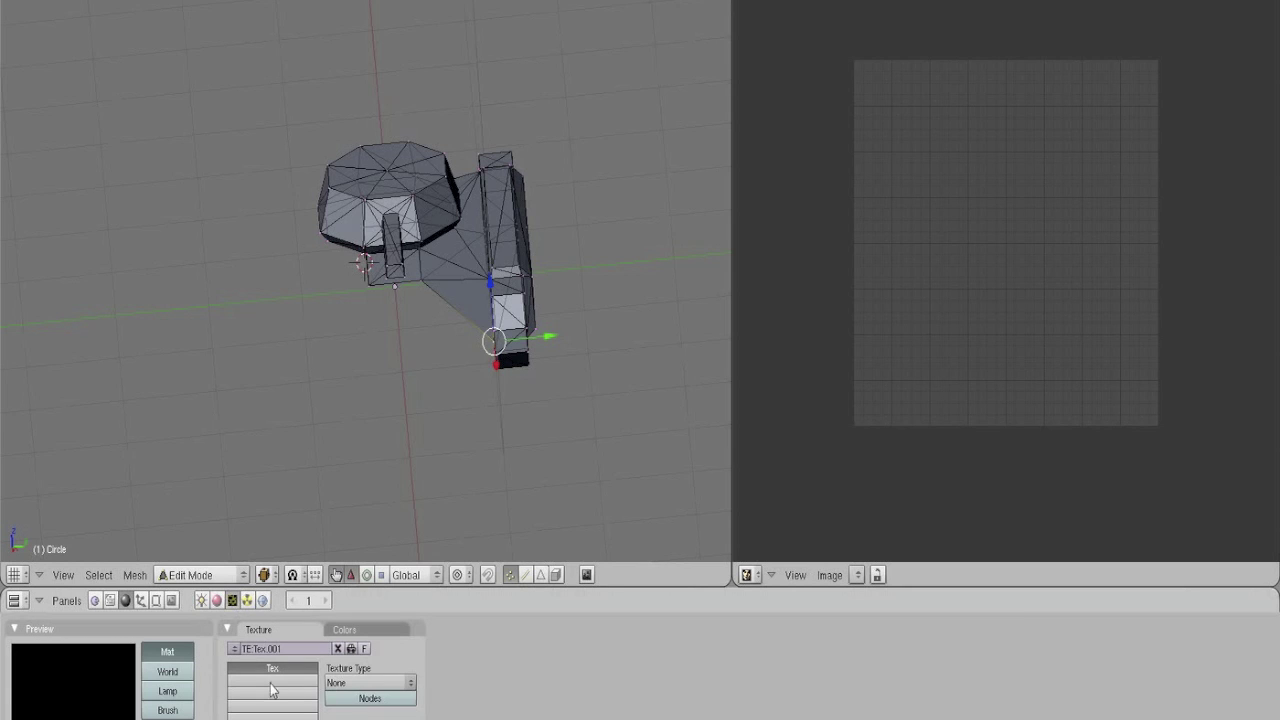
pyautogui.click(373, 683)
pyautogui.click(365, 652)
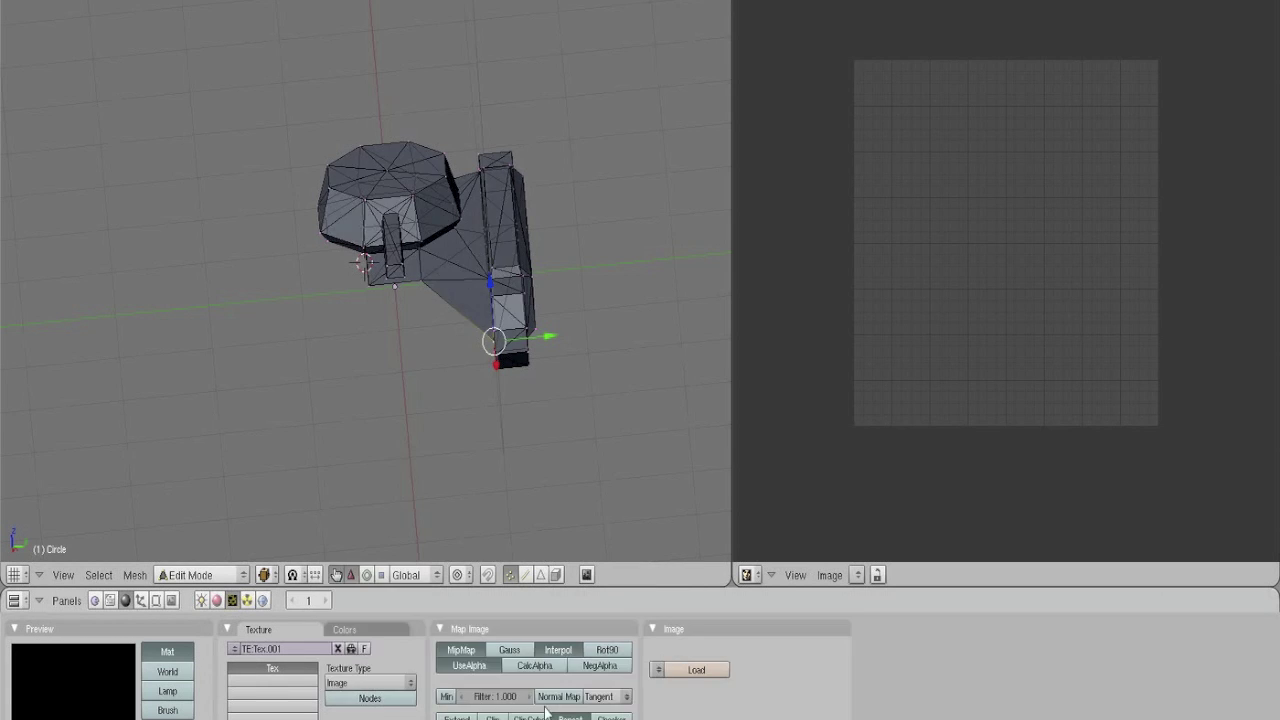
pyautogui.click(690, 670)
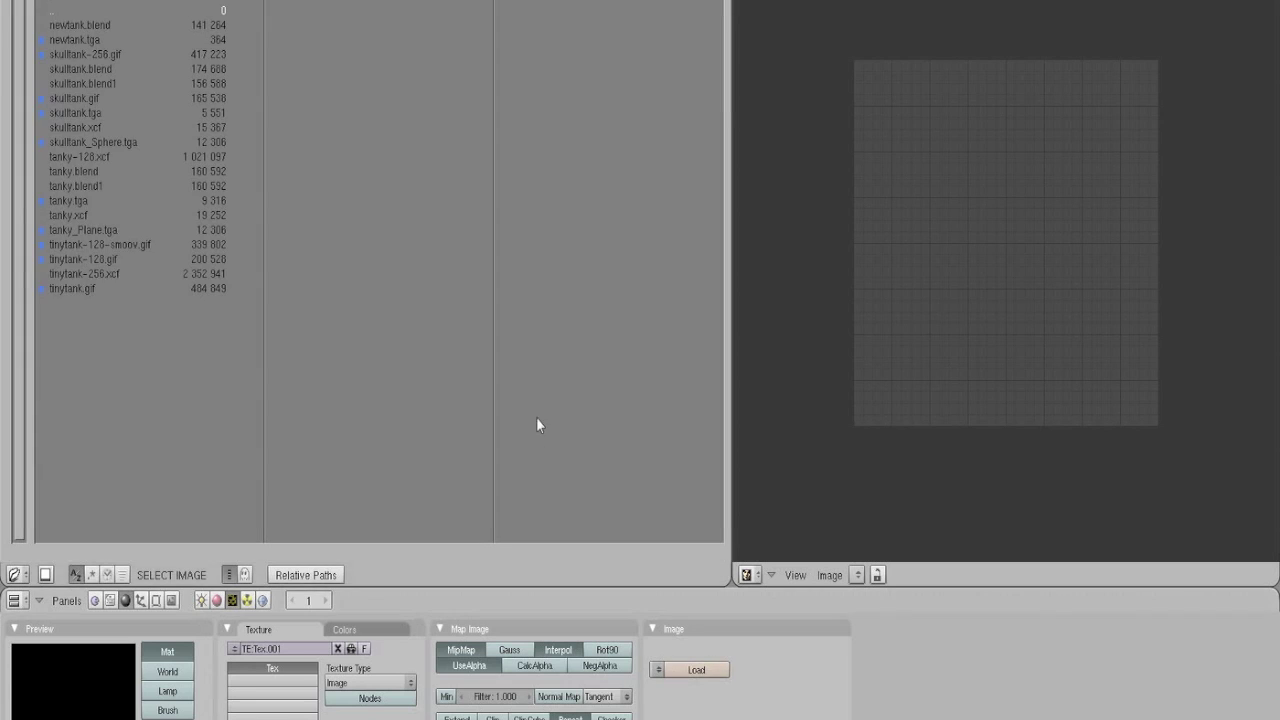
pyautogui.doubleClick(87, 40)
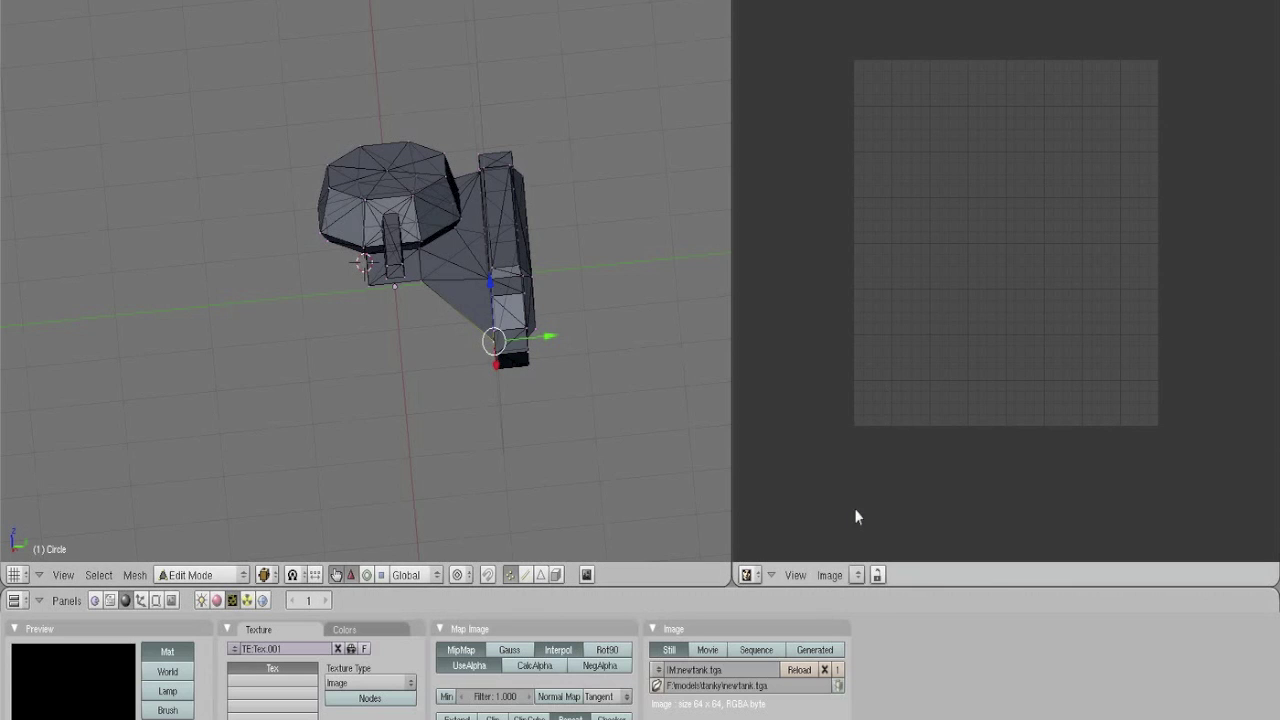
# Display newtank.tga in the UV/Image Editor
pyautogui.click(857, 575)
pyautogui.click(857, 575)
pyautogui.click(866, 556)
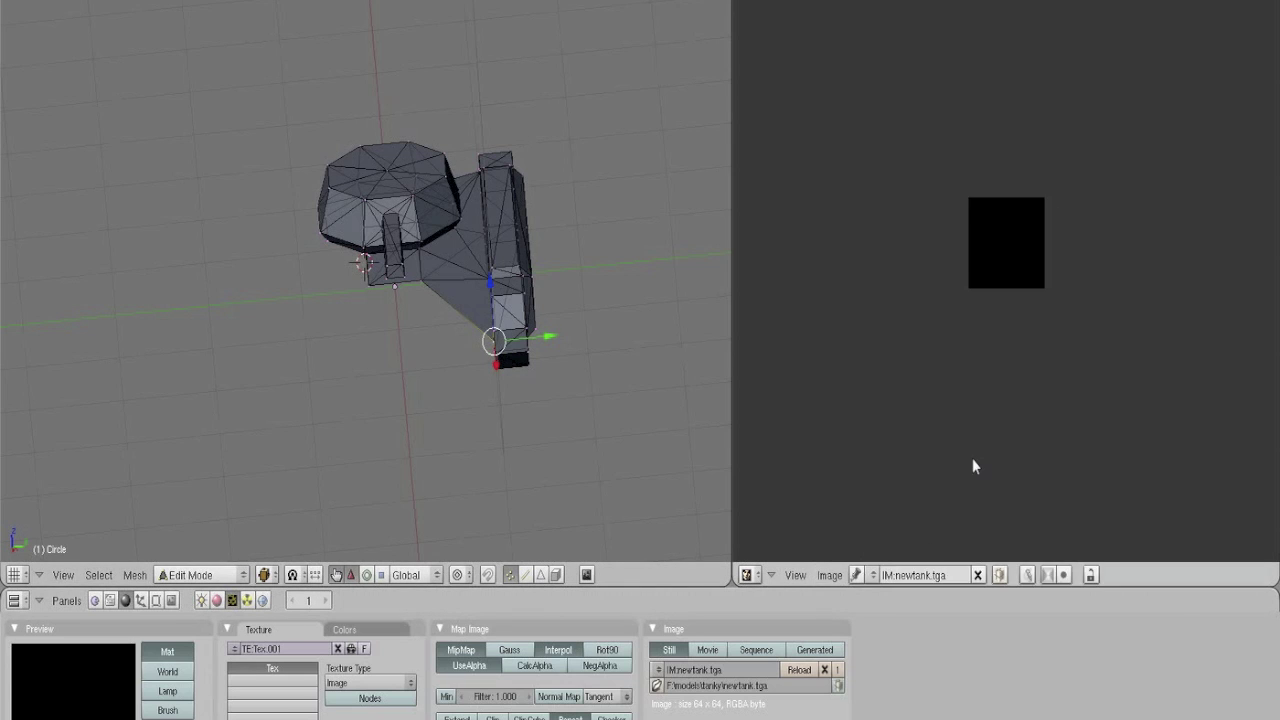
pyautogui.scroll(4, 972, 458)
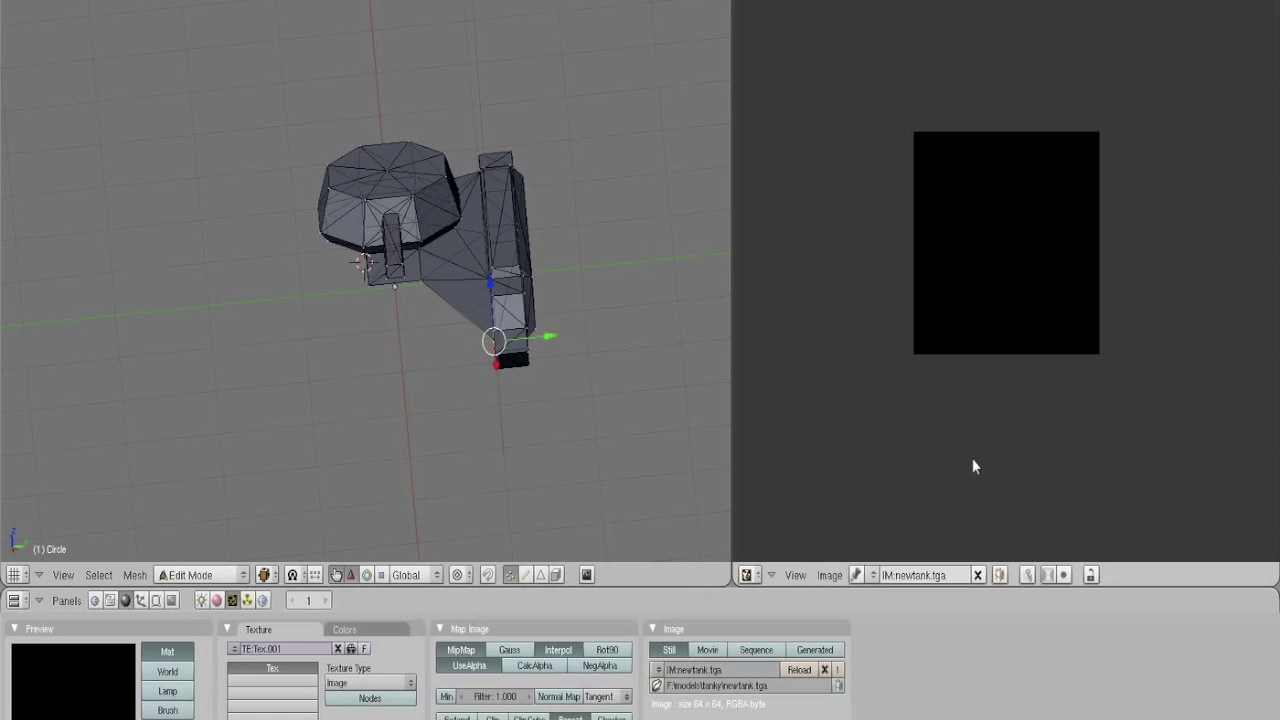
pyautogui.click(832, 576)
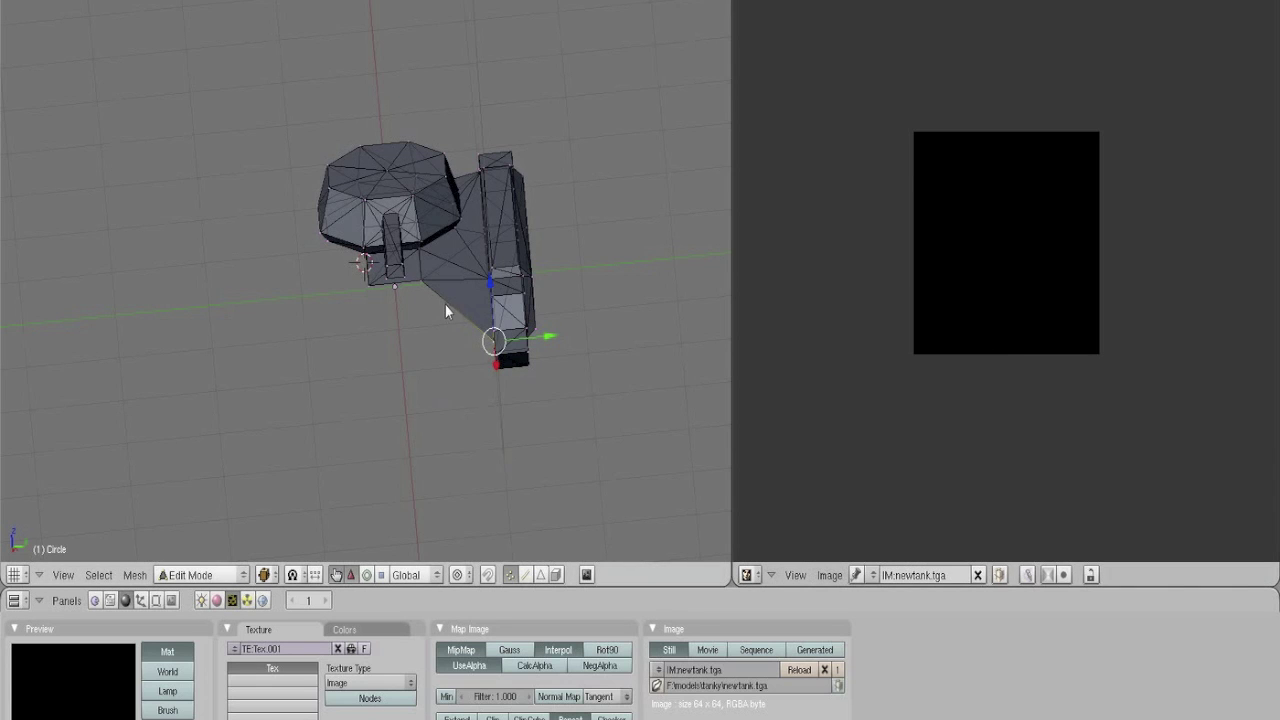
# Select the entire tank mesh and unwrap it with Cube Projection from the front view
pyautogui.press('a')
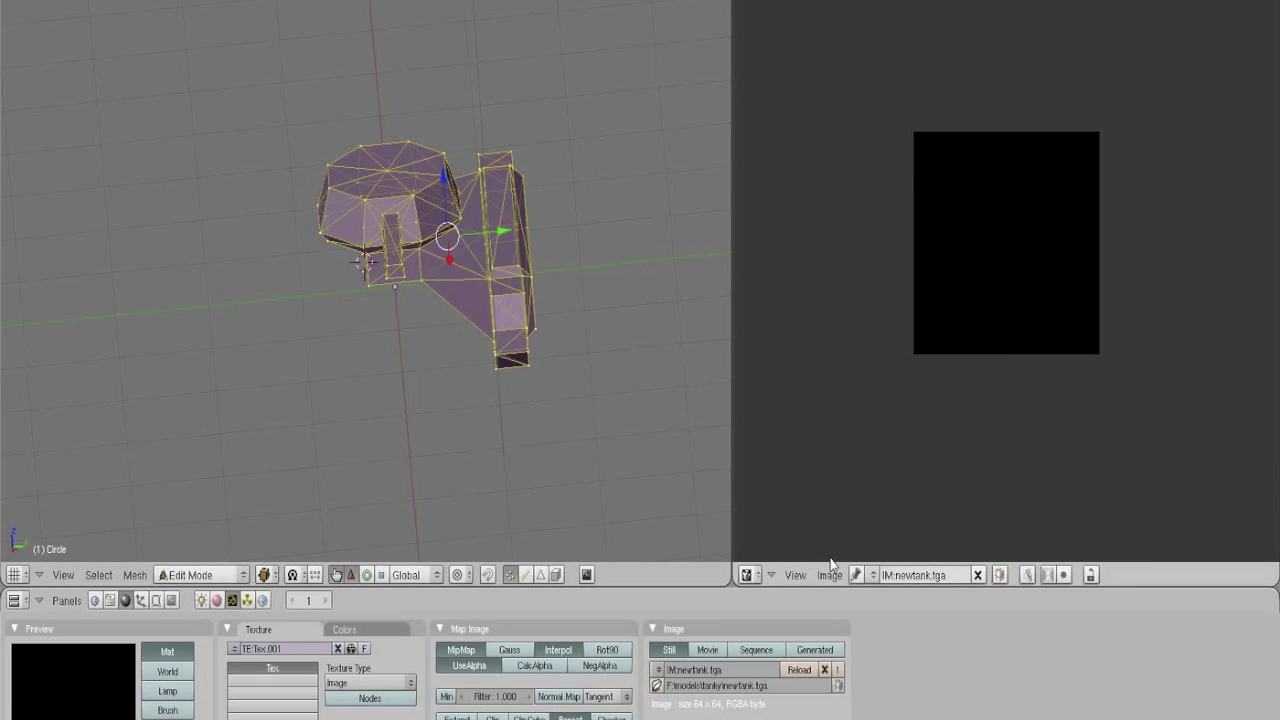
pyautogui.click(830, 575)
pyautogui.click(792, 577)
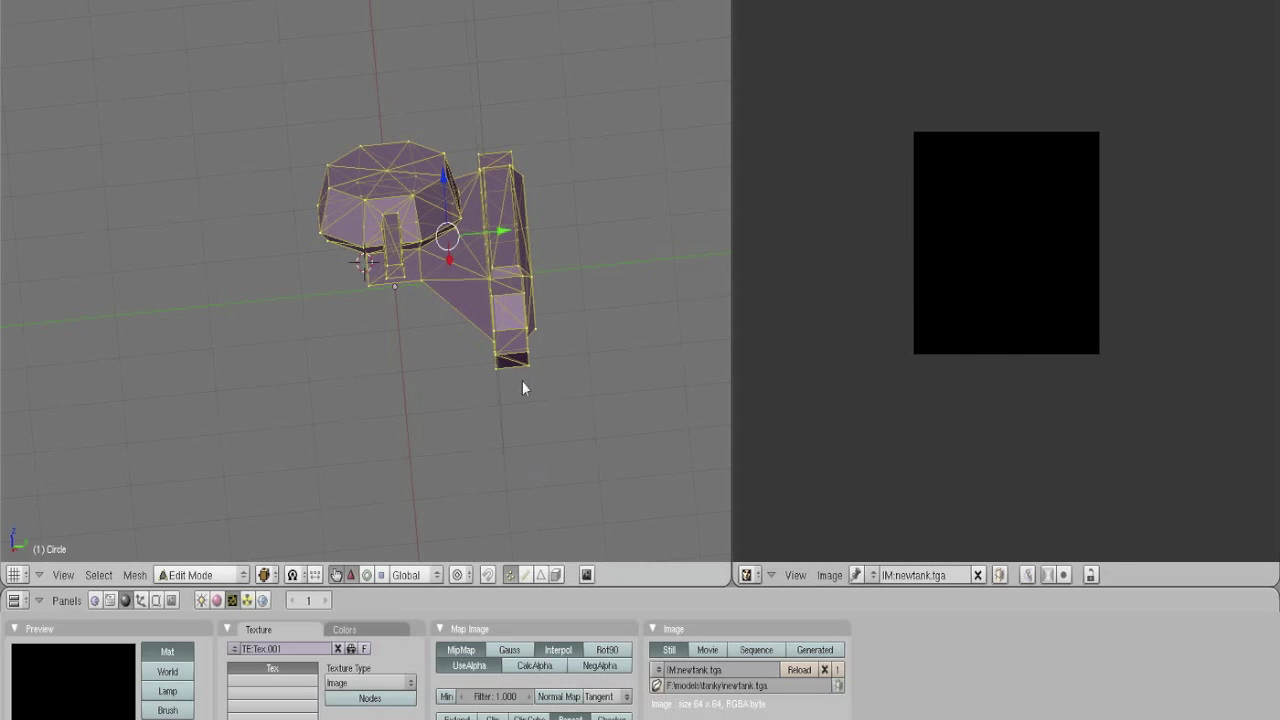
pyautogui.press('KP_1')
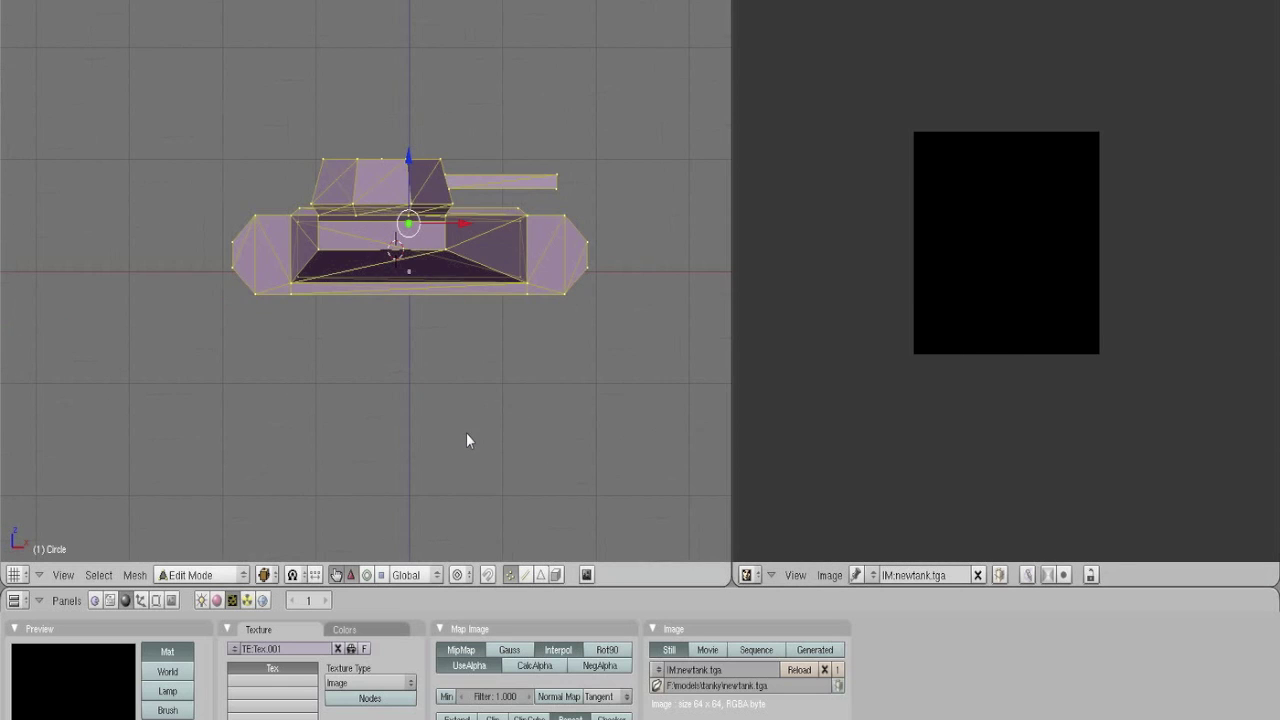
pyautogui.press('u')
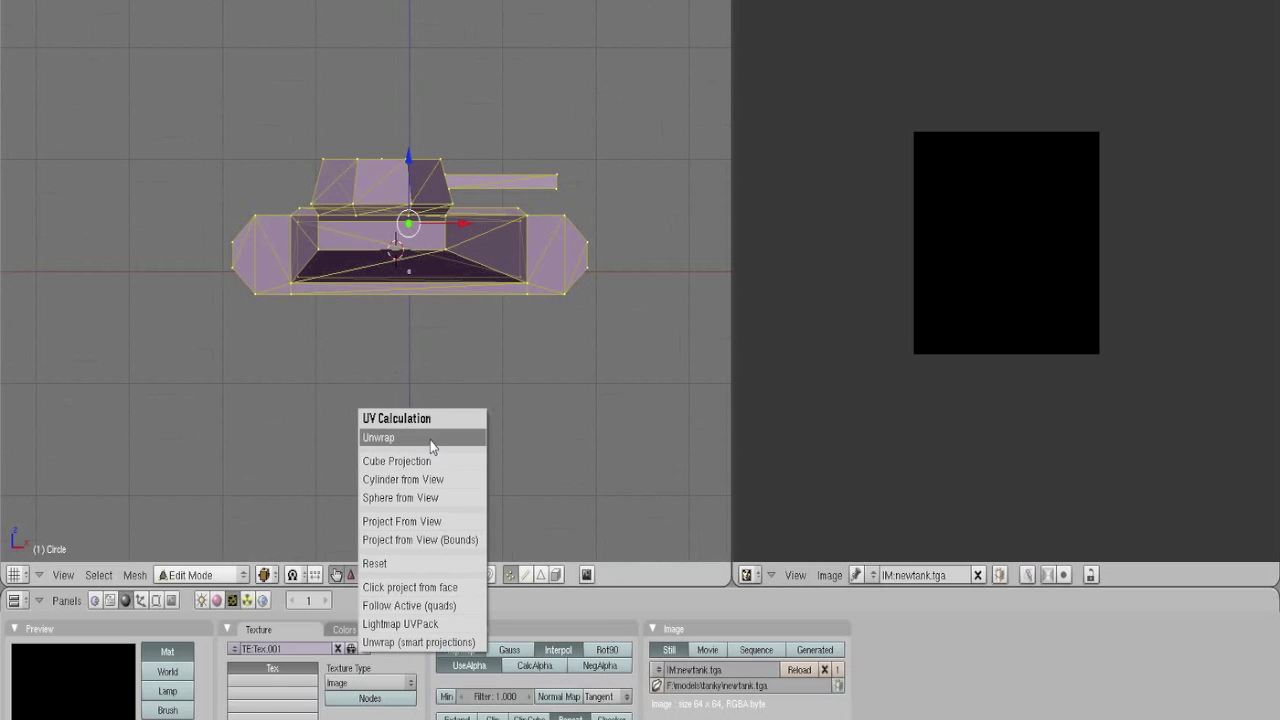
pyautogui.click(422, 464)
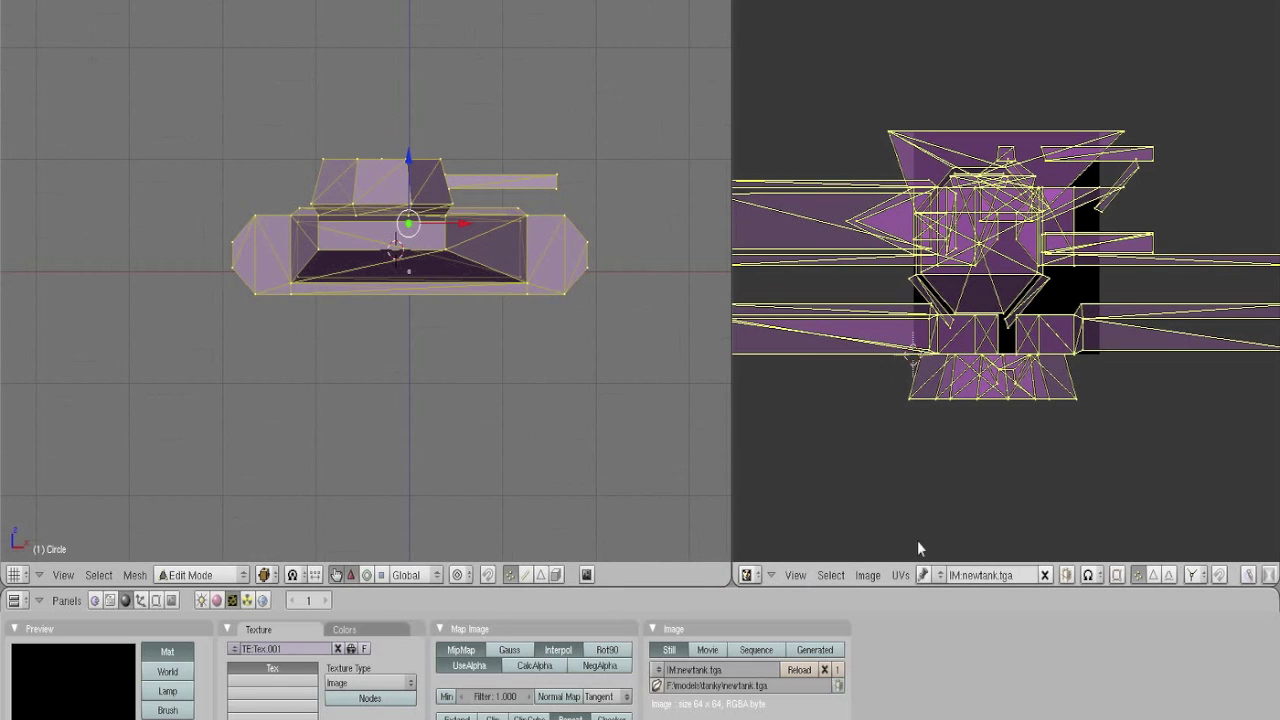
# Move the whole UV layout off the texture image, above and to its right
pyautogui.click(900, 576)
pyautogui.click(902, 580)
pyautogui.click(900, 576)
pyautogui.click(912, 550)
pyautogui.scroll(1, 912, 392)
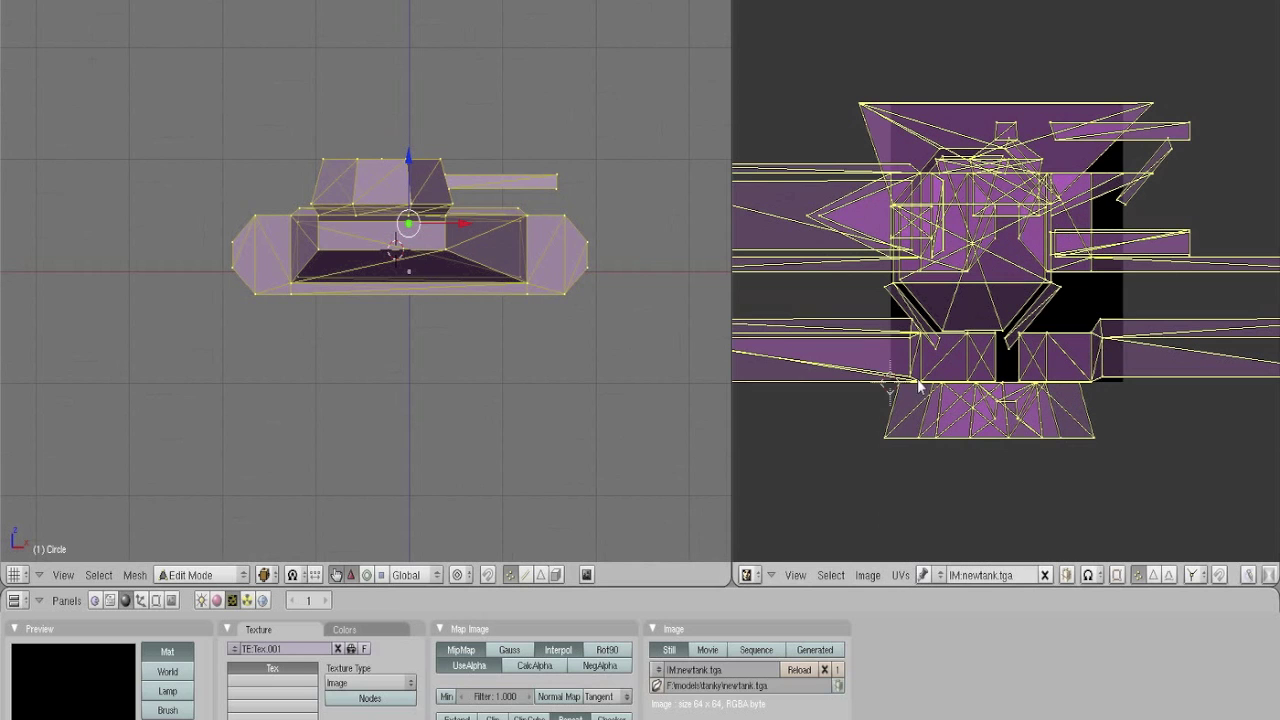
pyautogui.scroll(-2, 1025, 335)
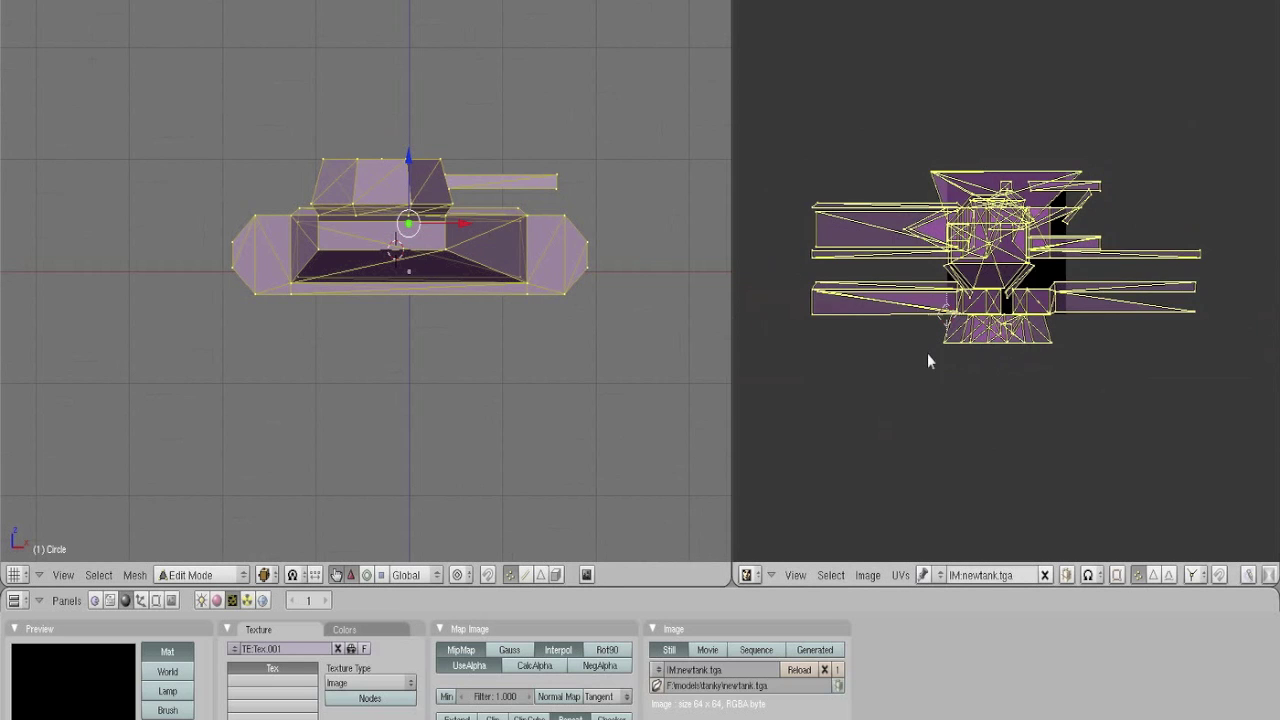
pyautogui.press('g')
pyautogui.click(1157, 19)
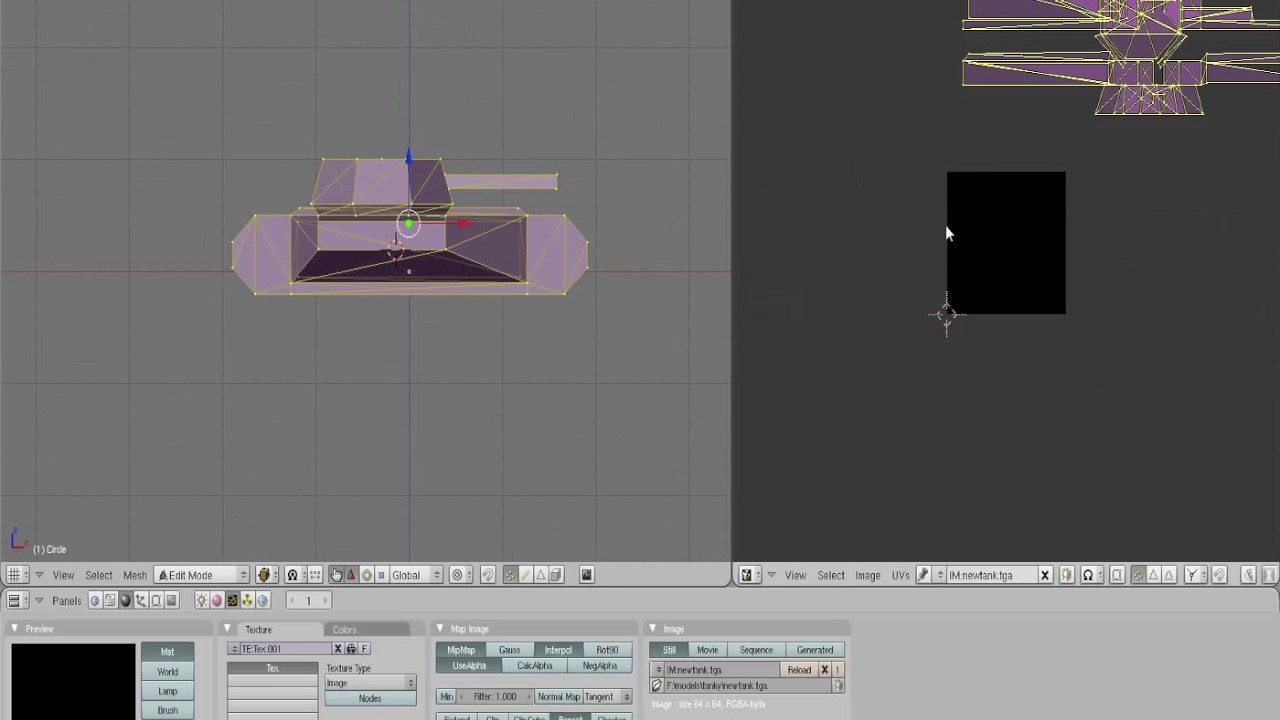
# Shift the UV layout farther up and right of the texture image and reduce the mesh selection to one lower front track vertex
pyautogui.press('g')
pyautogui.click(1075, 192)
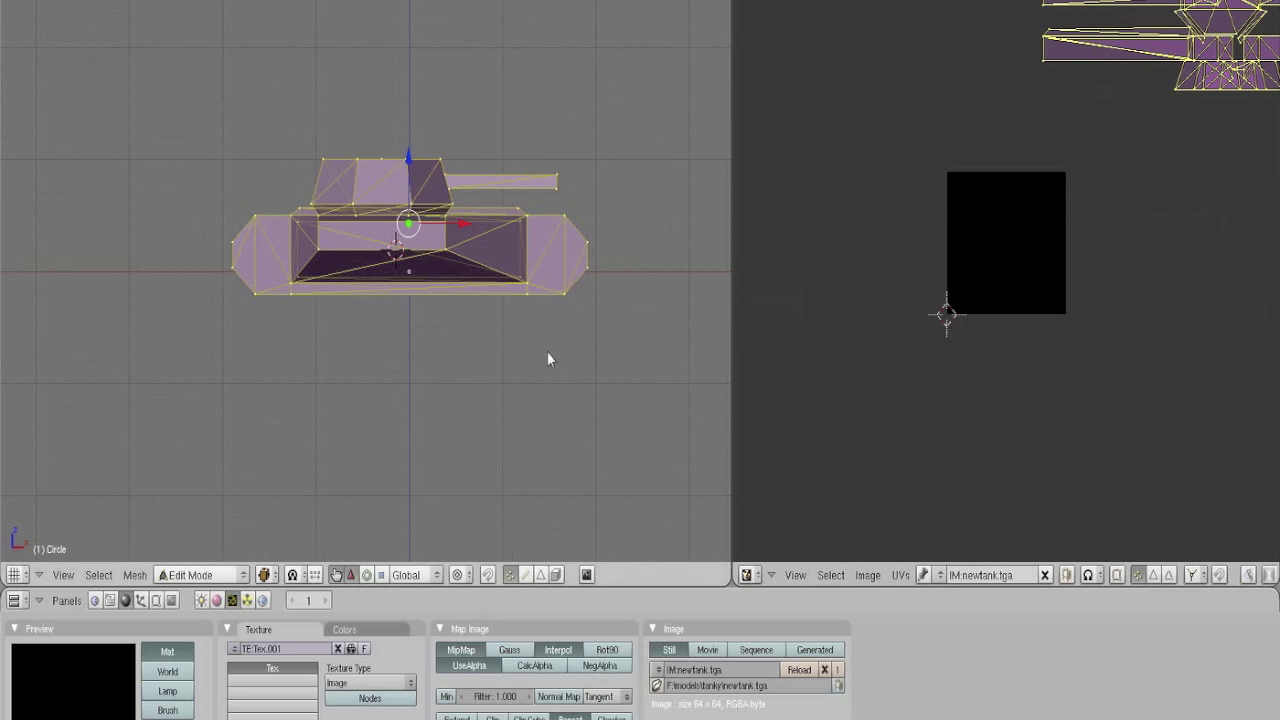
pyautogui.rightClick(556, 288)
# Examine the tank mesh from the top, front and side and from angled views to judge how its faces are arranged
pyautogui.press('KP_7')
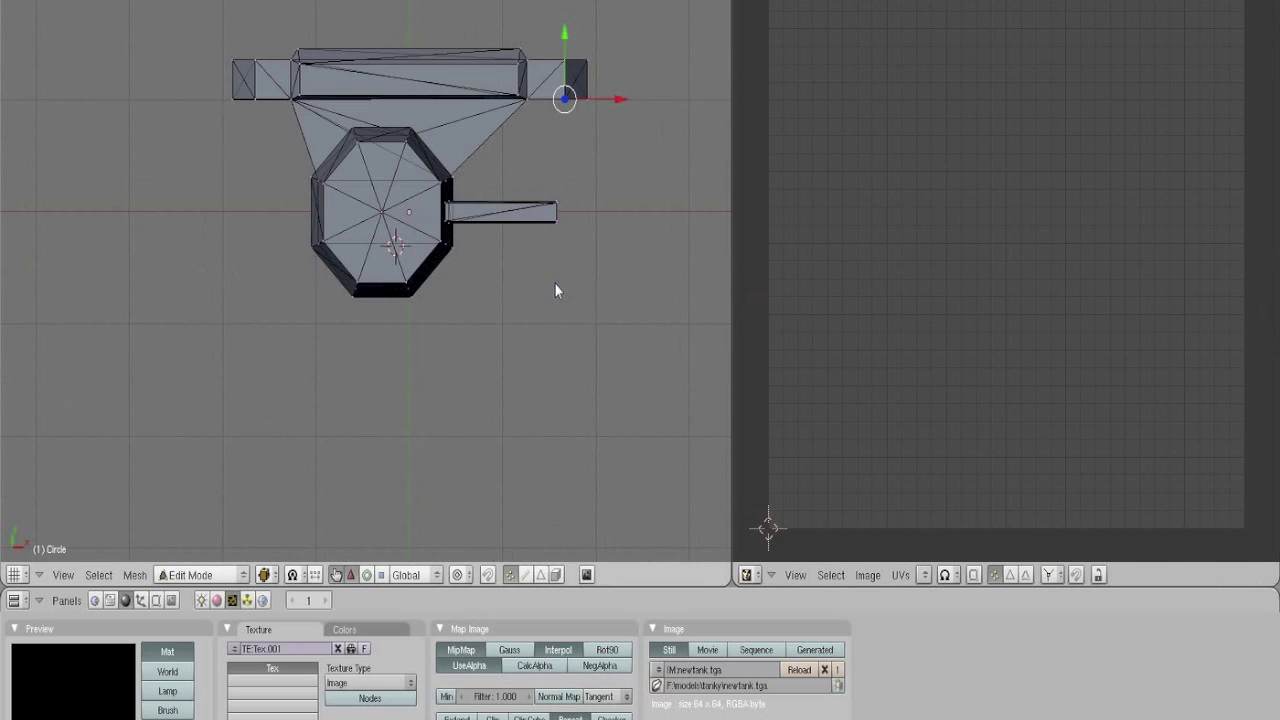
pyautogui.press('KP_1')
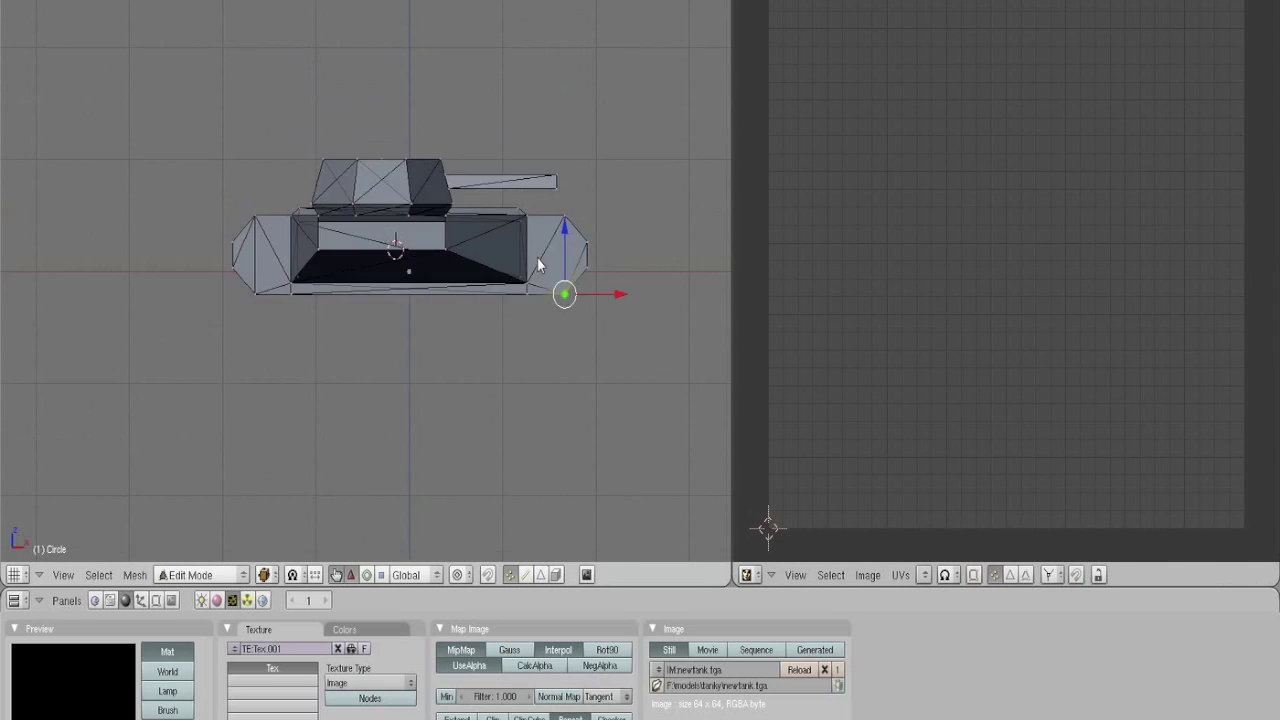
pyautogui.press('KP_3')
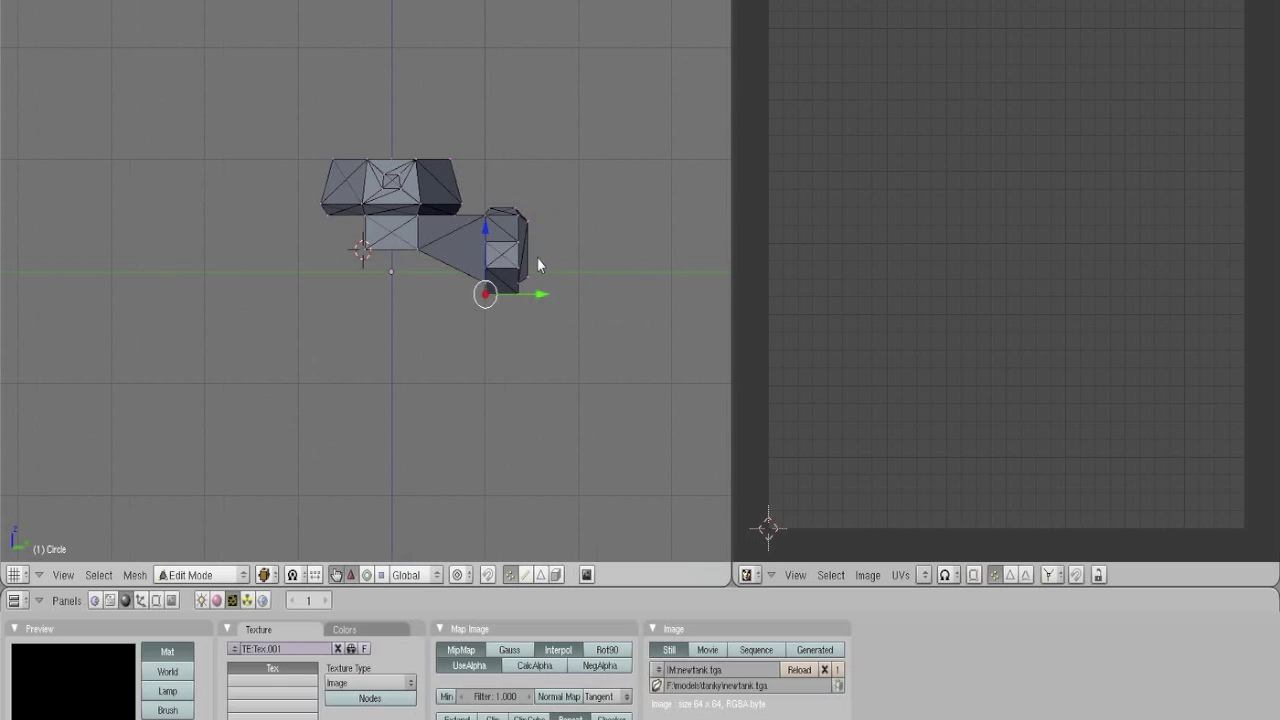
pyautogui.moveTo(603, 246); pyautogui.dragTo(430, 385, button='middle')
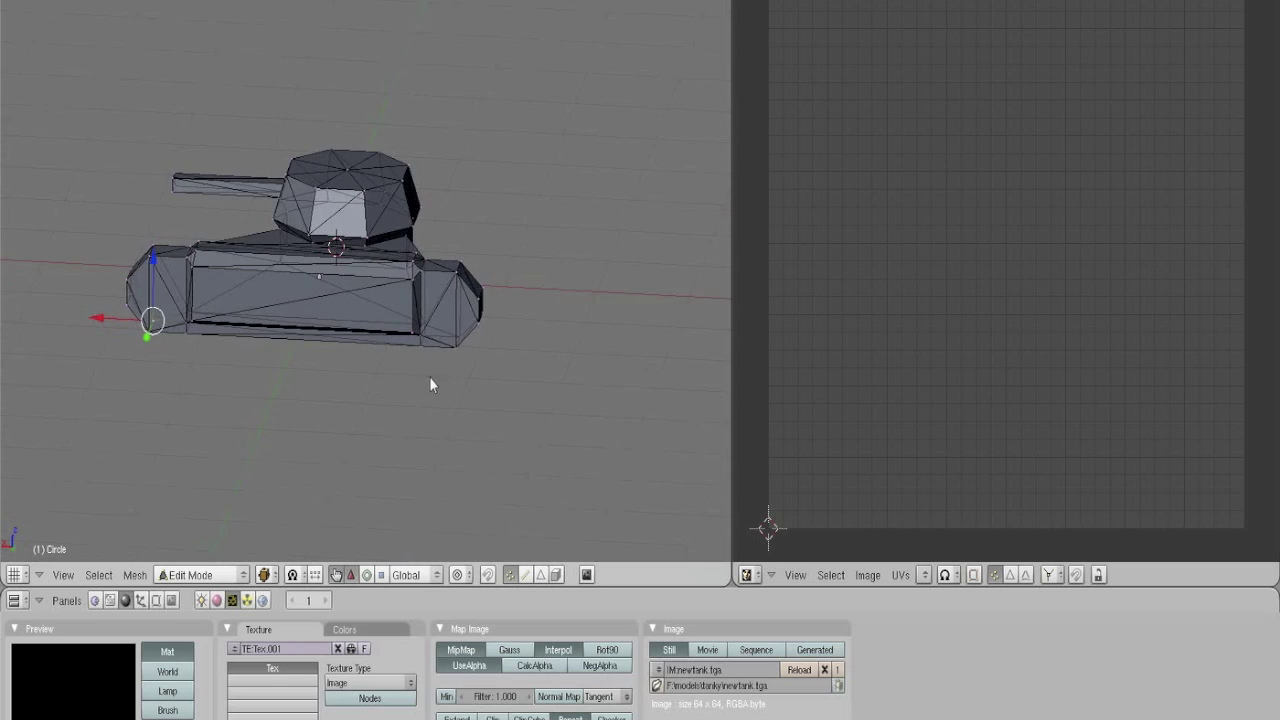
pyautogui.moveTo(299, 305); pyautogui.dragTo(354, 258, button='middle')
pyautogui.press('KP_1')
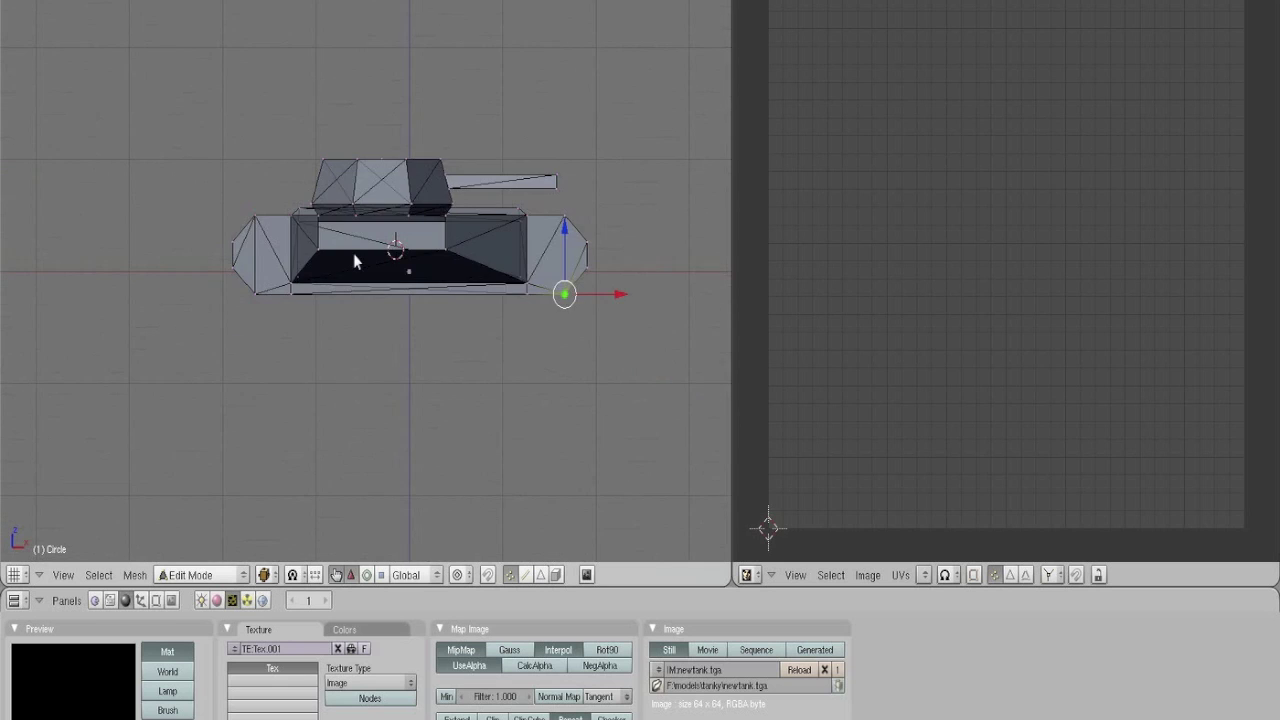
pyautogui.press('KP_0')
pyautogui.press('KP_1')
pyautogui.press('KP_7')
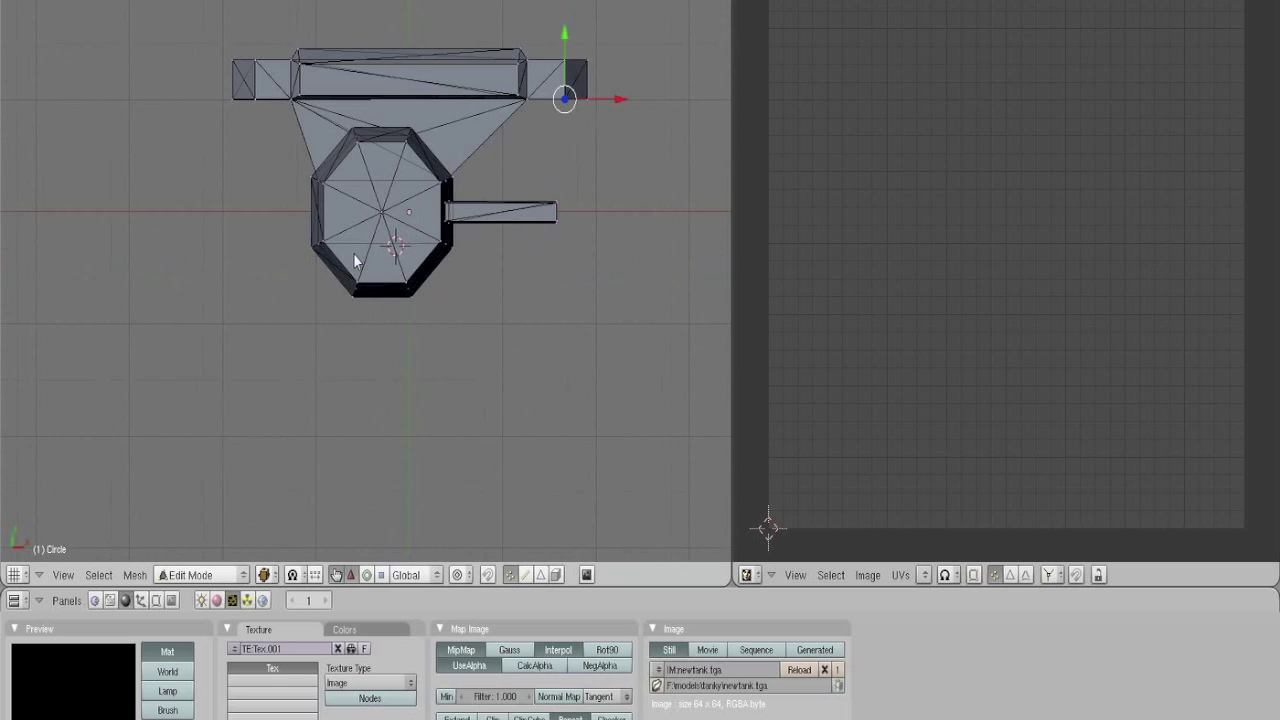
# Select the four corner vertices of the flat top face at the rear end of the track
pyautogui.scroll(3, 342, 137)
pyautogui.keyDown('shift'); pyautogui.moveTo(376, 100); pyautogui.dragTo(337, 319, button='middle'); pyautogui.keyUp('shift')
pyautogui.rightClick(193, 146)
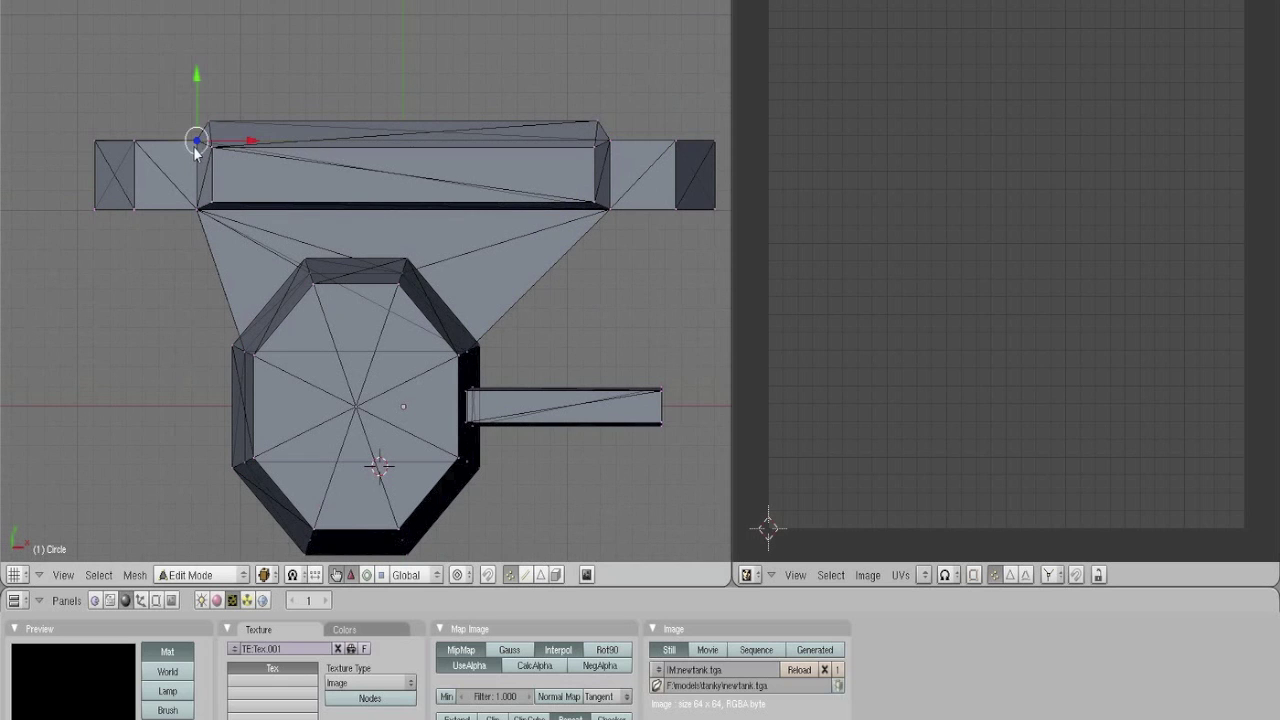
pyautogui.keyDown('shift'); pyautogui.rightClick(199, 208); pyautogui.keyUp('shift')
pyautogui.moveTo(180, 211); pyautogui.dragTo(284, 131, button='middle')
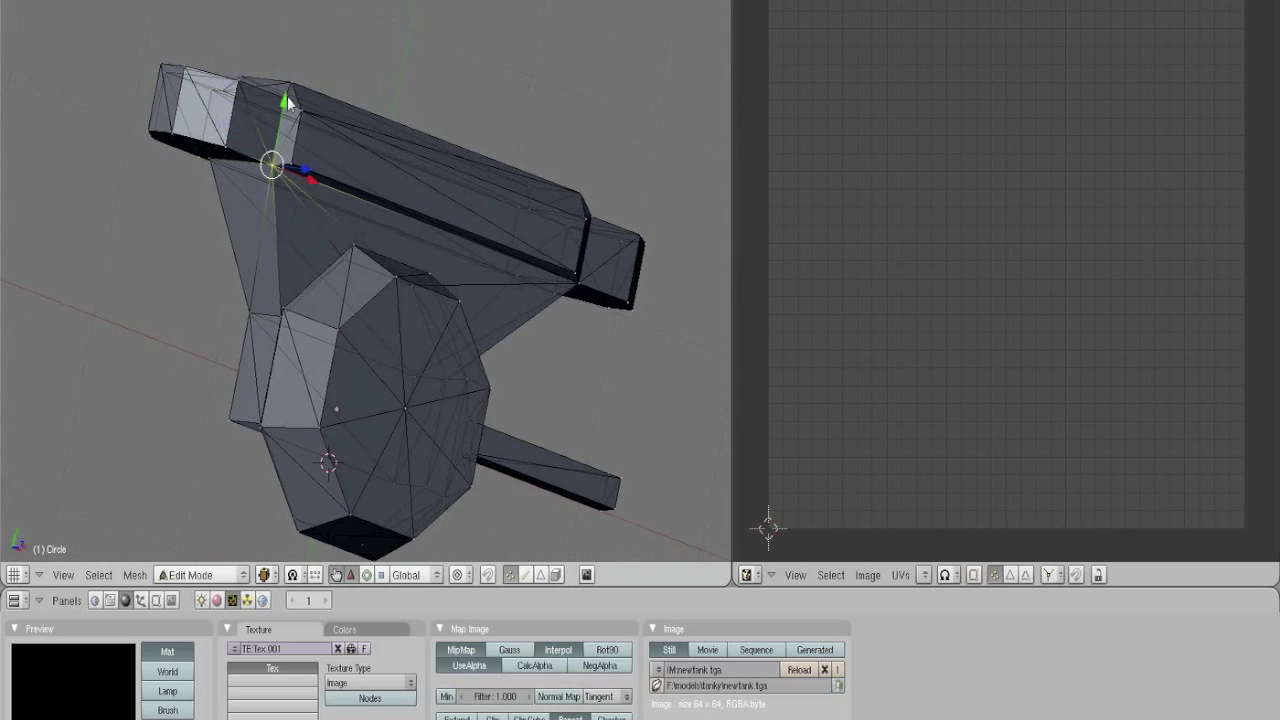
pyautogui.keyDown('shift'); pyautogui.rightClick(287, 100); pyautogui.keyUp('shift')
pyautogui.keyDown('shift'); pyautogui.rightClick(238, 84); pyautogui.keyUp('shift')
pyautogui.keyDown('shift'); pyautogui.rightClick(229, 142); pyautogui.keyUp('shift')
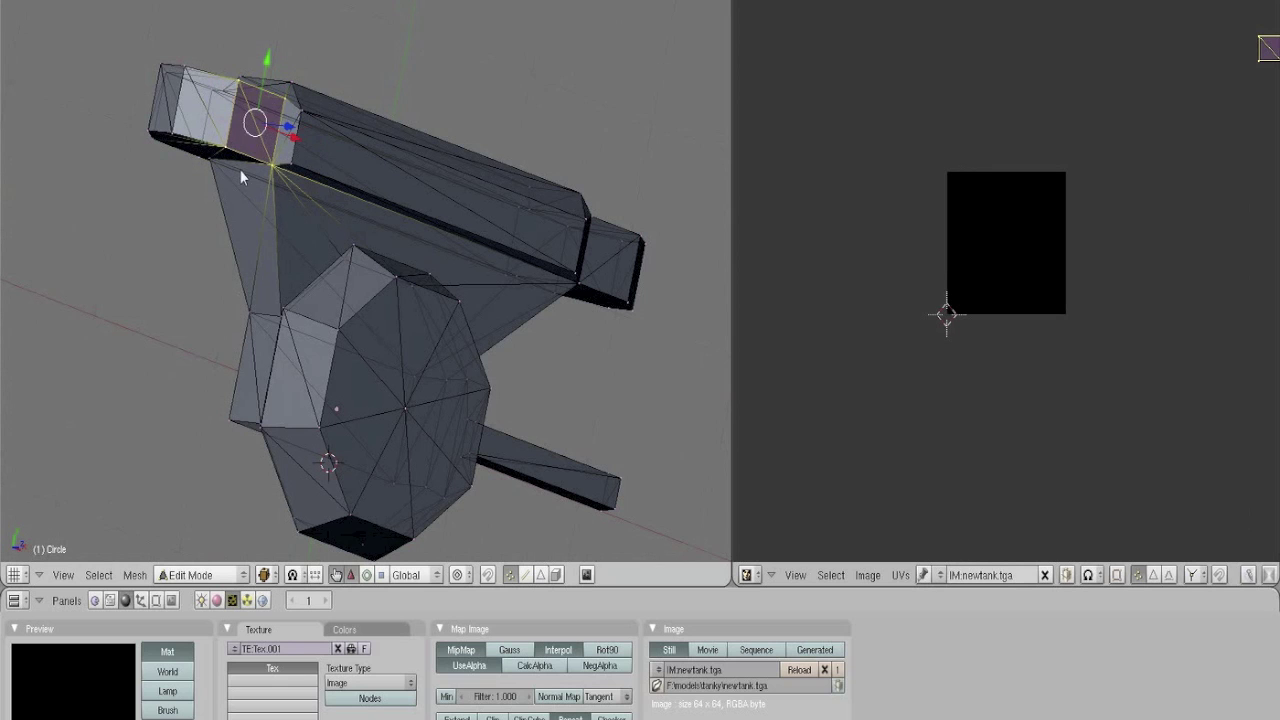
# Add the adjoining sloped upper face at the rear end of the track to the selection
pyautogui.moveTo(240, 170); pyautogui.dragTo(346, 283, button='middle')
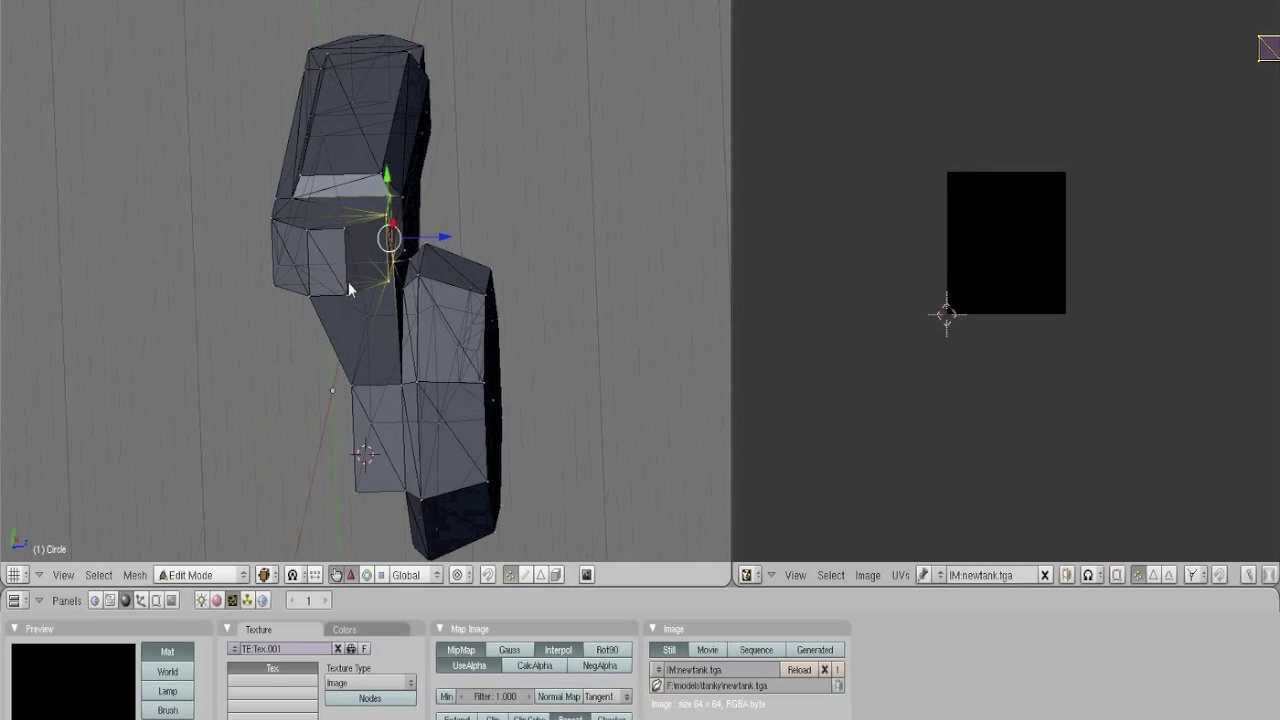
pyautogui.keyDown('shift'); pyautogui.rightClick(335, 234); pyautogui.keyUp('shift')
pyautogui.keyDown('shift'); pyautogui.rightClick(339, 285); pyautogui.keyUp('shift')
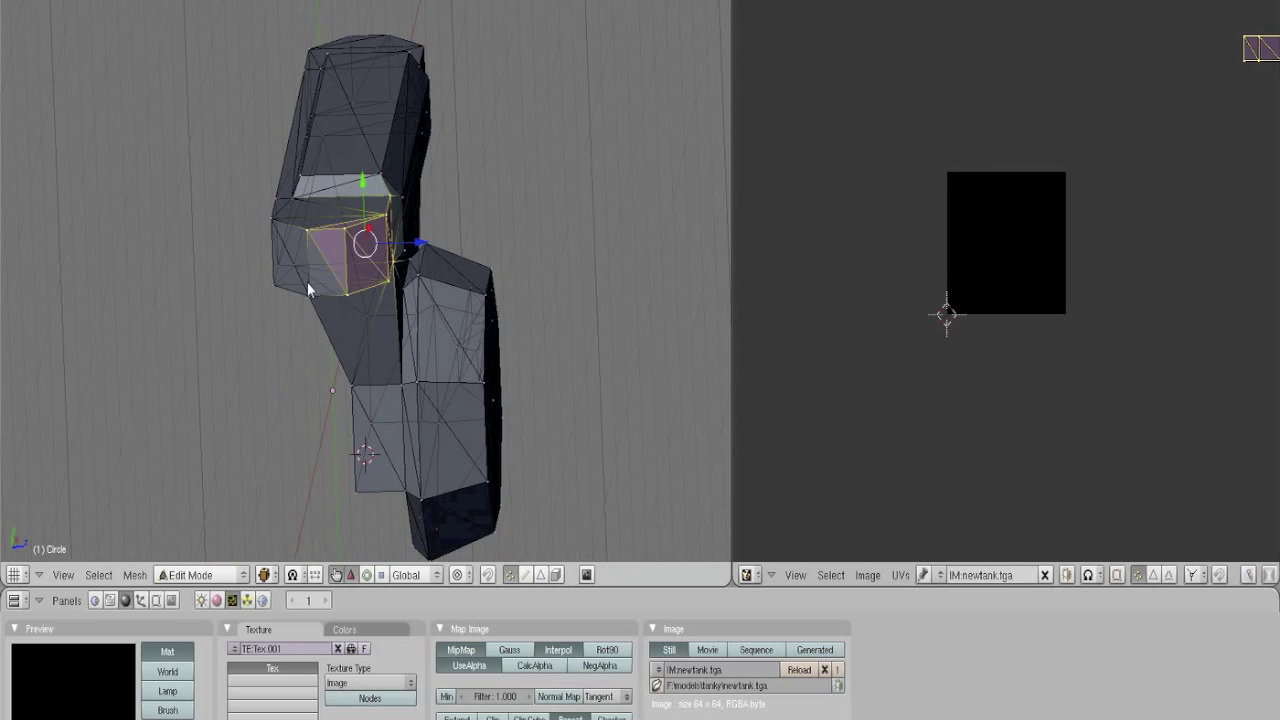
pyautogui.keyDown('shift'); pyautogui.rightClick(276, 268); pyautogui.keyUp('shift')
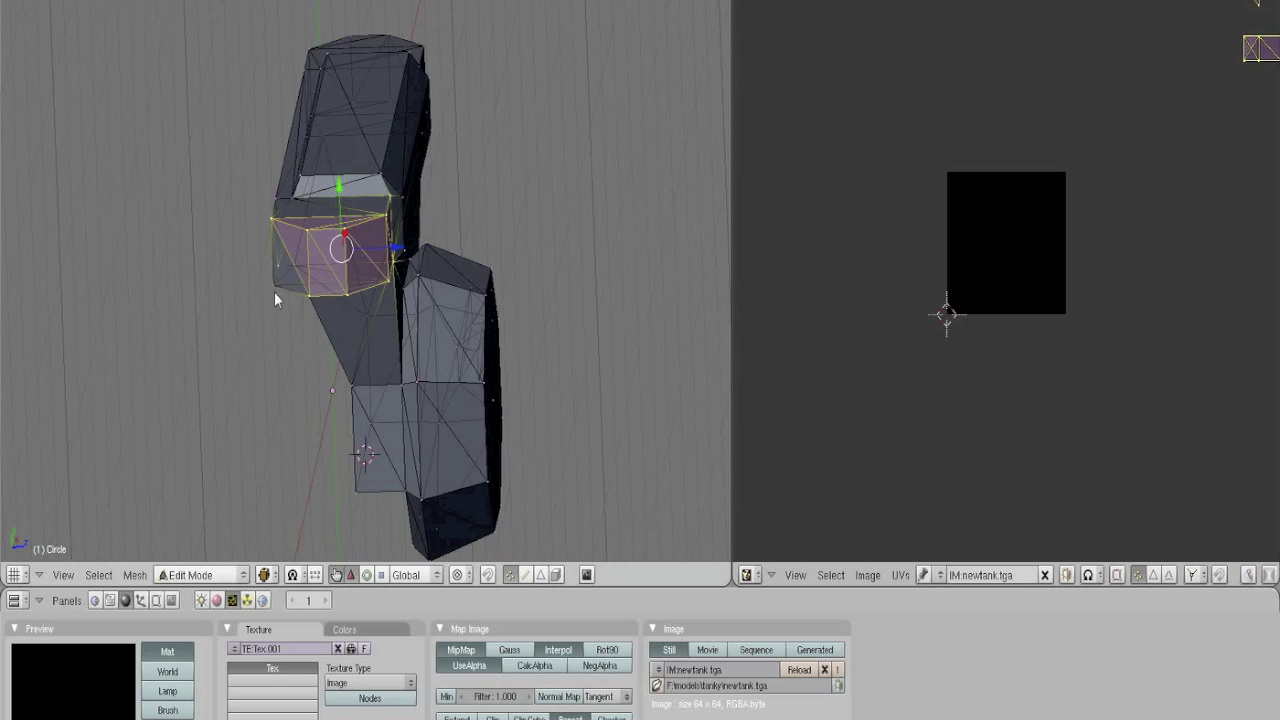
pyautogui.rightClick(372, 273)
pyautogui.rightClick(372, 274)
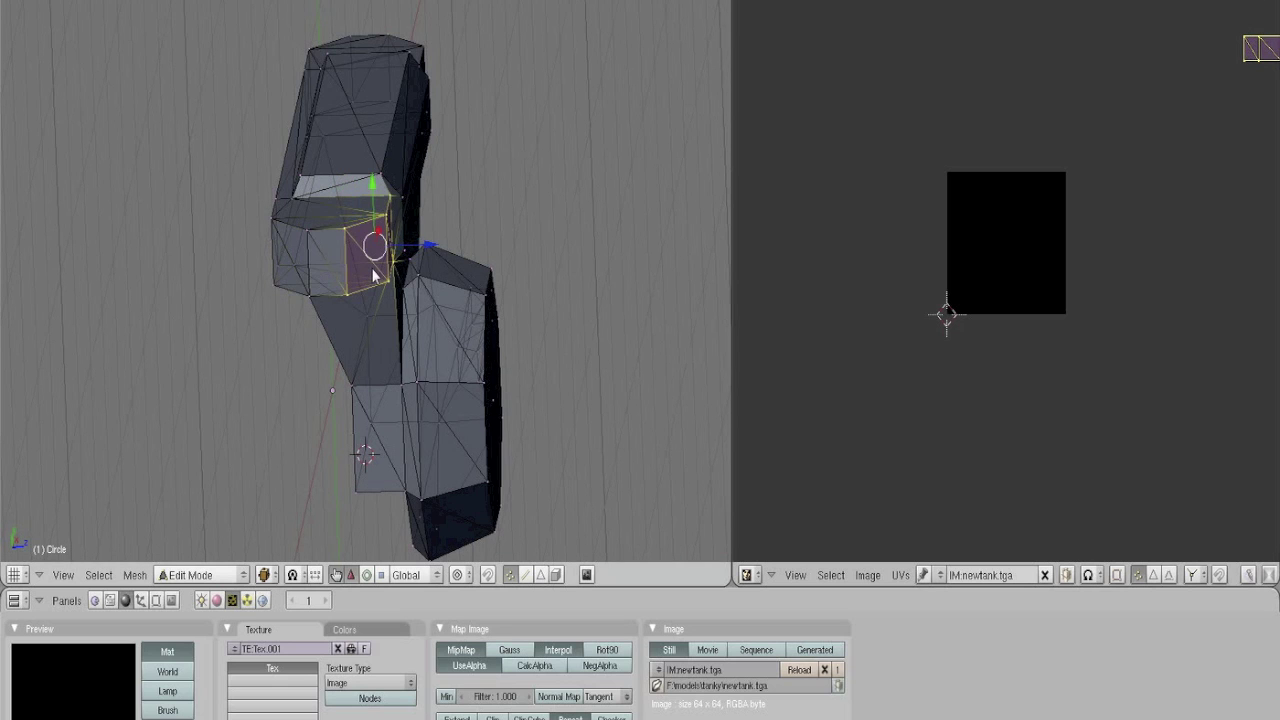
pyautogui.moveTo(375, 275); pyautogui.dragTo(246, 314, button='middle')
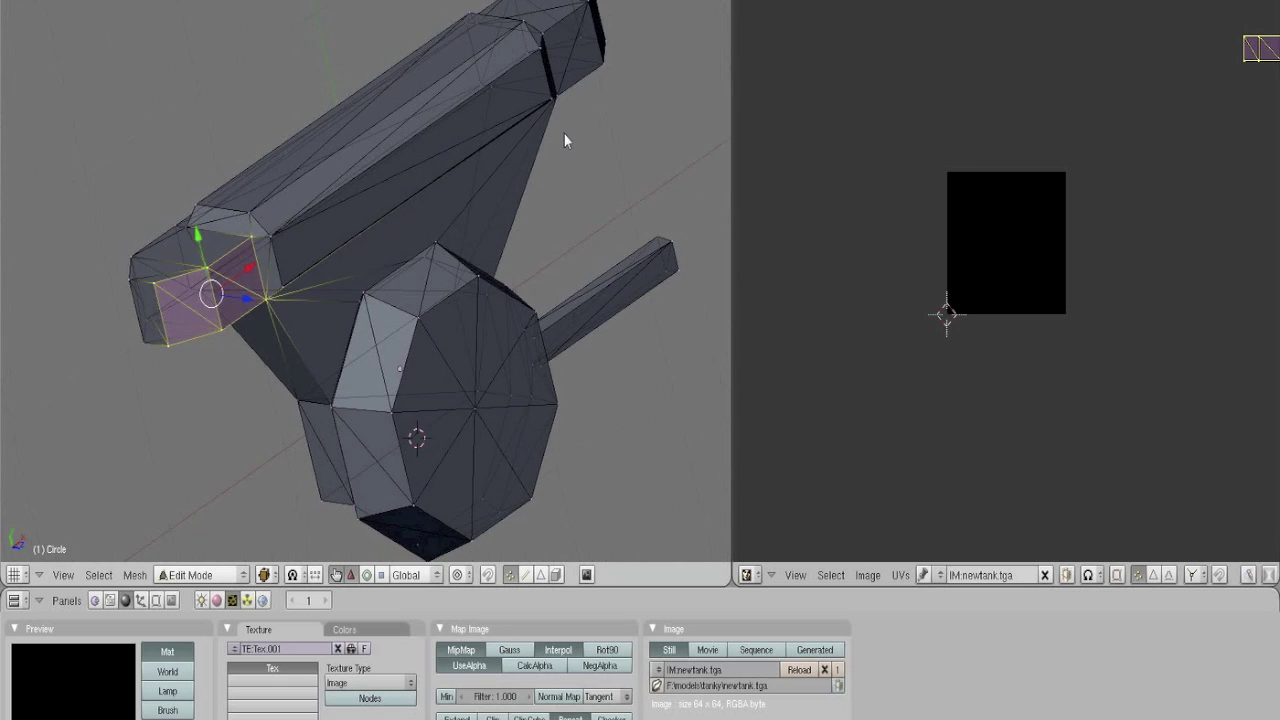
# Add the matching flat and sloped top faces at the front end of the track to the selection
pyautogui.scroll(2, 480, 240)
pyautogui.moveTo(479, 234); pyautogui.dragTo(484, 232, button='middle')
pyautogui.keyDown('alt'); pyautogui.keyDown('shift'); pyautogui.rightClick(595, 88); pyautogui.keyUp('shift'); pyautogui.keyUp('alt')
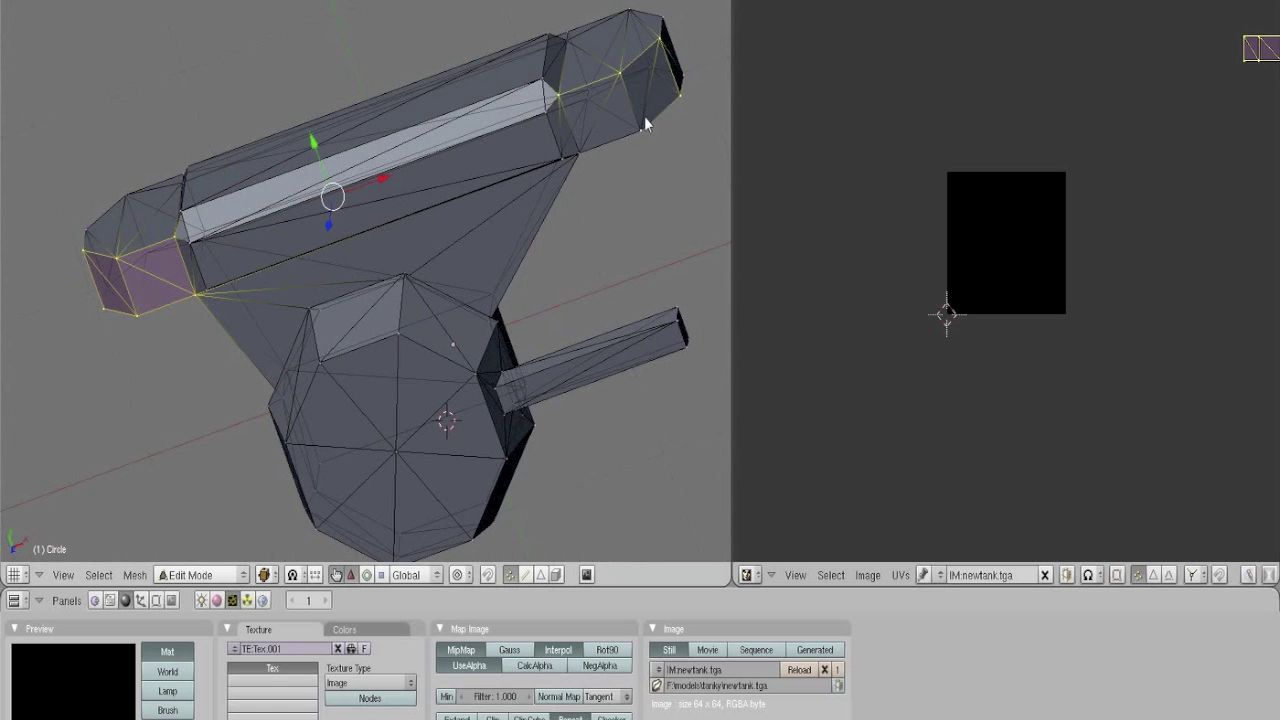
pyautogui.keyDown('alt'); pyautogui.keyDown('shift'); pyautogui.rightClick(590, 150); pyautogui.keyUp('shift'); pyautogui.keyUp('alt')
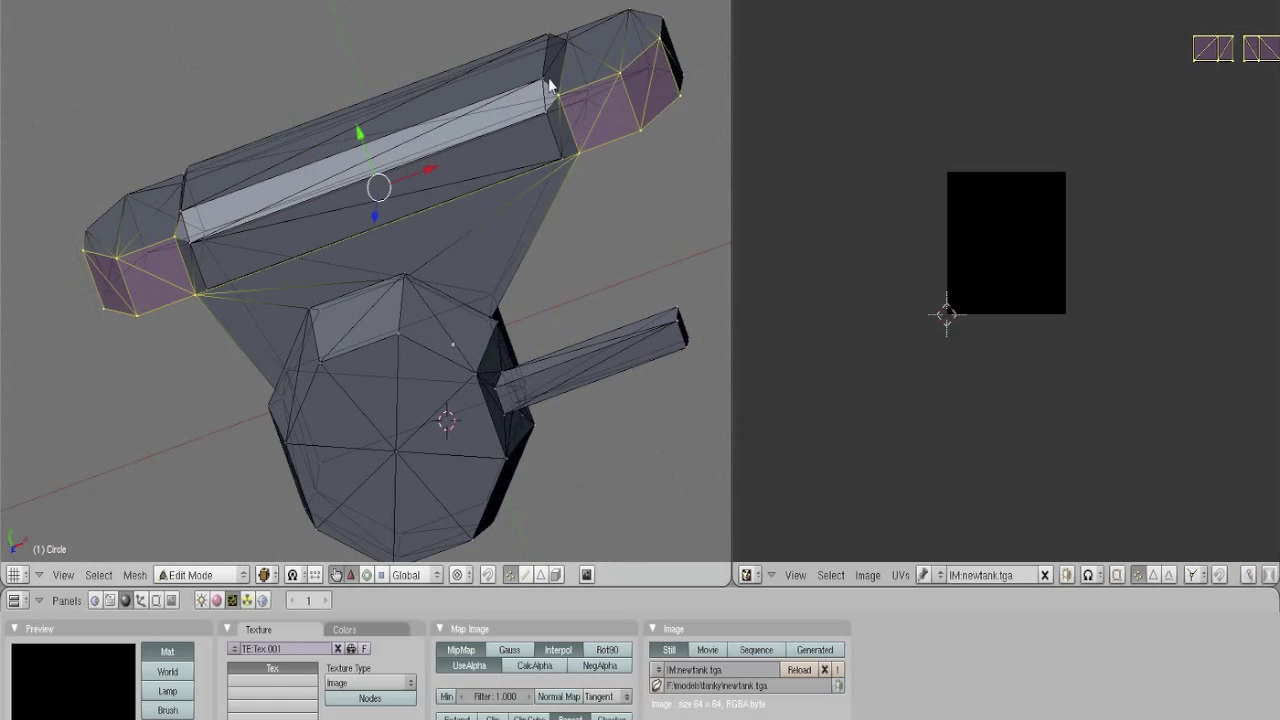
# Unwrap the selected upper track faces with Project From View from the top view
pyautogui.moveTo(586, 50); pyautogui.dragTo(417, 127, button='middle')
pyautogui.press('KP_1')
pyautogui.press('KP_7')
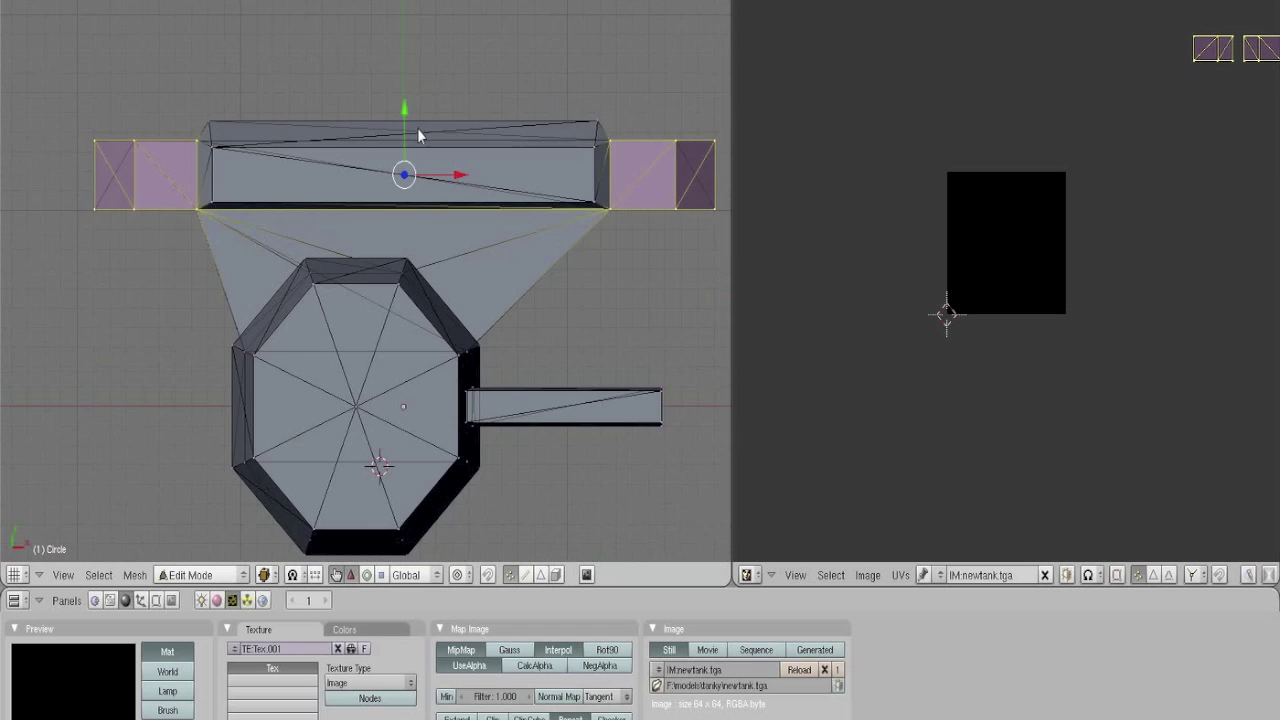
pyautogui.scroll(-4, 456, 190)
pyautogui.press('u')
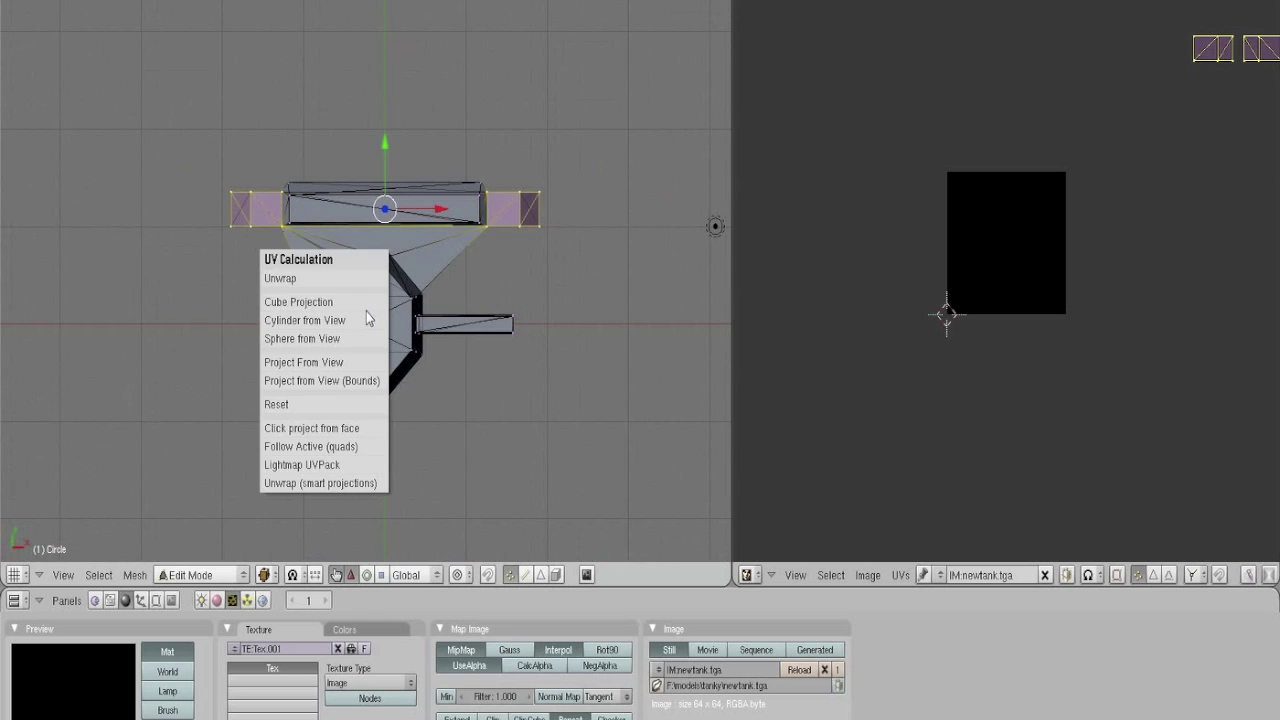
pyautogui.click(348, 355)
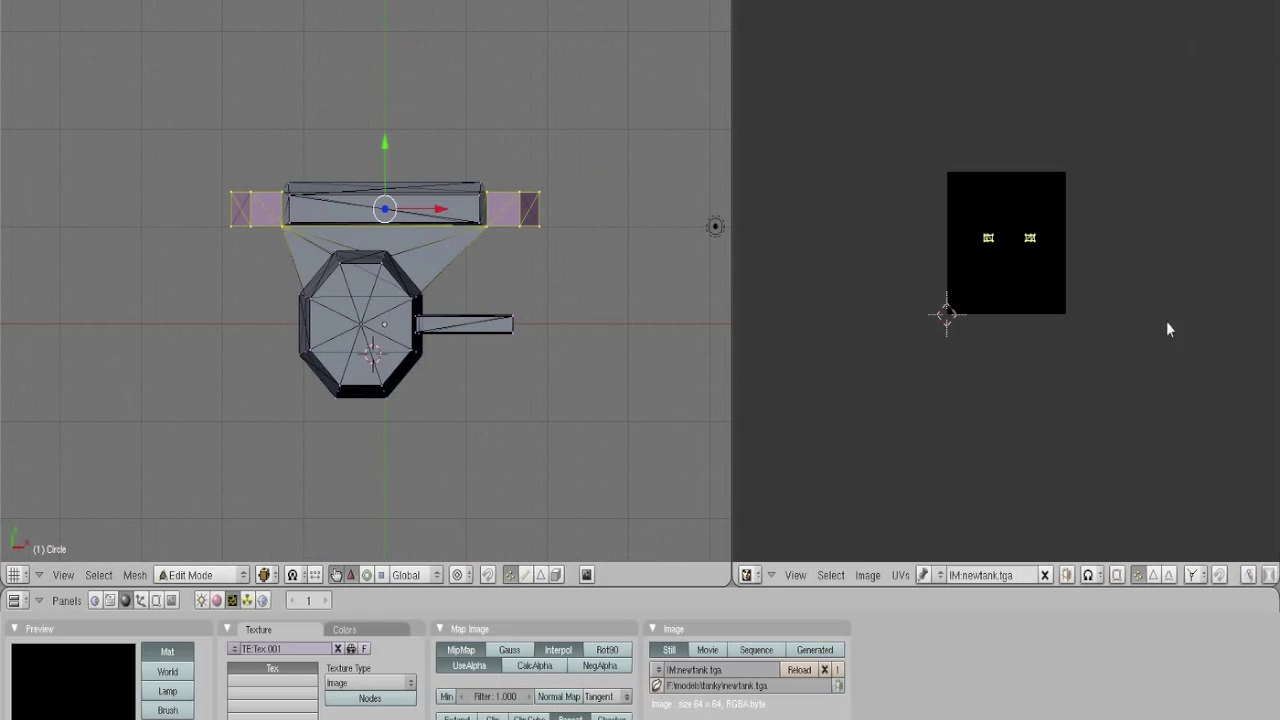
# Move the projected track UVs to the upper part of the texture image and scale them up by about 1.56
pyautogui.scroll(7, 1125, 323)
pyautogui.scroll(-3, 1044, 396)
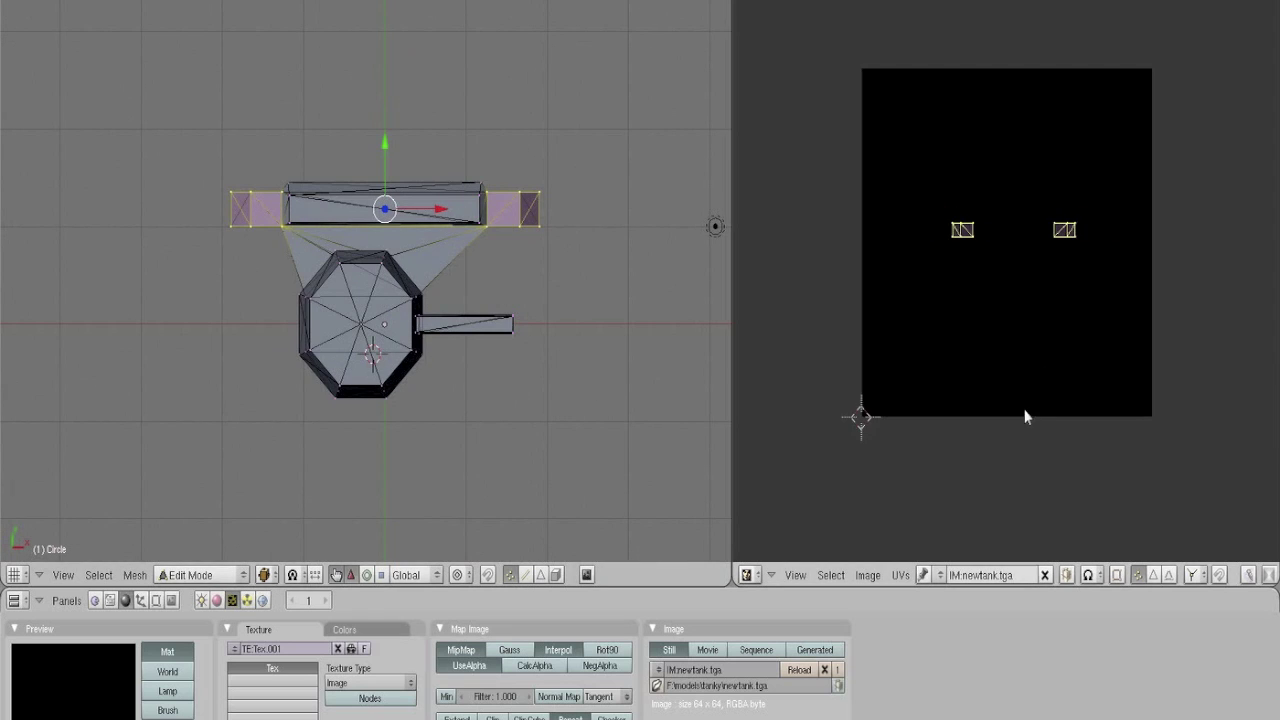
pyautogui.press('g')
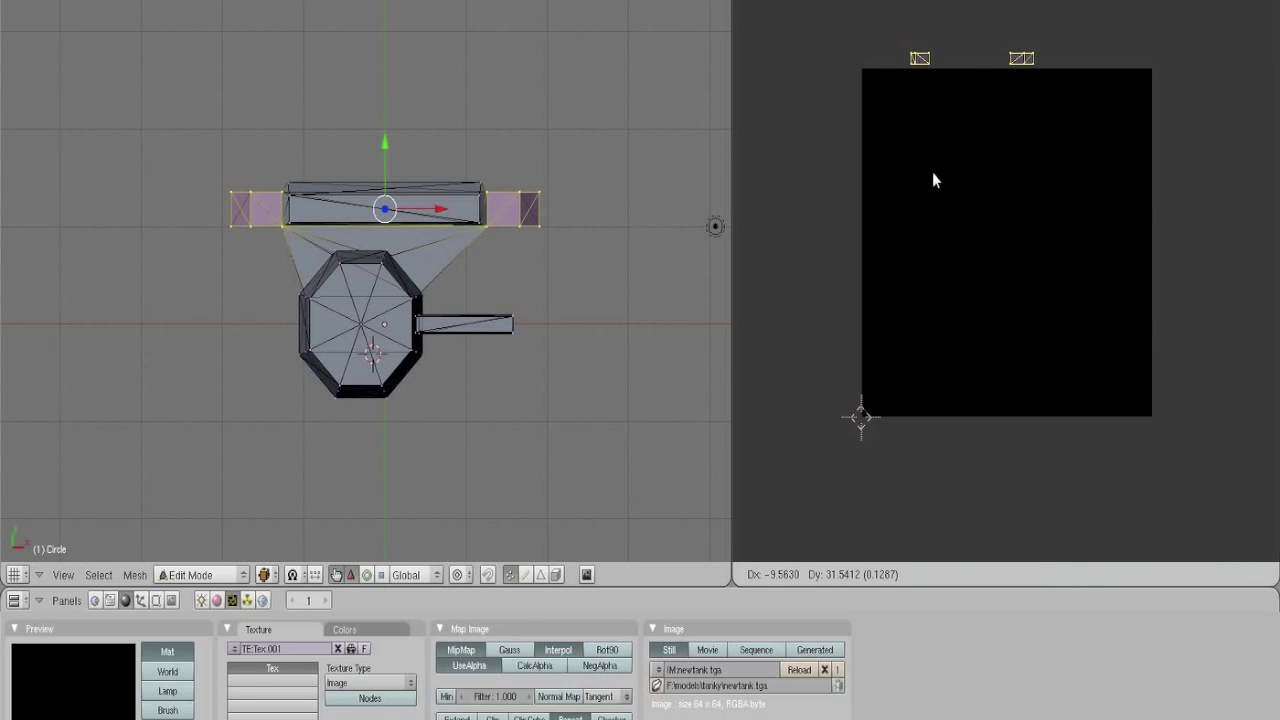
pyautogui.click(956, 236)
pyautogui.press('s')
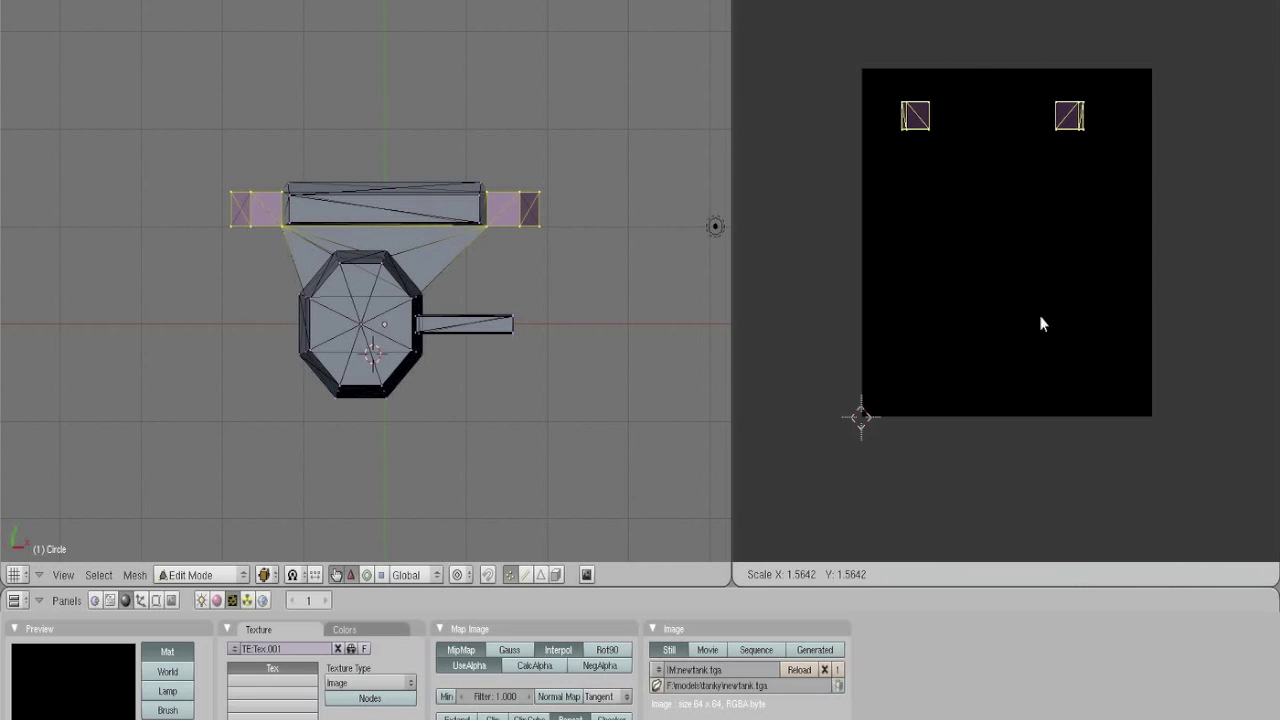
pyautogui.click(1039, 315)
# Replace the selection with the lower sloped face at the rear end of the track
pyautogui.moveTo(264, 192); pyautogui.dragTo(310, 291, button='middle')
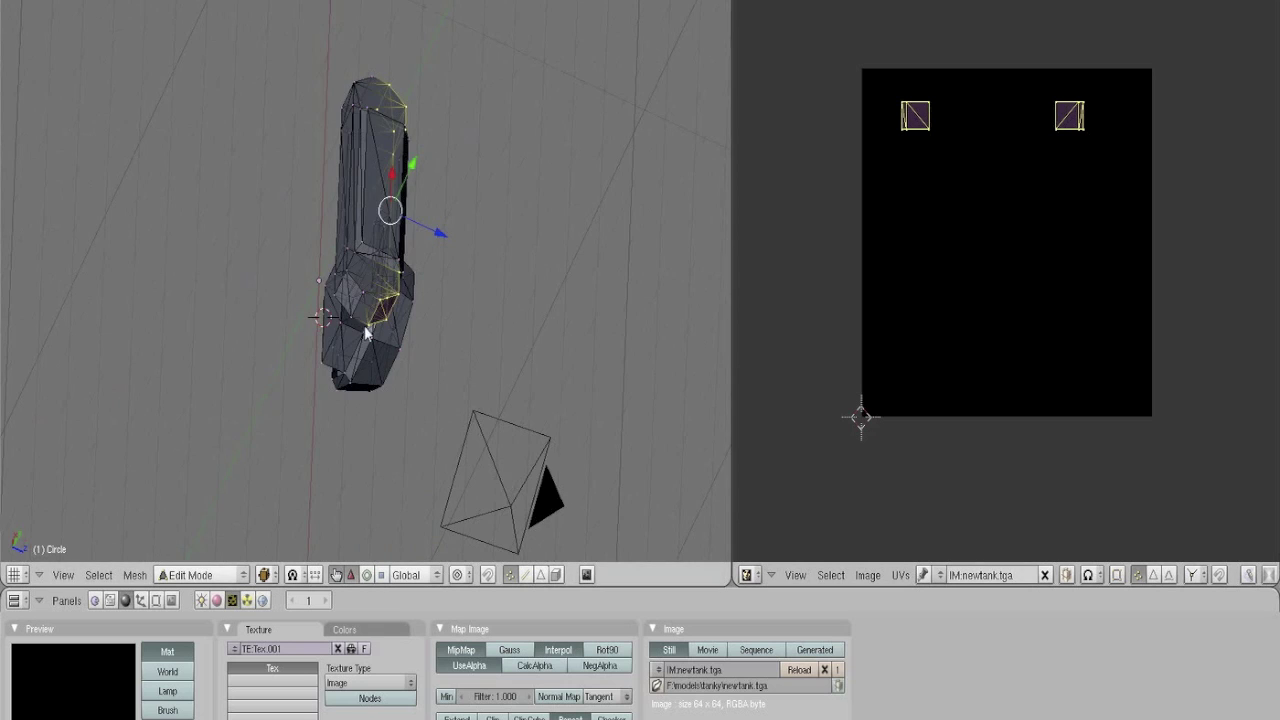
pyautogui.moveTo(367, 335); pyautogui.dragTo(434, 203, button='middle')
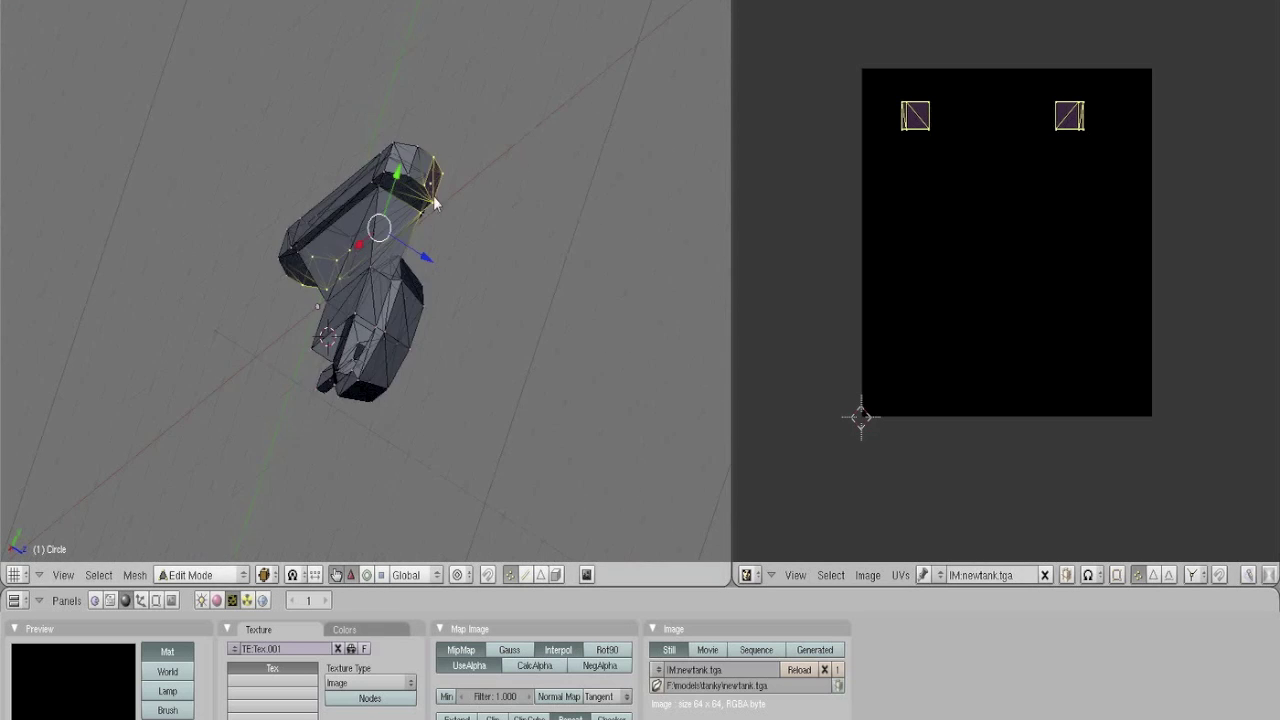
pyautogui.rightClick(428, 189)
pyautogui.rightClick(415, 179)
pyautogui.rightClick(424, 186)
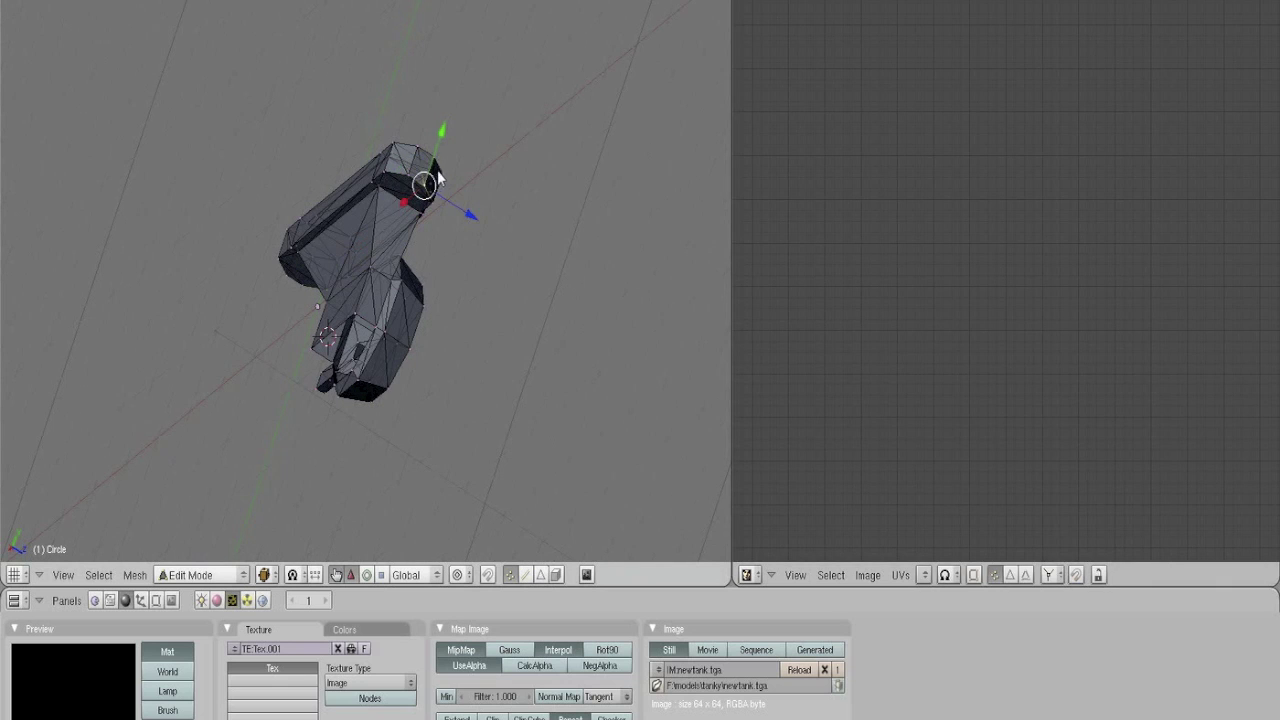
pyautogui.moveTo(437, 178); pyautogui.dragTo(418, 258, button='middle')
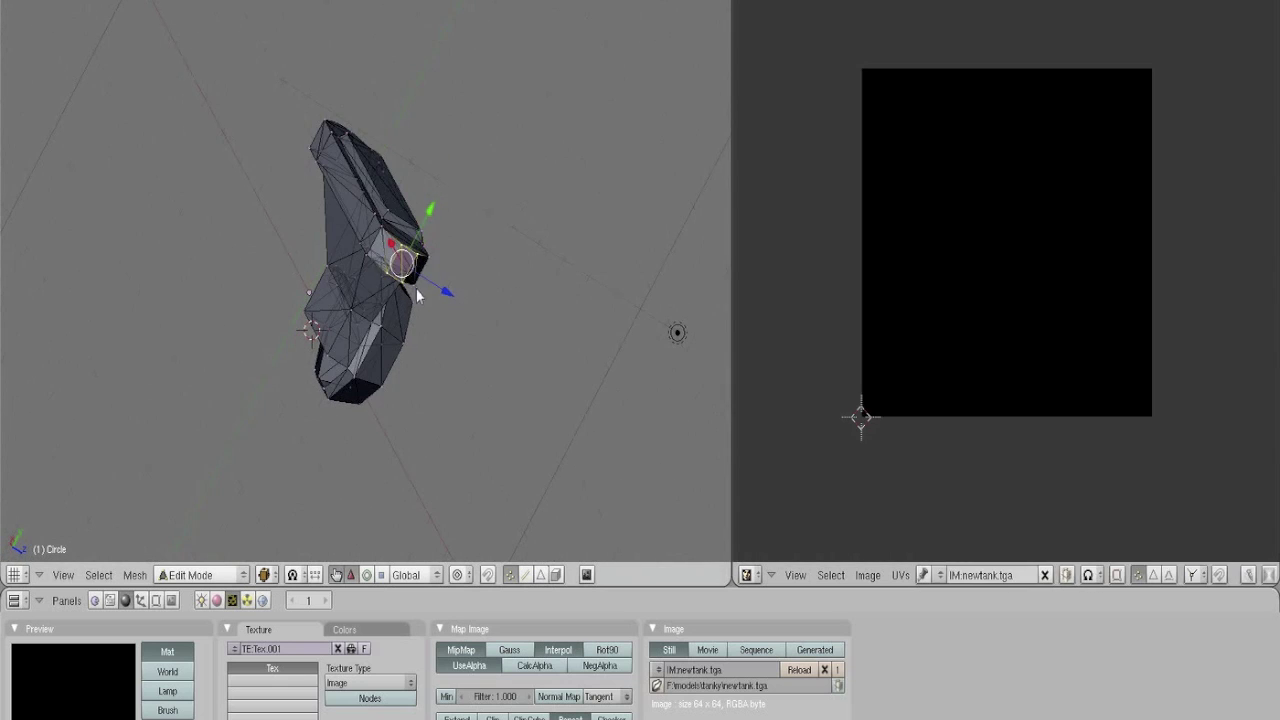
pyautogui.moveTo(416, 288); pyautogui.dragTo(429, 317, button='middle')
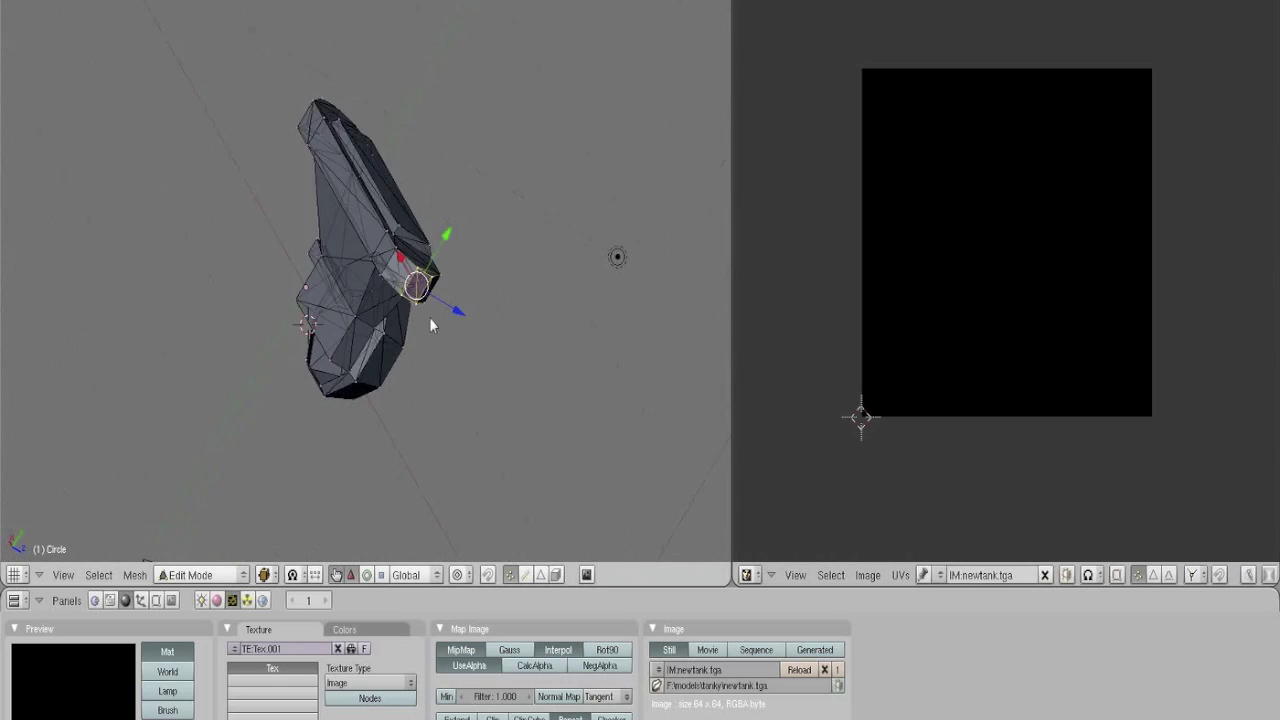
pyautogui.scroll(2, 429, 317)
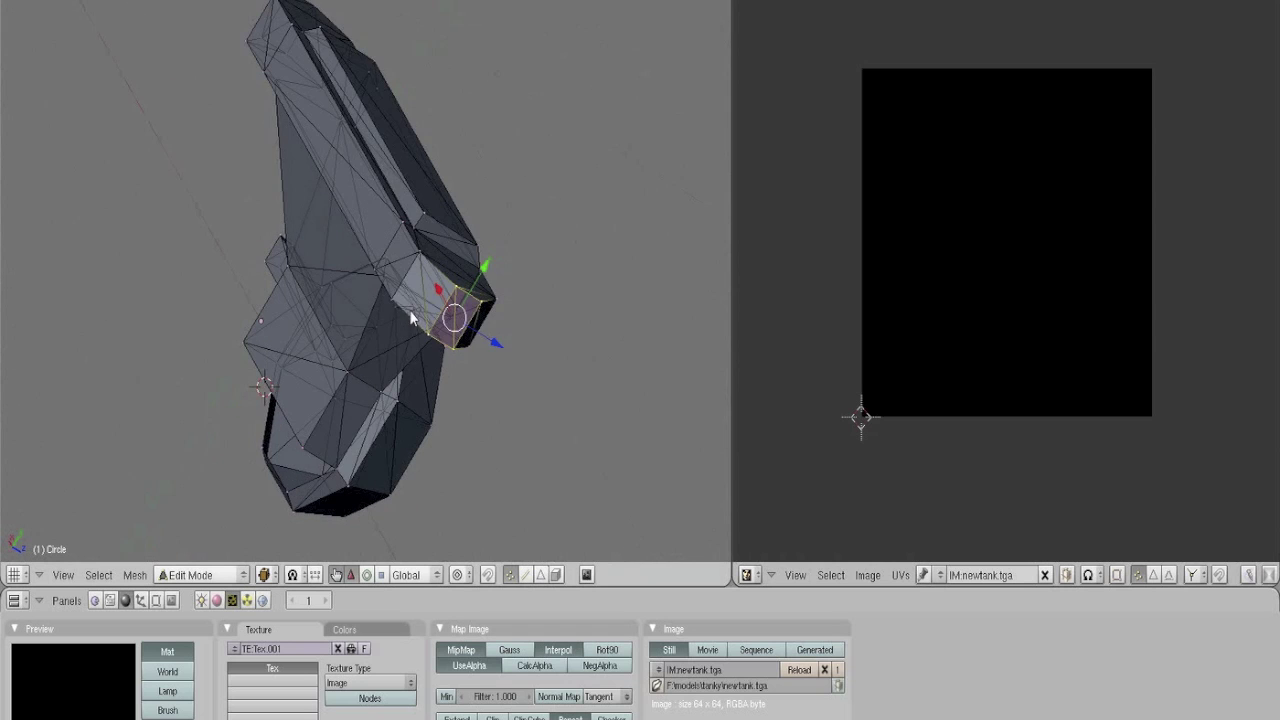
# Extend the selection to the neighbouring end and bottom faces at the rear of the track
pyautogui.keyDown('shift'); pyautogui.rightClick(401, 243); pyautogui.keyUp('shift')
pyautogui.moveTo(290, 181); pyautogui.dragTo(450, 319, button='middle')
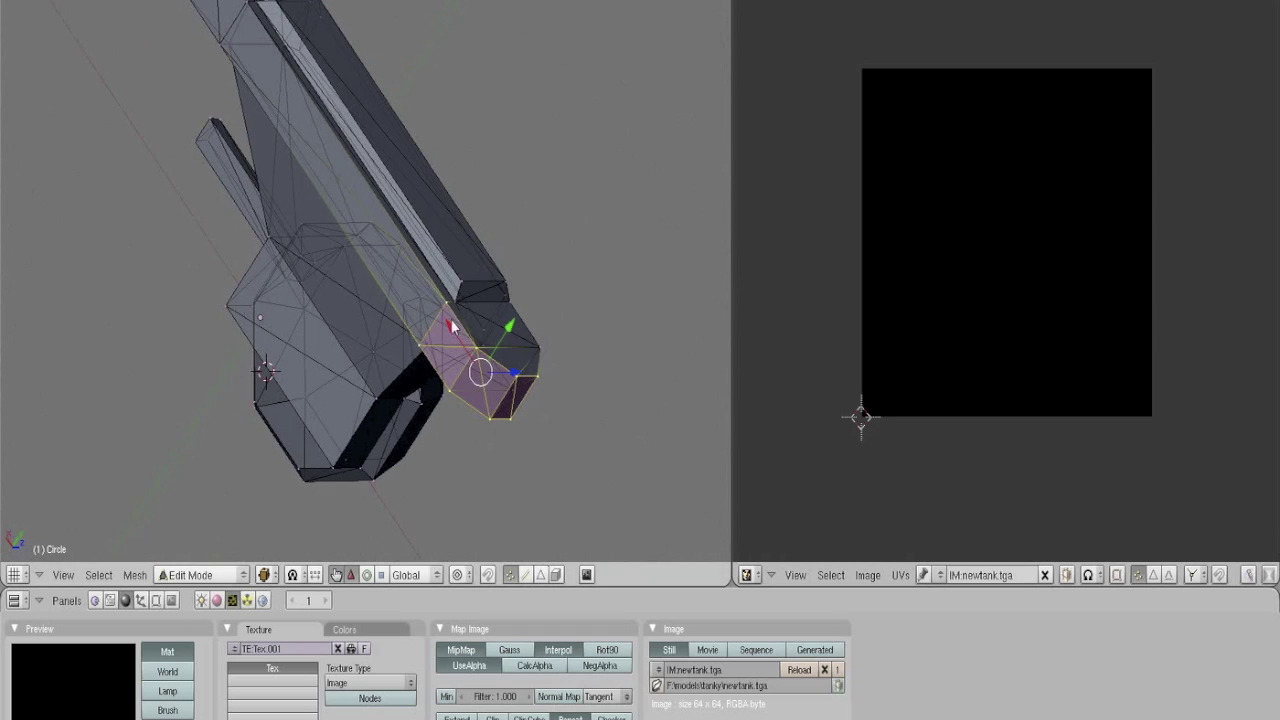
pyautogui.moveTo(521, 388); pyautogui.dragTo(445, 304, button='middle')
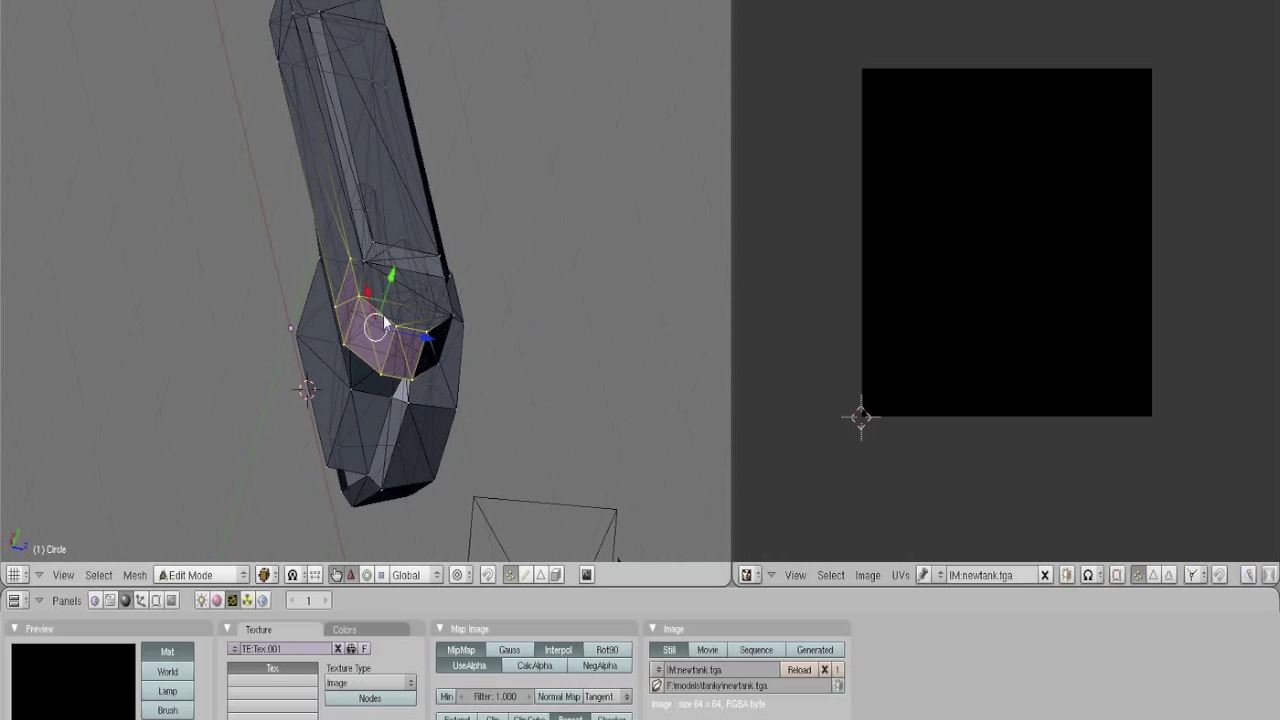
pyautogui.moveTo(378, 305); pyautogui.dragTo(231, 80, button='middle')
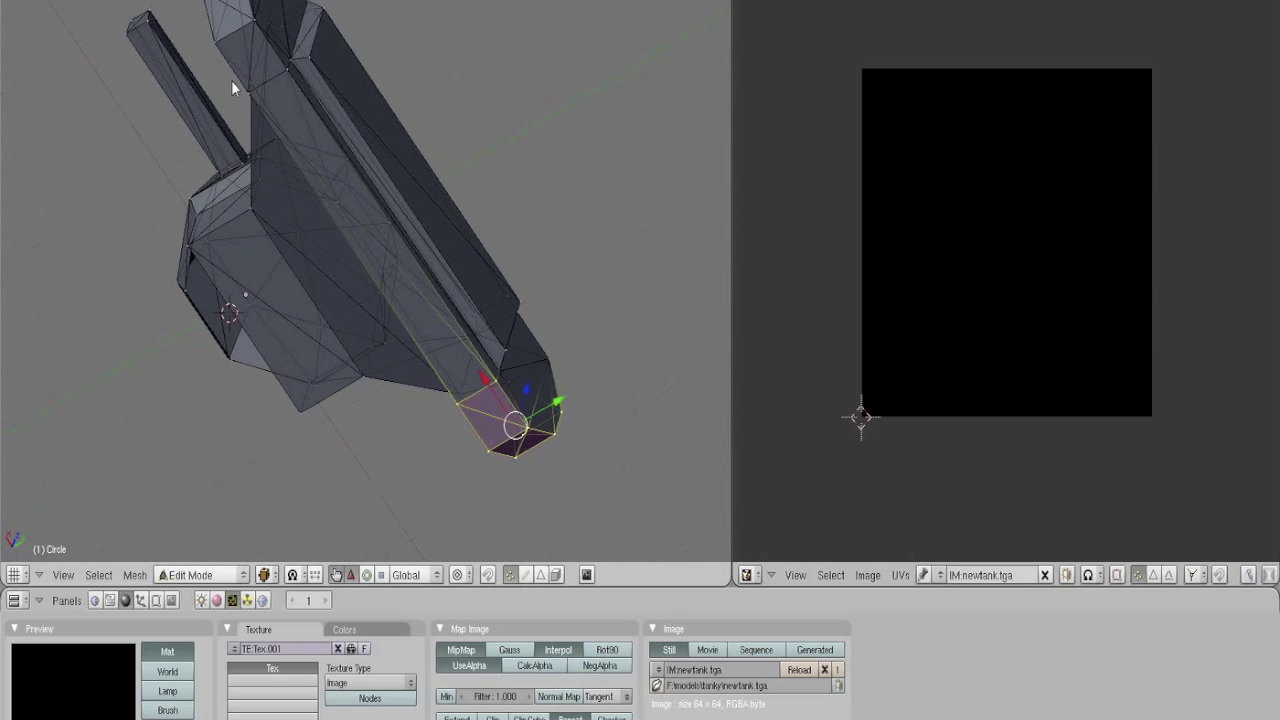
# Extend the selection along the track's long underside to the bottom and lower sloped faces at its front end, and show the front view
pyautogui.keyDown('shift'); pyautogui.rightClick(246, 91); pyautogui.keyUp('shift')
pyautogui.keyDown('shift'); pyautogui.rightClick(289, 71); pyautogui.keyUp('shift')
pyautogui.keyDown('shift'); pyautogui.rightClick(229, 46); pyautogui.keyUp('shift')
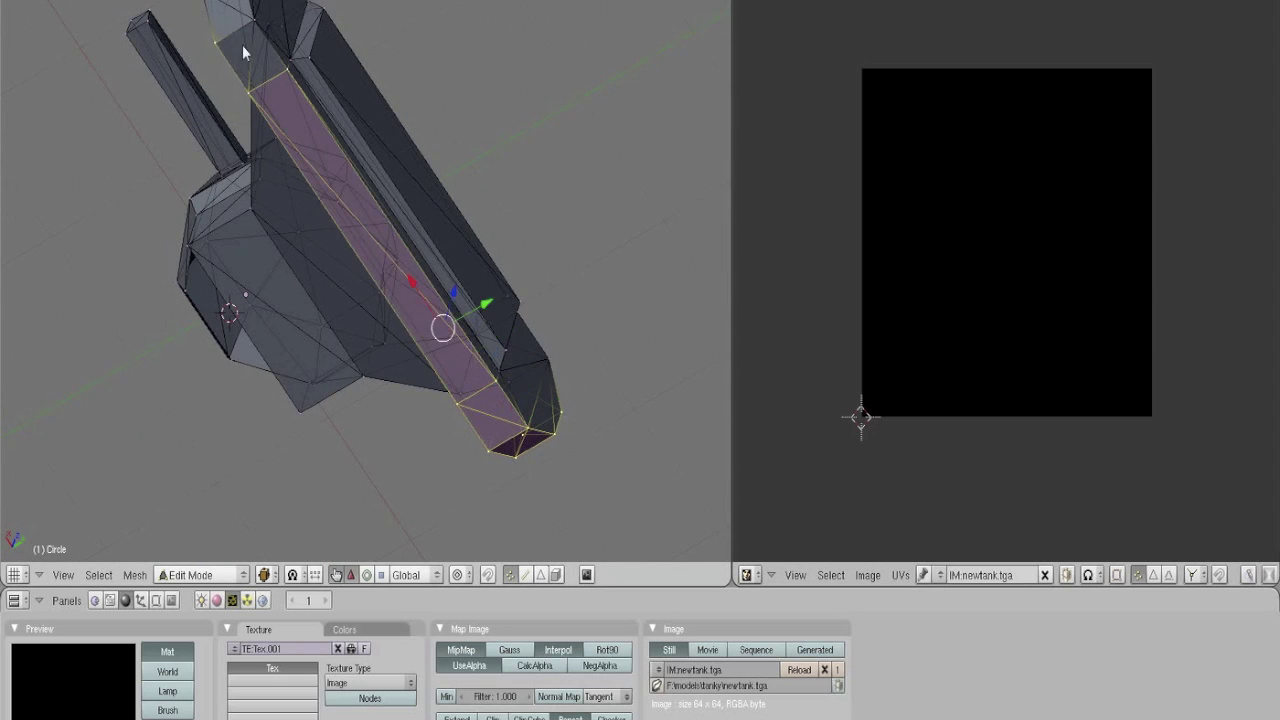
pyautogui.keyDown('shift'); pyautogui.rightClick(253, 30); pyautogui.keyUp('shift')
pyautogui.keyDown('shift'); pyautogui.rightClick(208, 10); pyautogui.keyUp('shift')
pyautogui.keyDown('shift'); pyautogui.rightClick(224, 3); pyautogui.keyUp('shift')
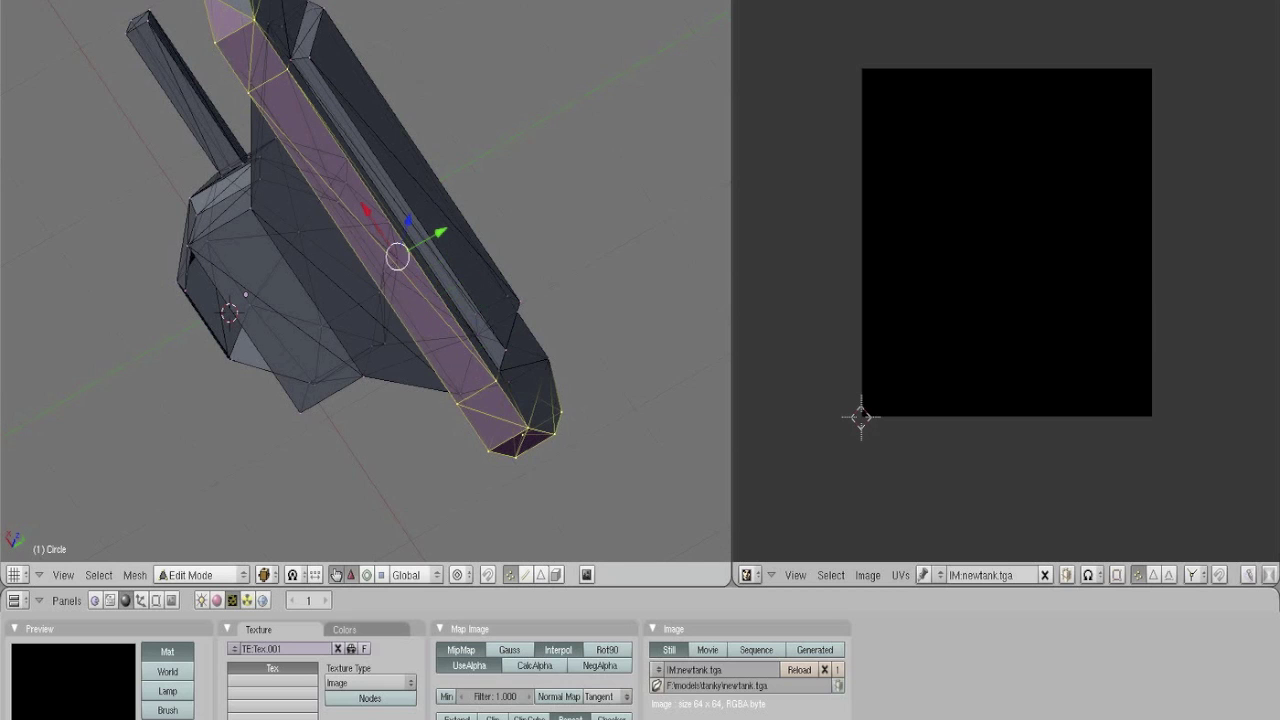
pyautogui.keyDown('shift'); pyautogui.rightClick(234, 3); pyautogui.keyUp('shift')
pyautogui.keyDown('shift'); pyautogui.rightClick(238, 4); pyautogui.keyUp('shift')
pyautogui.keyDown('shift'); pyautogui.rightClick(238, 4); pyautogui.keyUp('shift')
pyautogui.keyDown('shift'); pyautogui.rightClick(238, 4); pyautogui.keyUp('shift')
pyautogui.moveTo(240, 6); pyautogui.dragTo(326, 28, button='middle')
pyautogui.press('KP_1')
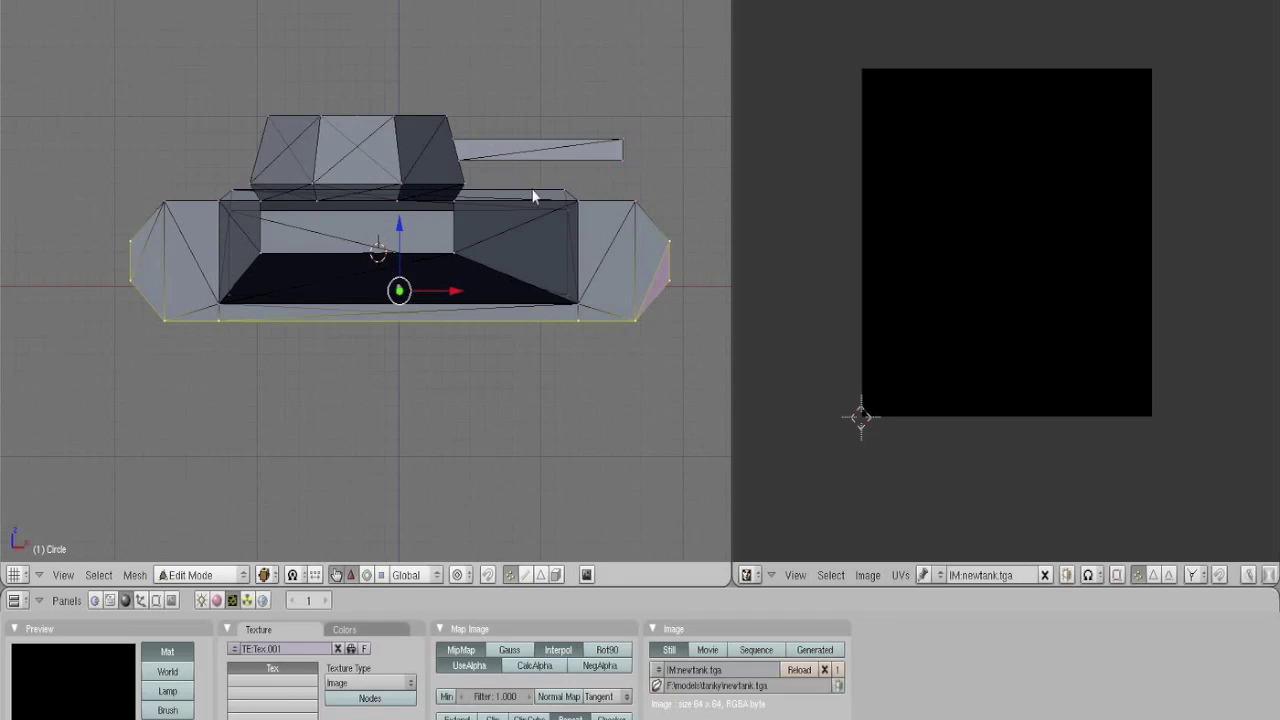
# Unwrap the selected lower track faces with the top view as projection and move their UV strip above the texture image
pyautogui.moveTo(674, 251); pyautogui.dragTo(135, 229, button='middle')
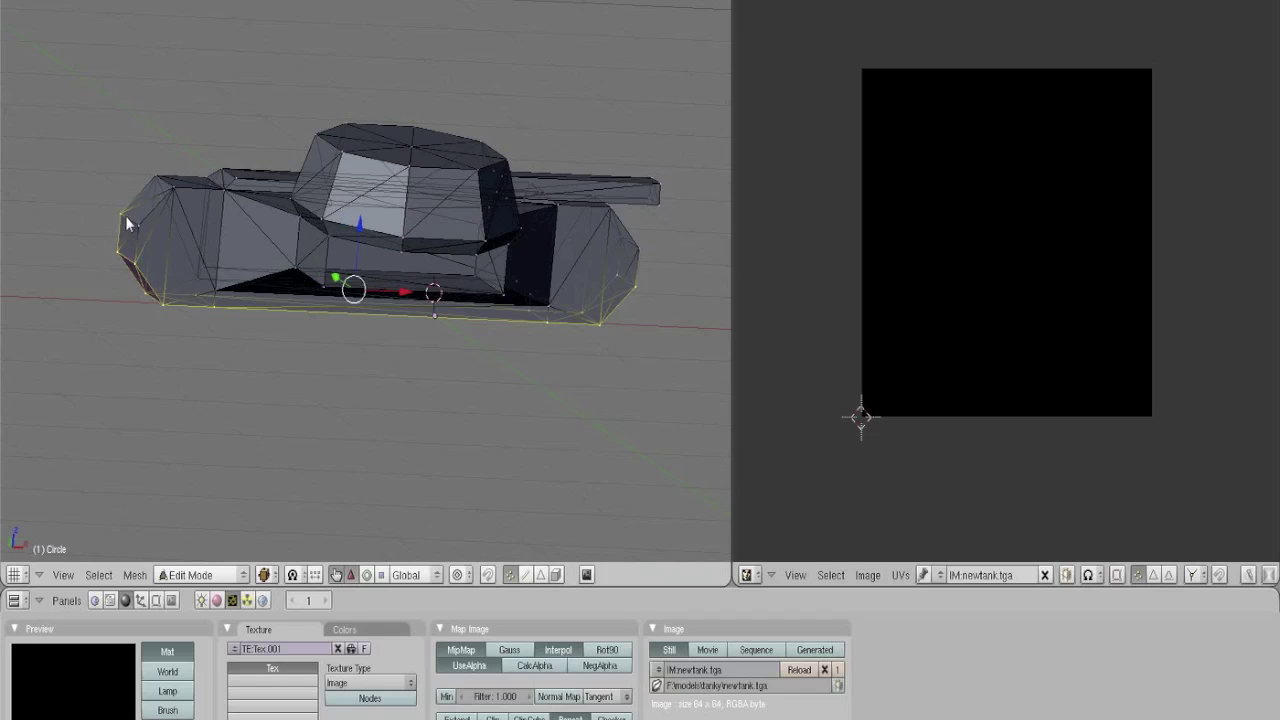
pyautogui.press('KP_1')
pyautogui.press('KP_3')
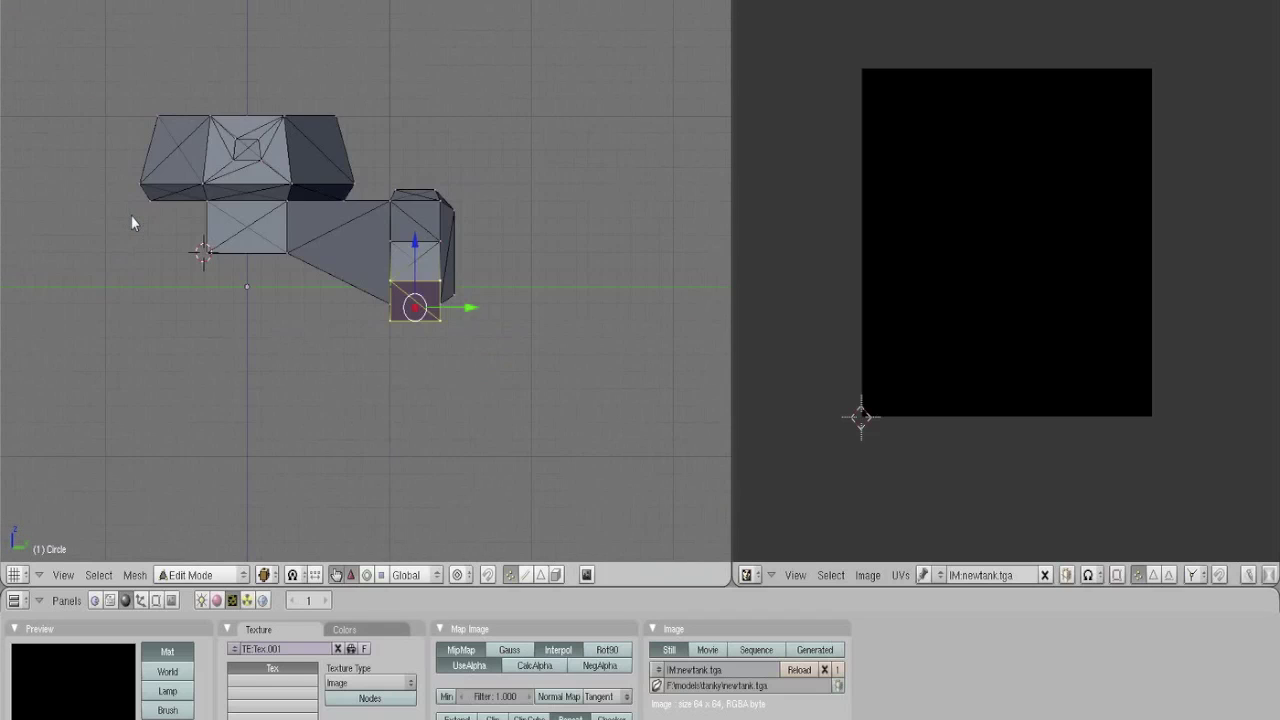
pyautogui.press('KP_7')
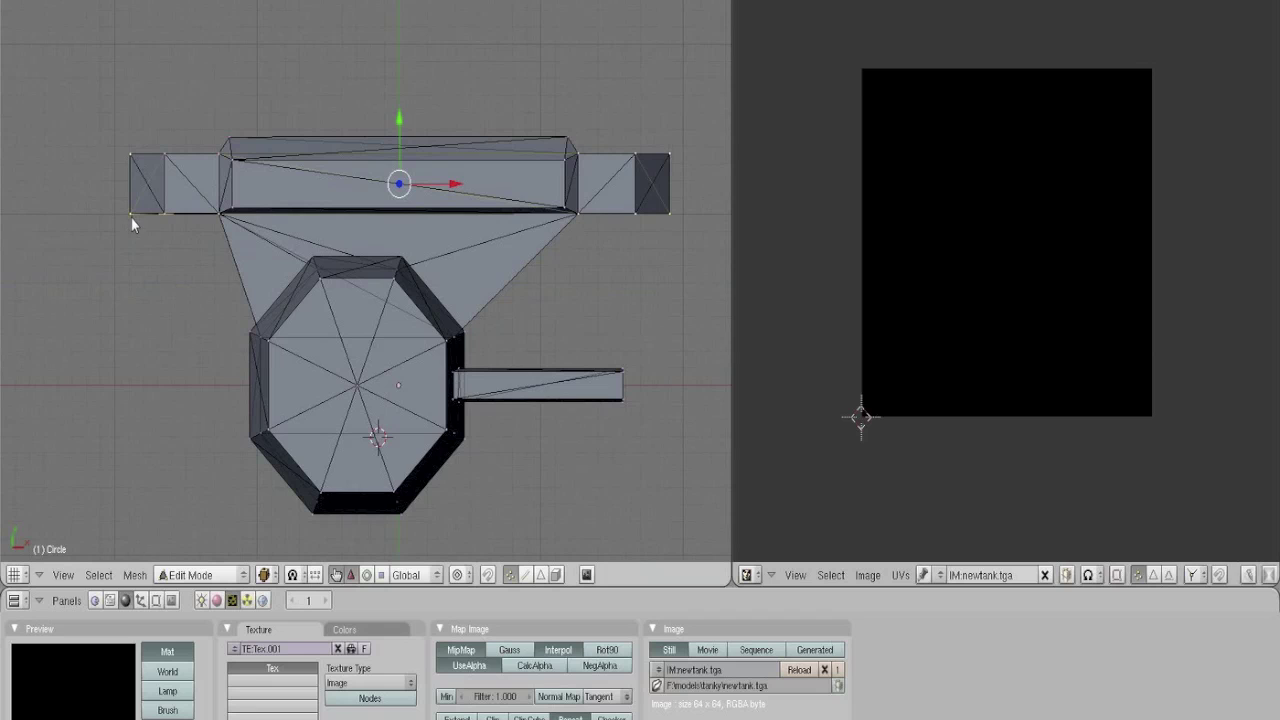
pyautogui.press('u')
pyautogui.click(360, 331)
pyautogui.press('g')
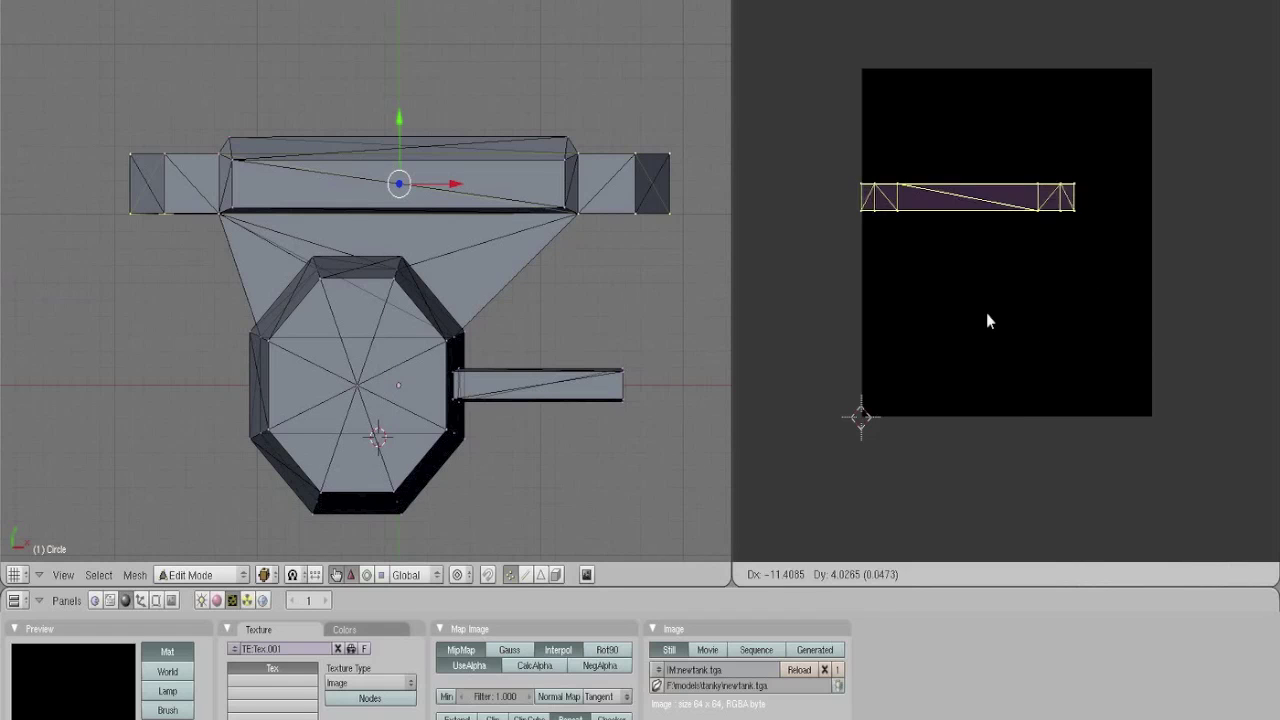
pyautogui.click(1020, 150)
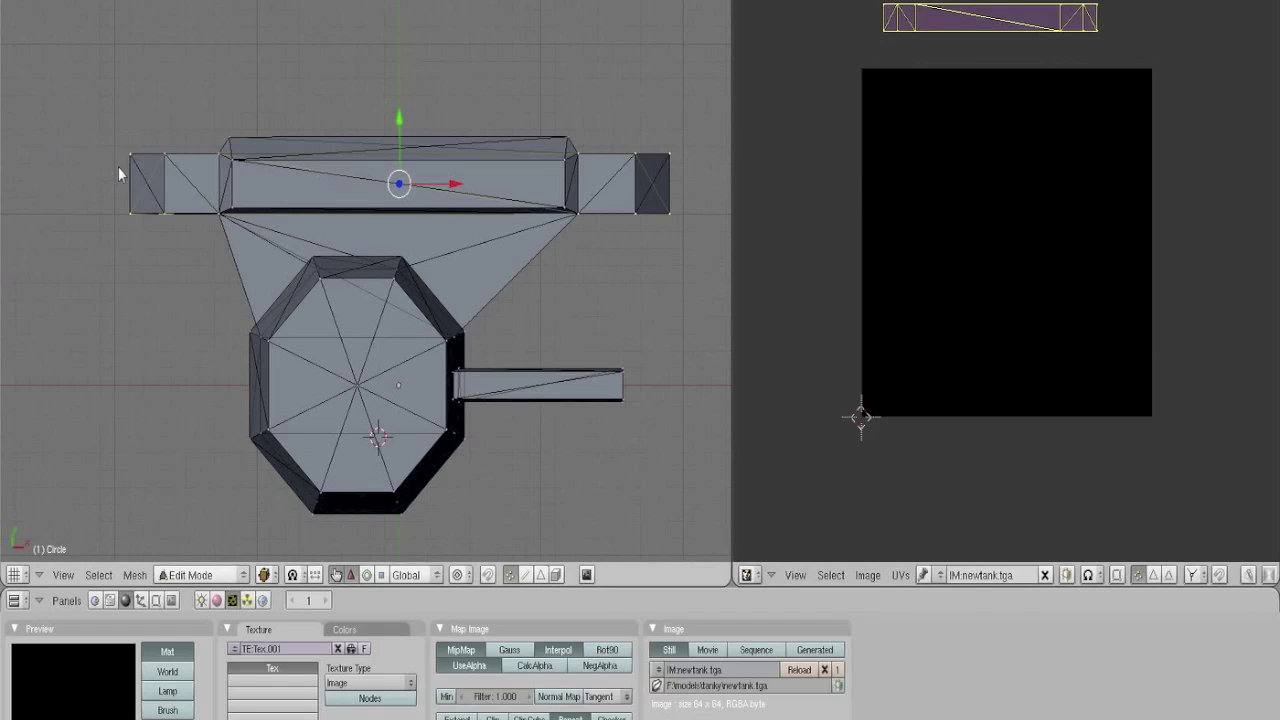
pyautogui.moveTo(142, 173); pyautogui.dragTo(180, 188, button='middle')
pyautogui.rightClick(157, 188)
pyautogui.keyDown('shift'); pyautogui.rightClick(154, 184); pyautogui.keyUp('shift')
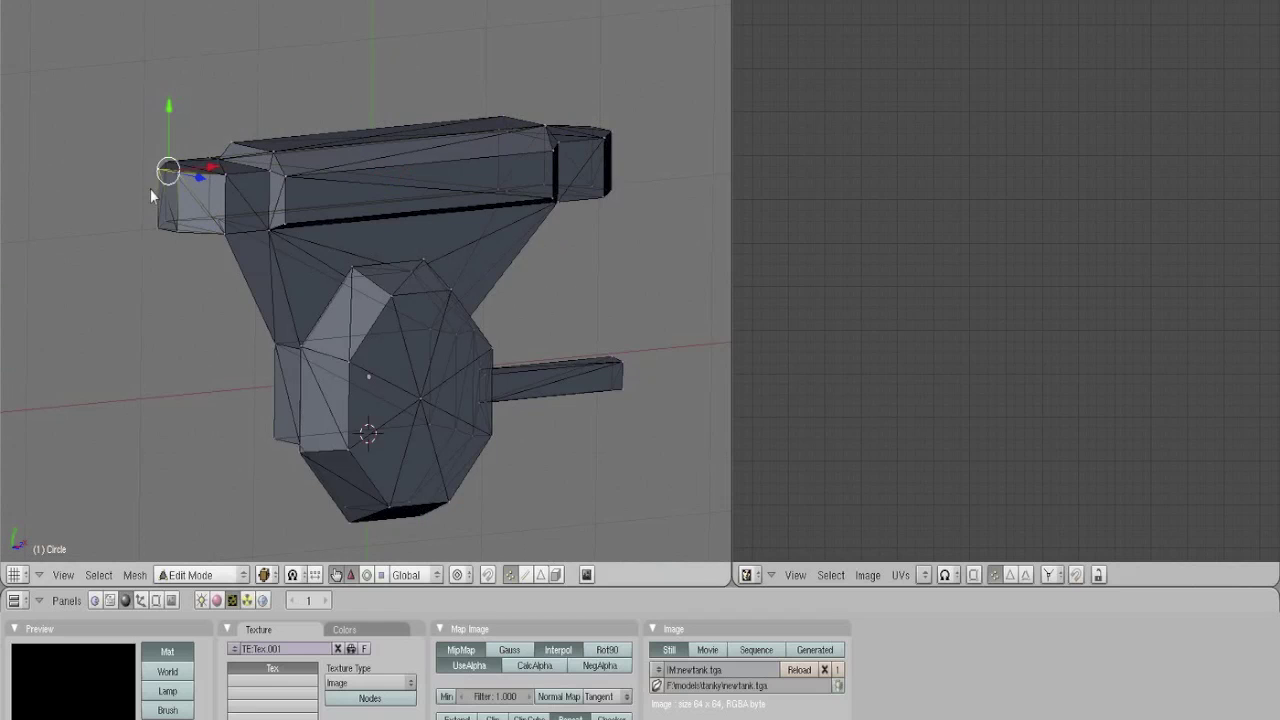
pyautogui.keyDown('shift'); pyautogui.rightClick(153, 220); pyautogui.keyUp('shift')
pyautogui.keyDown('shift'); pyautogui.rightClick(171, 222); pyautogui.keyUp('shift')
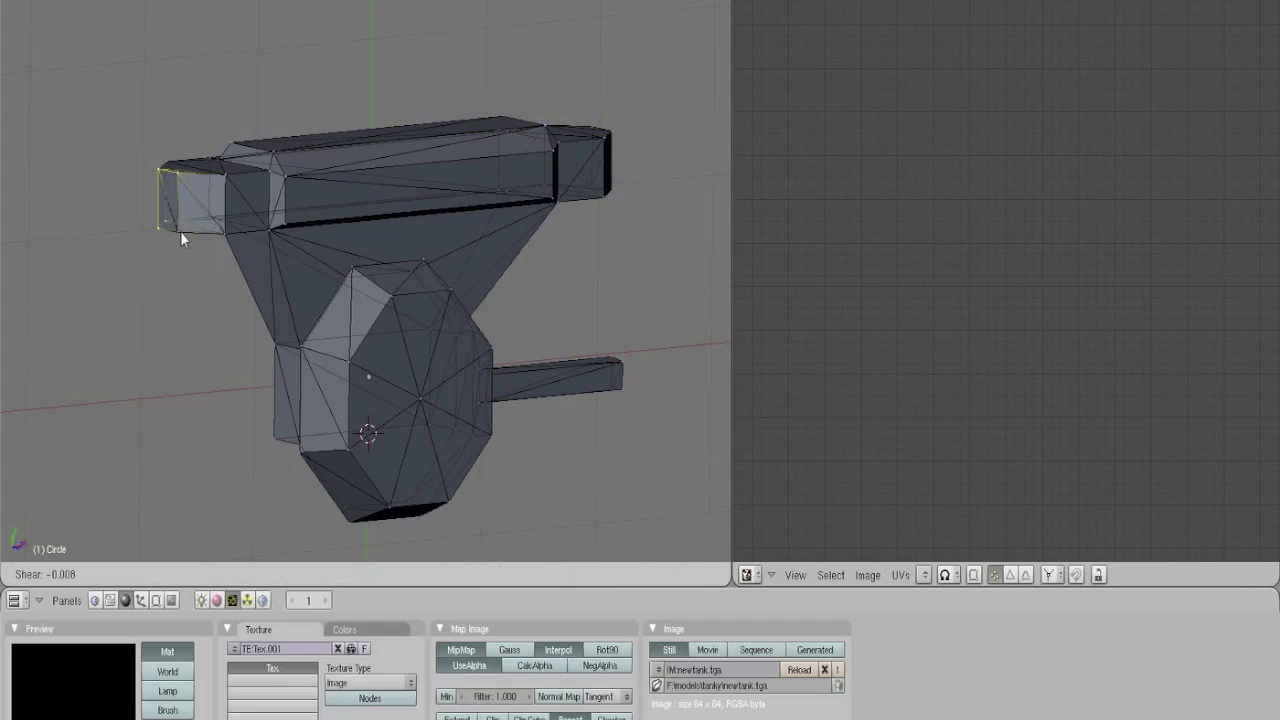
pyautogui.rightClick(191, 224)
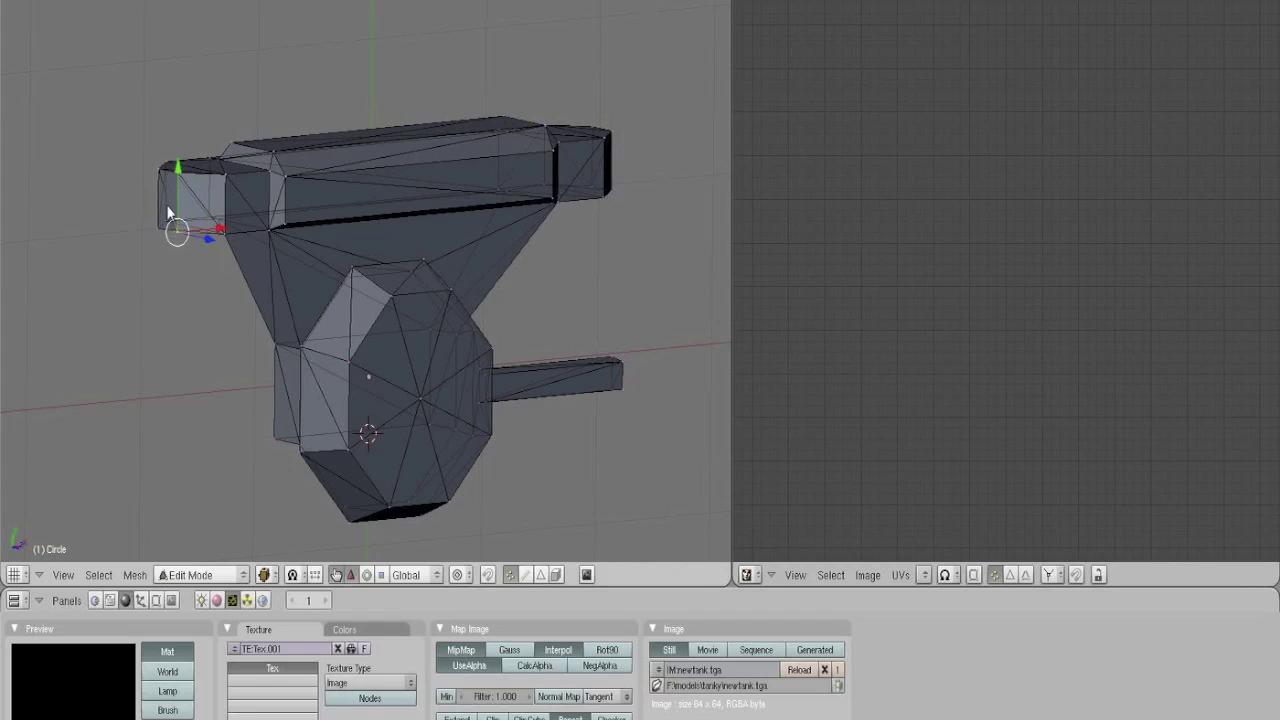
# Replace the selection with the four corners of the vertical end face at the rear of the track
pyautogui.rightClick(162, 172)
pyautogui.keyDown('shift'); pyautogui.rightClick(175, 174); pyautogui.keyUp('shift')
pyautogui.keyDown('shift'); pyautogui.rightClick(176, 232); pyautogui.keyUp('shift')
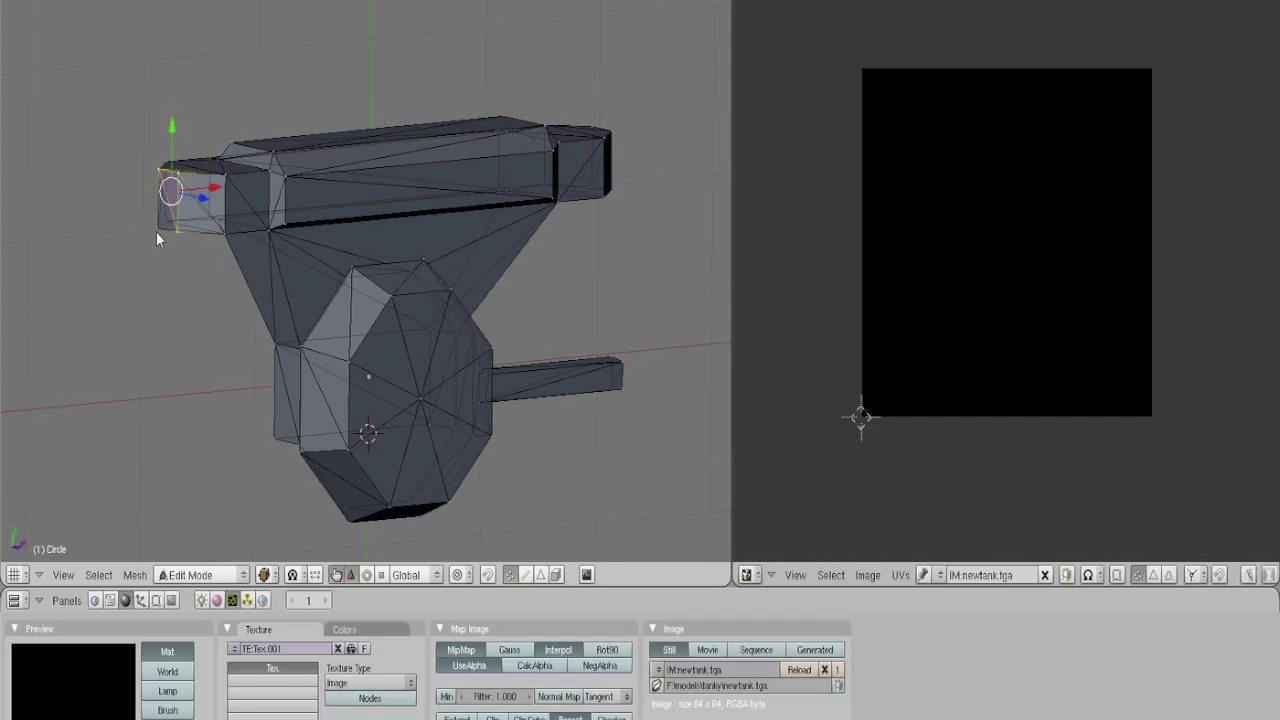
pyautogui.keyDown('shift'); pyautogui.rightClick(156, 231); pyautogui.keyUp('shift')
# Extend the selection to the matching vertical end face at the front of the track
pyautogui.moveTo(388, 233); pyautogui.dragTo(147, 211, button='middle')
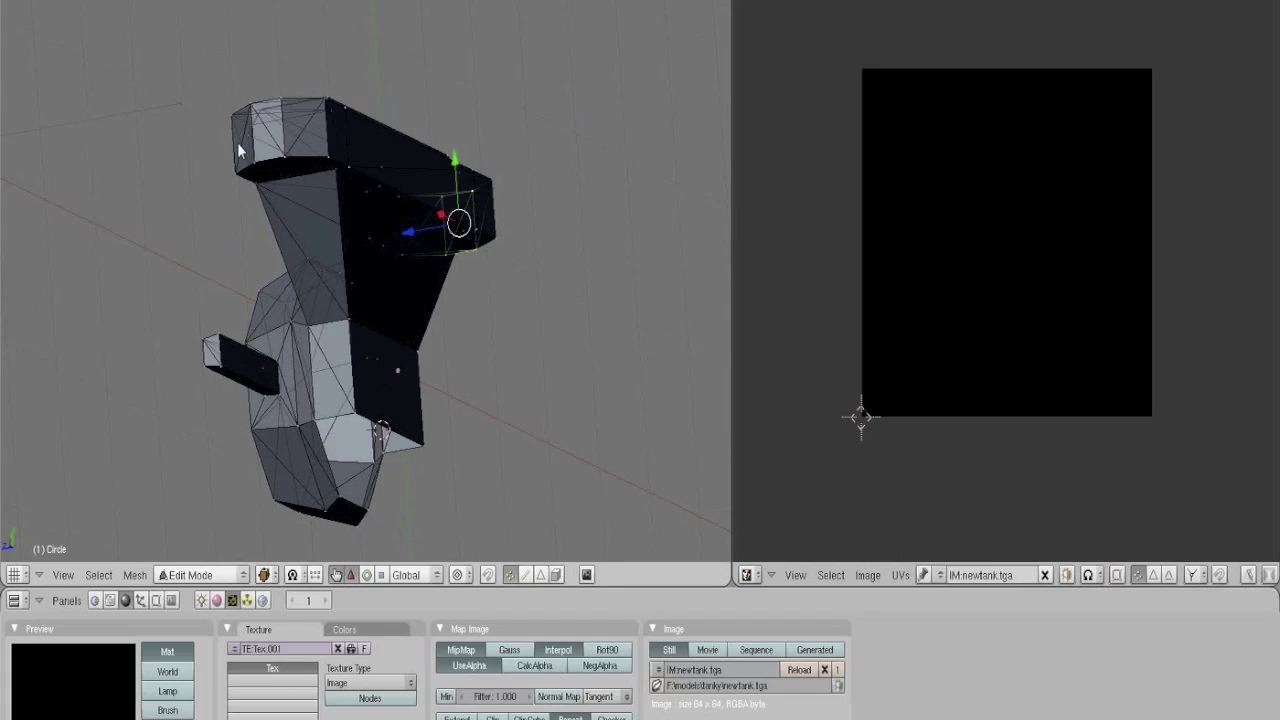
pyautogui.keyDown('shift'); pyautogui.rightClick(255, 162); pyautogui.keyUp('shift')
pyautogui.keyDown('shift'); pyautogui.rightClick(284, 157); pyautogui.keyUp('shift')
pyautogui.keyDown('shift'); pyautogui.rightClick(279, 101); pyautogui.keyUp('shift')
pyautogui.keyDown('shift'); pyautogui.rightClick(248, 105); pyautogui.keyUp('shift')
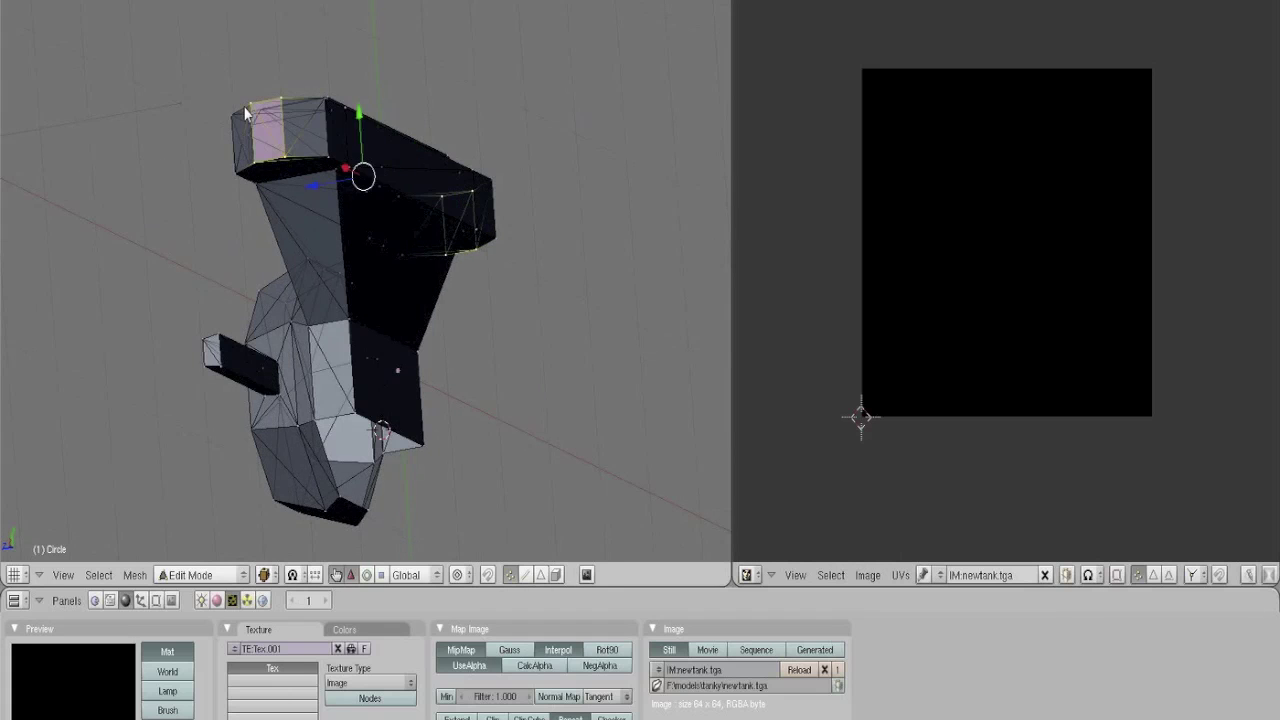
# Unwrap the two vertical track end faces with the side view as projection
pyautogui.press('KP_1')
pyautogui.press('KP_3')
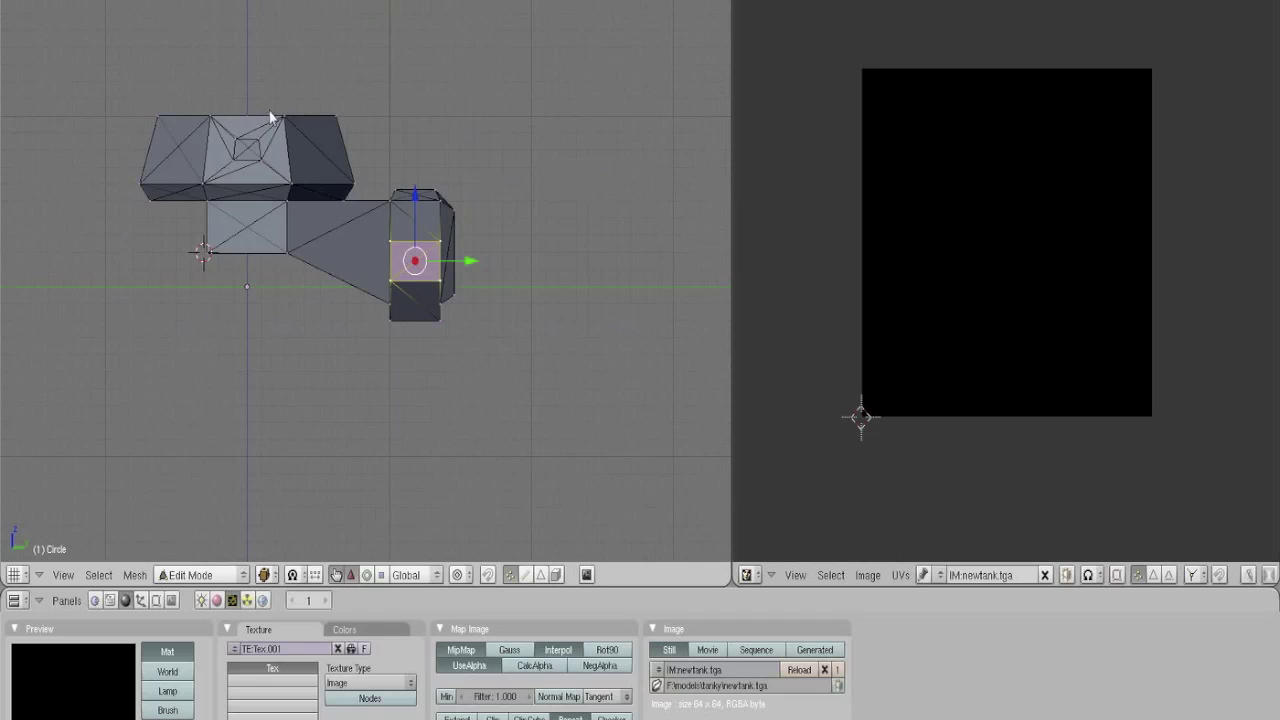
pyautogui.press('u')
pyautogui.click(272, 112)
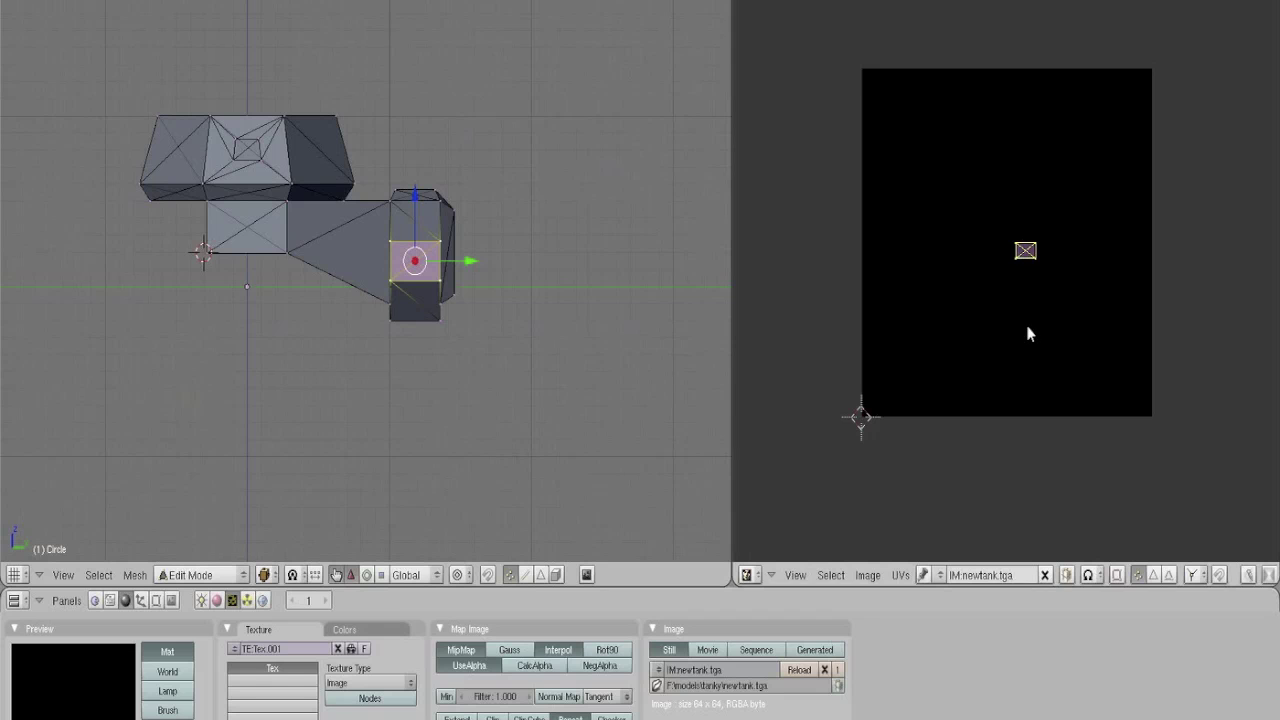
# Rotate the end-face UVs by about -95 degrees and move their stray lower vertices to square up the rectangle
pyautogui.press('KP_7')
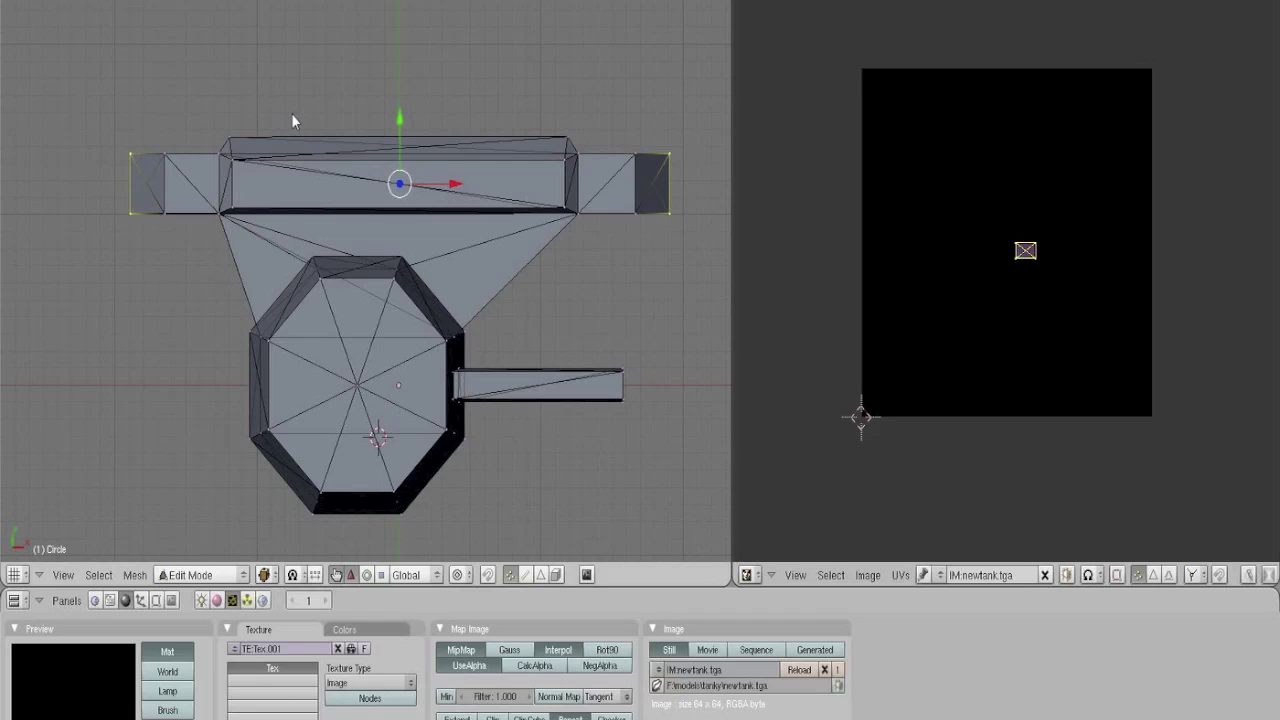
pyautogui.press('KP_3')
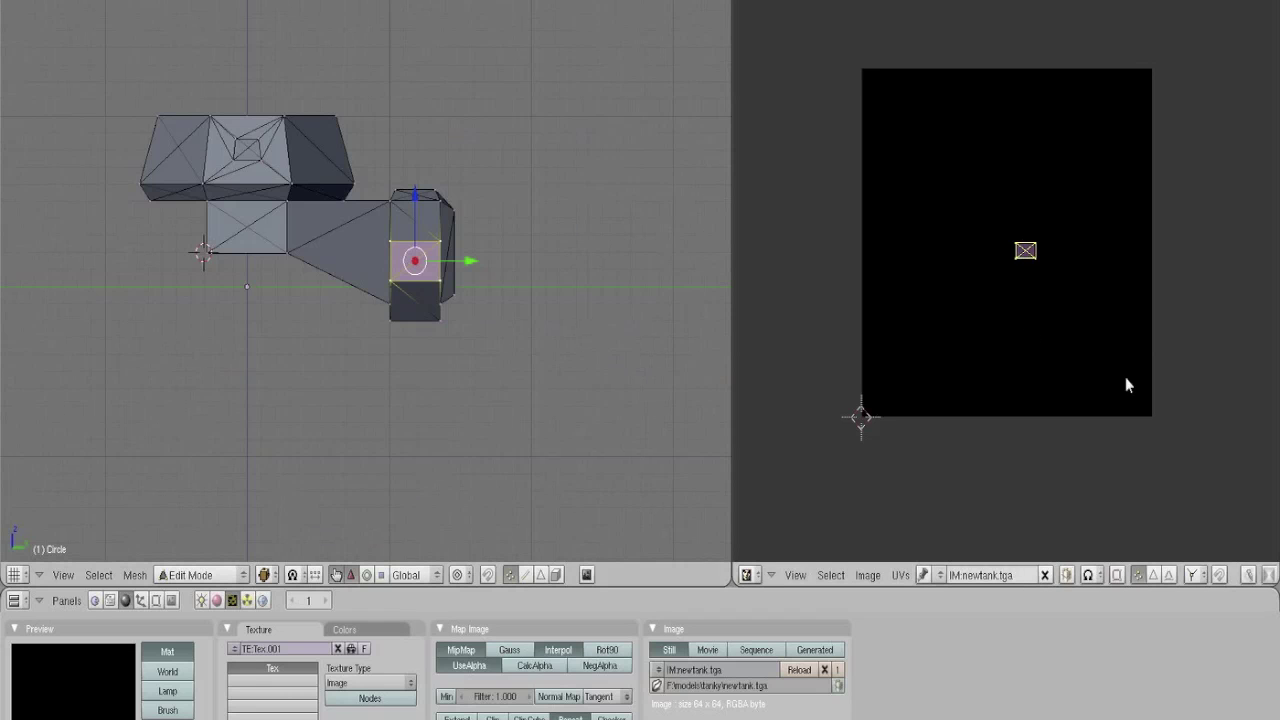
pyautogui.press('r')
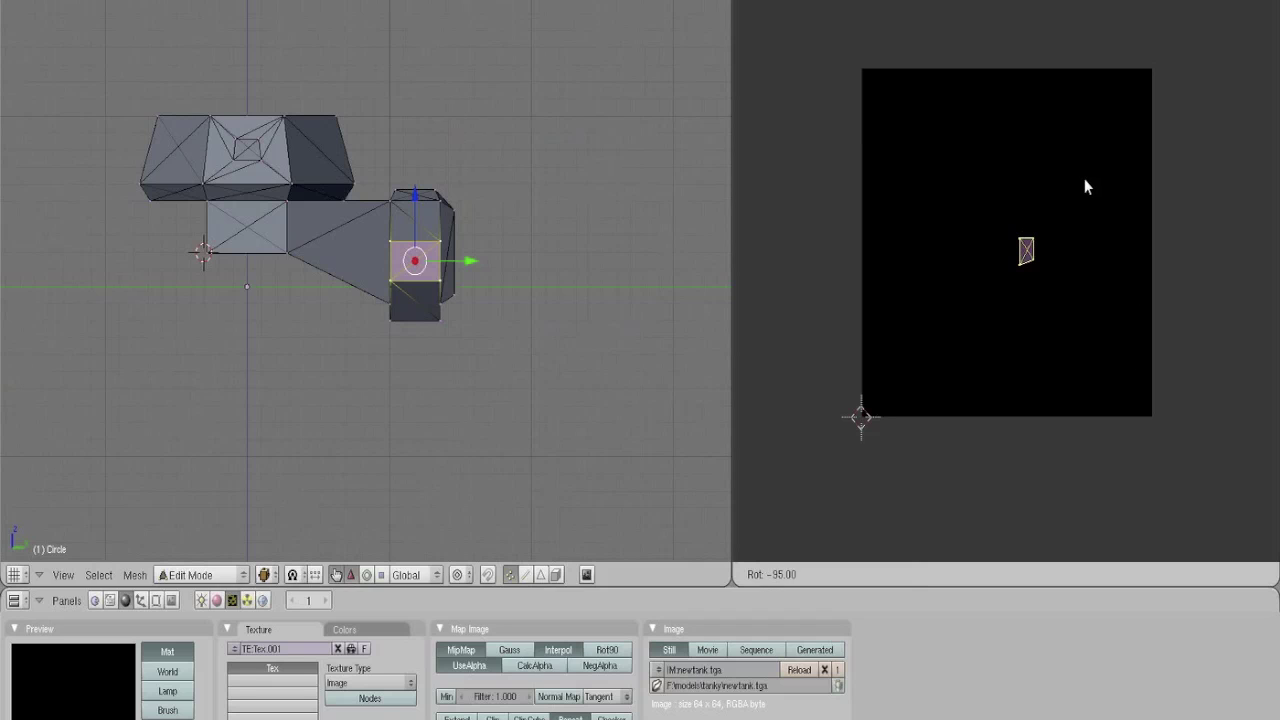
pyautogui.click(1088, 188)
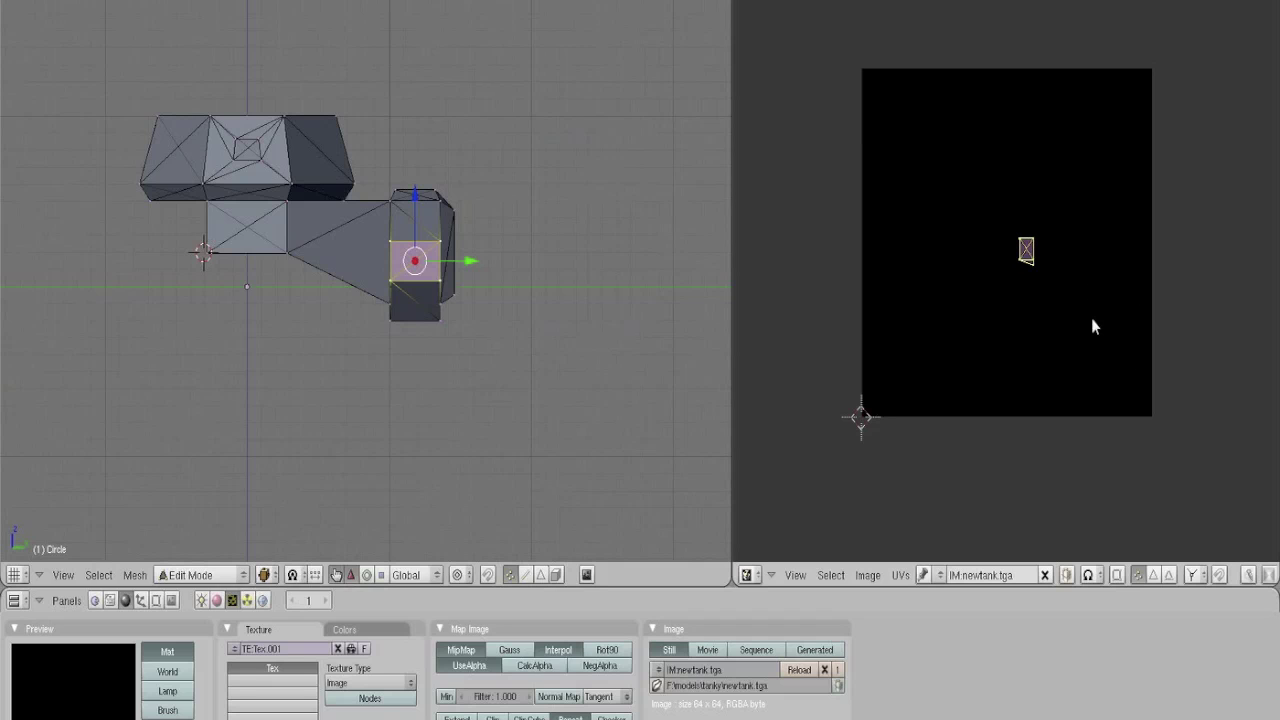
pyautogui.press('g')
pyautogui.click(1034, 270)
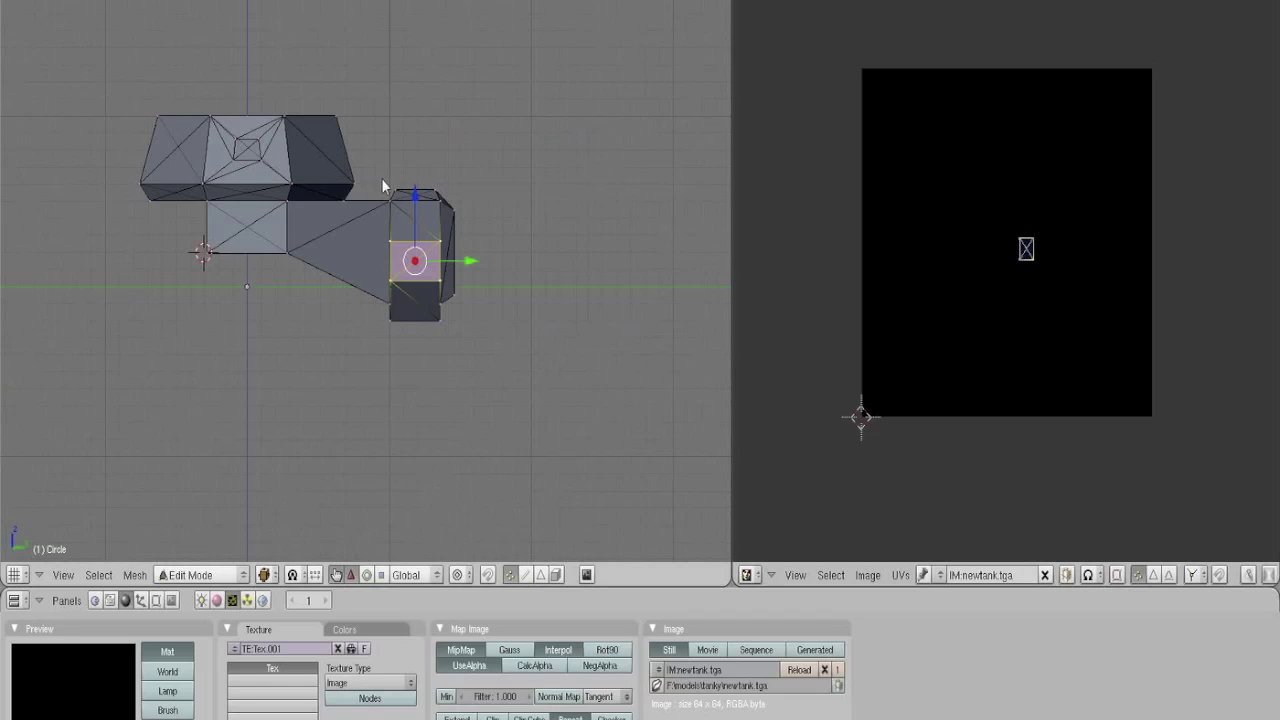
# Select the whole track in the side view to show all its UVs, and clear the UV selection
pyautogui.keyDown('ctrl'); pyautogui.moveTo(487, 130); pyautogui.dragTo(450, 135); pyautogui.keyUp('ctrl')
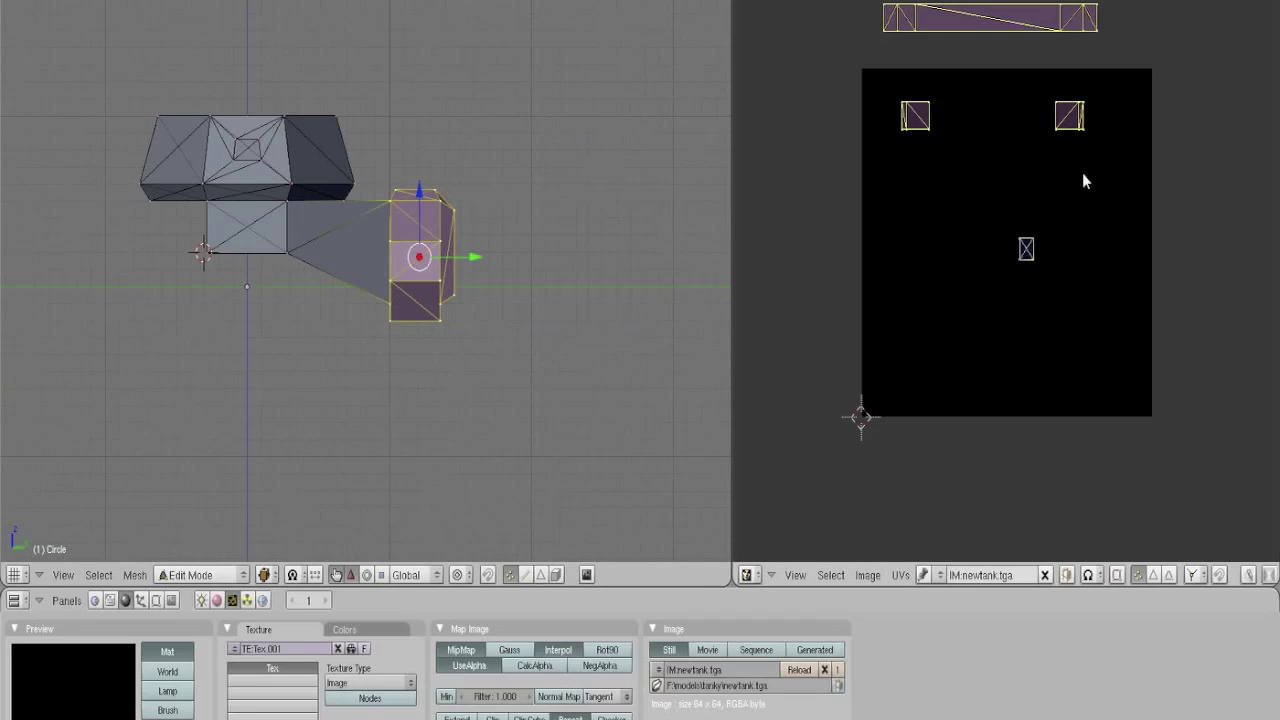
pyautogui.press('a')
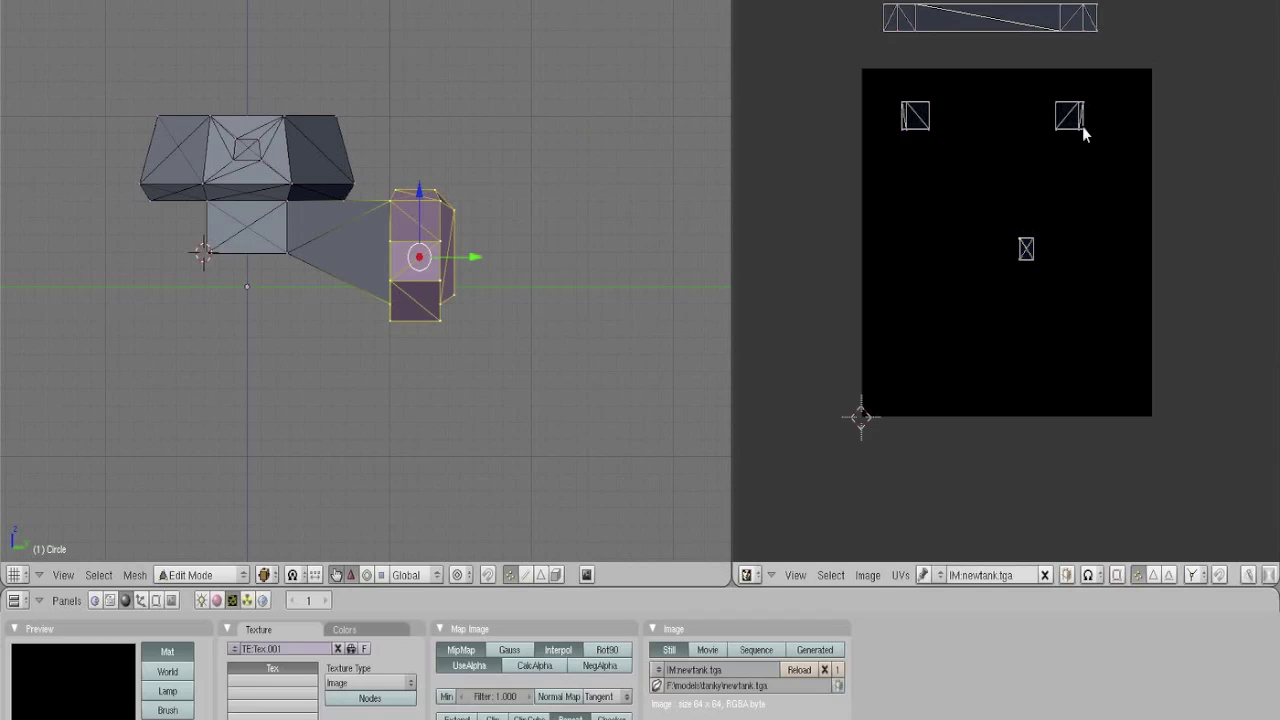
pyautogui.moveTo(1028, 80)
pyautogui.keyDown('ctrl'); pyautogui.mouseDown()
pyautogui.moveTo(1051, 147)
pyautogui.moveTo(1105, 134)
pyautogui.moveTo(1080, 142)
pyautogui.moveTo(1106, 84)
pyautogui.mouseUp(); pyautogui.keyUp('ctrl')
pyautogui.rightClick(888, 44)
# Move the long underside UV strip down onto the texture image, flush with its upper edge
pyautogui.moveTo(872, 10)
pyautogui.keyDown('ctrl'); pyautogui.mouseDown()
pyautogui.moveTo(1014, 63)
pyautogui.moveTo(1141, 8)
pyautogui.mouseUp(); pyautogui.keyUp('ctrl')
pyautogui.press('g')
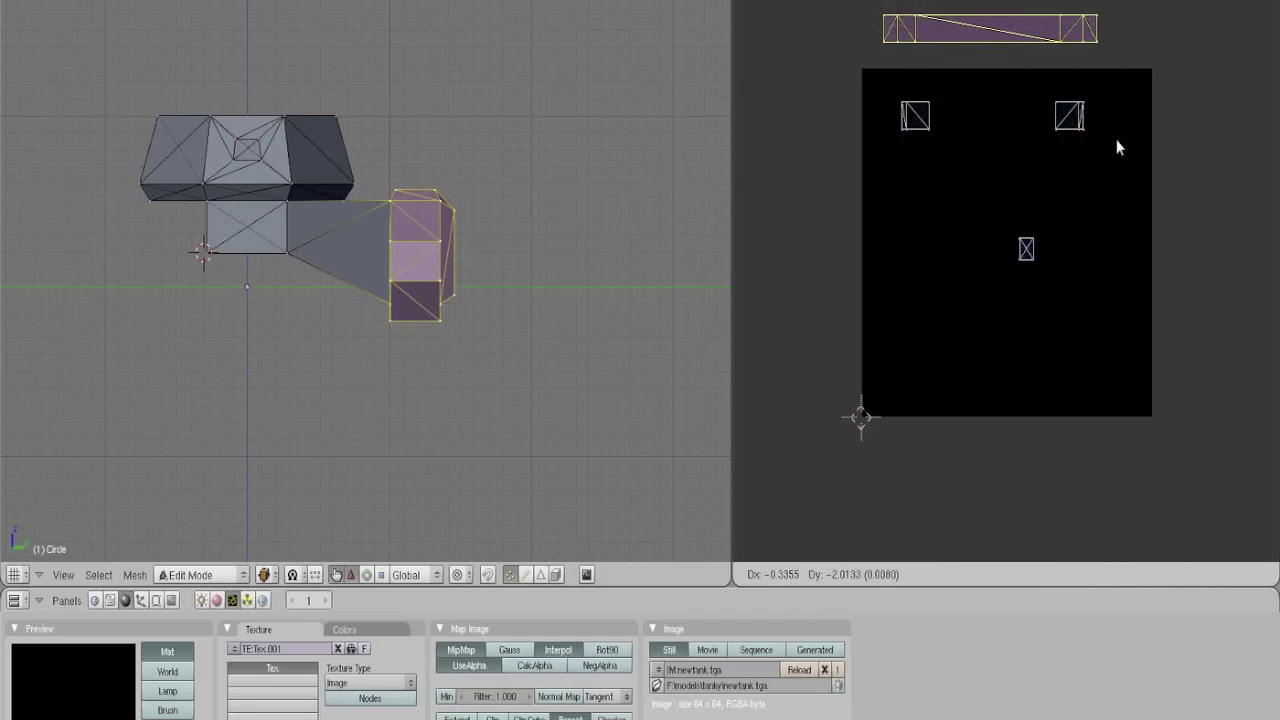
pyautogui.click(1131, 190)
pyautogui.moveTo(932, 167); pyautogui.dragTo(981, 223, button='middle')
pyautogui.scroll(1, 937, 266)
# Move the two square UV islands below the strip down to the middle of the texture image
pyautogui.press('a')
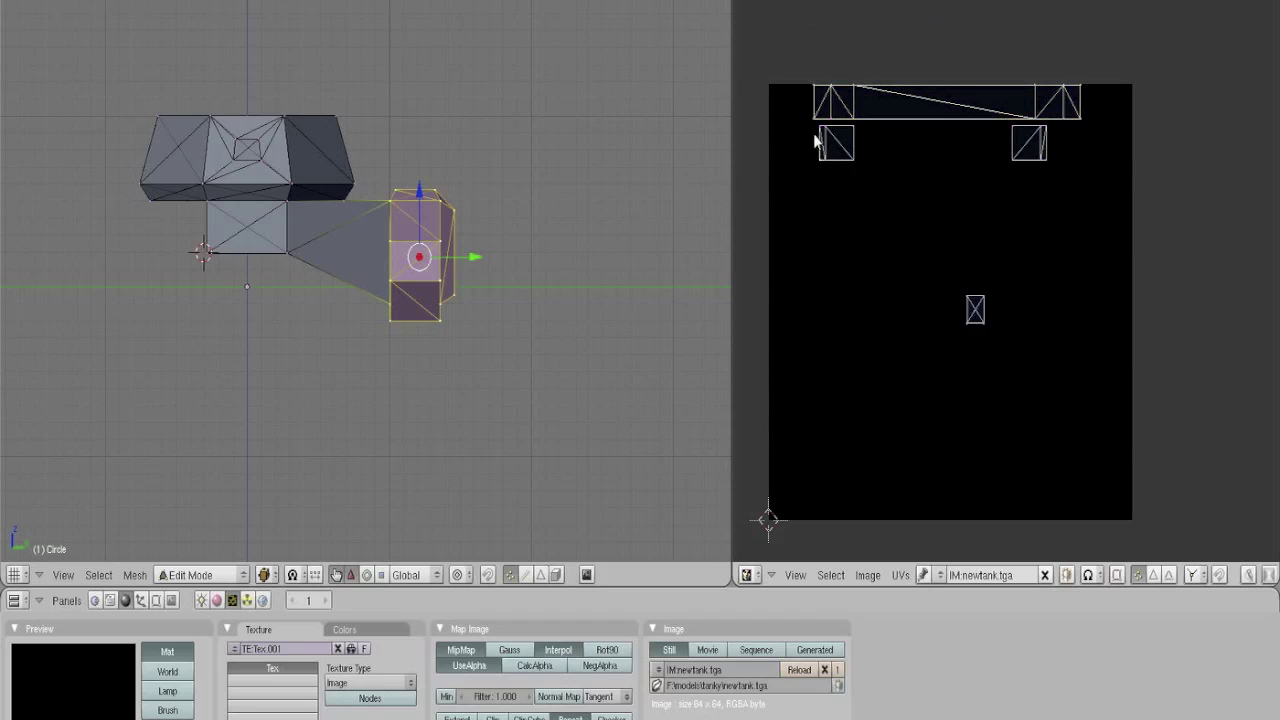
pyautogui.moveTo(797, 149)
pyautogui.keyDown('ctrl'); pyautogui.mouseDown()
pyautogui.moveTo(877, 166)
pyautogui.moveTo(883, 140)
pyautogui.mouseUp(); pyautogui.keyUp('ctrl')
pyautogui.moveTo(1003, 126)
pyautogui.keyDown('ctrl'); pyautogui.mouseDown()
pyautogui.moveTo(1060, 129)
pyautogui.moveTo(1060, 143)
pyautogui.mouseUp(); pyautogui.keyUp('ctrl')
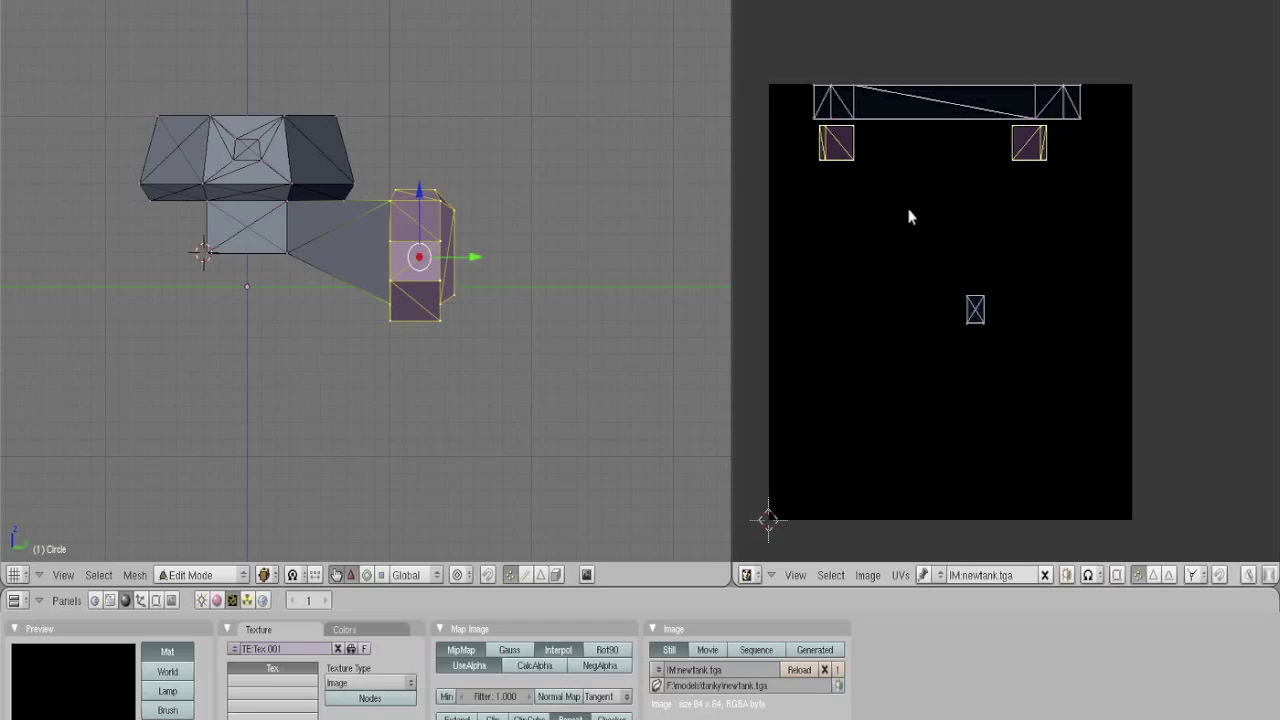
pyautogui.press('g')
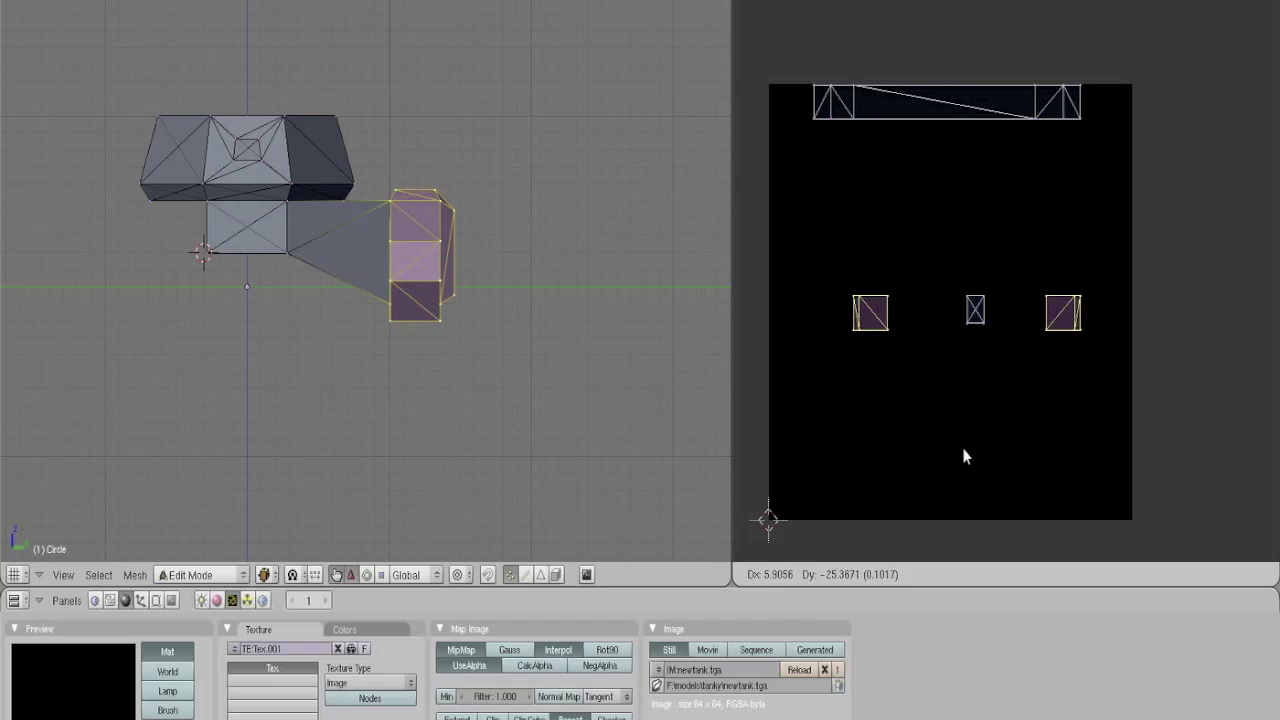
pyautogui.click(953, 441)
# Scale the long underside UV strip along X by about 1.3 so it nearly spans the texture's width
pyautogui.rightClick(819, 101)
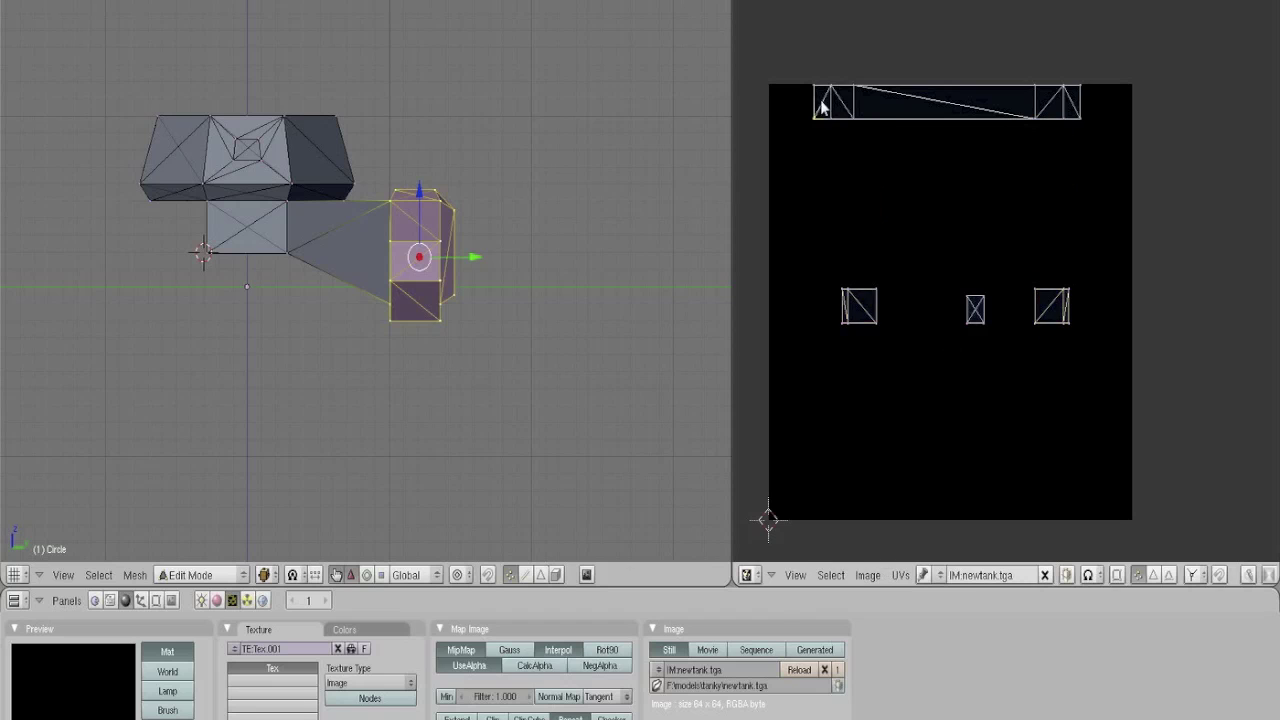
pyautogui.moveTo(778, 47)
pyautogui.keyDown('ctrl'); pyautogui.mouseDown()
pyautogui.moveTo(926, 228)
pyautogui.moveTo(1121, 54)
pyautogui.moveTo(866, 195)
pyautogui.mouseUp(); pyautogui.keyUp('ctrl')
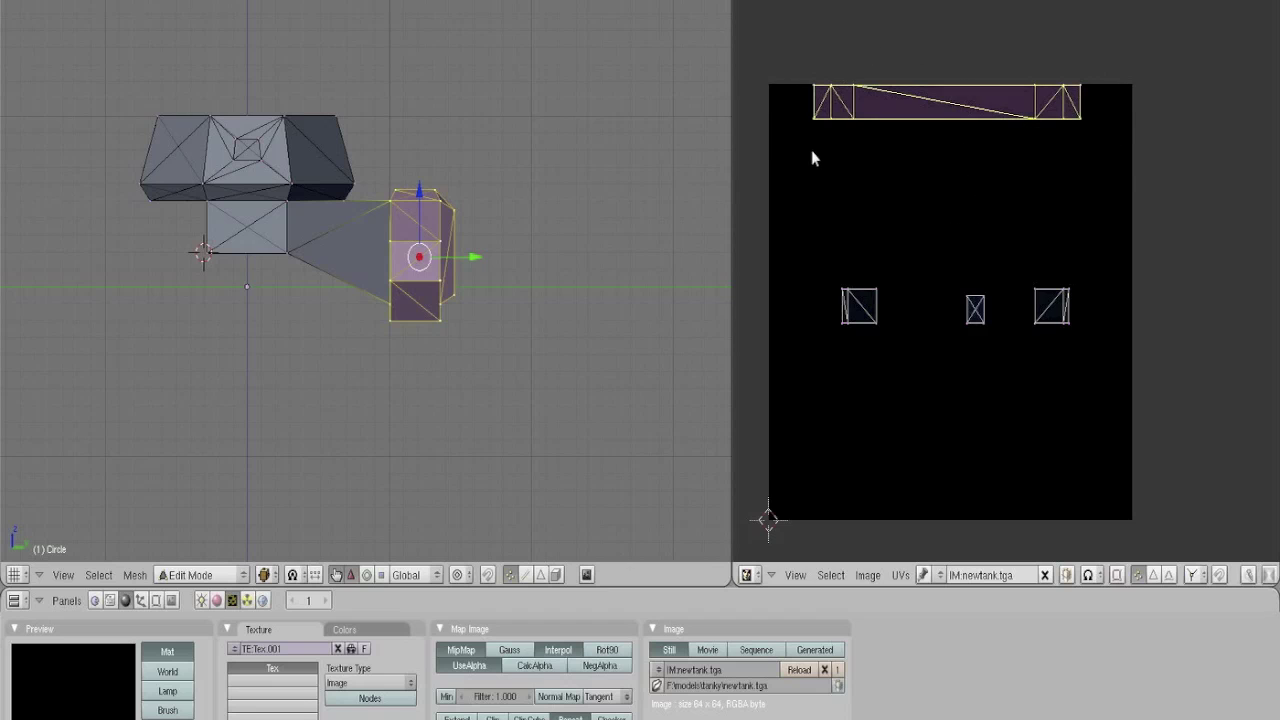
pyautogui.press('s')
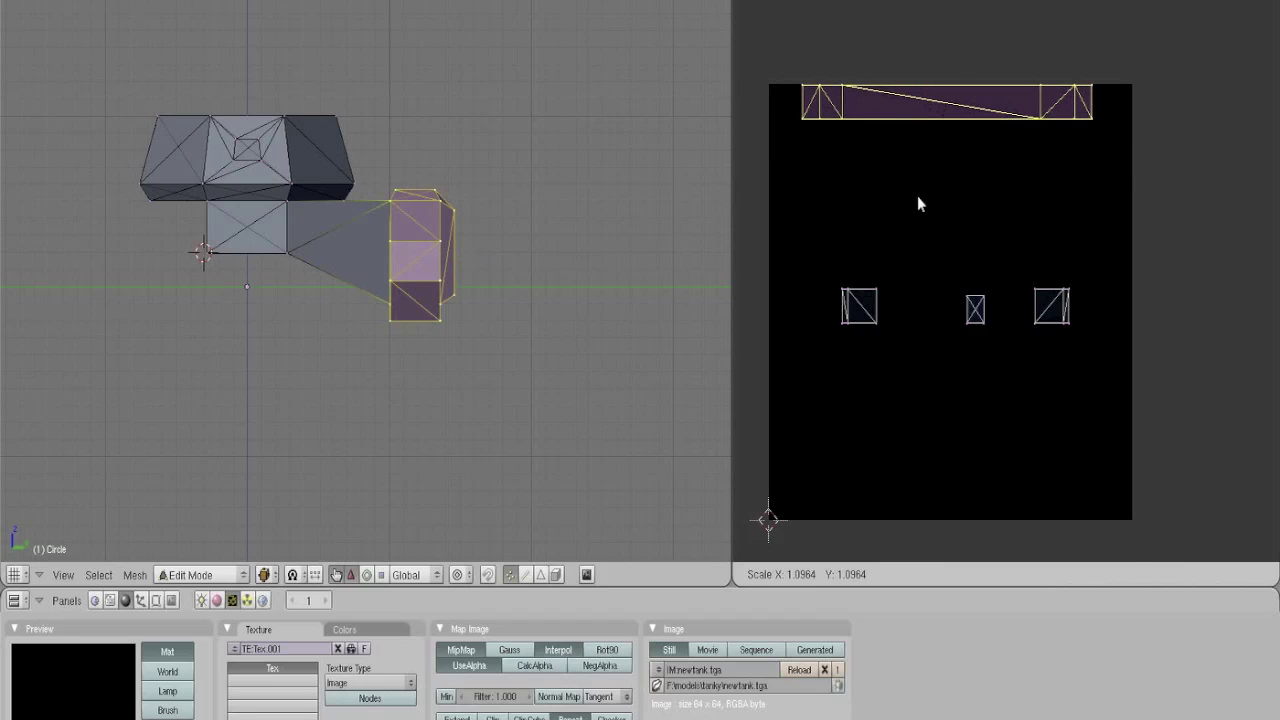
pyautogui.press('x')
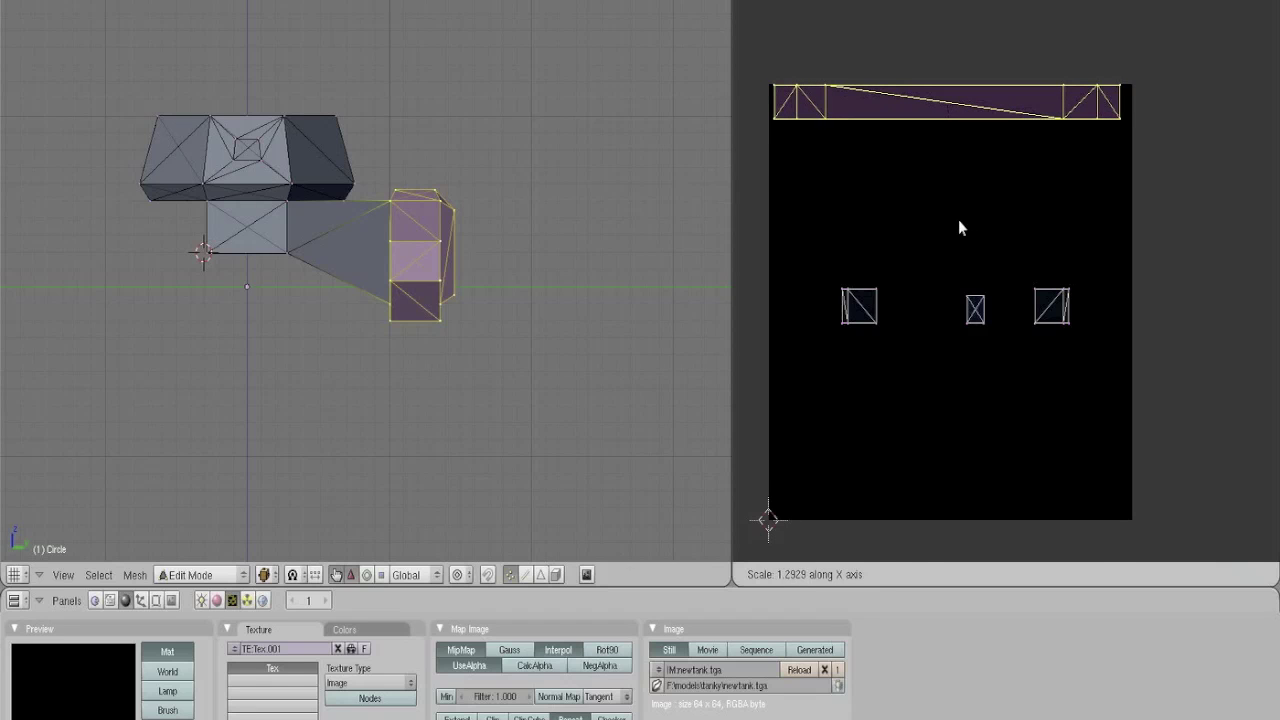
pyautogui.click(961, 226)
# Move the UV strip's right end section, including its inner vertices, to the right edge of the texture image
pyautogui.moveTo(1097, 174); pyautogui.dragTo(1080, 214, button='middle')
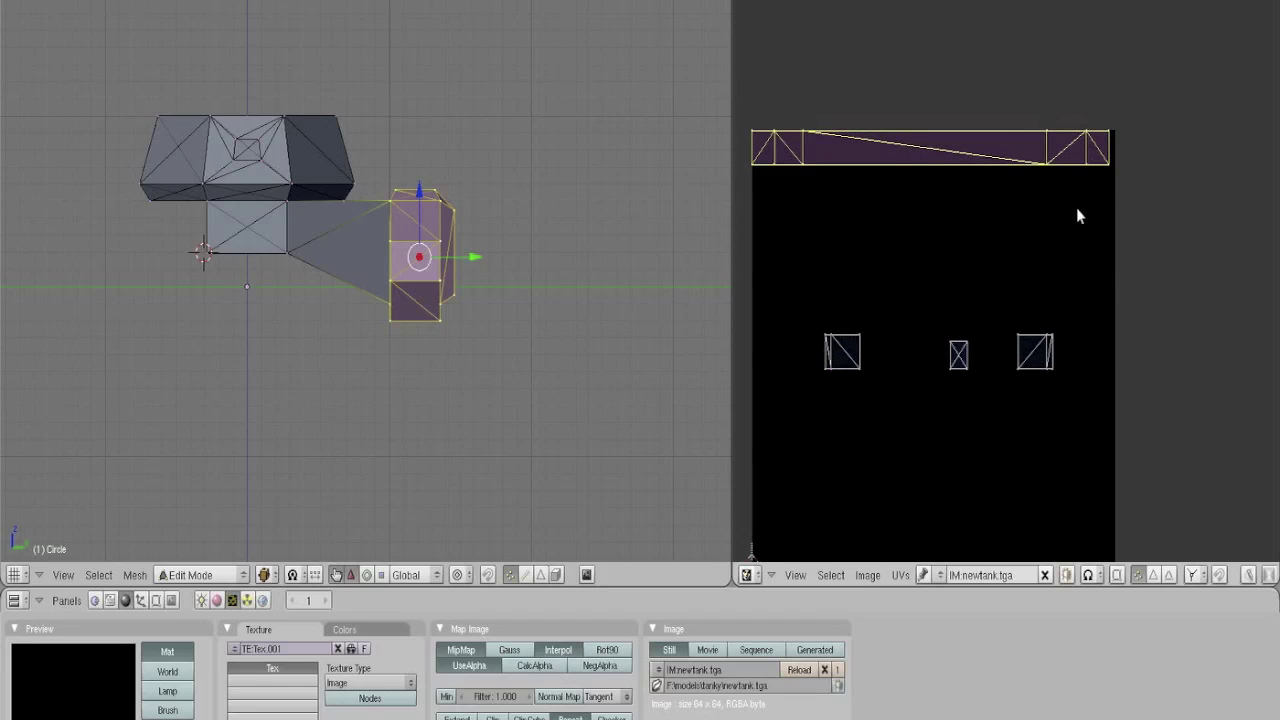
pyautogui.rightClick(1108, 153)
pyautogui.keyDown('ctrl'); pyautogui.moveTo(1087, 106); pyautogui.dragTo(1129, 103); pyautogui.keyUp('ctrl')
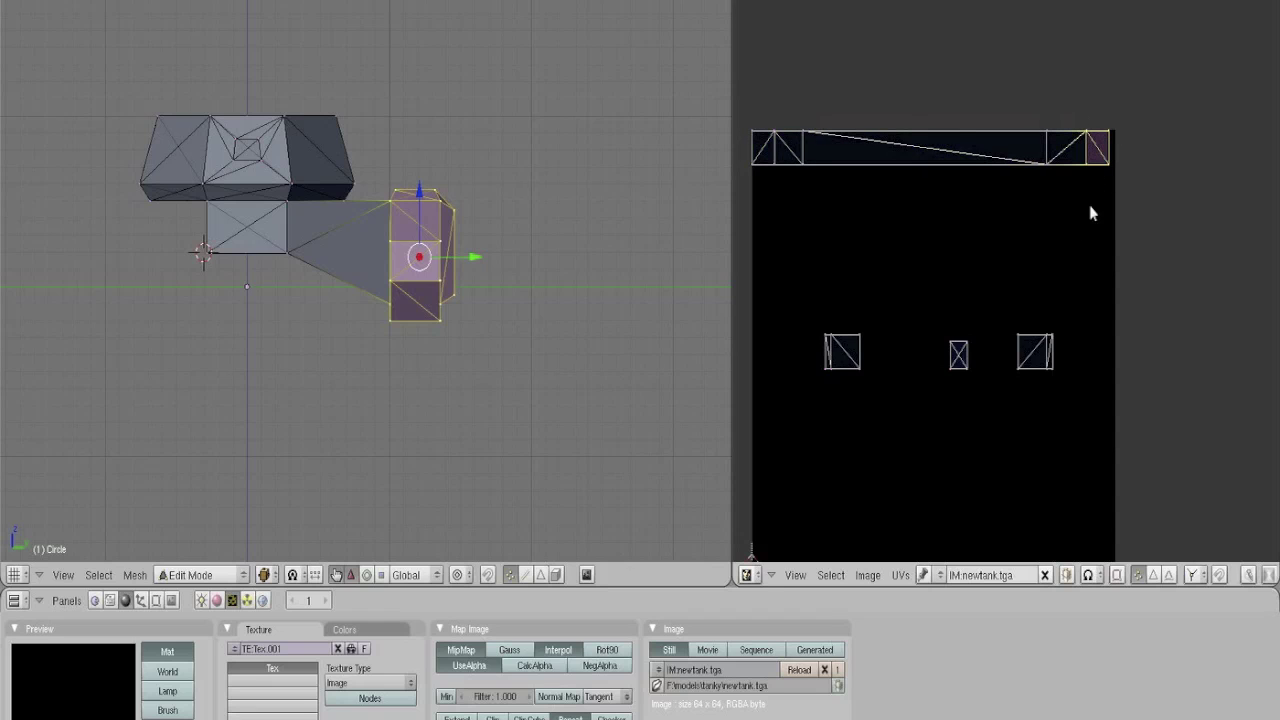
pyautogui.press('g')
pyautogui.press('Escape')
pyautogui.keyDown('ctrl'); pyautogui.moveTo(1022, 92); pyautogui.dragTo(1120, 118); pyautogui.keyUp('ctrl')
pyautogui.press('g')
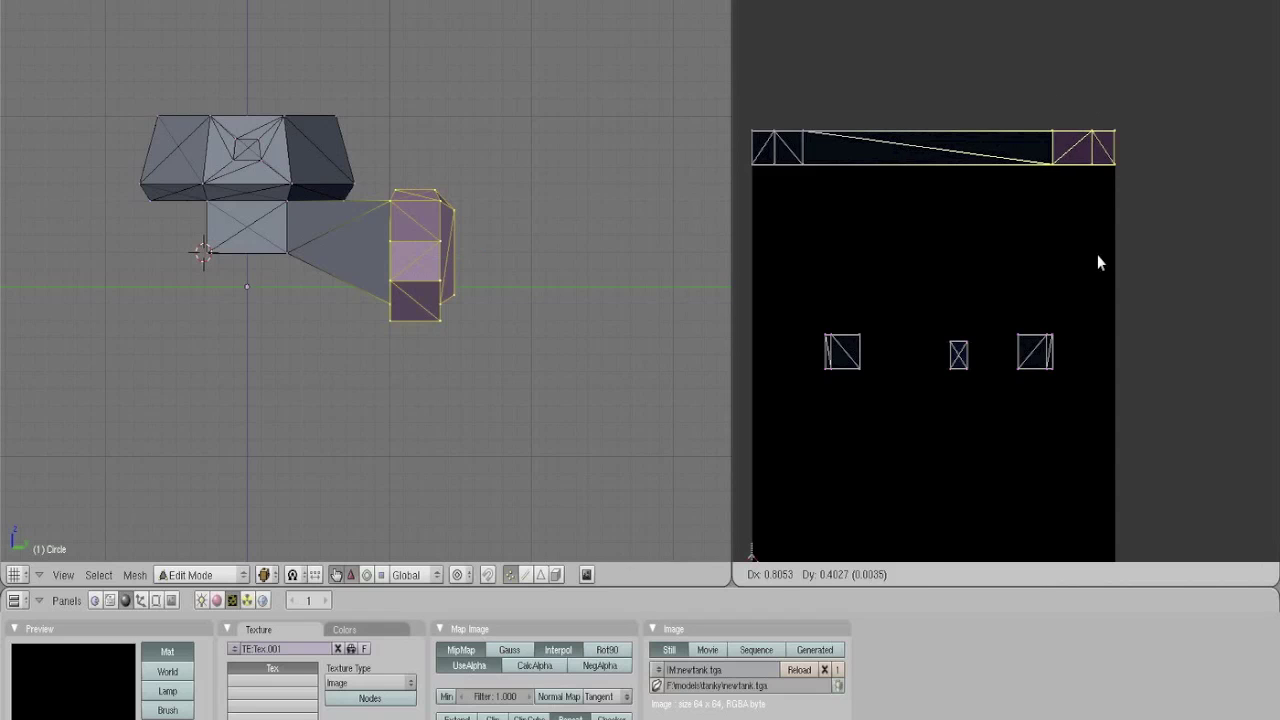
pyautogui.click(1097, 254)
# Move the inner vertex pair of the UV strip's left end section about 2.7 to the right
pyautogui.press('a')
pyautogui.rightClick(810, 135)
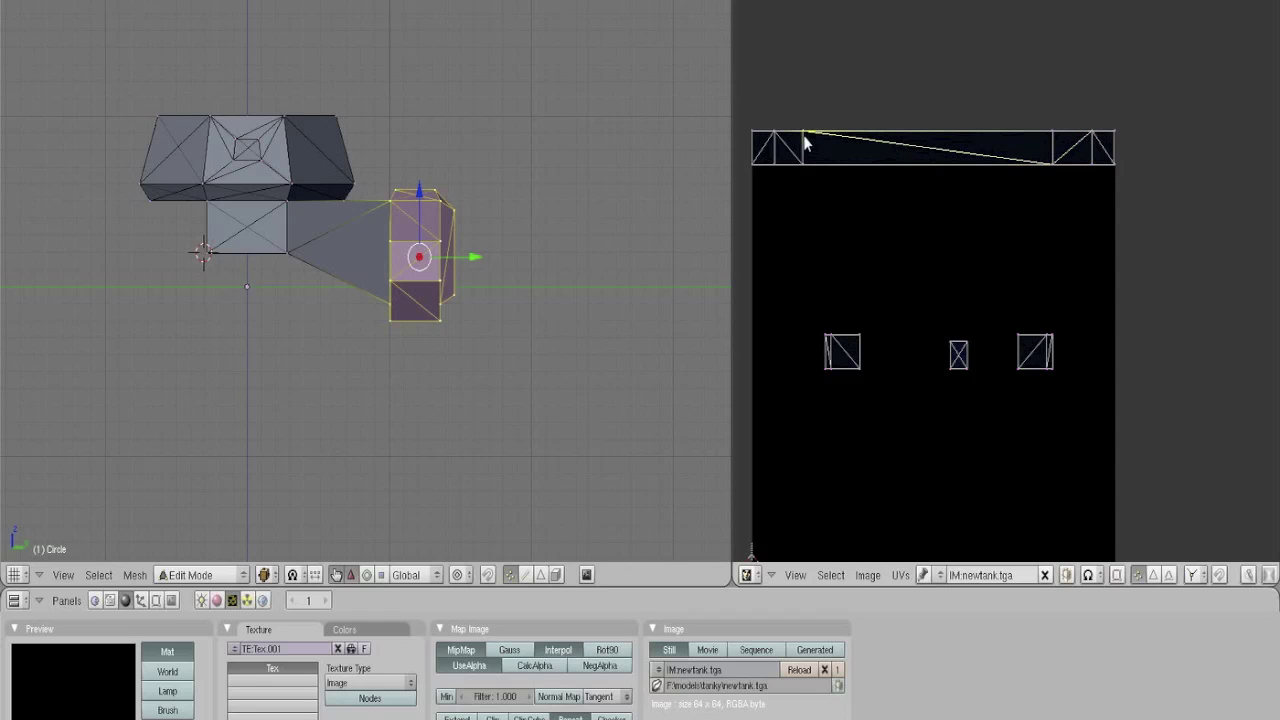
pyautogui.keyDown('shift'); pyautogui.rightClick(803, 172); pyautogui.keyUp('shift')
pyautogui.press('g')
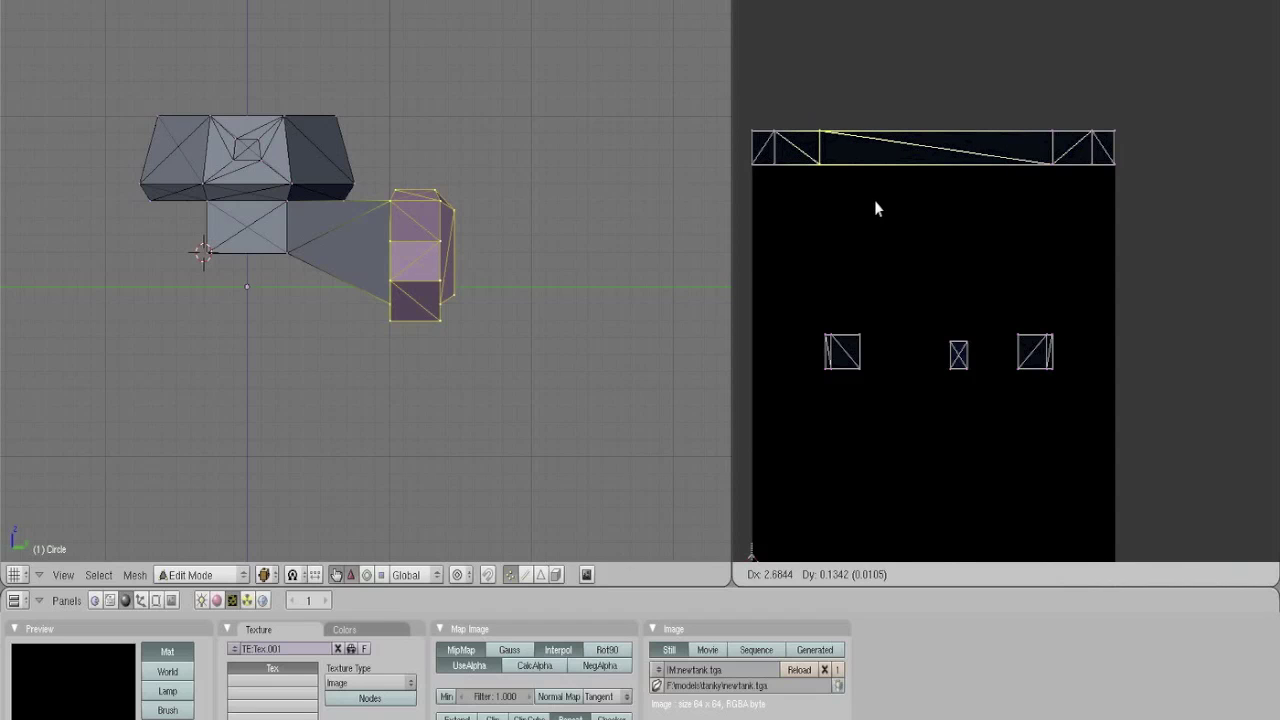
pyautogui.click(874, 199)
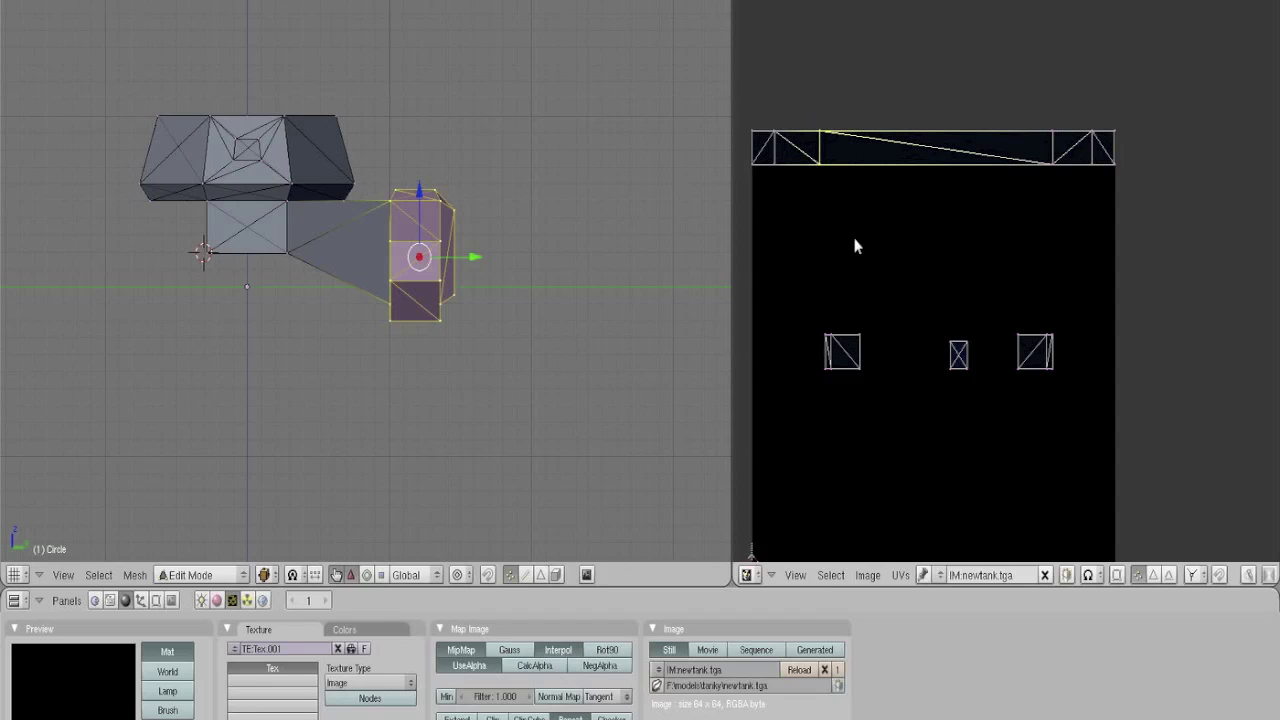
# Move the left square UV island onto the left end of the strip, flush with the texture's upper-left corner
pyautogui.press('a')
pyautogui.keyDown('ctrl'); pyautogui.moveTo(803, 335); pyautogui.dragTo(880, 323); pyautogui.keyUp('ctrl')
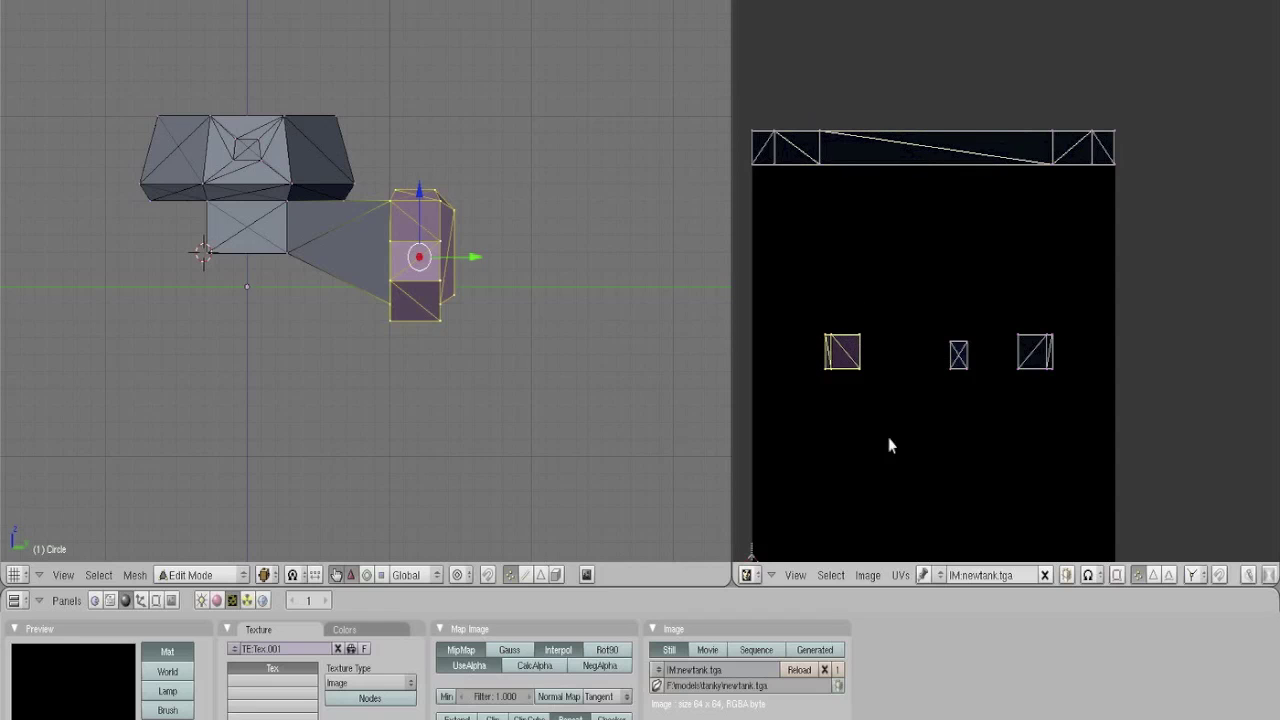
pyautogui.press('g')
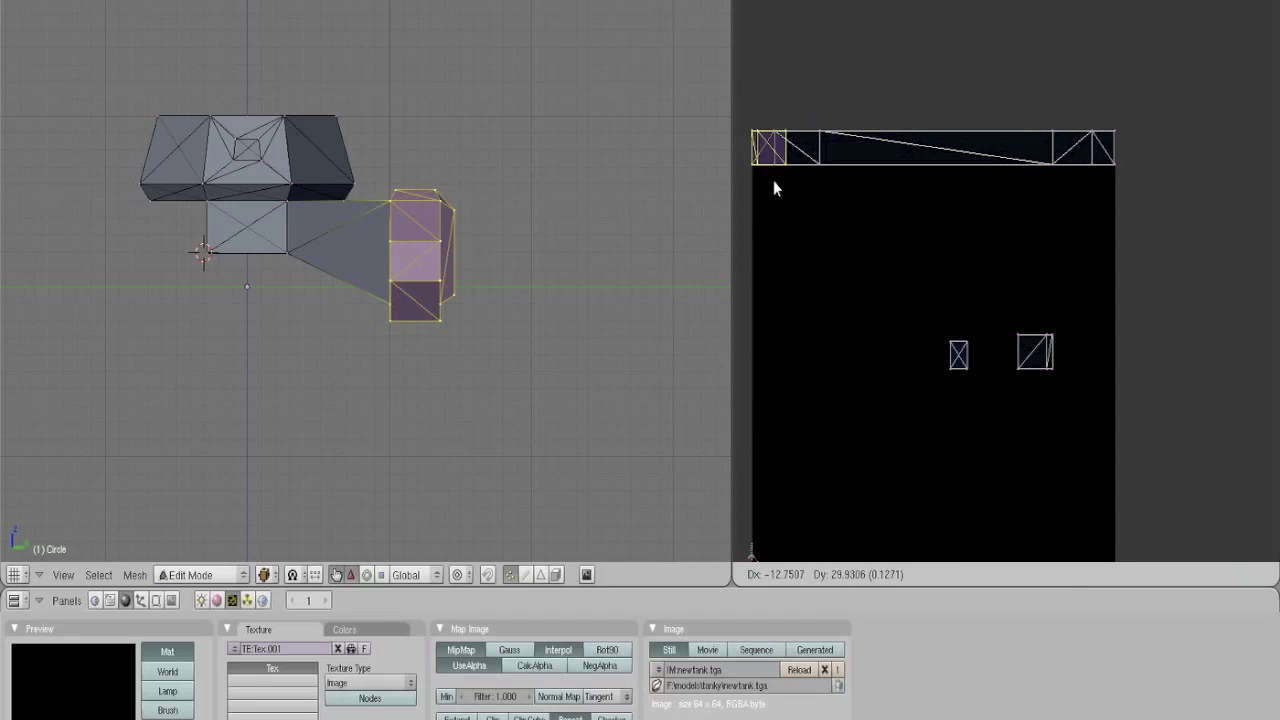
pyautogui.click(773, 188)
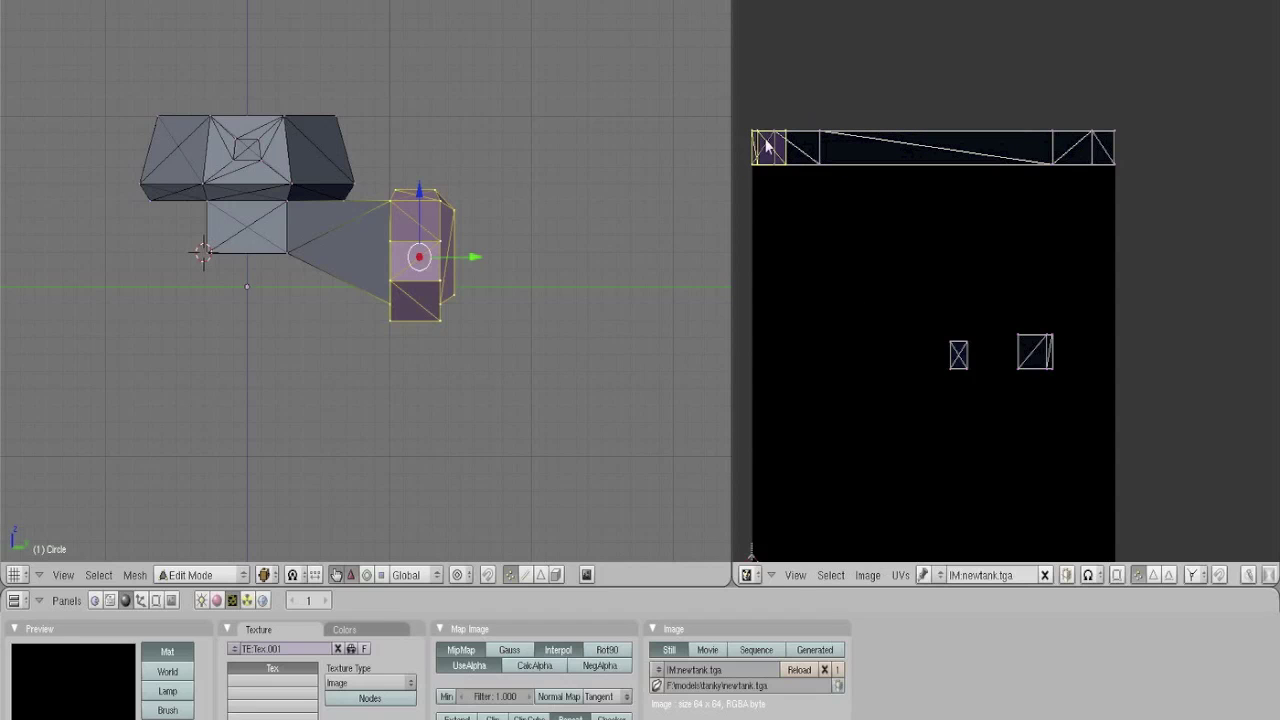
# Align the left square island's inner vertices and right edge with the strip's first two vertex columns
pyautogui.press('a')
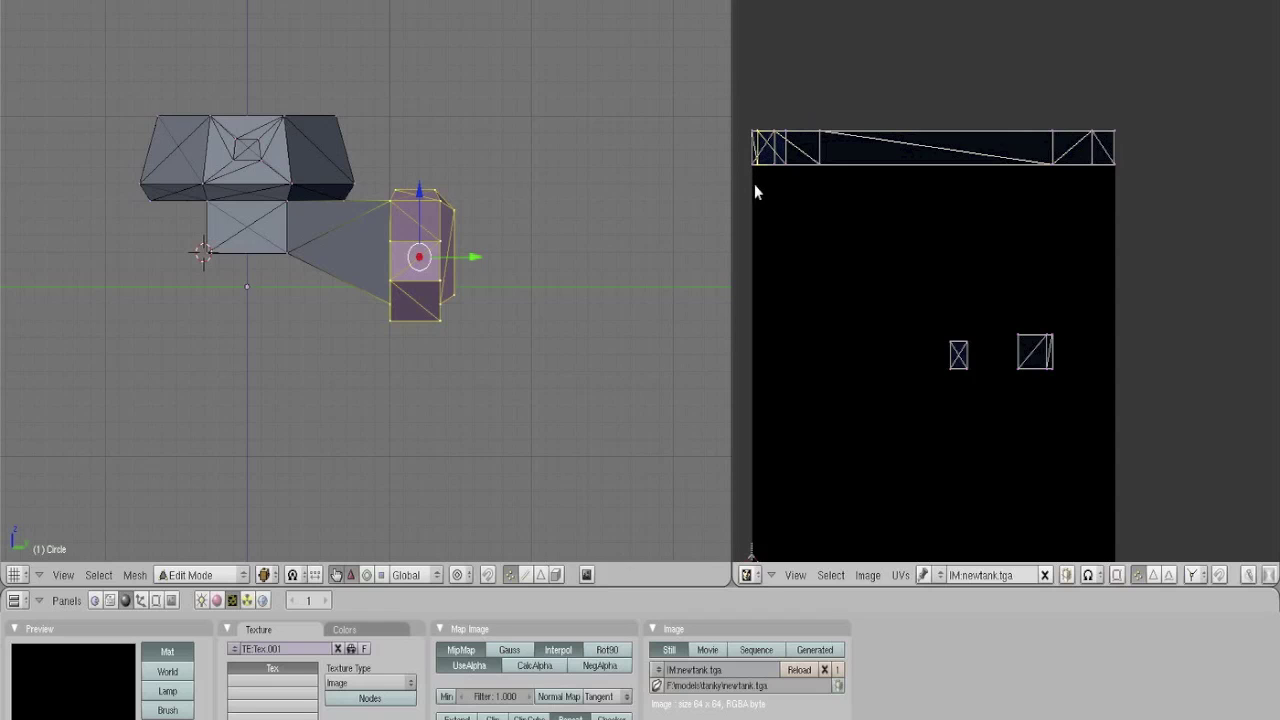
pyautogui.press('g')
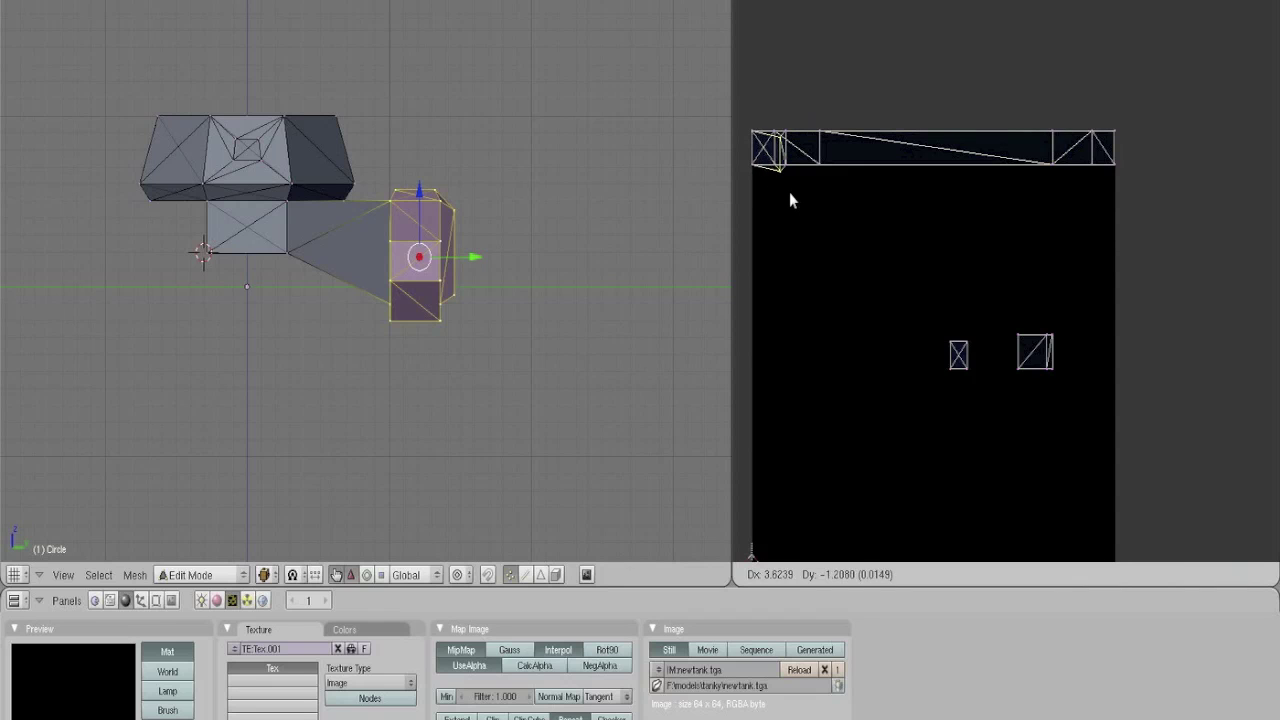
pyautogui.click(785, 192)
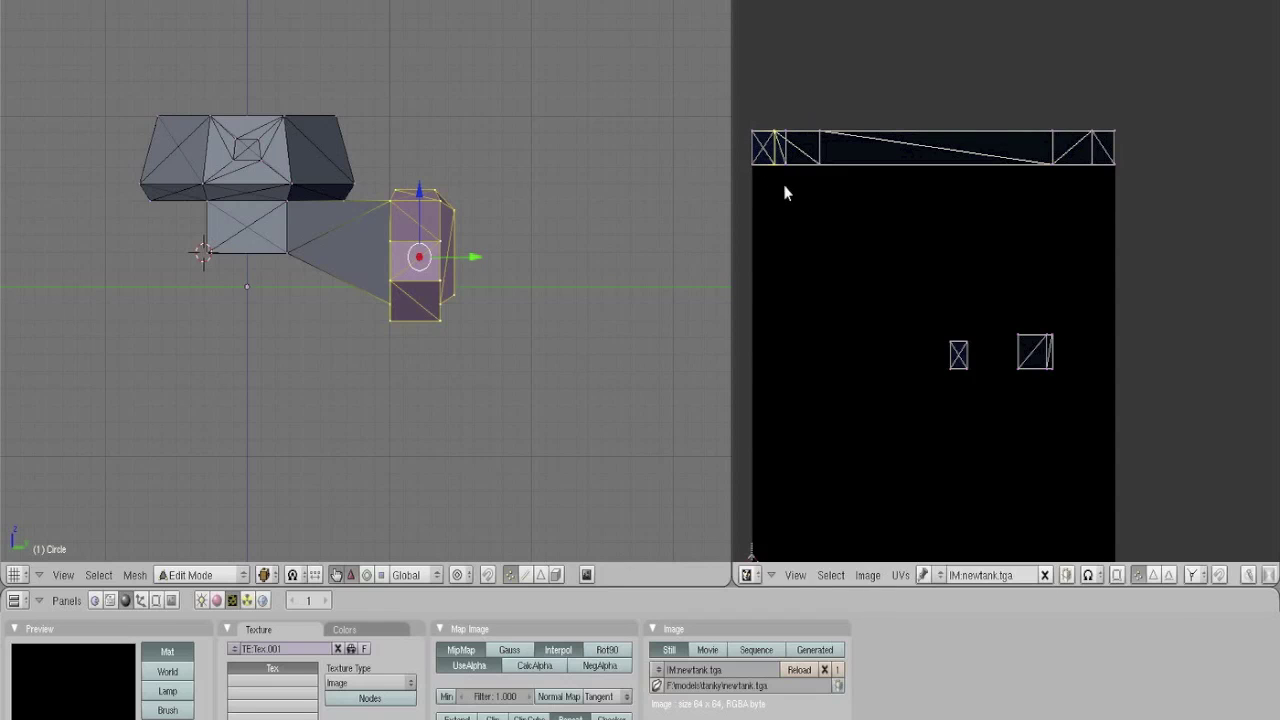
pyautogui.rightClick(786, 131)
pyautogui.press('g')
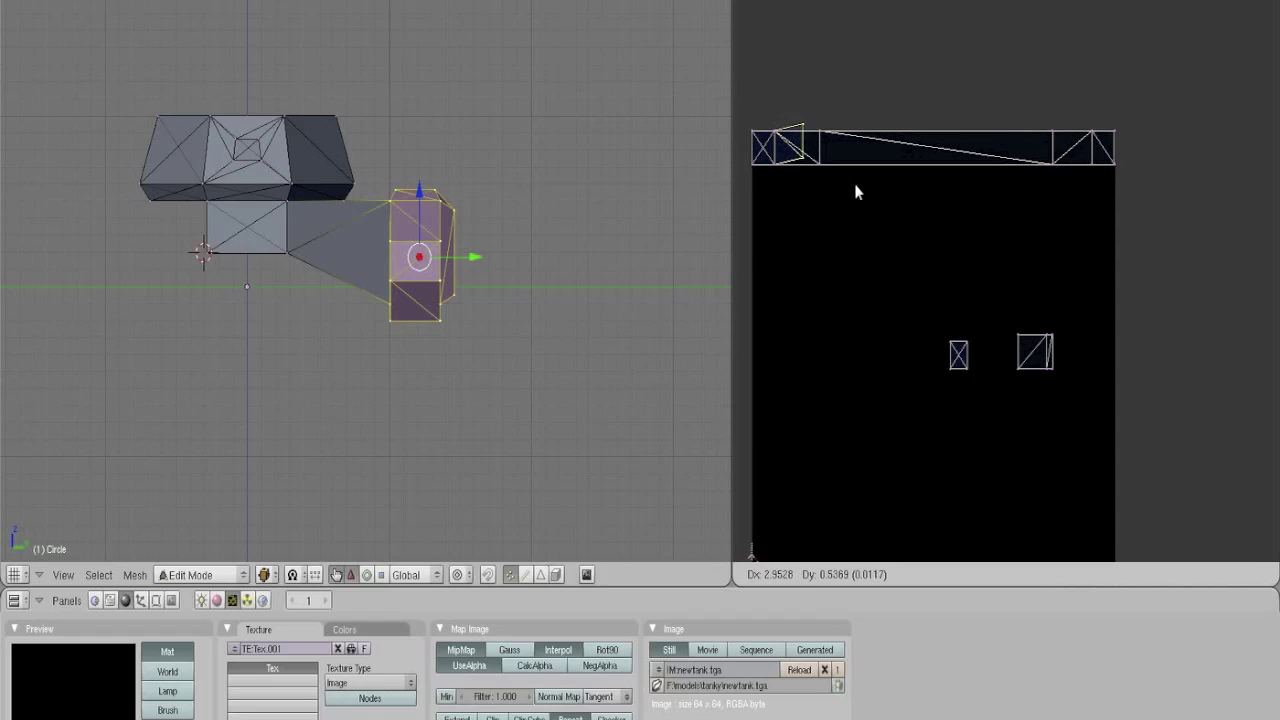
pyautogui.click(880, 230)
# Move the remaining right square UV island onto the right end of the strip, flush with the texture's upper-right corner
pyautogui.press('a')
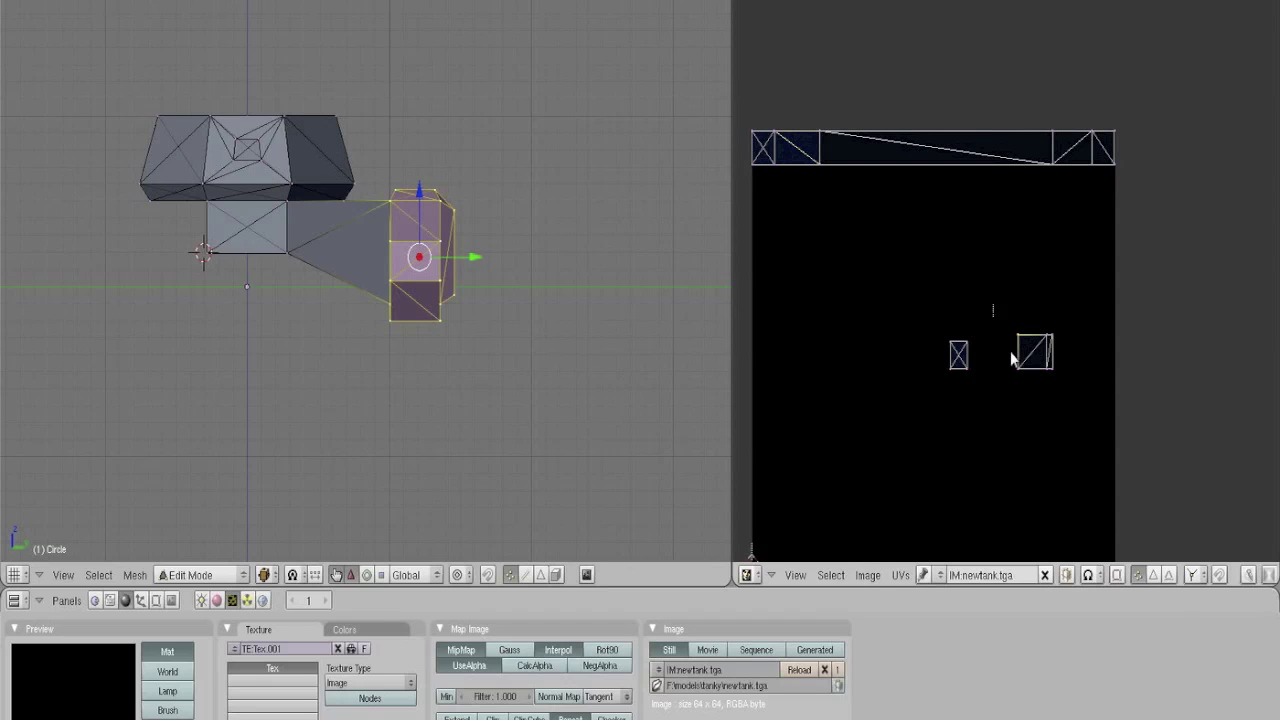
pyautogui.moveTo(1015, 360)
pyautogui.keyDown('ctrl'); pyautogui.mouseDown()
pyautogui.moveTo(1063, 291)
pyautogui.moveTo(1040, 400)
pyautogui.mouseUp(); pyautogui.keyUp('ctrl')
pyautogui.press('g')
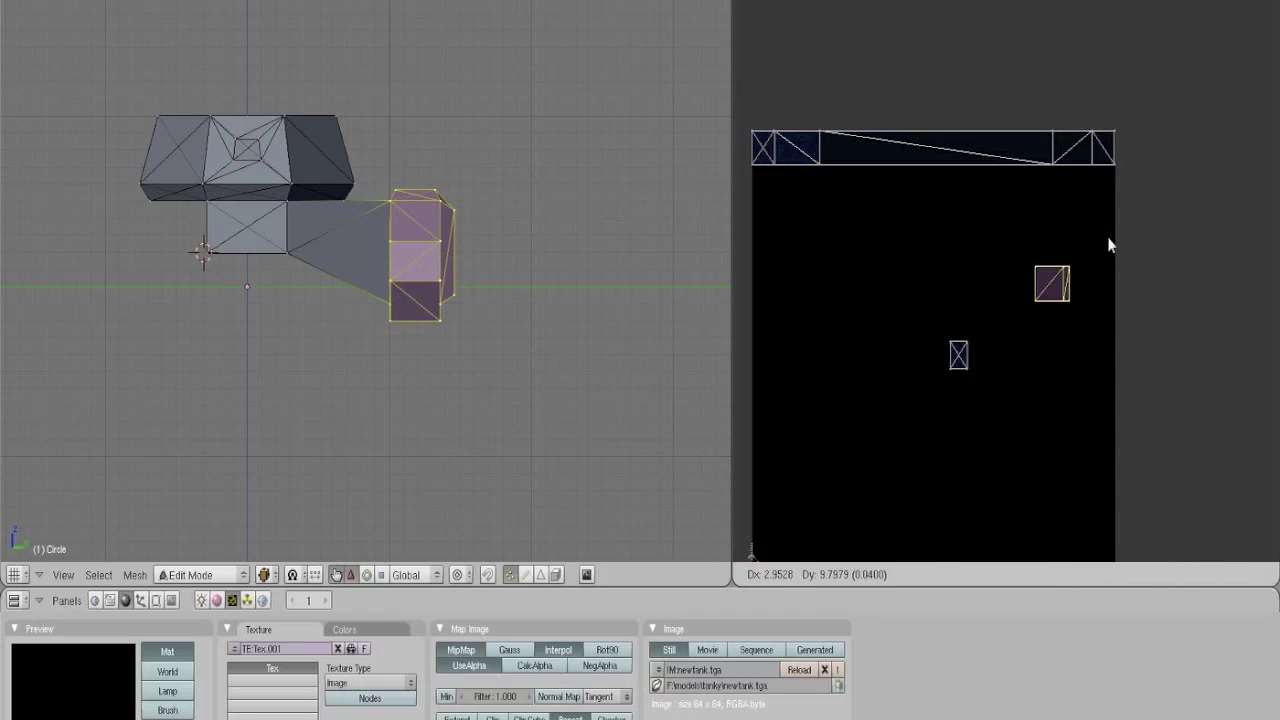
pyautogui.click(1136, 142)
# Align the right square island's inner vertices and left edge with the vertex columns at the strip's right end
pyautogui.rightClick(1101, 173)
pyautogui.keyDown('shift'); pyautogui.rightClick(1098, 135); pyautogui.keyUp('shift')
pyautogui.press('g')
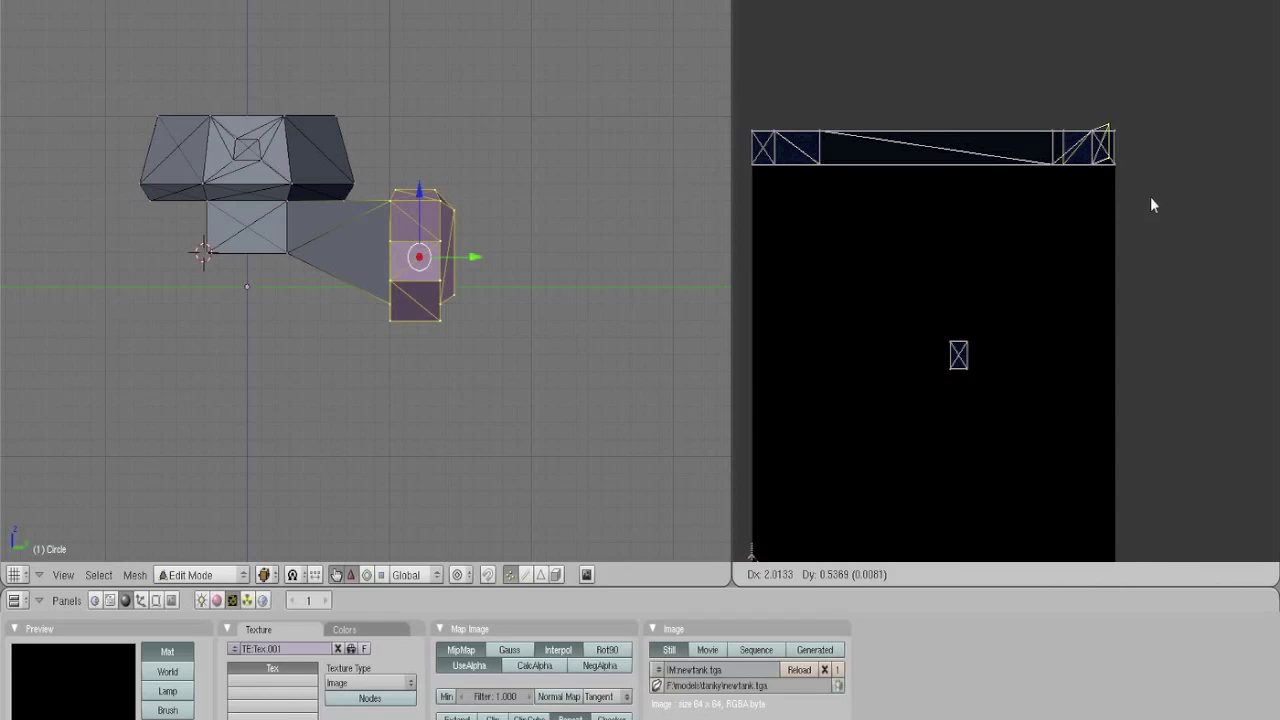
pyautogui.click(1149, 204)
pyautogui.press('a')
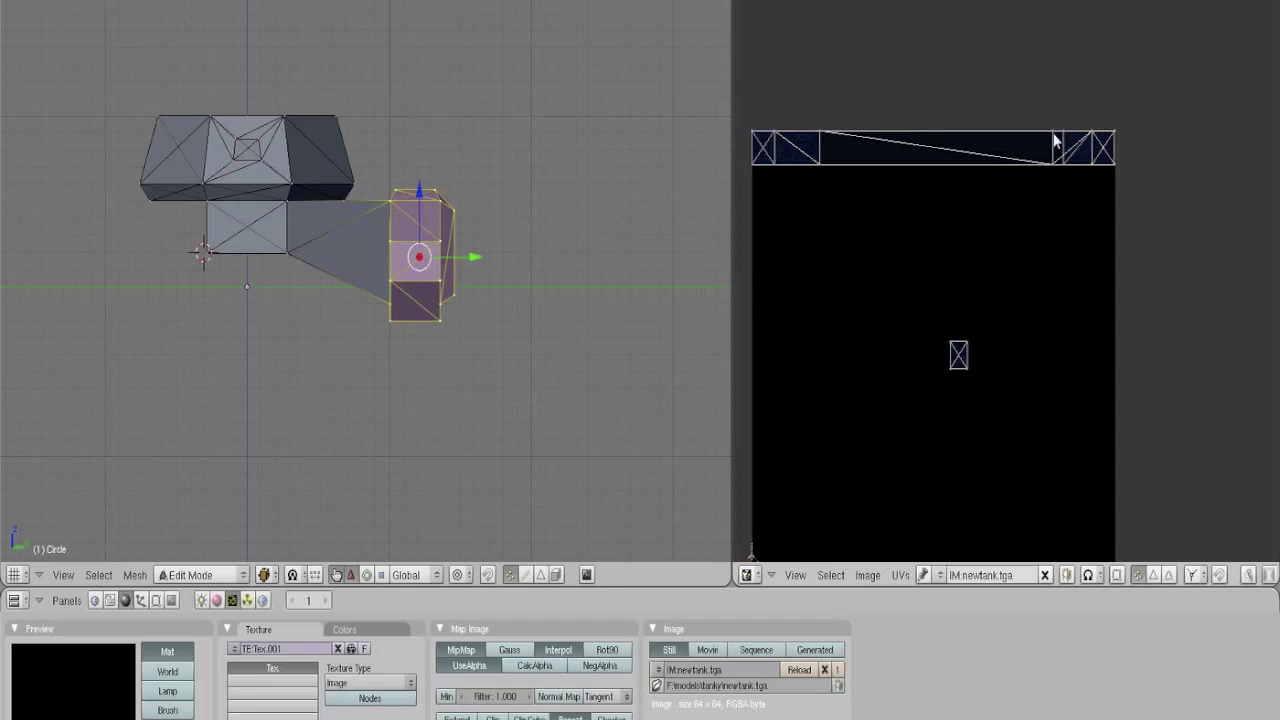
pyautogui.rightClick(1063, 133)
pyautogui.press('g')
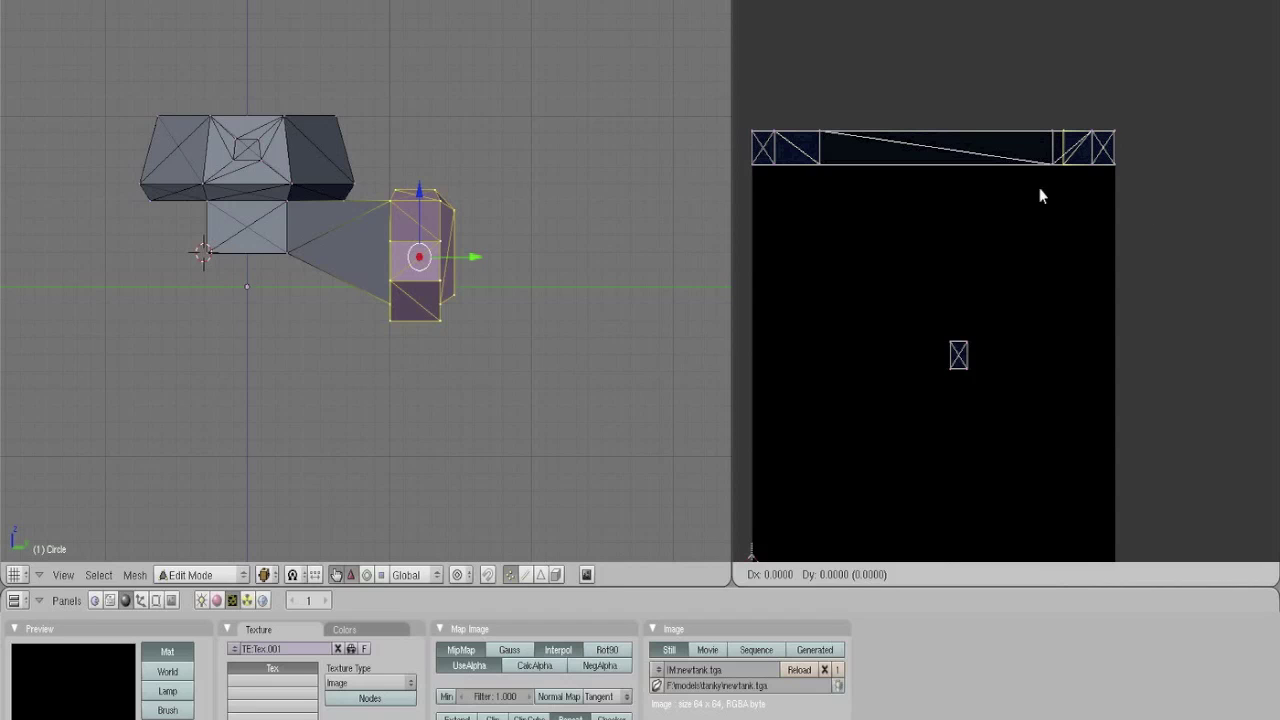
pyautogui.click(1030, 196)
# Move the small rectangular UV island up onto the middle of the strip and stretch its top edge to the strip's full height
pyautogui.press('a')
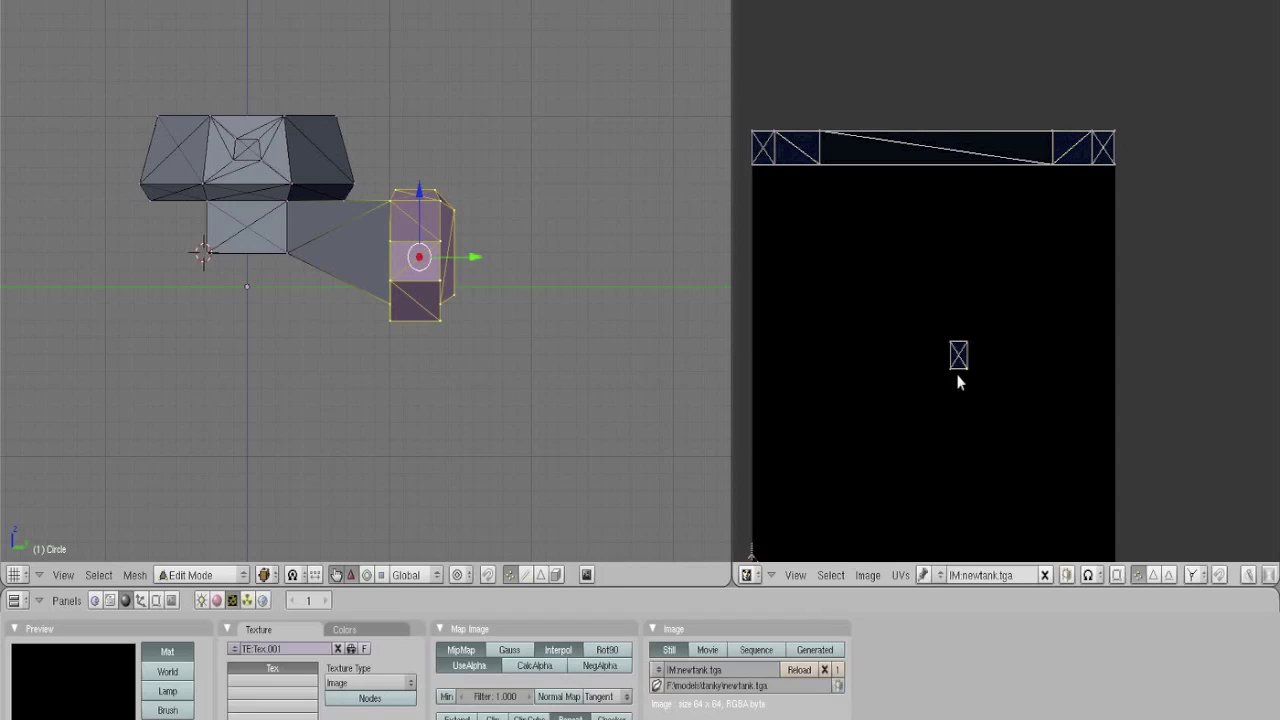
pyautogui.press('b')
pyautogui.moveTo(932, 323)
pyautogui.mouseDown()
pyautogui.moveTo(938, 392)
pyautogui.moveTo(976, 402)
pyautogui.moveTo(961, 242)
pyautogui.mouseUp()
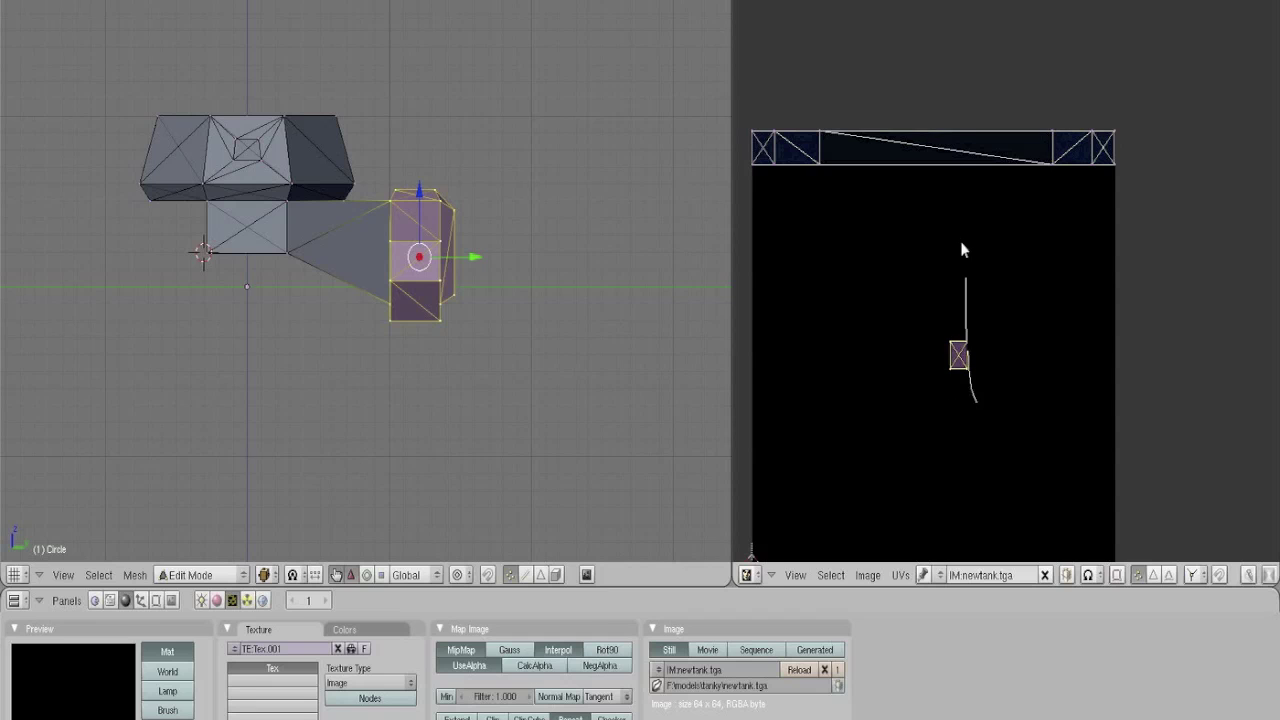
pyautogui.click(954, 67)
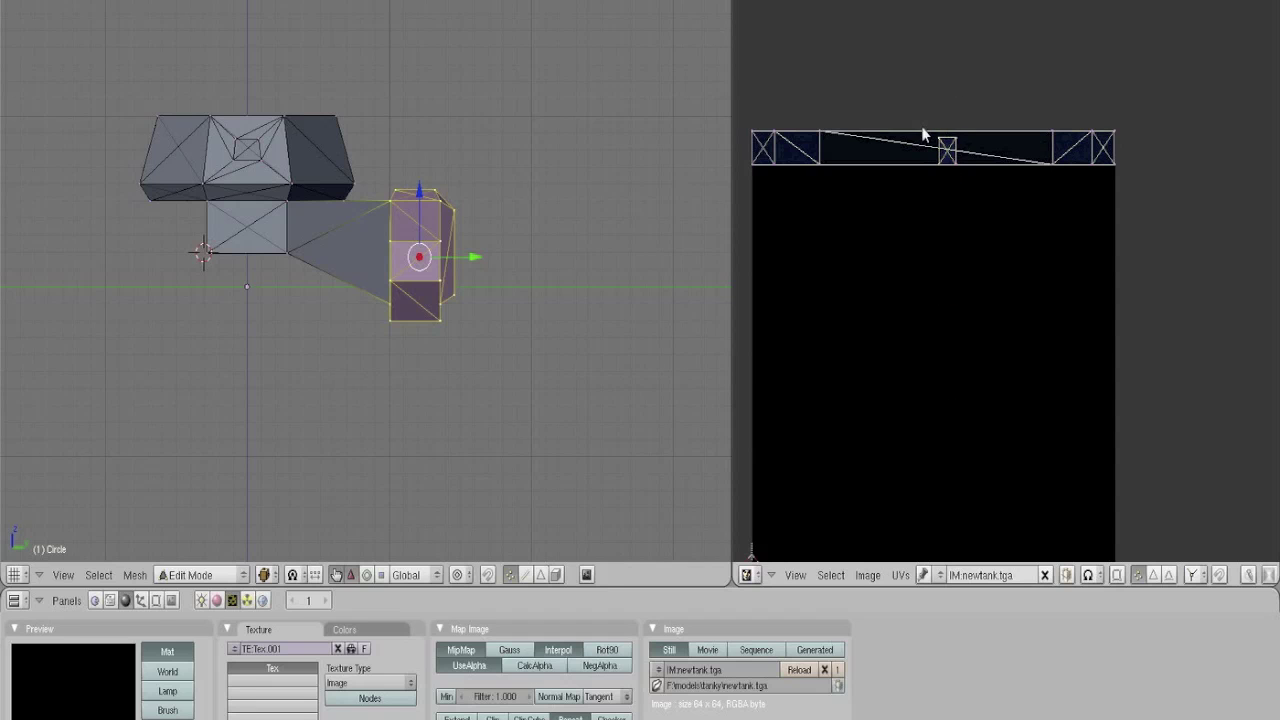
pyautogui.press('g')
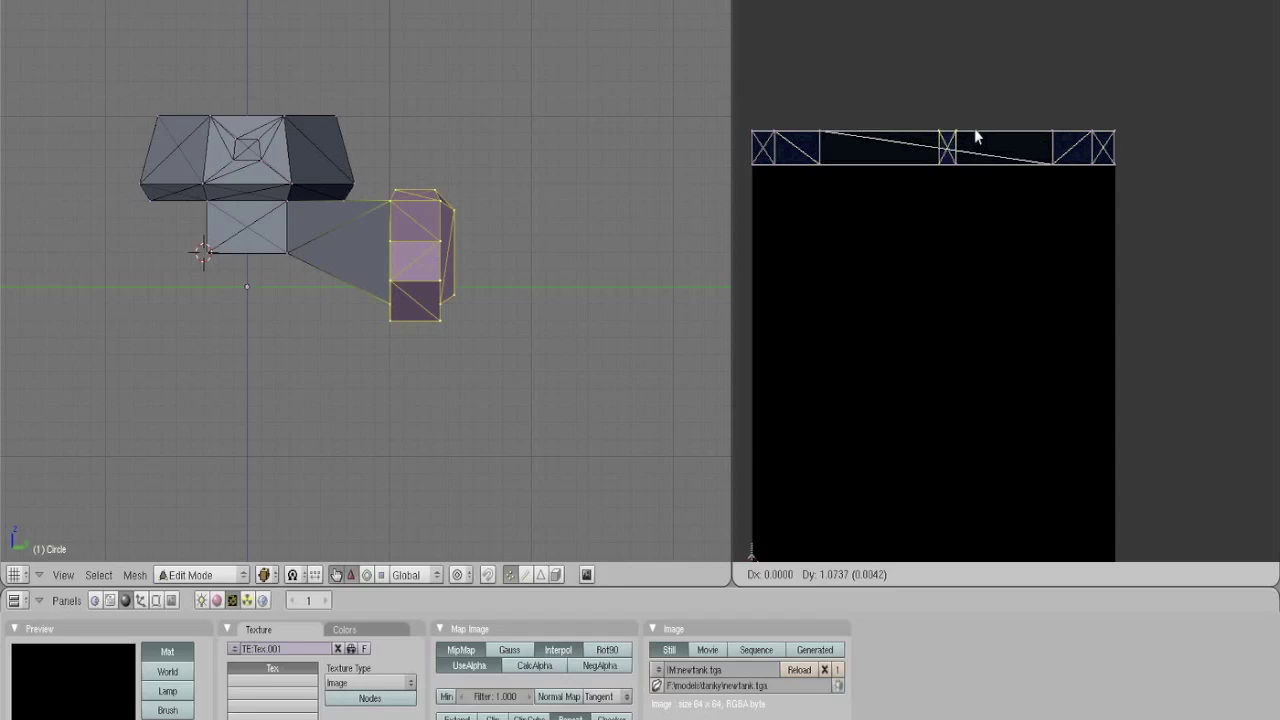
pyautogui.click(974, 129)
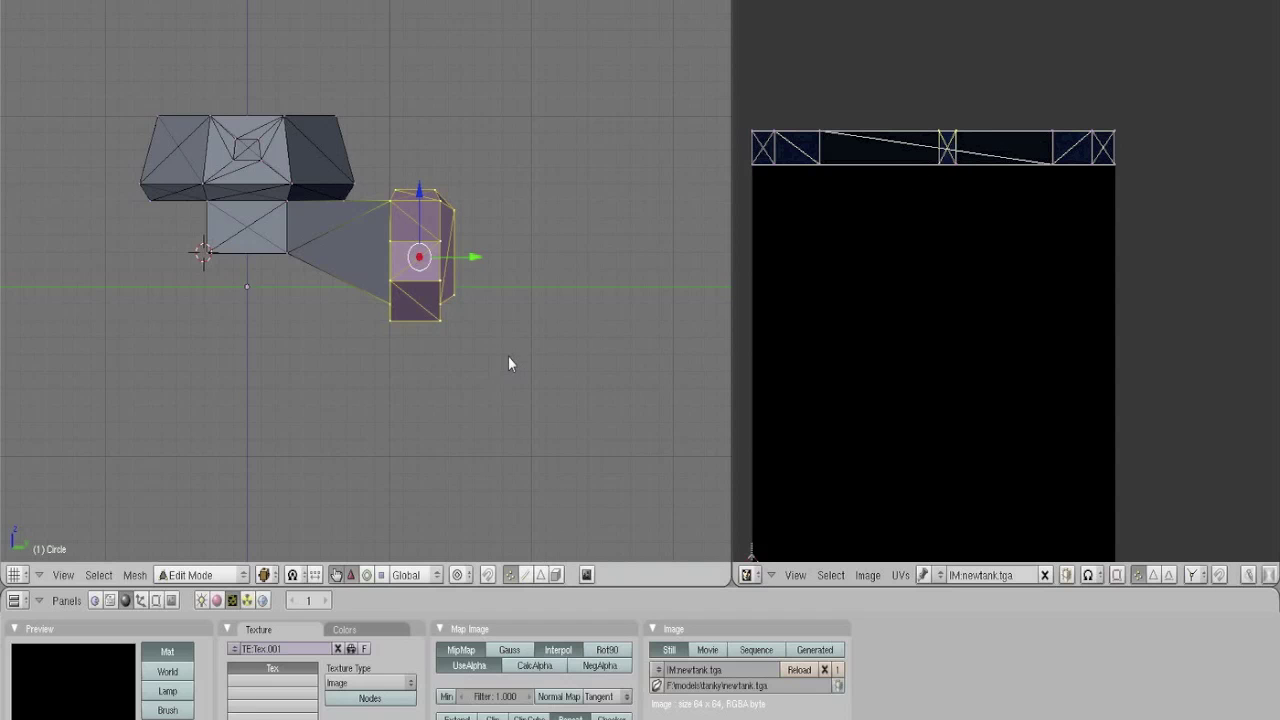
pyautogui.moveTo(508, 363); pyautogui.dragTo(443, 371, button='middle')
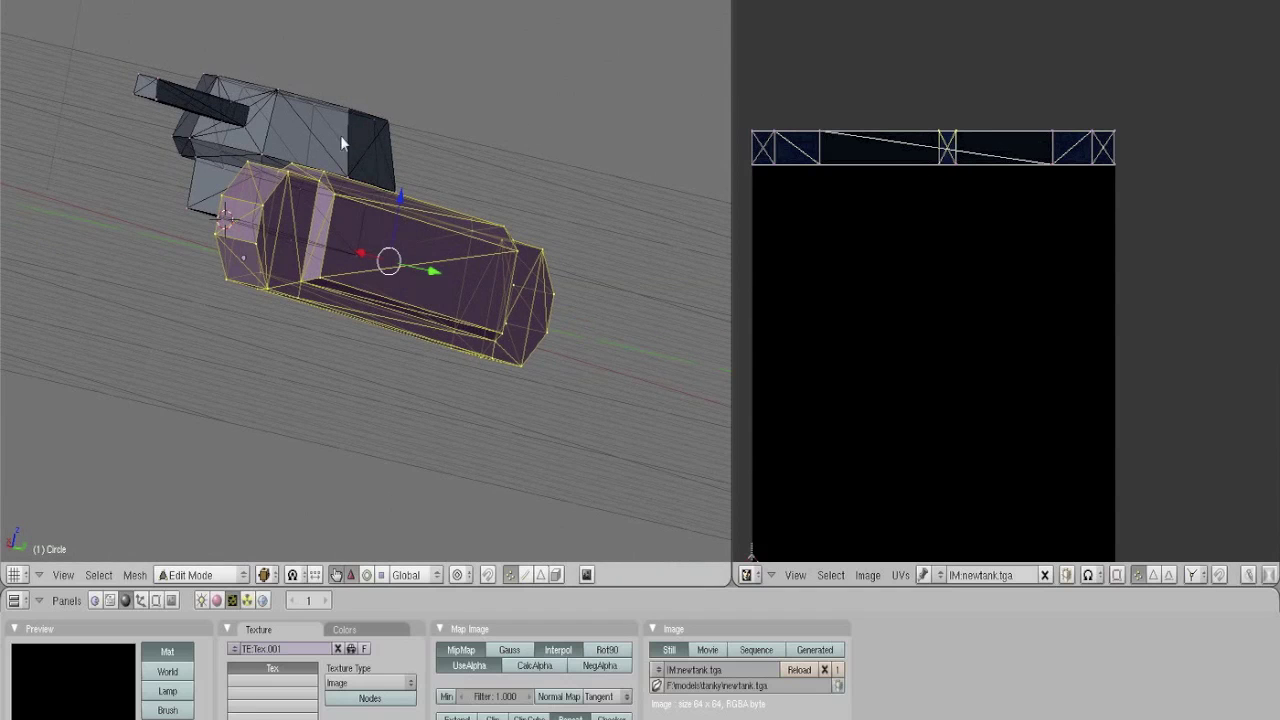
pyautogui.moveTo(340, 135); pyautogui.dragTo(250, 166, button='middle')
pyautogui.moveTo(167, 206); pyautogui.dragTo(116, 225, button='middle')
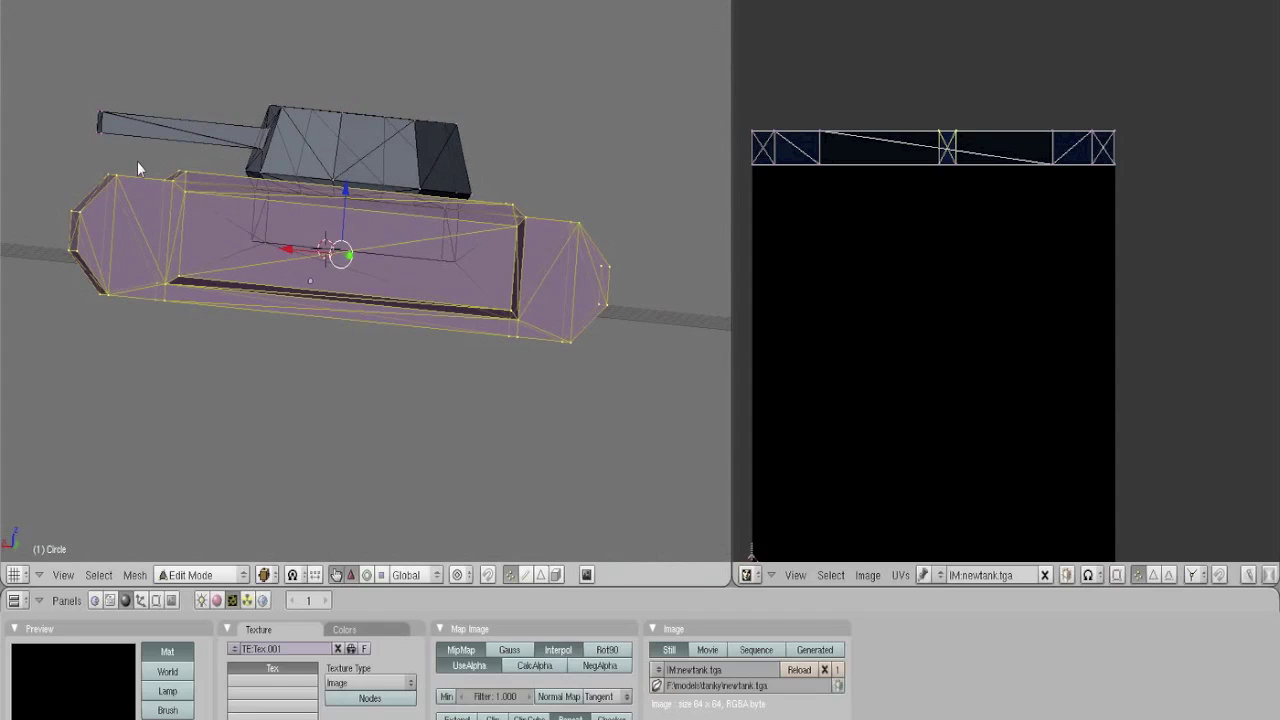
pyautogui.rightClick(128, 192)
pyautogui.press('KP_1')
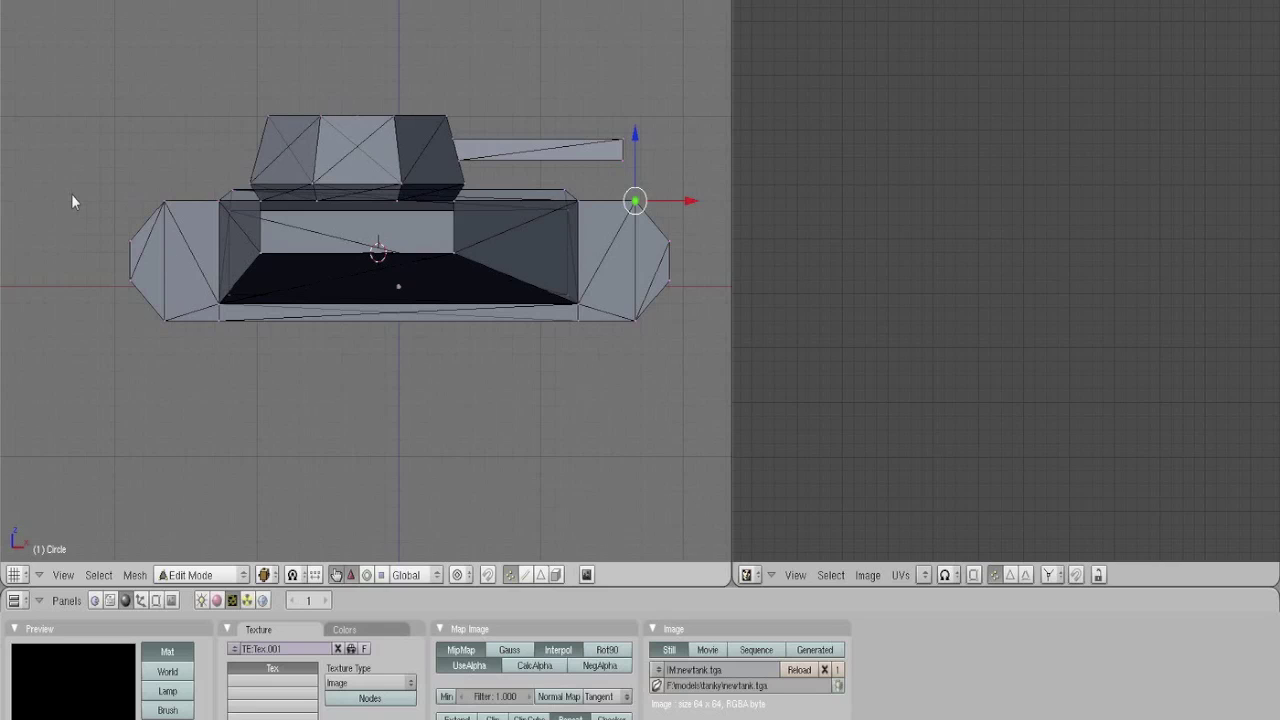
pyautogui.rightClick(229, 336)
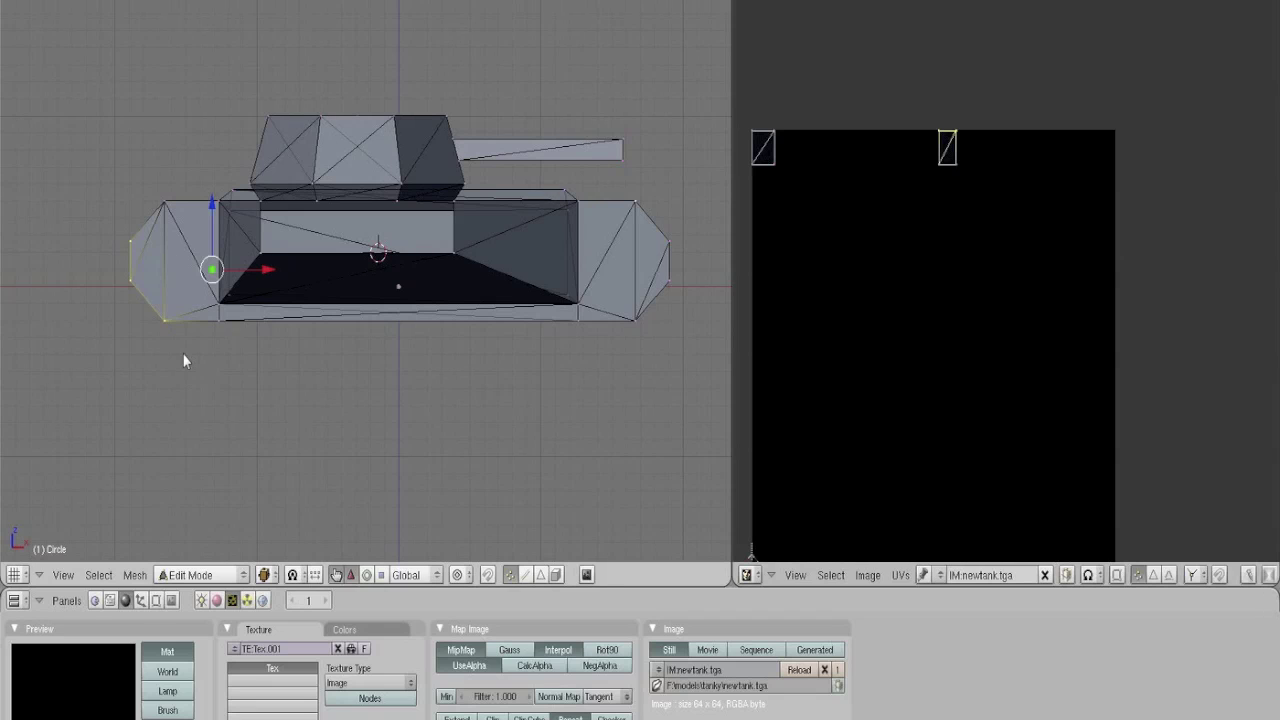
pyautogui.press('KP_7')
pyautogui.press('KP_1')
pyautogui.hotkey('alt', 'Tab')
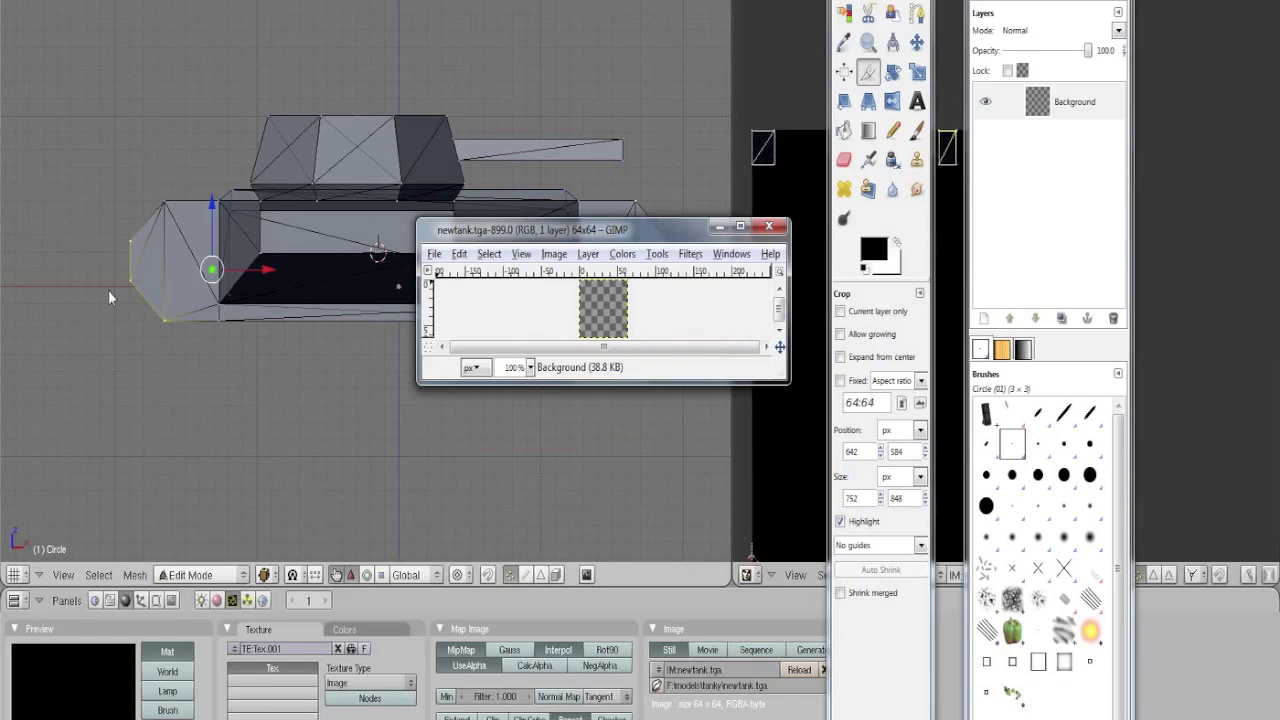
pyautogui.hotkey('alt', 'Tab')
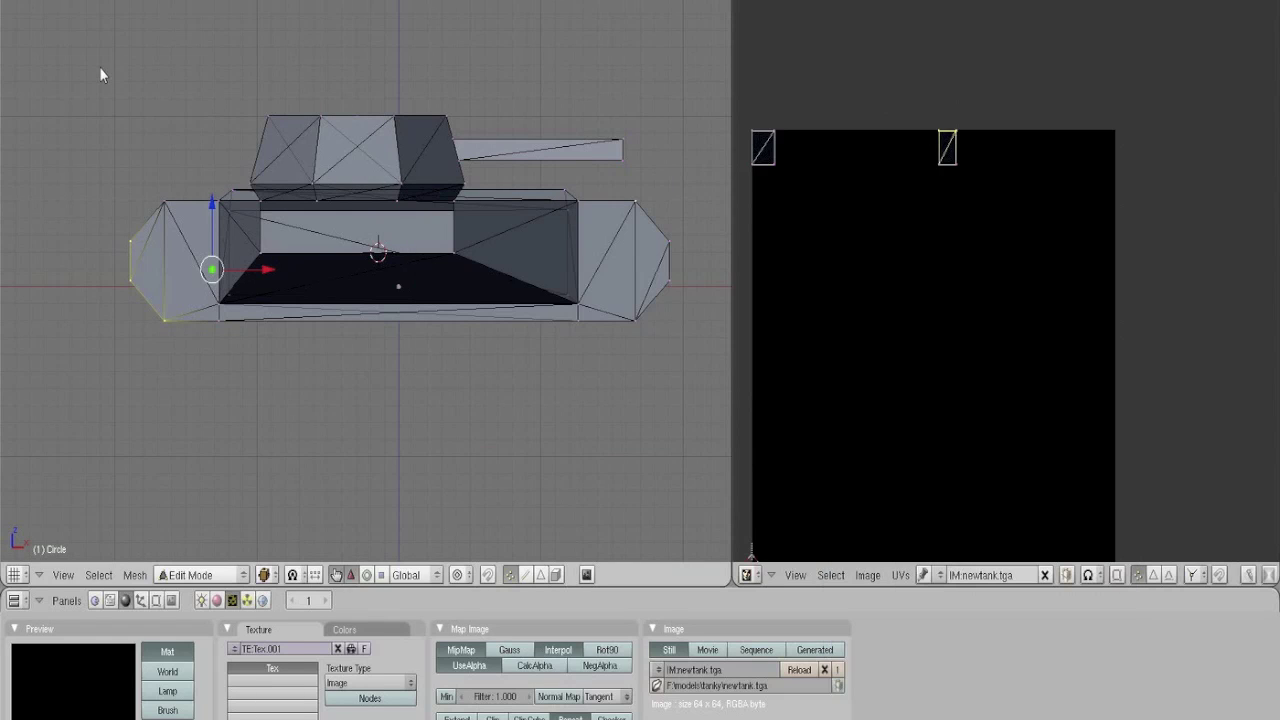
# Switch to face selection and select the inner side faces at both ends of the track, including the small lower triangles
pyautogui.hotkey('ctrl', 'Tab')
pyautogui.click(86, 105)
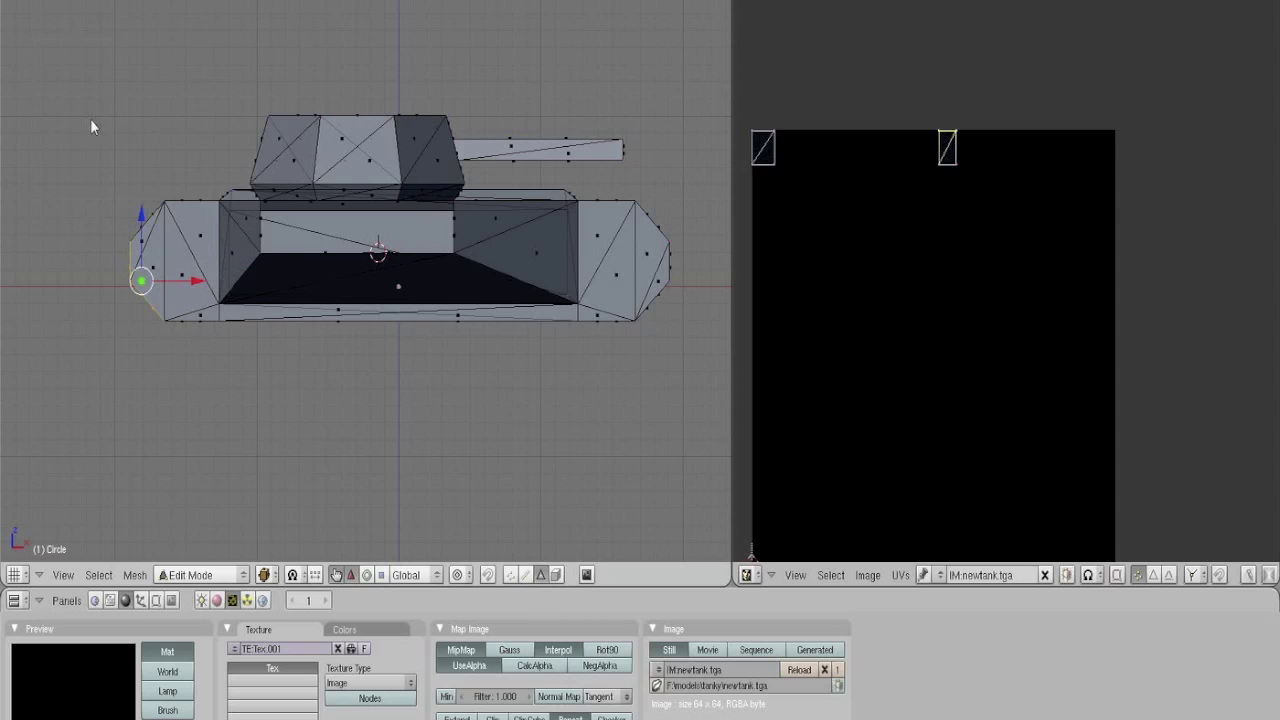
pyautogui.moveTo(240, 269); pyautogui.dragTo(347, 294, button='middle')
pyautogui.rightClick(218, 296)
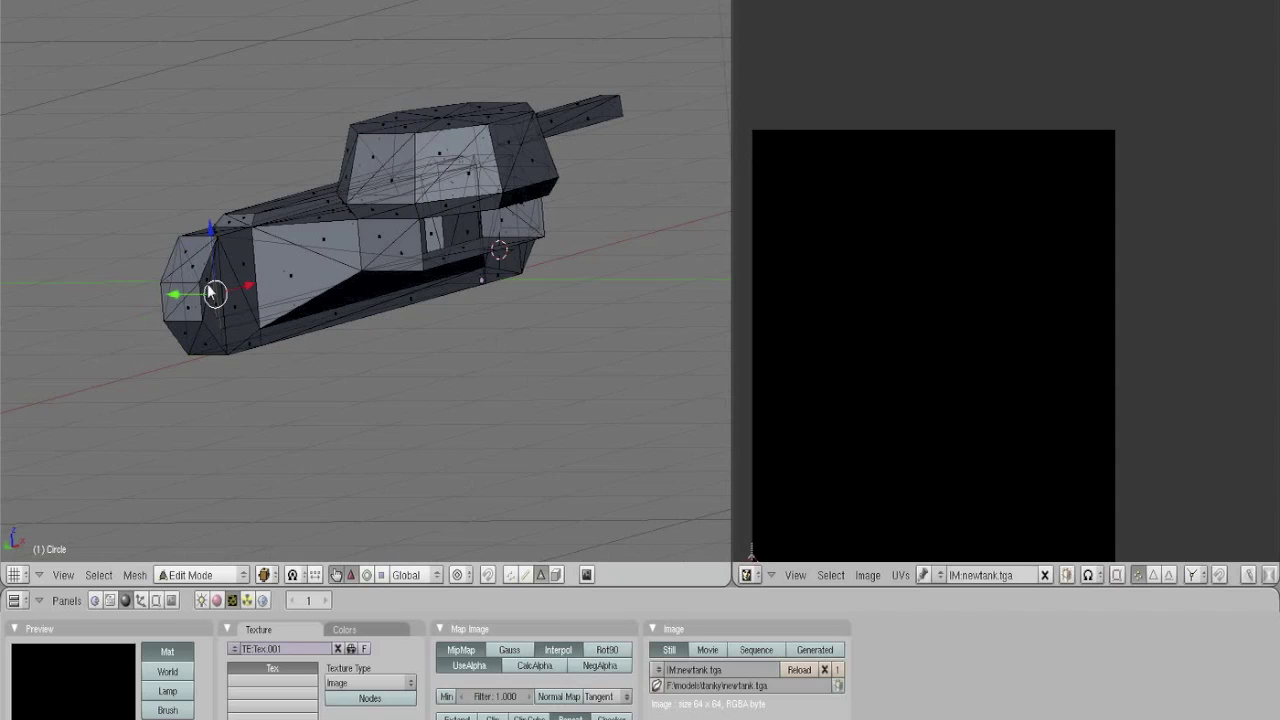
pyautogui.rightClick(206, 283)
pyautogui.scroll(3, 221, 325)
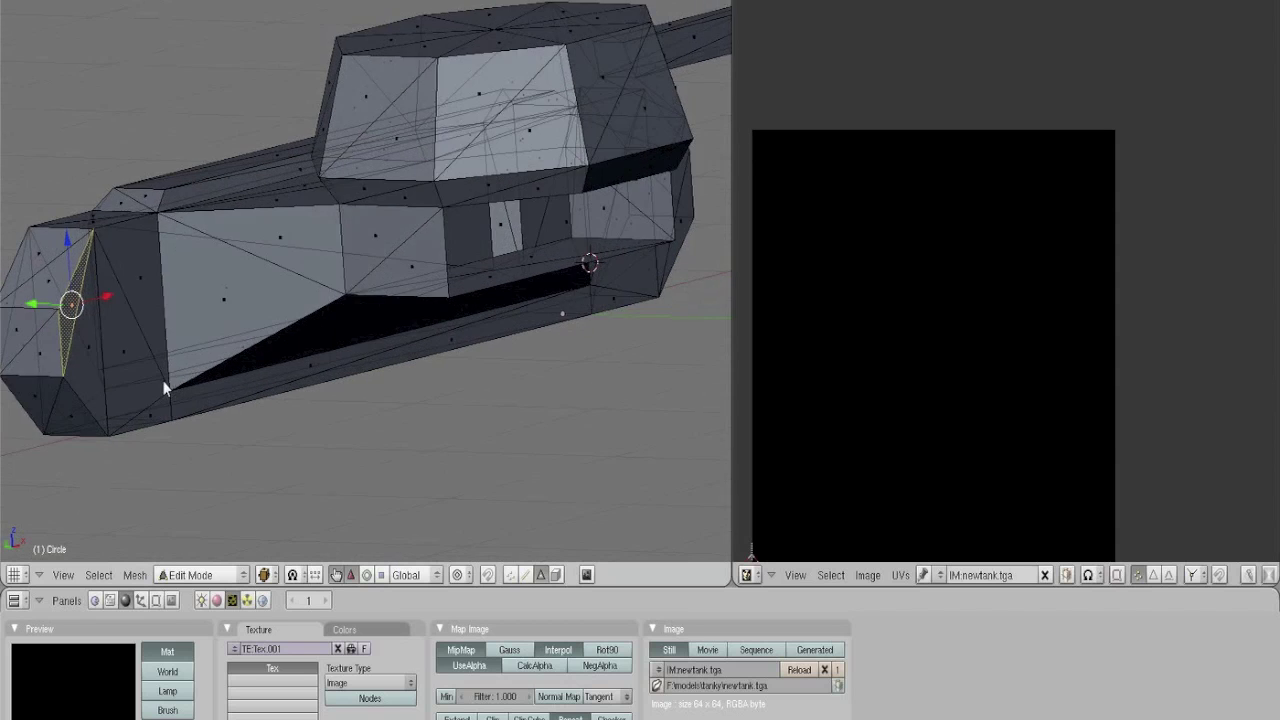
pyautogui.keyDown('shift'); pyautogui.rightClick(117, 329); pyautogui.keyUp('shift')
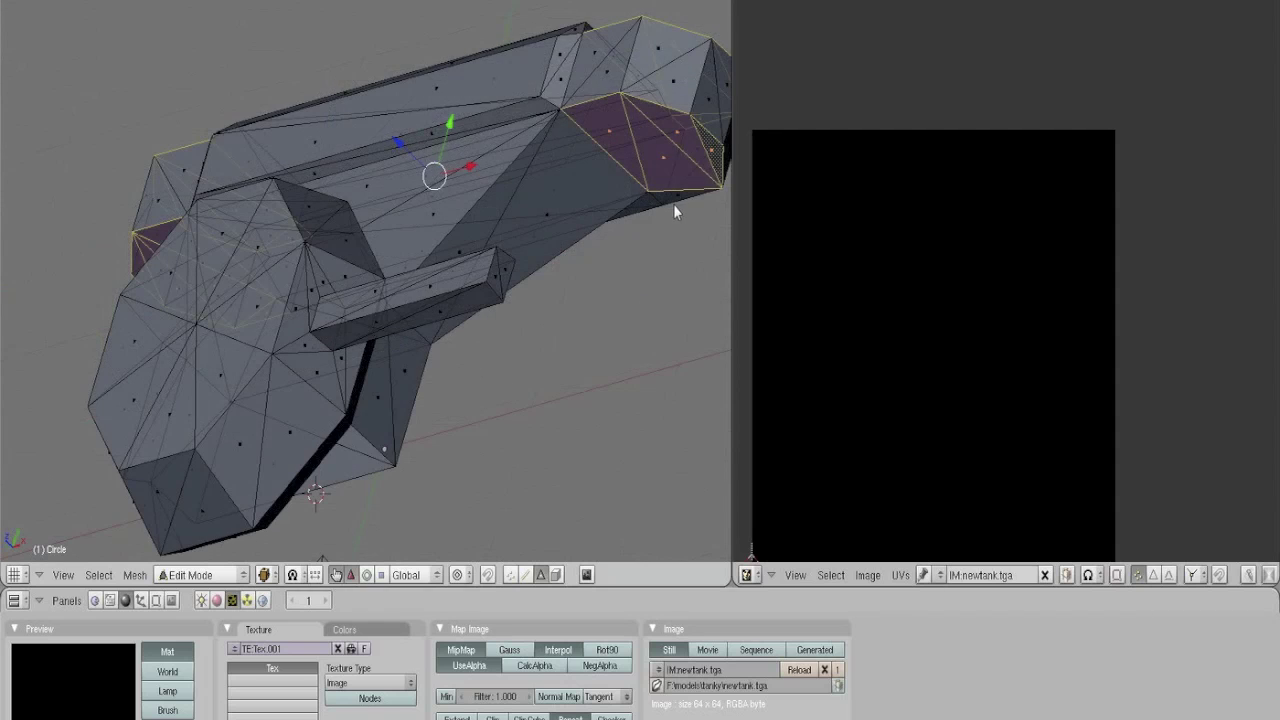
pyautogui.keyDown('shift'); pyautogui.rightClick(672, 201); pyautogui.keyUp('shift')
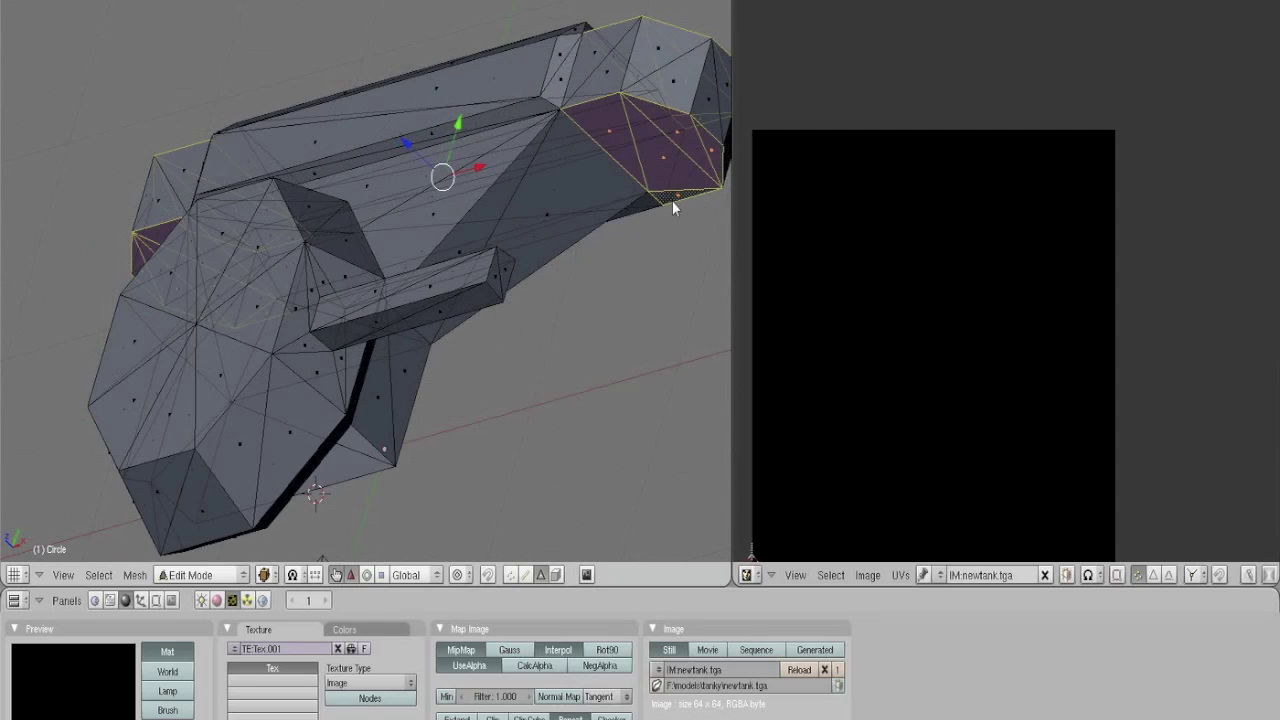
# Unwrap the selected track-end side faces as projected from the front view
pyautogui.moveTo(606, 270); pyautogui.dragTo(596, 286, button='middle')
pyautogui.press('KP_1')
pyautogui.scroll(-3, 1000, 300)
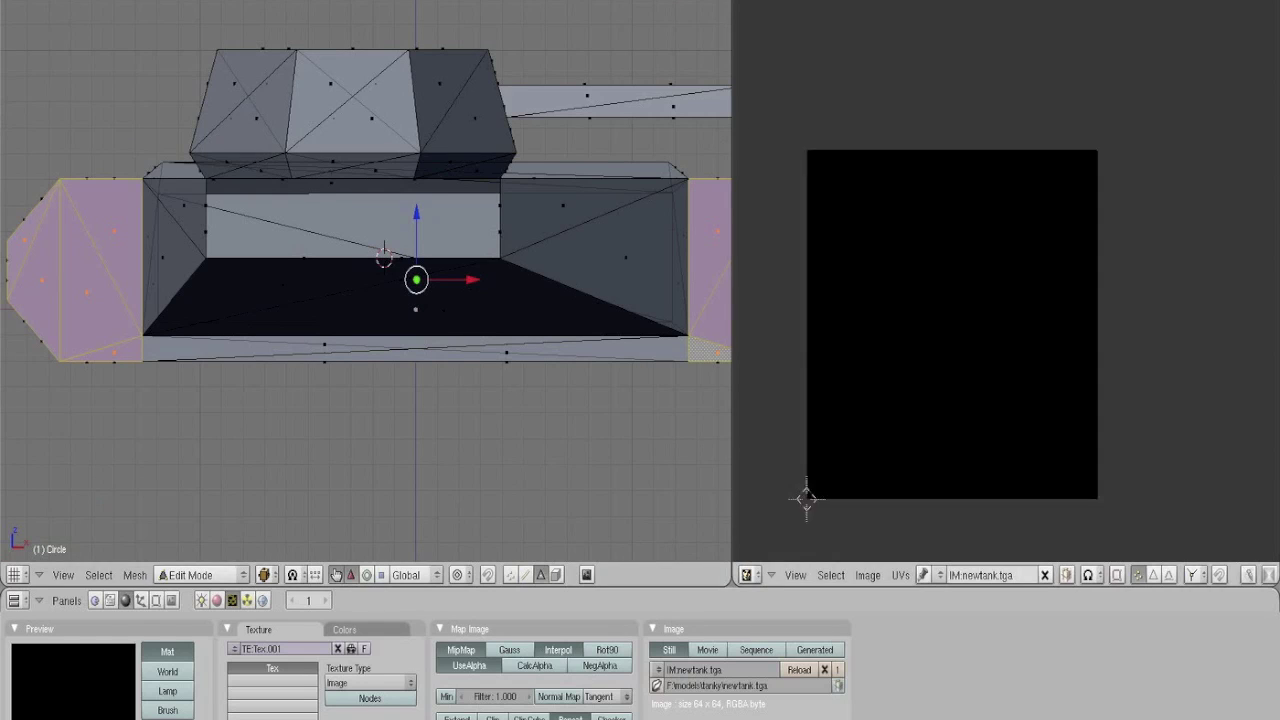
pyautogui.scroll(-3, 446, 209)
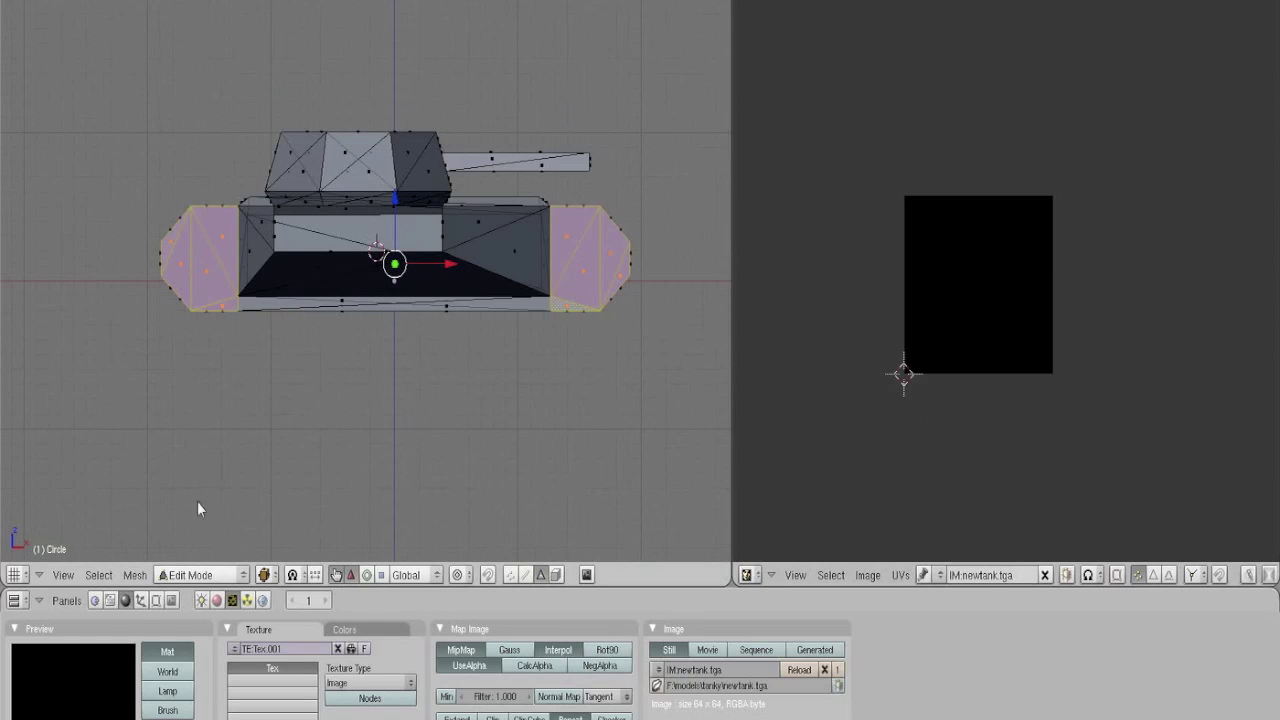
pyautogui.press('u')
pyautogui.click(294, 304)
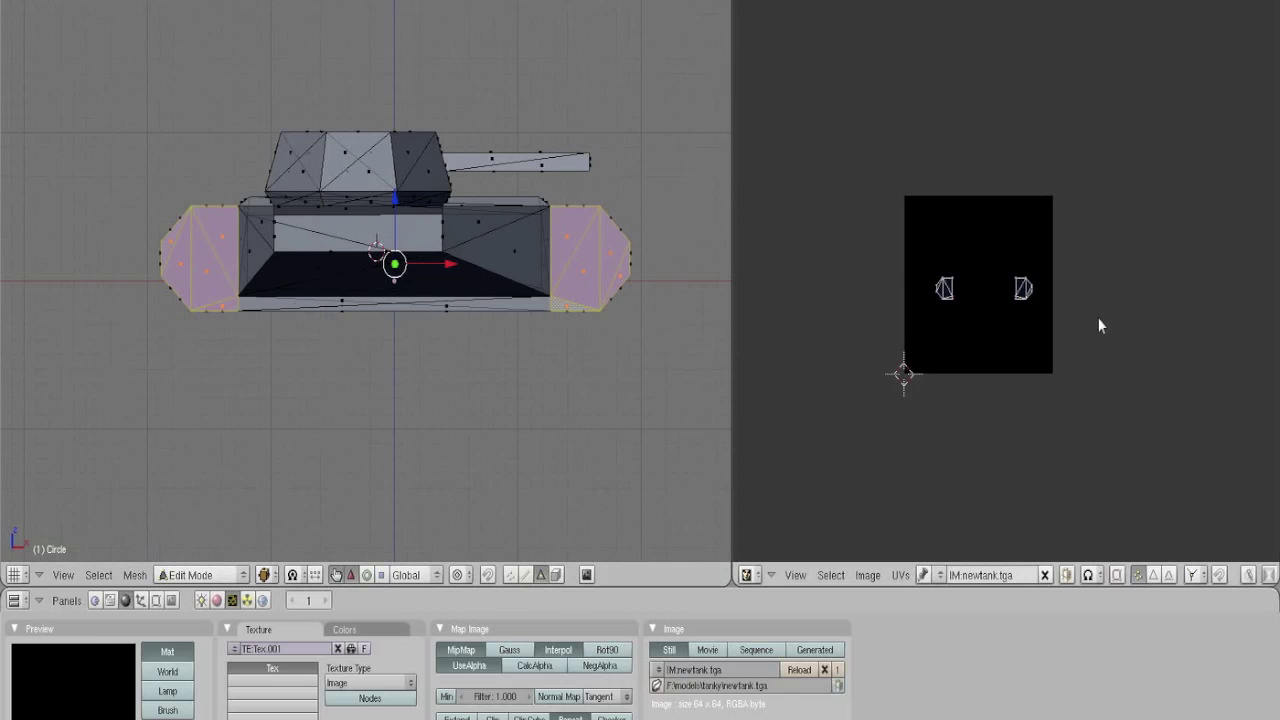
# Flip the right track-end UV island by scaling it by -1, and move it over the matching left island
pyautogui.scroll(4, 1035, 362)
pyautogui.moveTo(1000, 411); pyautogui.dragTo(1015, 354, button='middle')
pyautogui.moveTo(1040, 207)
pyautogui.keyDown('ctrl'); pyautogui.mouseDown()
pyautogui.moveTo(1129, 291)
pyautogui.moveTo(1098, 309)
pyautogui.mouseUp(); pyautogui.keyUp('ctrl')
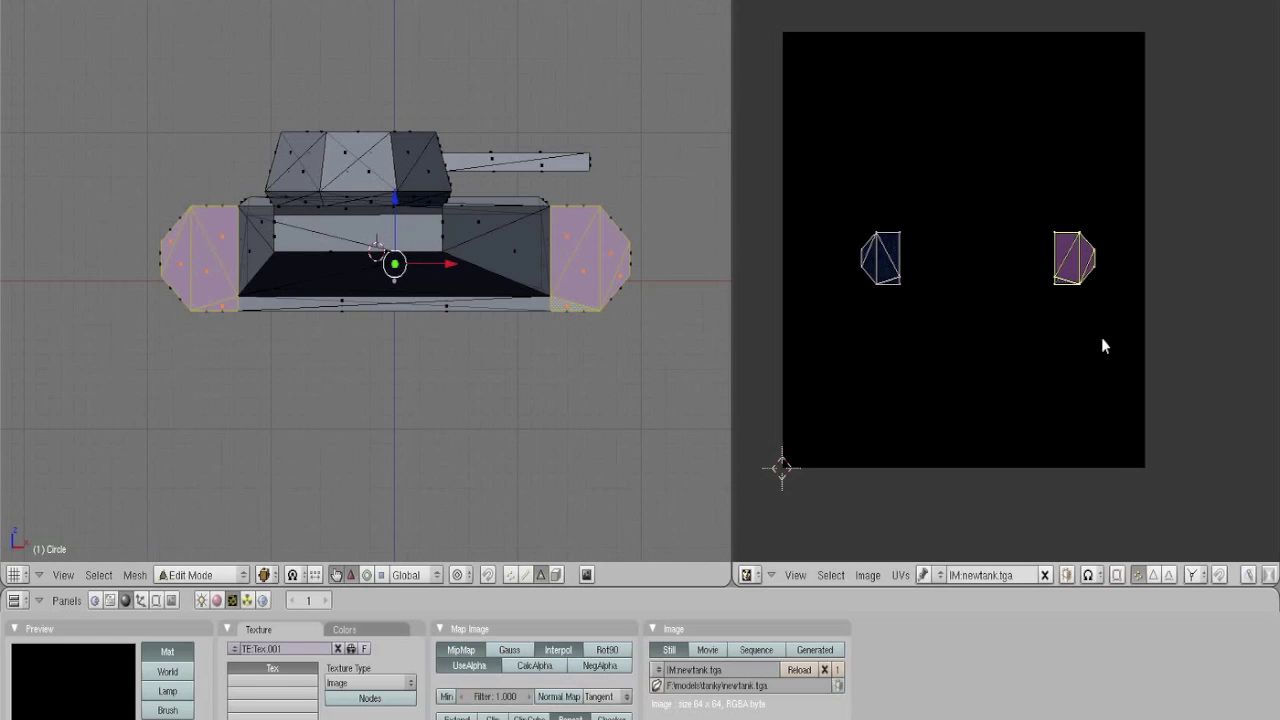
pyautogui.write('s-1')
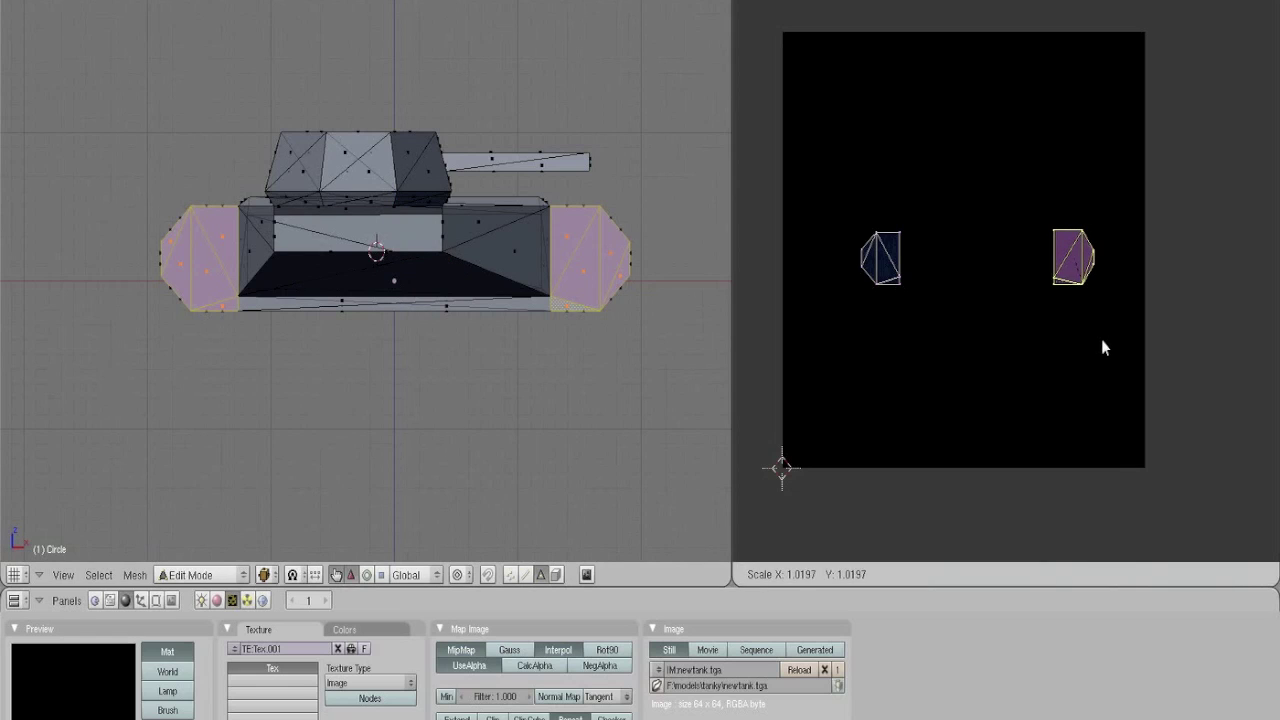
pyautogui.press('Return')
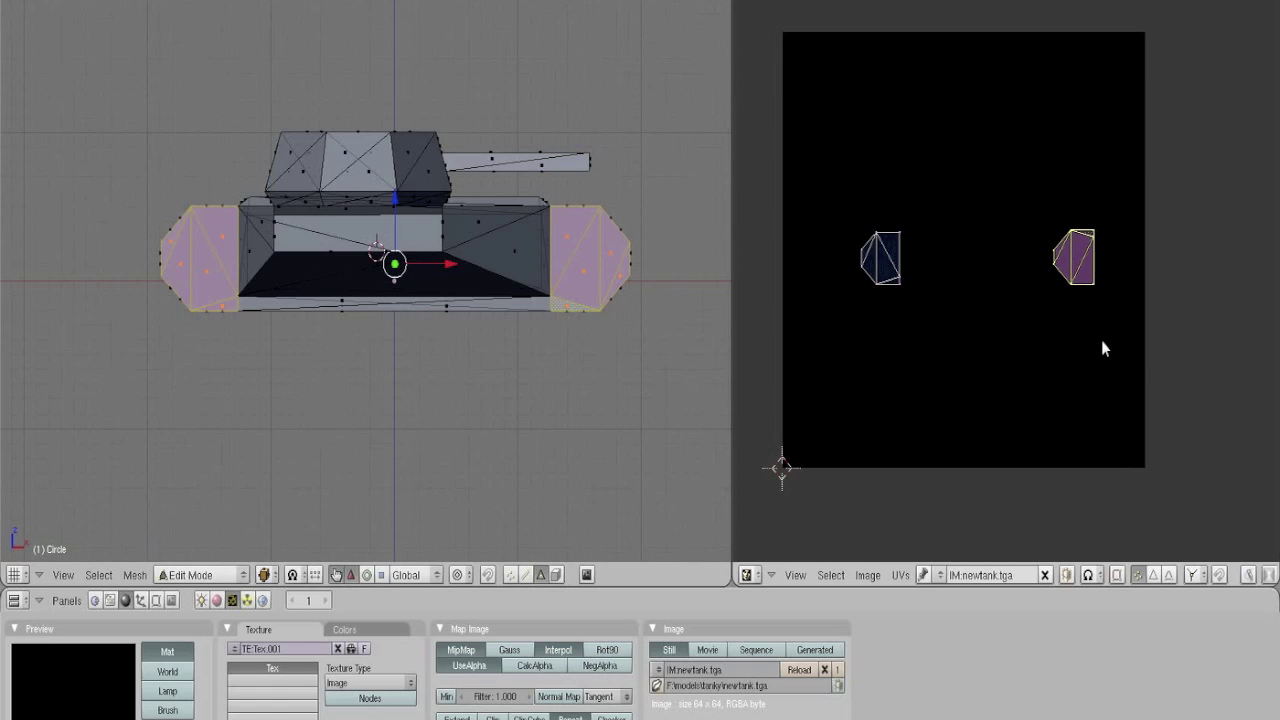
pyautogui.press('g')
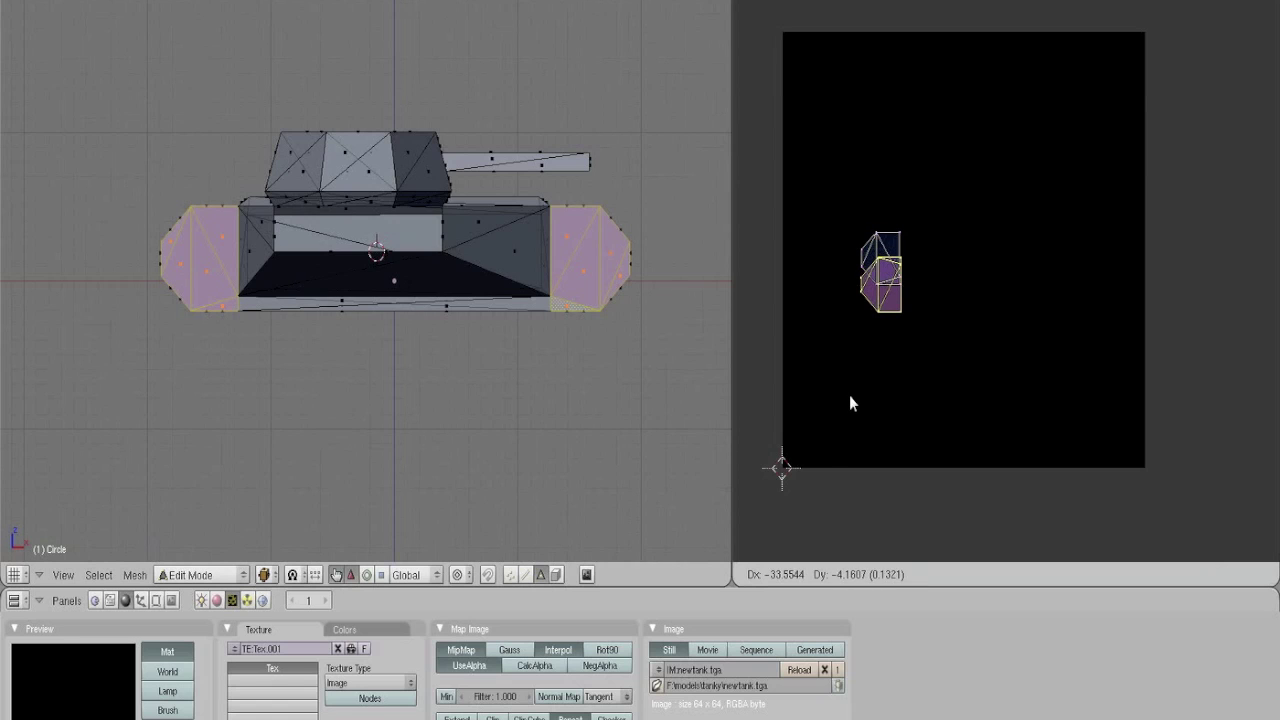
pyautogui.click(848, 373)
pyautogui.scroll(3, 848, 373)
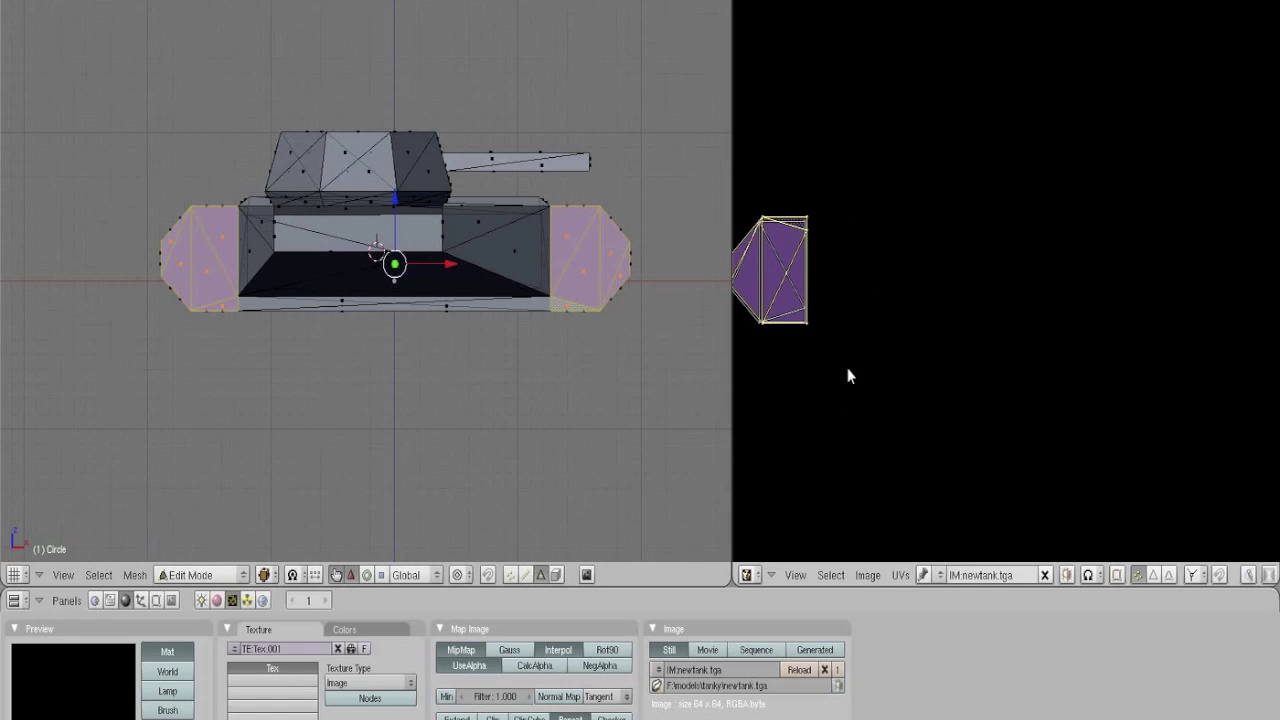
pyautogui.moveTo(848, 373); pyautogui.dragTo(1032, 300, button='middle')
pyautogui.scroll(-1, 1018, 316)
pyautogui.scroll(6, 1012, 312)
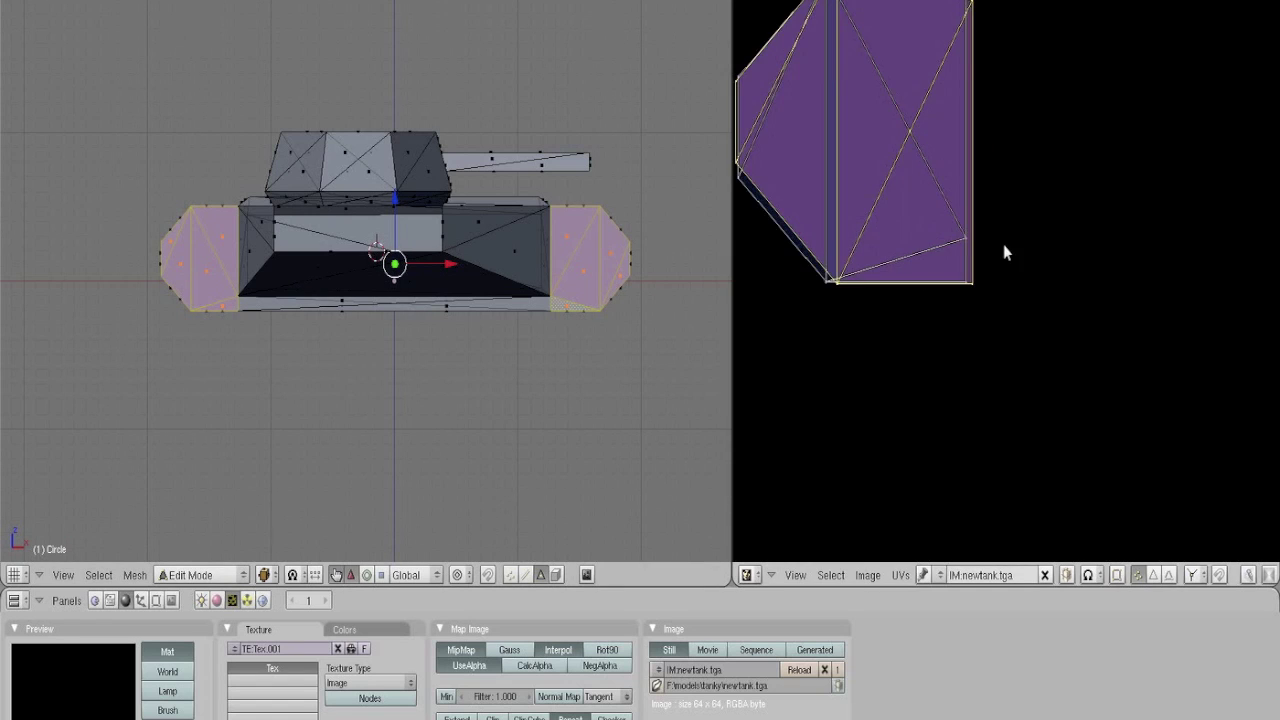
pyautogui.moveTo(1003, 252); pyautogui.dragTo(1046, 360, button='middle')
pyautogui.moveTo(1021, 212); pyautogui.dragTo(1061, 318, button='middle')
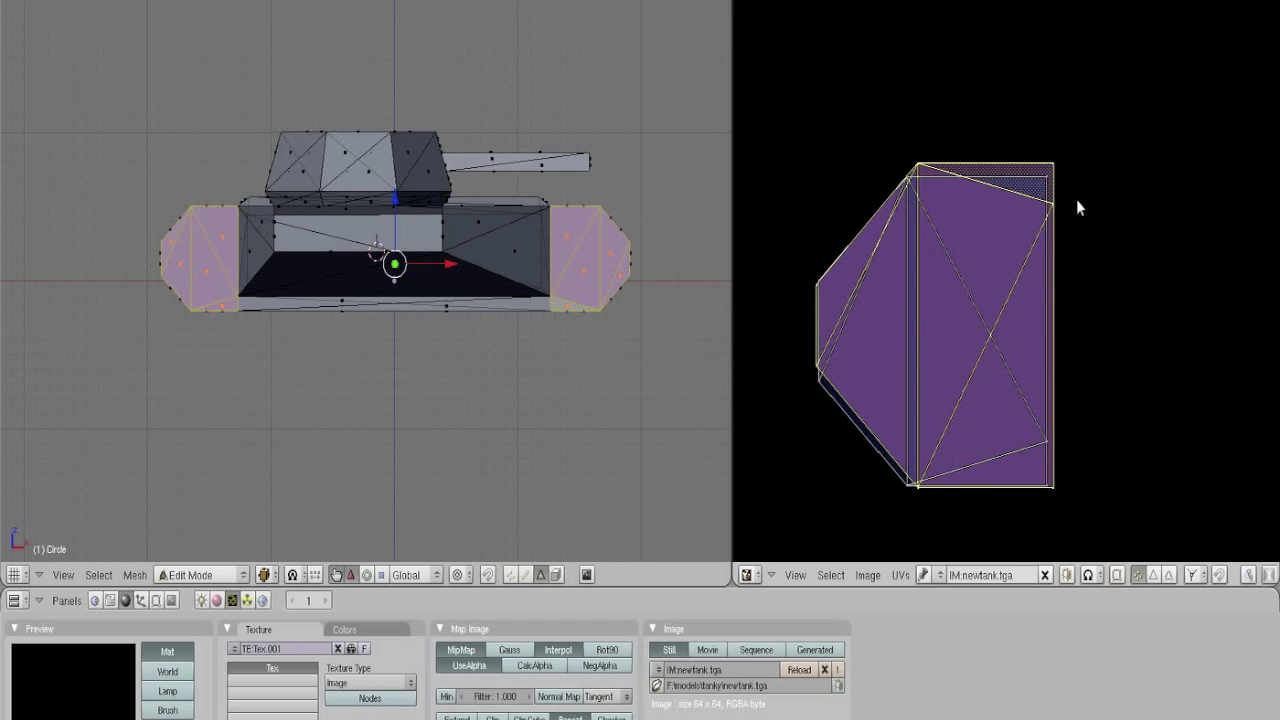
pyautogui.rightClick(1076, 199)
pyautogui.press('g')
pyautogui.click(1073, 223)
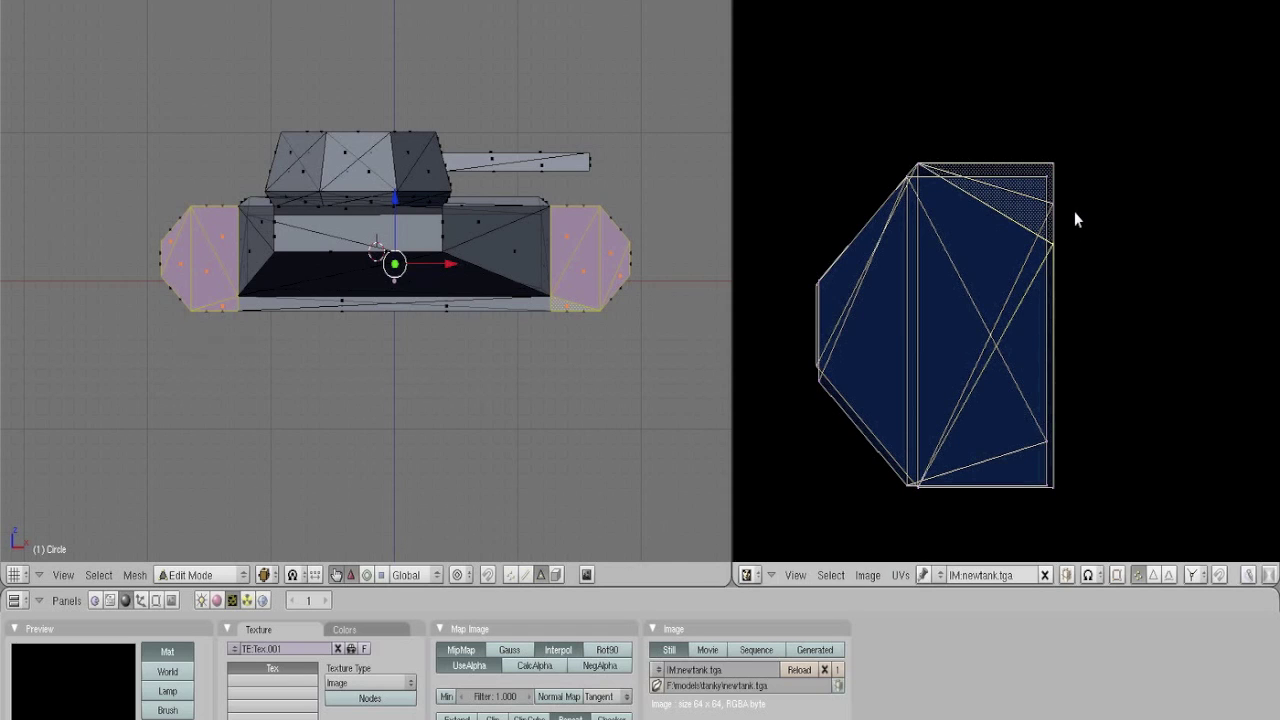
pyautogui.hotkey('ctrl', 'z')
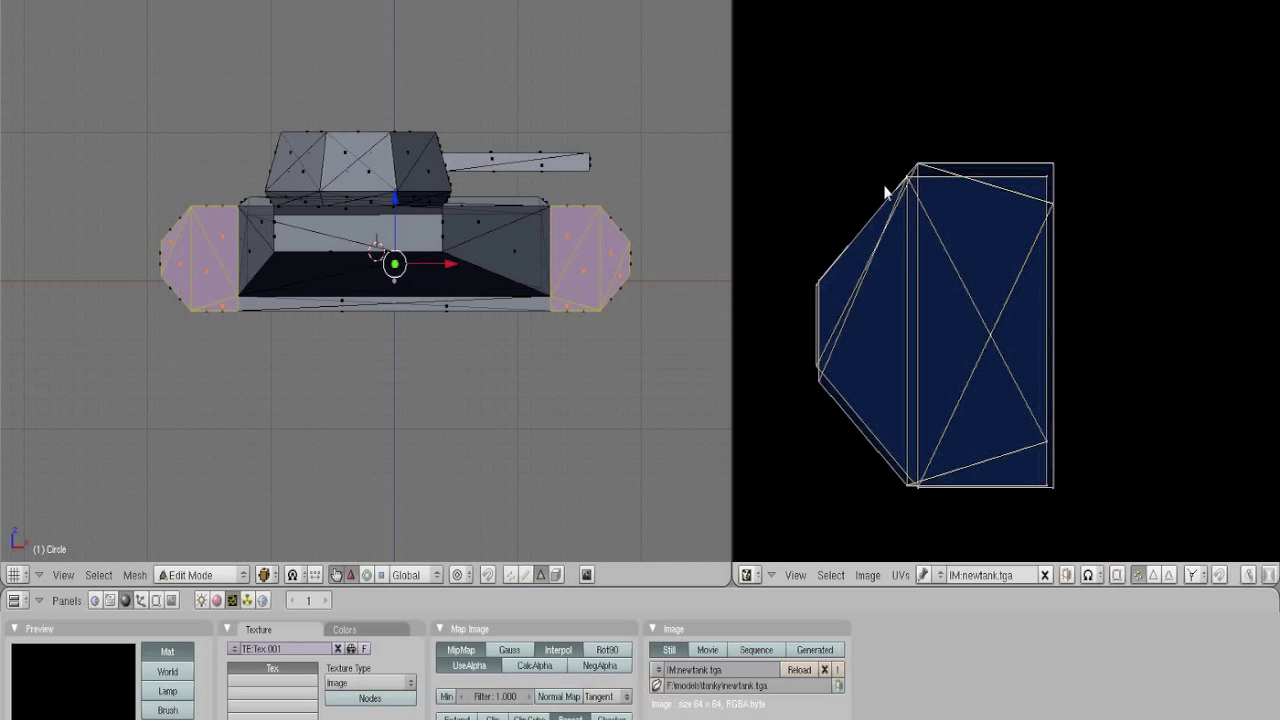
# Align the corresponding vertices of the two overlapping track-end islands so their outlines coincide
pyautogui.hotkey('ctrl', 'z')
pyautogui.hotkey('ctrl', 'z')
pyautogui.scroll(1, 827, 305)
pyautogui.scroll(2, 827, 306)
pyautogui.moveTo(827, 306); pyautogui.dragTo(1054, 292, button='middle')
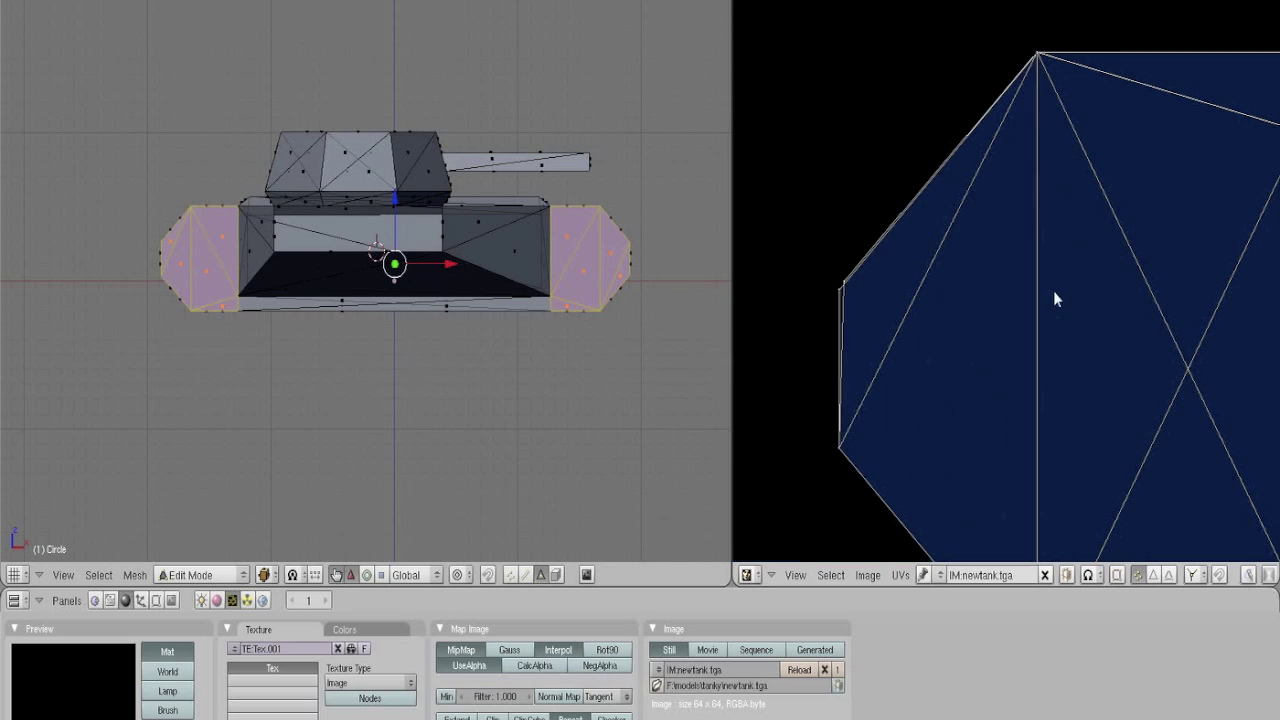
pyautogui.moveTo(866, 239)
pyautogui.keyDown('ctrl'); pyautogui.mouseDown()
pyautogui.moveTo(835, 256)
pyautogui.moveTo(900, 320)
pyautogui.moveTo(912, 354)
pyautogui.mouseUp(); pyautogui.keyUp('ctrl')
# Select the whole overlapped track-end island and enlarge it to about 2.09 times its size, stretching it slightly taller
pyautogui.scroll(-4, 909, 361)
pyautogui.scroll(-5, 924, 343)
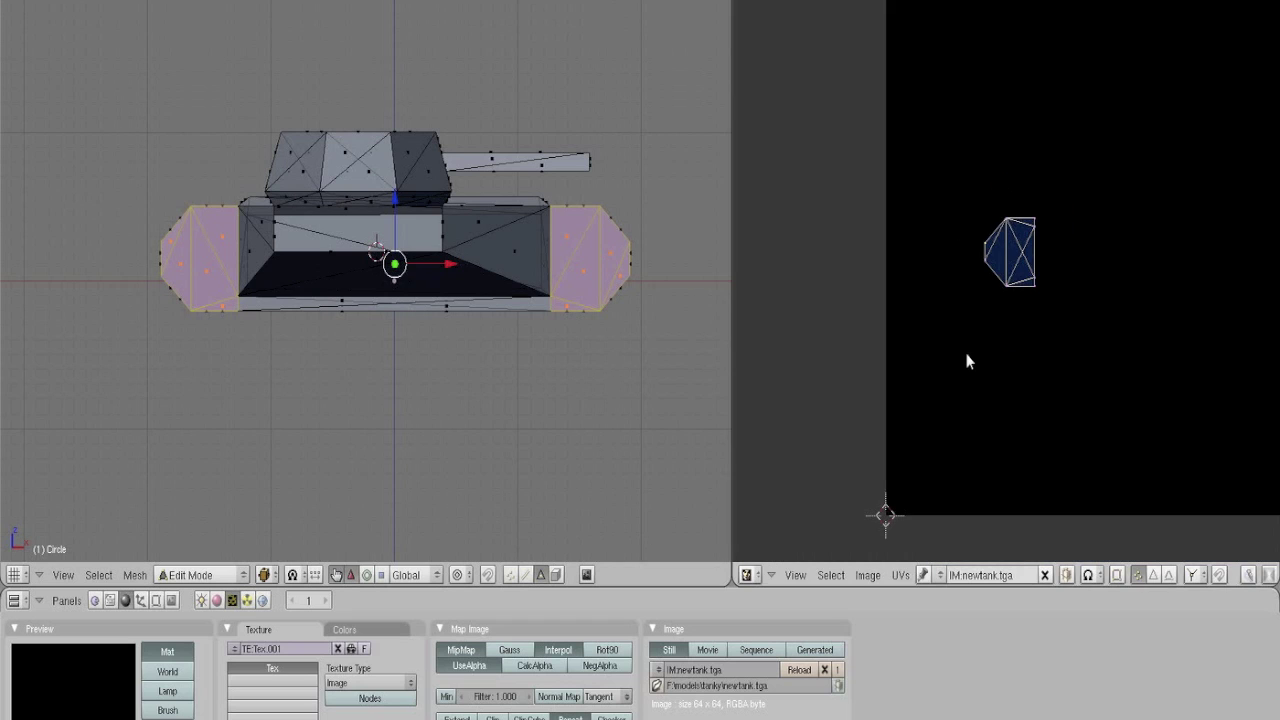
pyautogui.moveTo(1006, 360); pyautogui.dragTo(894, 380, button='middle')
pyautogui.press('a')
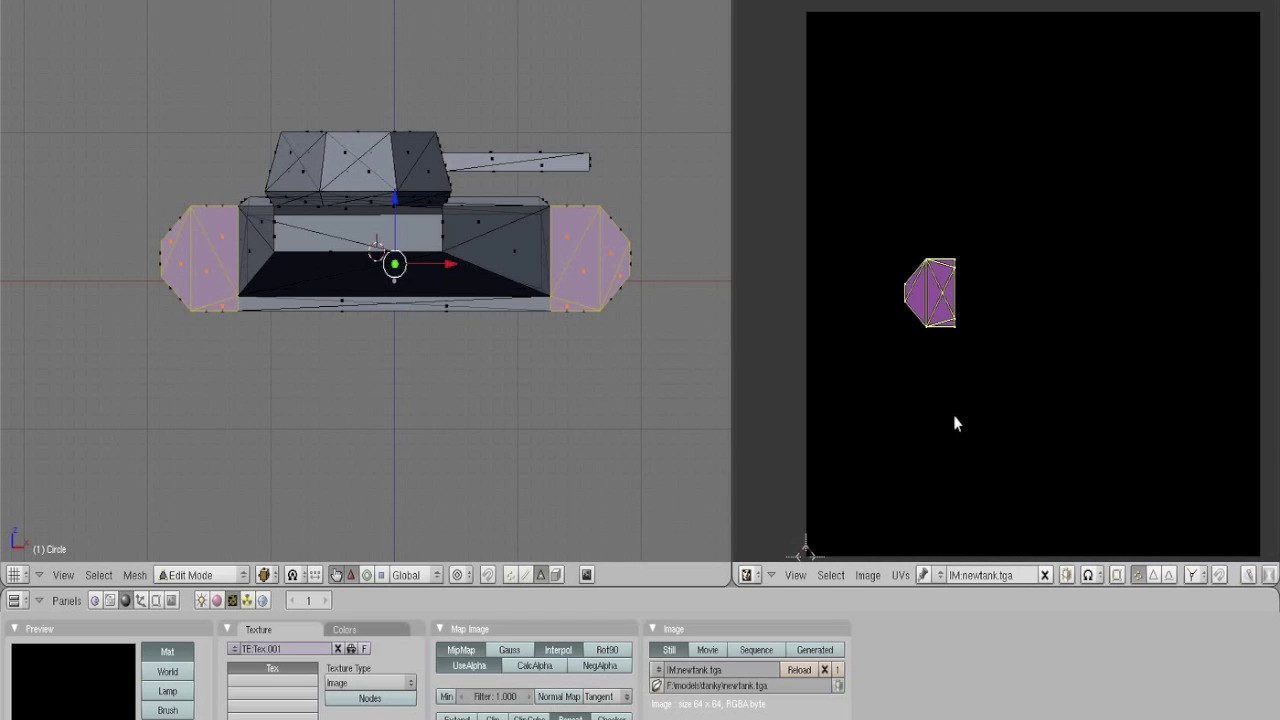
pyautogui.press('s')
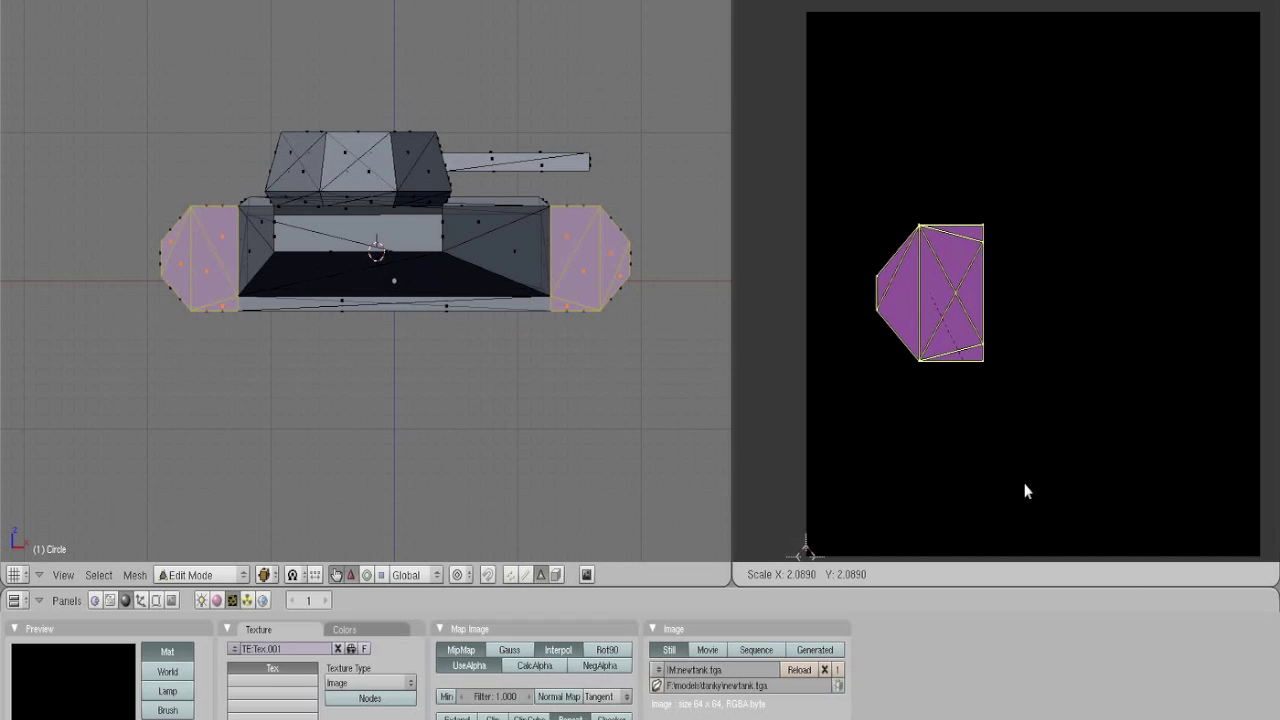
pyautogui.click(1031, 501)
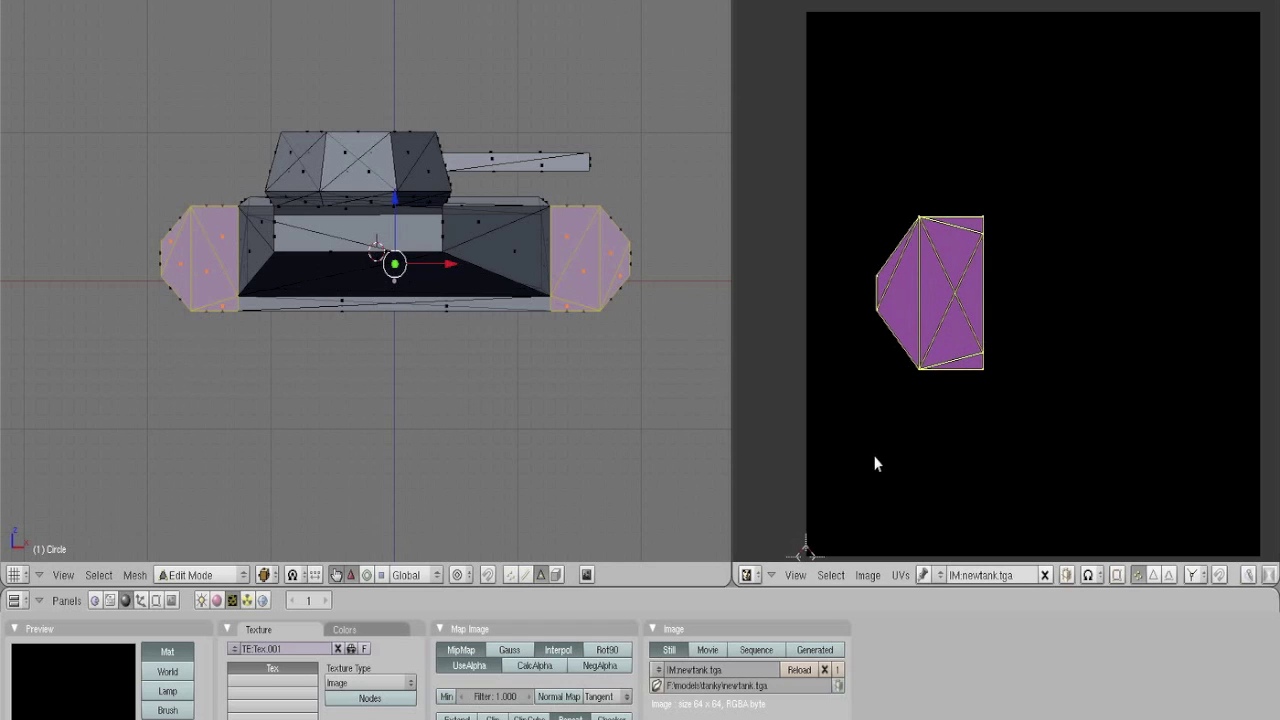
# Move the enlarged track-end island into the lower-left corner of the texture
pyautogui.moveTo(875, 462); pyautogui.dragTo(866, 356, button='middle')
pyautogui.moveTo(944, 335); pyautogui.dragTo(898, 438)
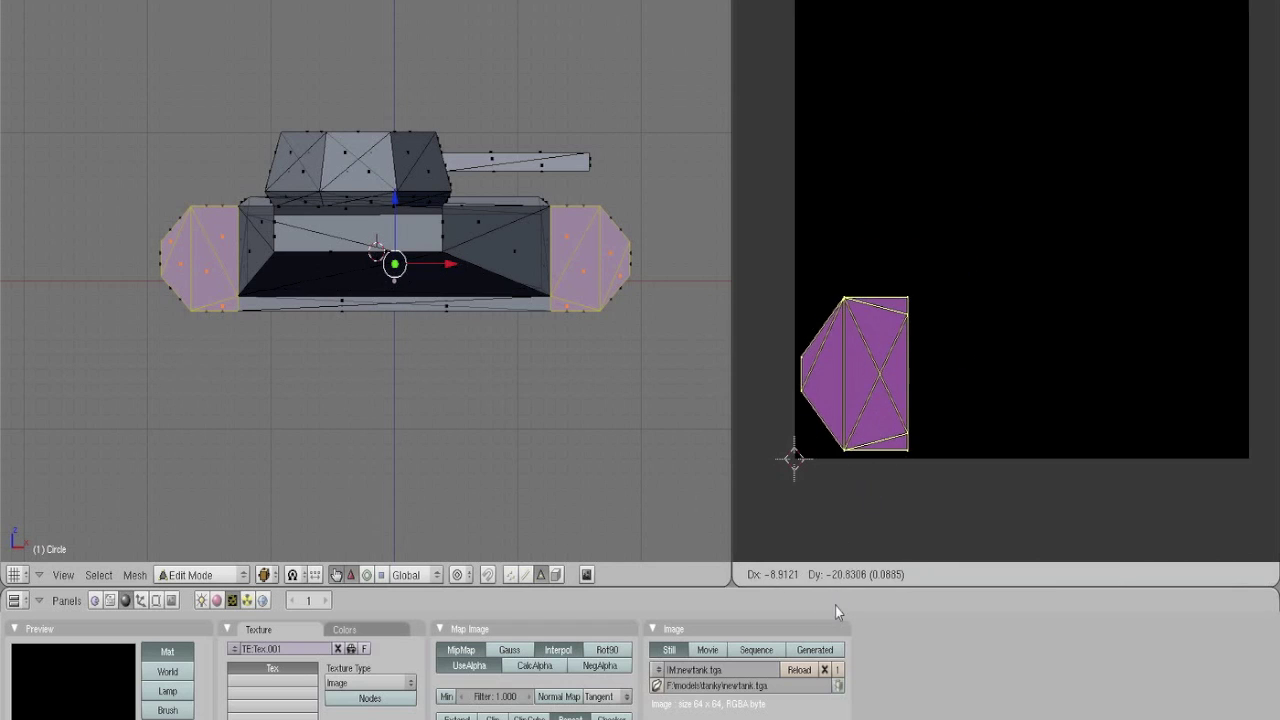
pyautogui.click(833, 605)
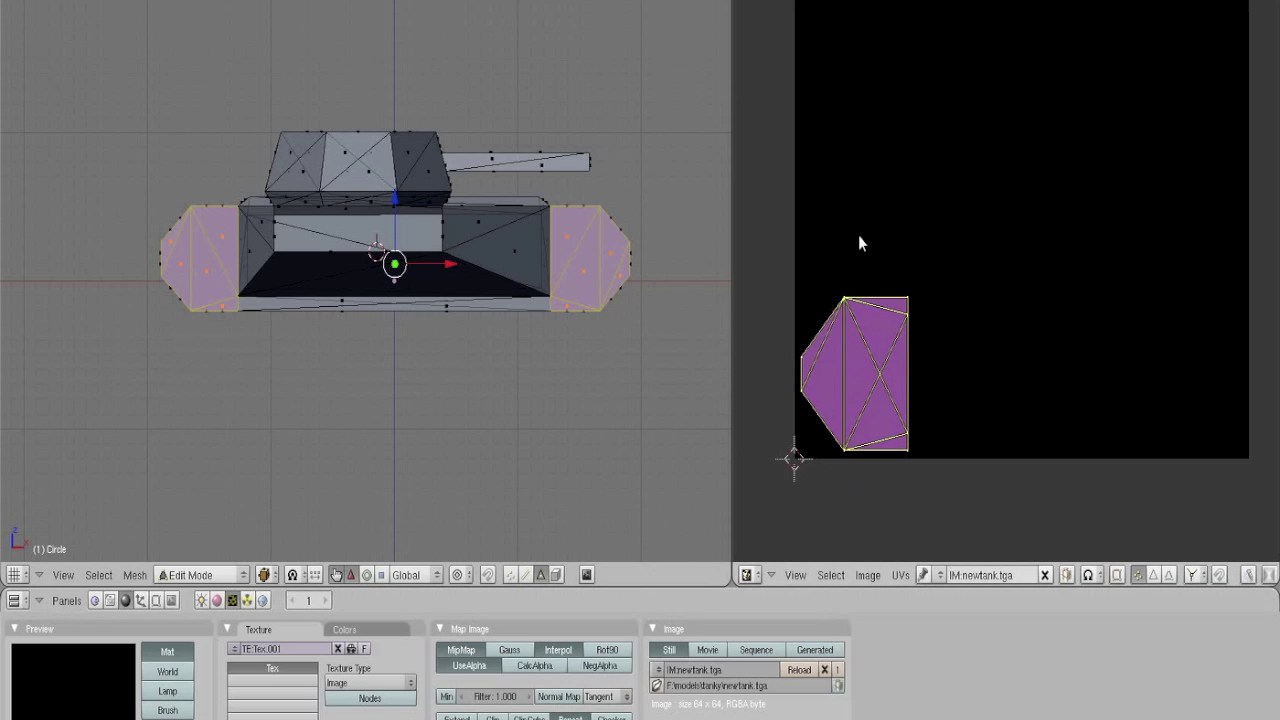
pyautogui.scroll(-1, 858, 243)
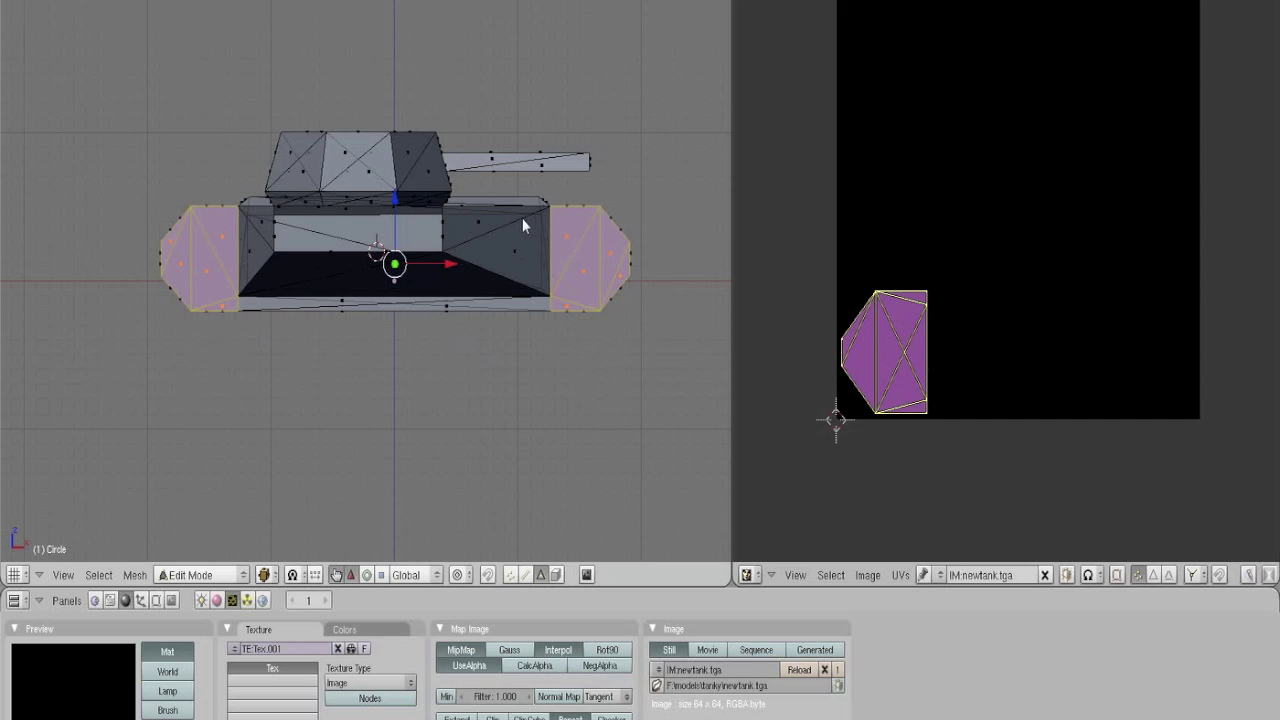
# Select the two narrow faces below the raised track side panel and unwrap them as projected from the front view
pyautogui.moveTo(522, 218); pyautogui.dragTo(349, 245, button='middle')
pyautogui.scroll(3, 340, 270)
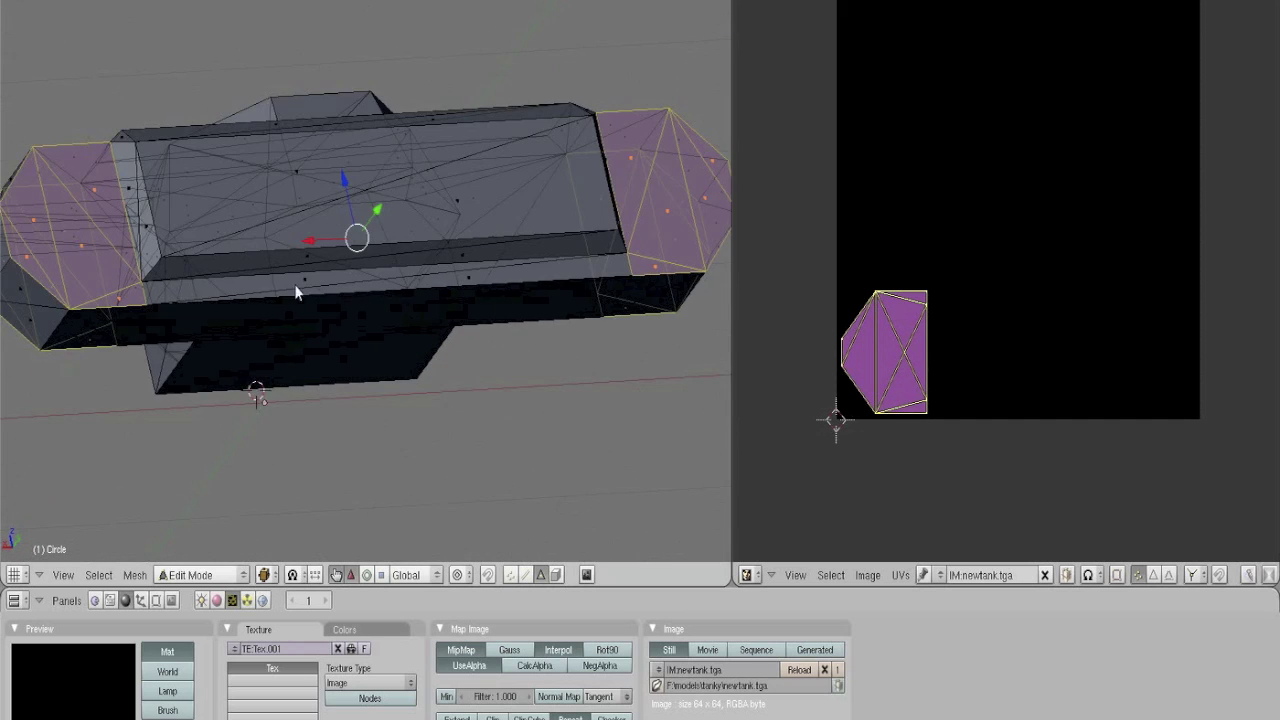
pyautogui.rightClick(457, 283)
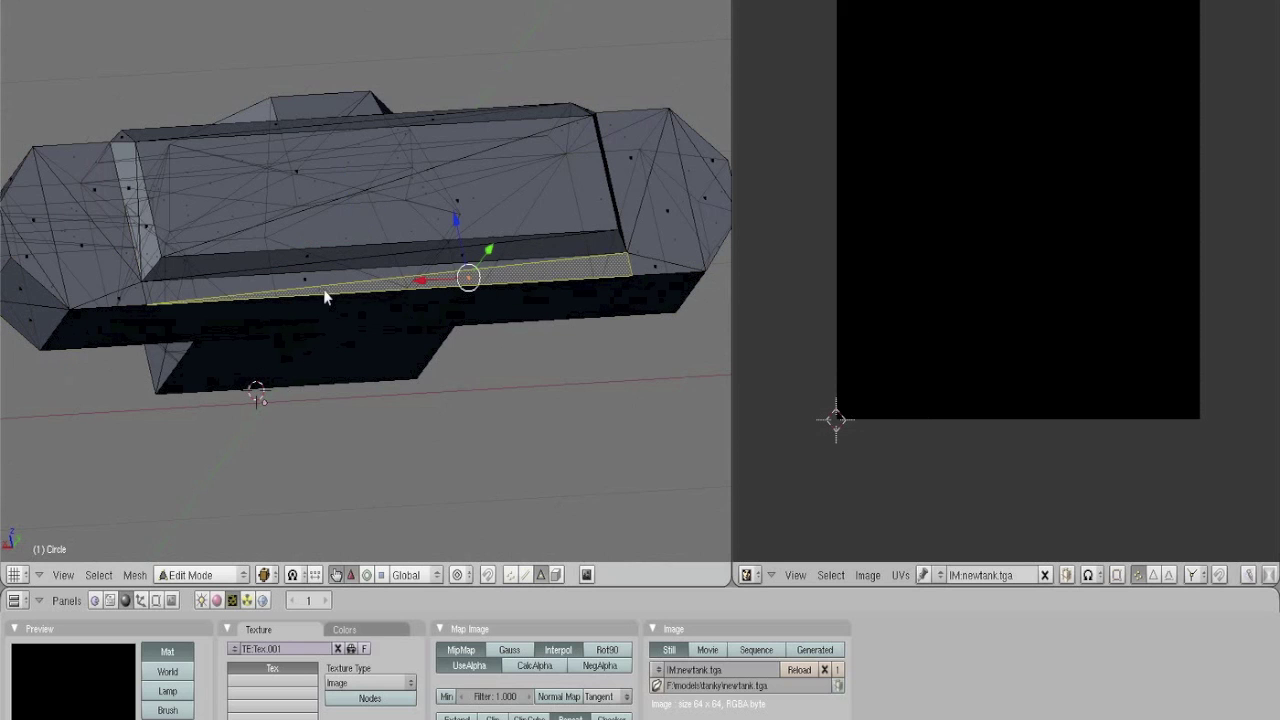
pyautogui.moveTo(329, 323); pyautogui.dragTo(442, 532, button='middle')
pyautogui.moveTo(42, 338); pyautogui.dragTo(270, 180, button='middle')
pyautogui.rightClick(270, 182)
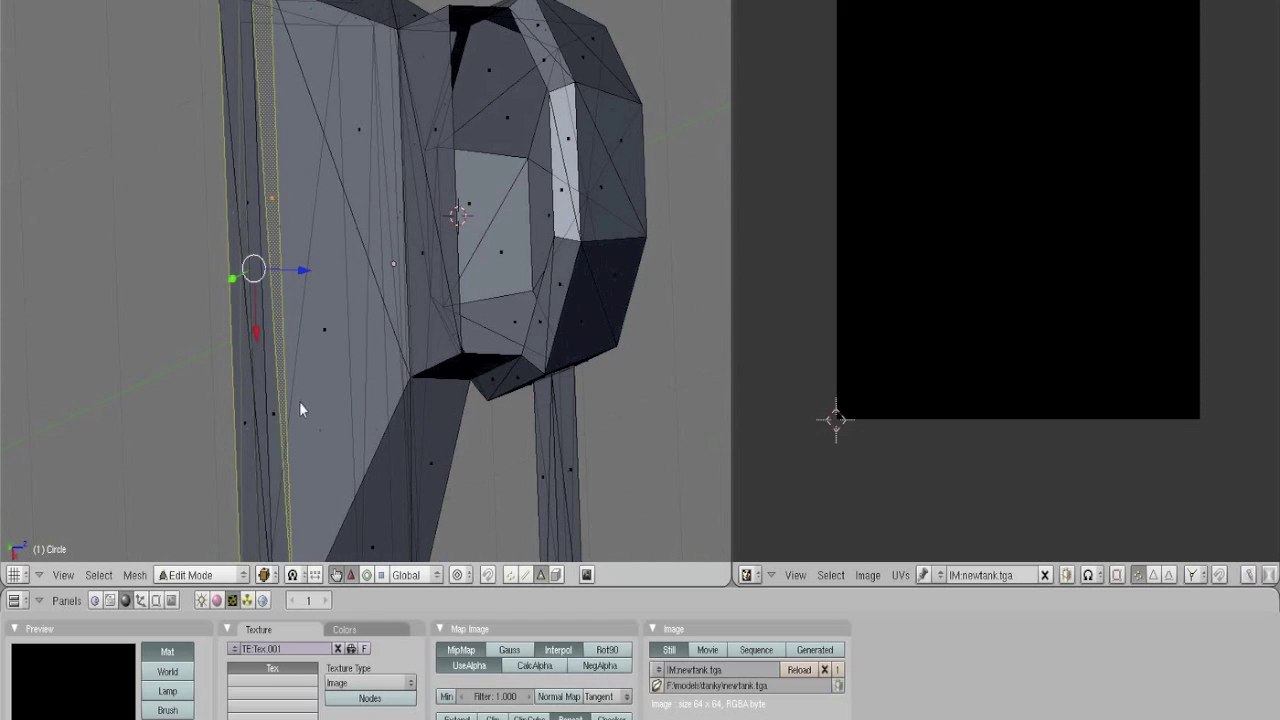
pyautogui.press('KP_1')
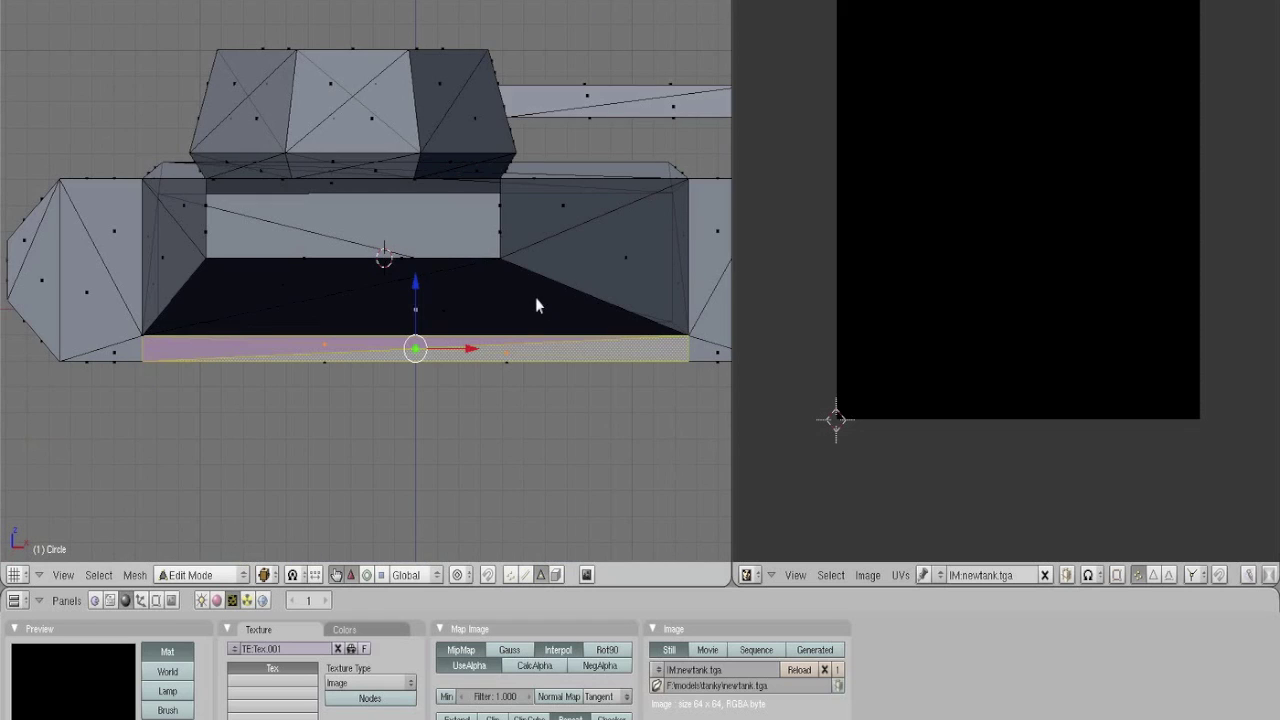
pyautogui.scroll(-1, 525, 312)
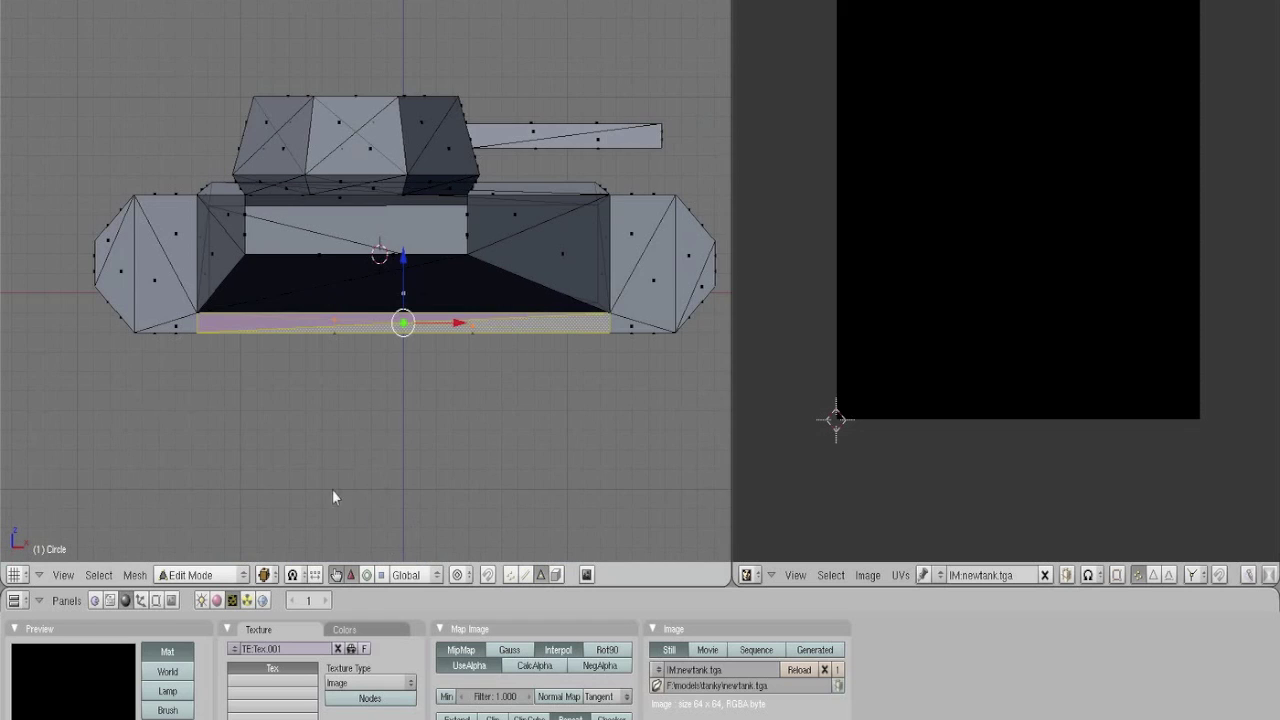
pyautogui.press('u')
pyautogui.click(340, 420)
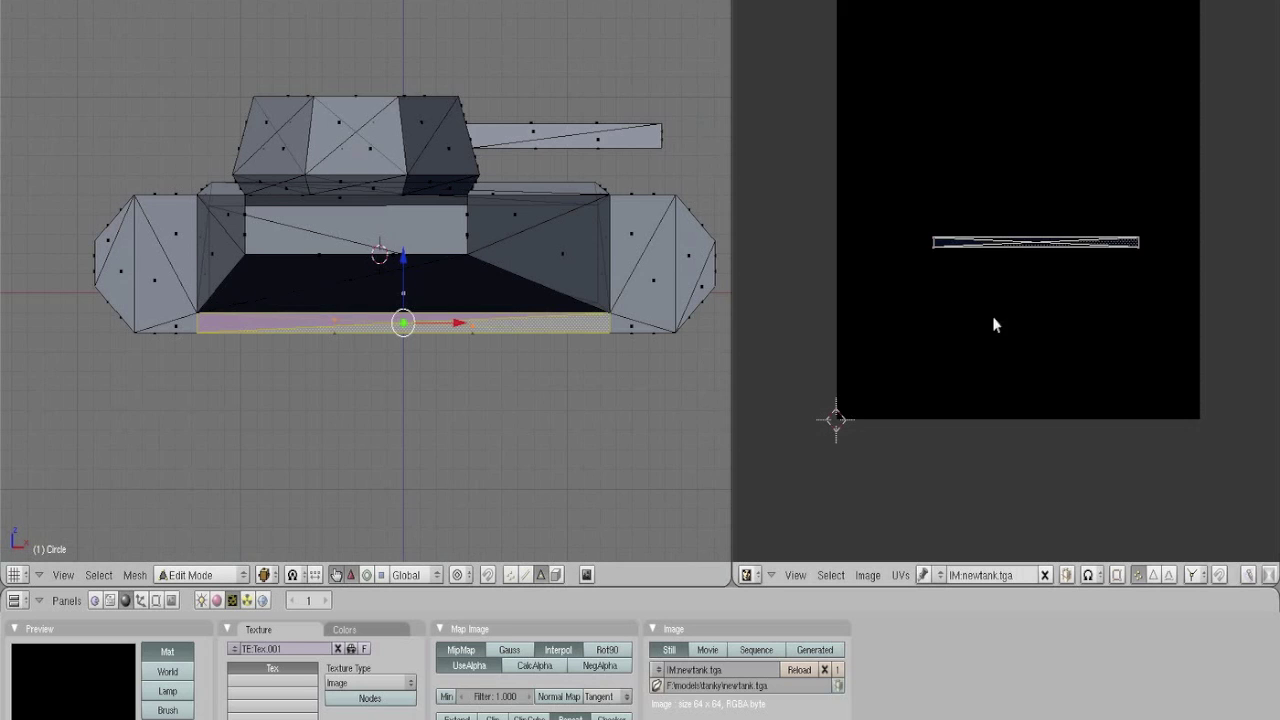
# Move the thin strip island up toward the wide strip at the top of the texture, with all islands displayed for reference
pyautogui.keyDown('ctrl'); pyautogui.moveTo(875, 212); pyautogui.dragTo(1195, 240); pyautogui.keyUp('ctrl')
pyautogui.press('g')
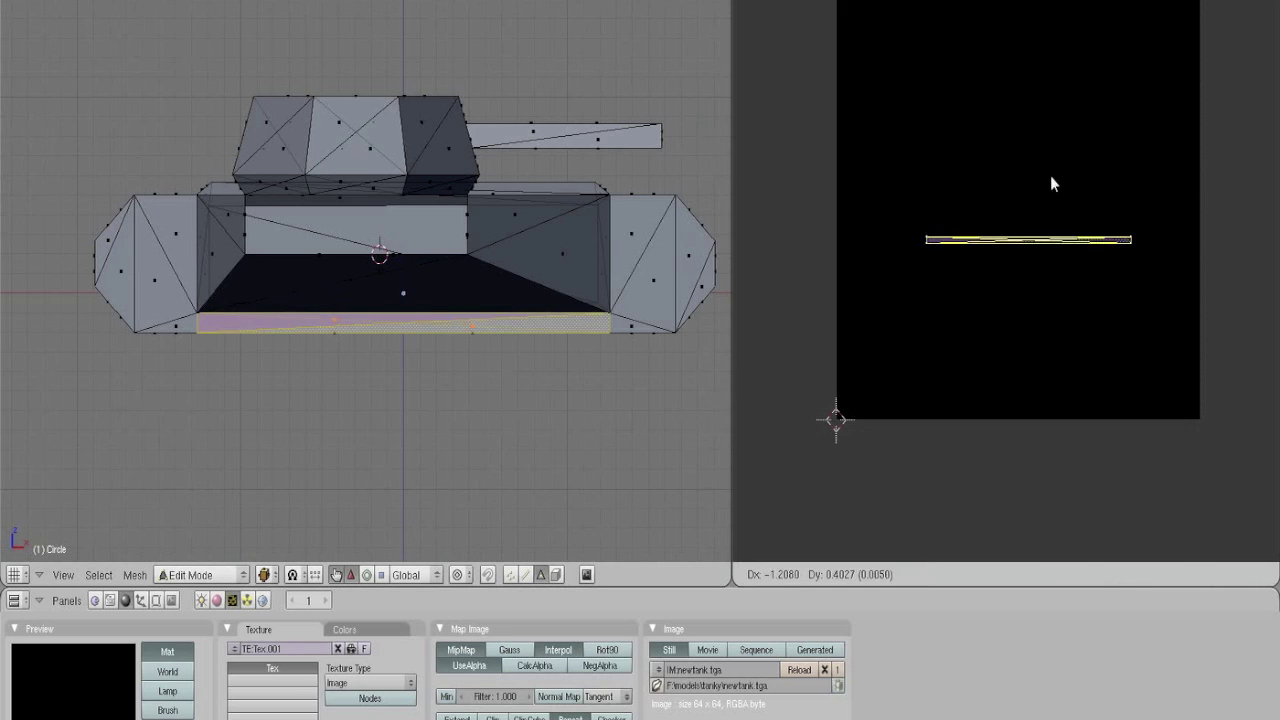
pyautogui.click(1000, 50)
pyautogui.press('a')
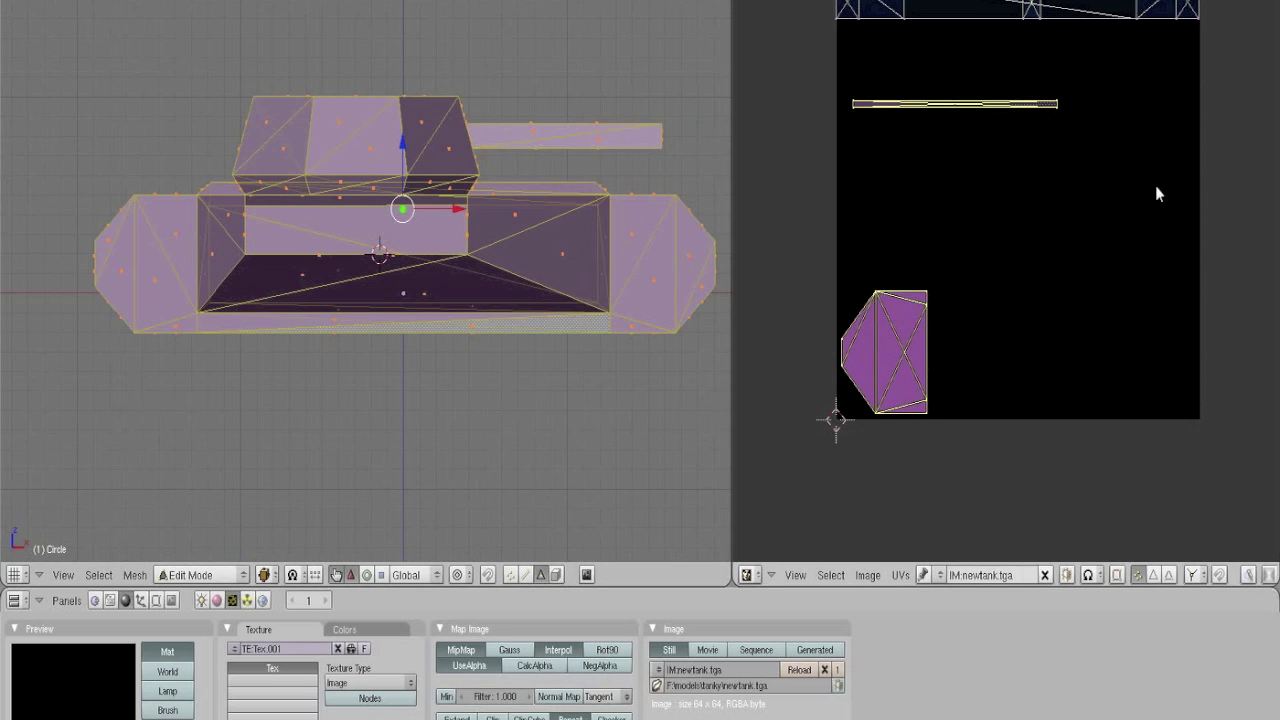
pyautogui.press('a')
pyautogui.moveTo(851, 86)
pyautogui.keyDown('ctrl'); pyautogui.mouseDown()
pyautogui.moveTo(1023, 114)
pyautogui.moveTo(1062, 88)
pyautogui.moveTo(1103, 114)
pyautogui.moveTo(1060, 110)
pyautogui.mouseUp(); pyautogui.keyUp('ctrl')
pyautogui.press('g')
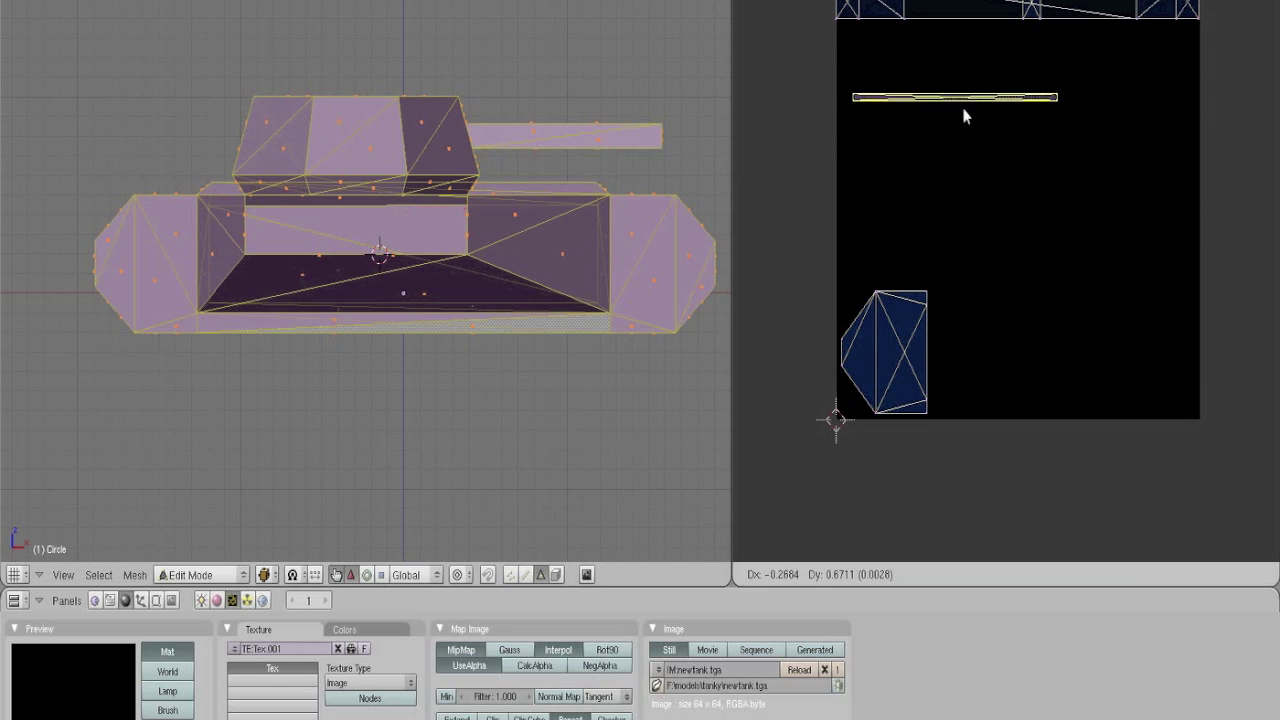
pyautogui.click(953, 46)
# Select the bevel faces at one end and along the lower edge of the raised track side panel
pyautogui.moveTo(701, 193); pyautogui.dragTo(365, 314, button='middle')
pyautogui.moveTo(362, 158); pyautogui.dragTo(25, 405, button='middle')
pyautogui.moveTo(5, 350); pyautogui.dragTo(155, 165, button='middle')
pyautogui.rightClick(145, 165)
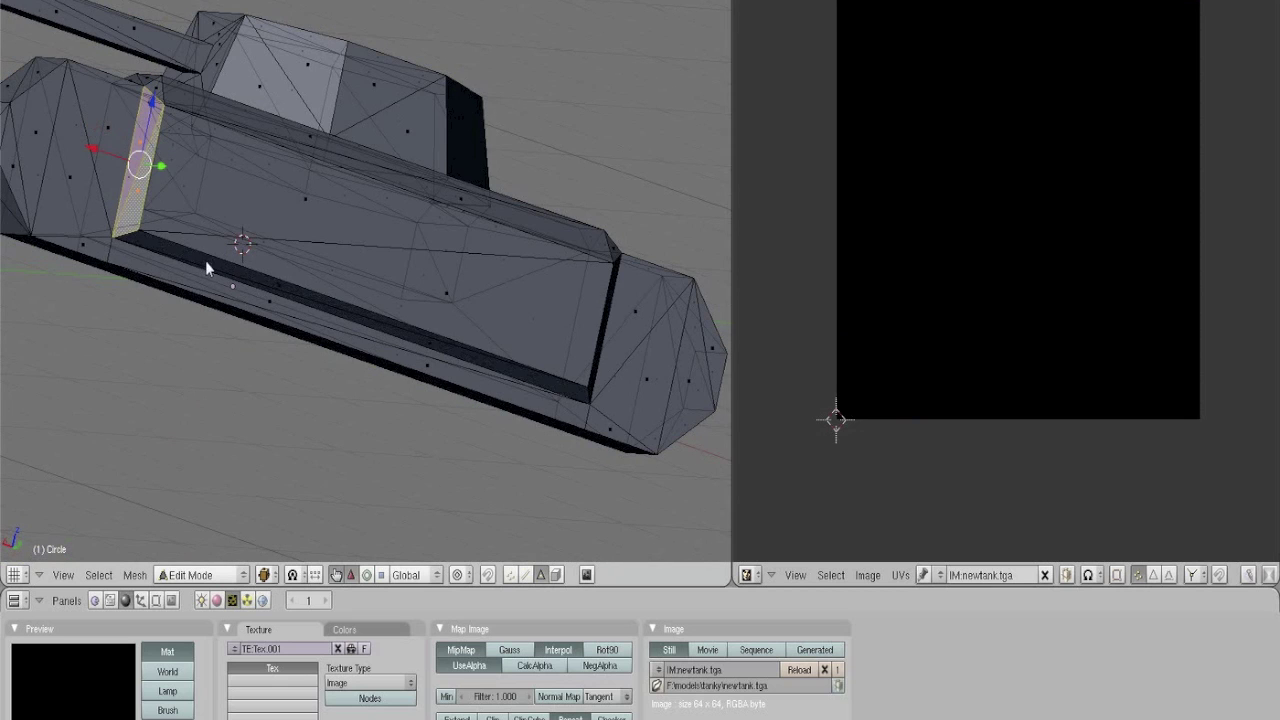
pyautogui.keyDown('shift'); pyautogui.rightClick(285, 289); pyautogui.keyUp('shift')
pyautogui.keyDown('shift'); pyautogui.rightClick(437, 350); pyautogui.keyUp('shift')
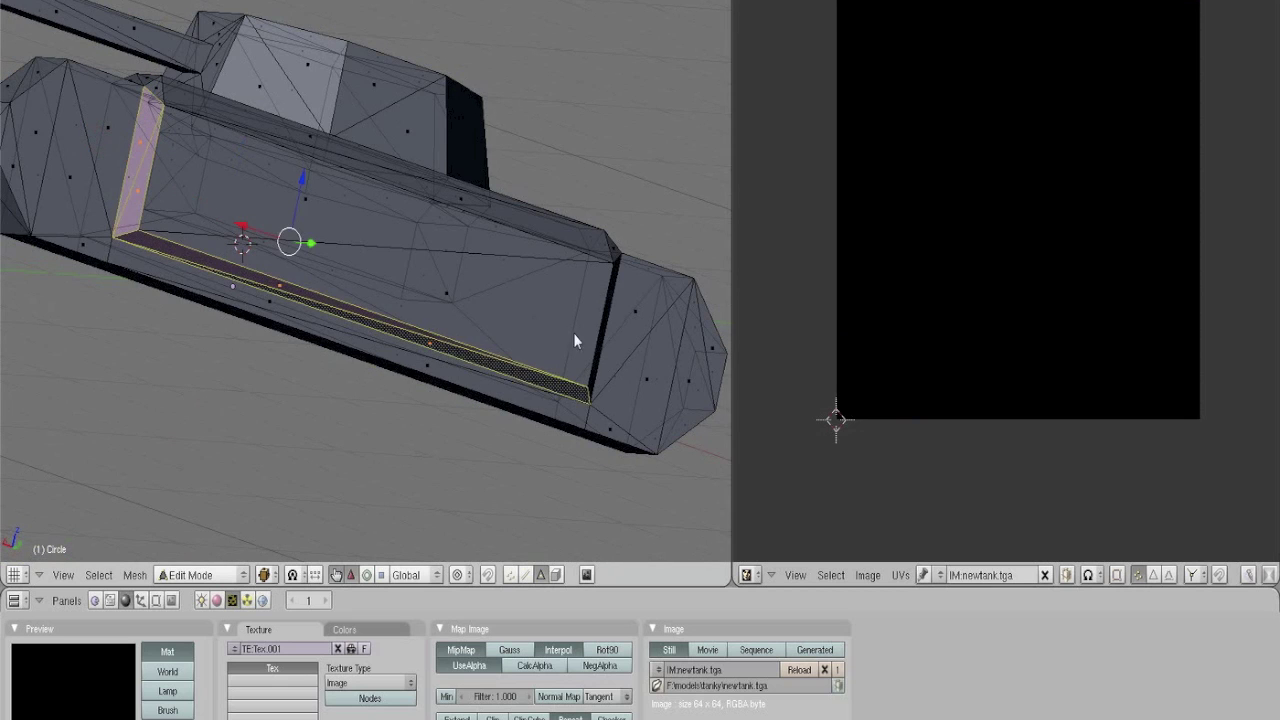
# Add the large panel faces, the opposite end's bevel, the upper bevel and the corner faces to the selection
pyautogui.keyDown('shift'); pyautogui.rightClick(365, 250); pyautogui.keyUp('shift')
pyautogui.keyDown('shift'); pyautogui.rightClick(329, 214); pyautogui.keyUp('shift')
pyautogui.moveTo(497, 257); pyautogui.dragTo(381, 258, button='middle')
pyautogui.keyDown('shift'); pyautogui.rightClick(506, 318); pyautogui.keyUp('shift')
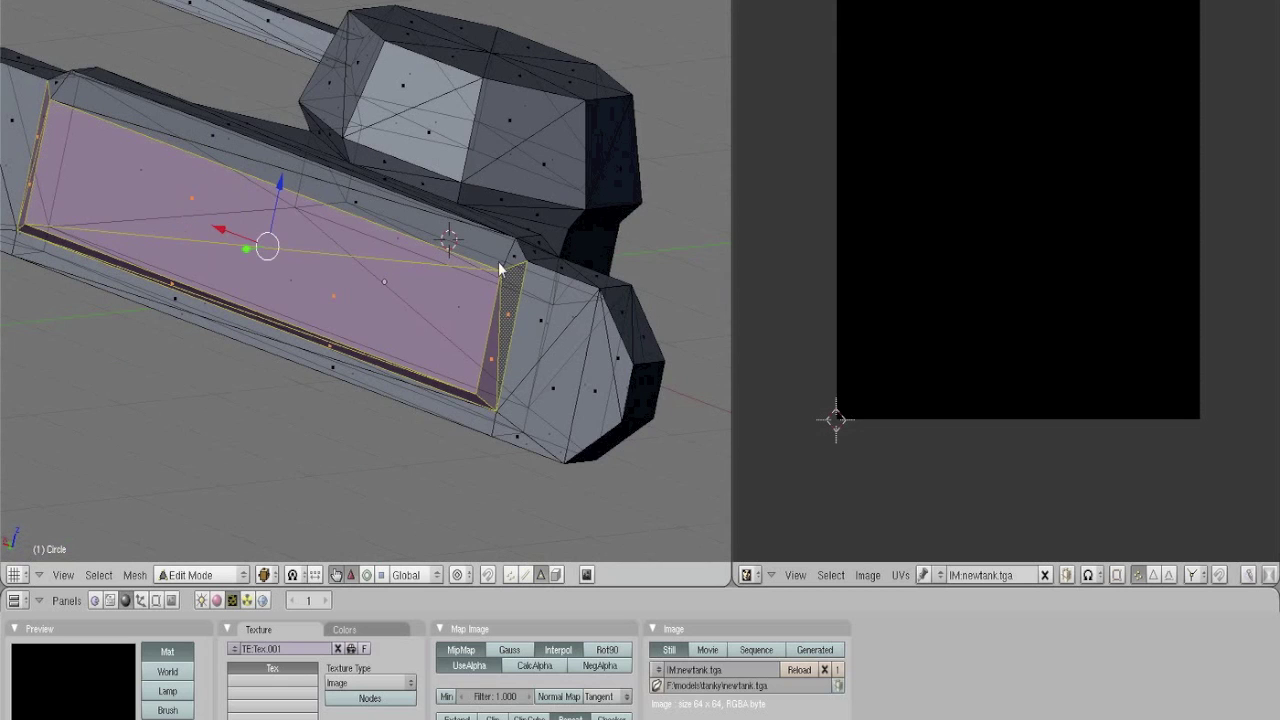
pyautogui.keyDown('shift'); pyautogui.rightClick(343, 200); pyautogui.keyUp('shift')
pyautogui.moveTo(212, 153); pyautogui.dragTo(210, 224, button='middle')
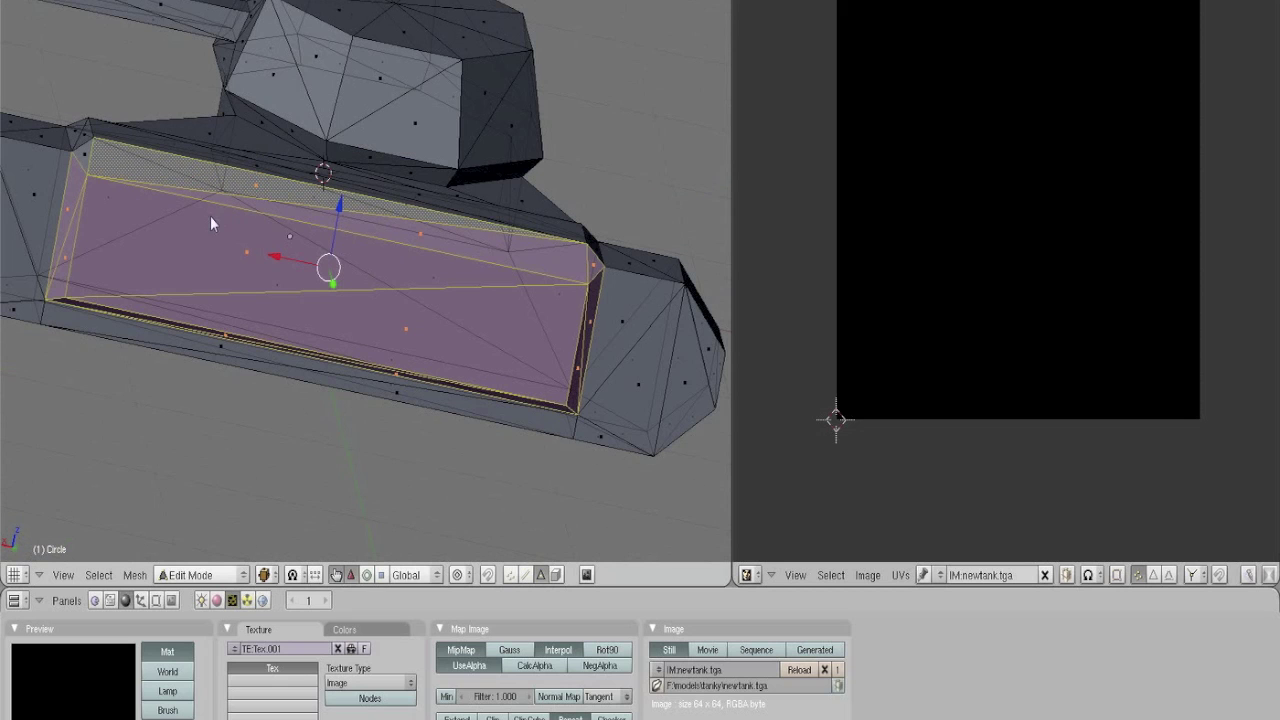
pyautogui.keyDown('shift'); pyautogui.rightClick(85, 160); pyautogui.keyUp('shift')
# Unwrap the selected side panel faces with Project From View in the front view
pyautogui.moveTo(420, 280); pyautogui.dragTo(437, 296, button='middle')
pyautogui.press('KP_3')
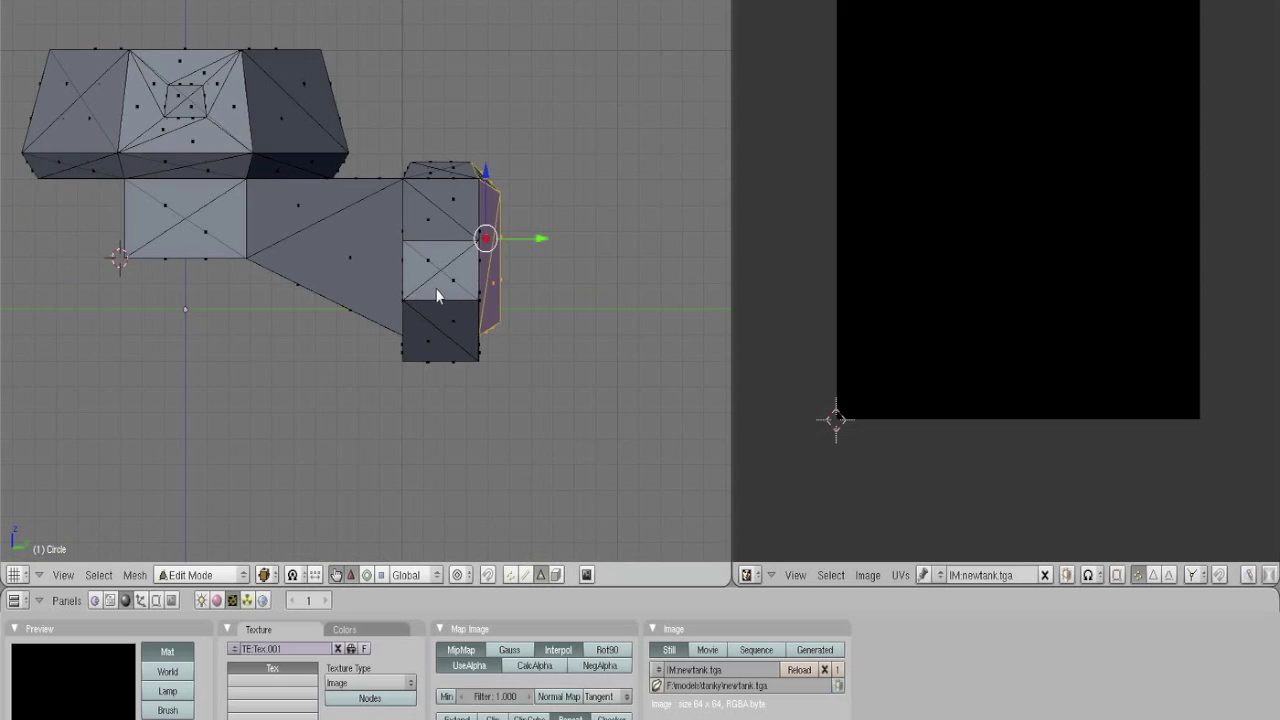
pyautogui.press('KP_1')
pyautogui.press('KP_3')
pyautogui.press('KP_1')
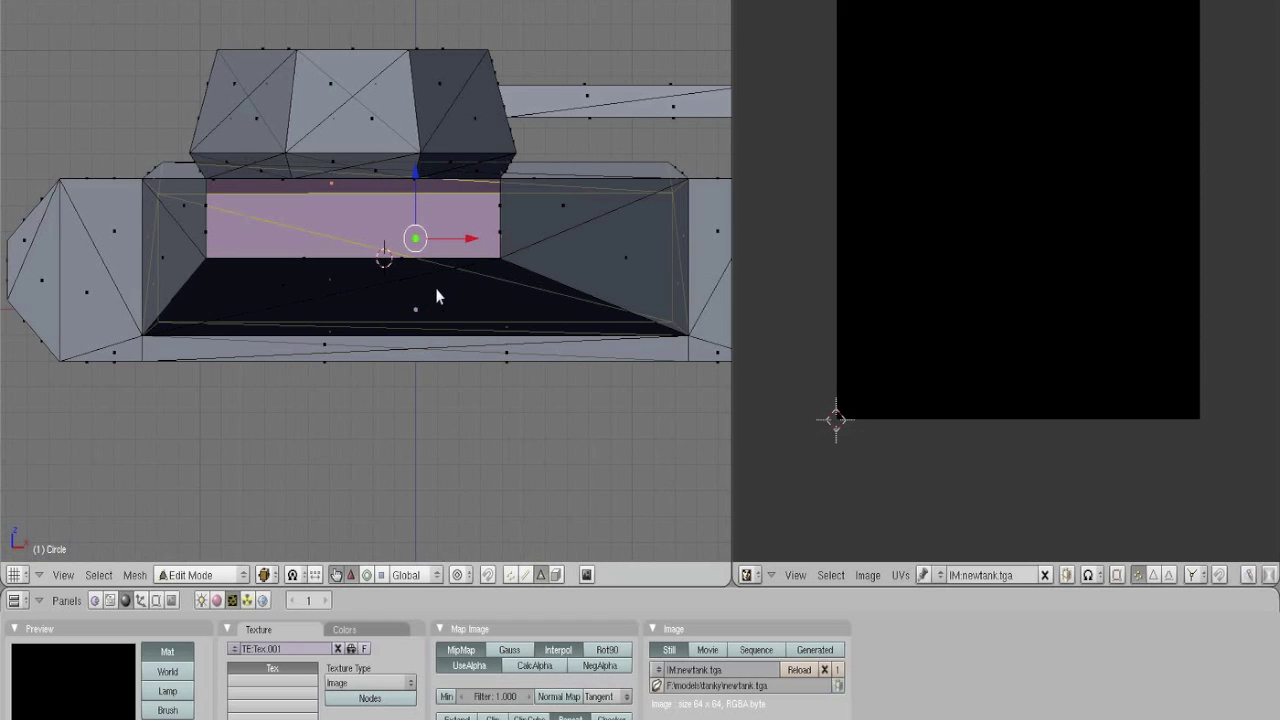
pyautogui.press('u')
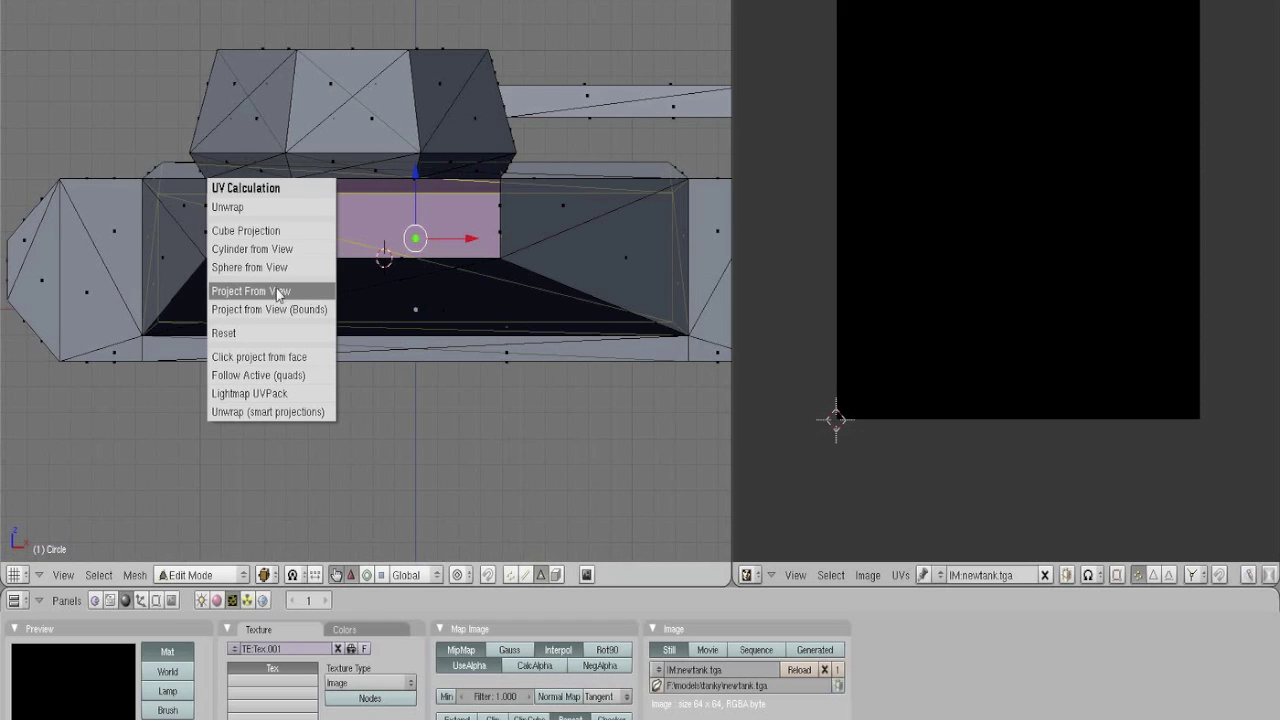
pyautogui.click(277, 290)
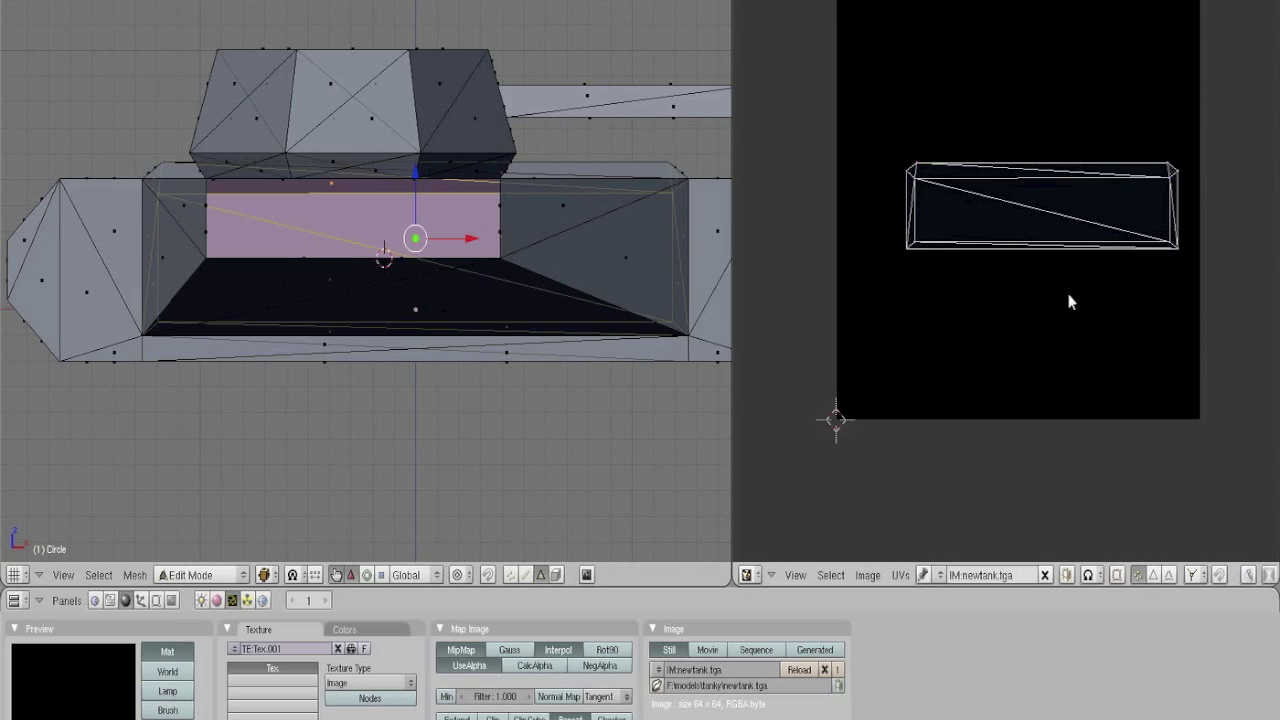
# Move the whole side panel UV island off the image to just below the texture
pyautogui.press('a')
pyautogui.press('a')
pyautogui.press('a')
pyautogui.moveTo(1017, 309); pyautogui.dragTo(991, 461)
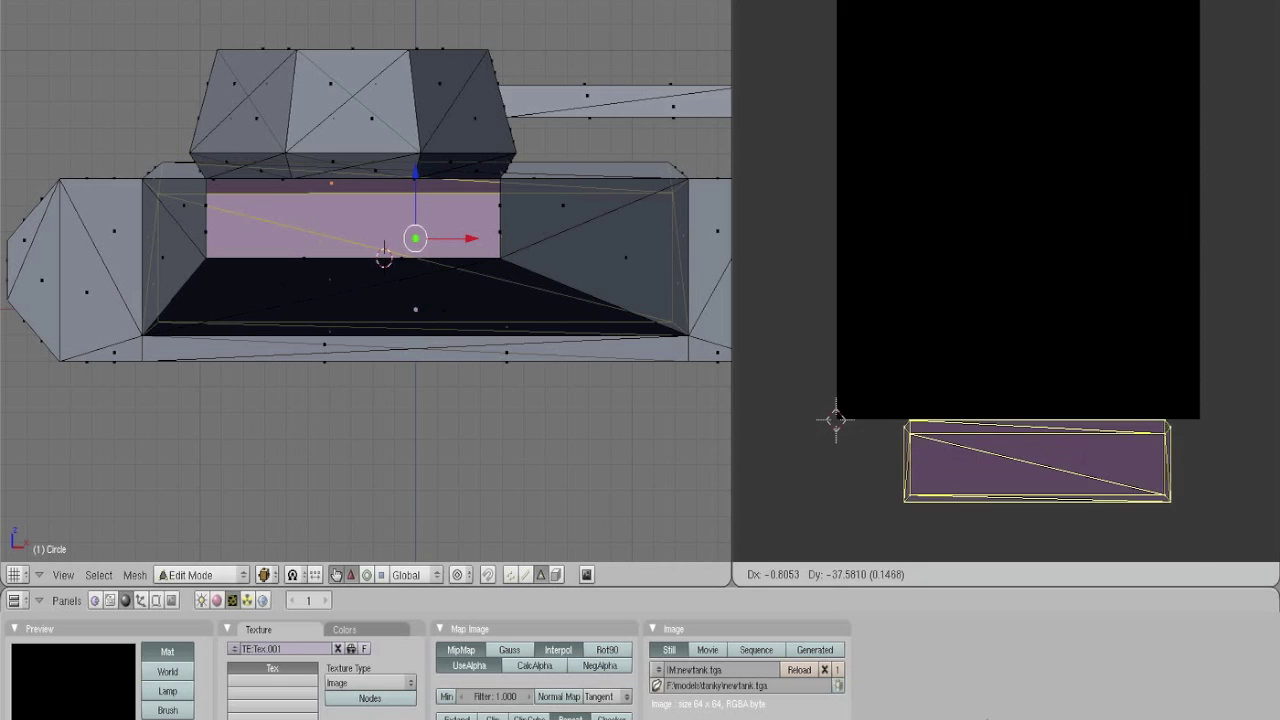
pyautogui.click(986, 718)
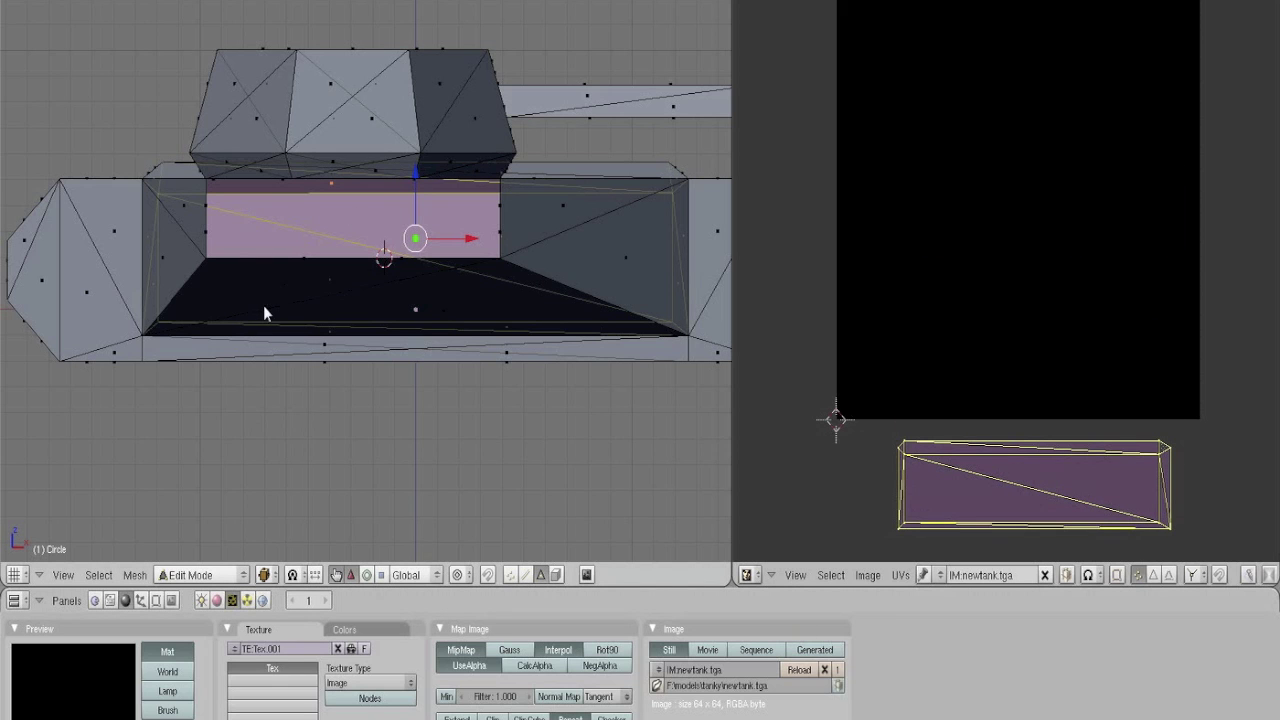
# Select the upper faces of the raised side panel in the top view, including the bevel faces at both ends
pyautogui.press('KP_7')
pyautogui.scroll(-2, 175, 178)
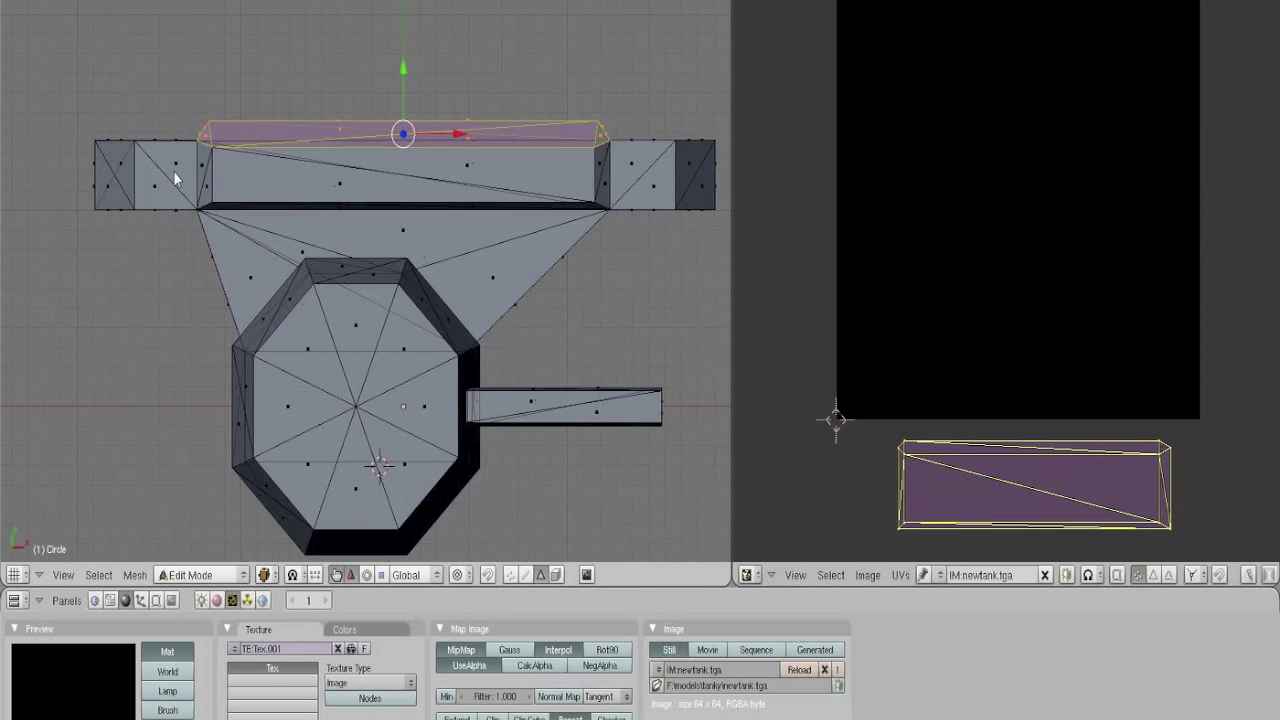
pyautogui.rightClick(198, 167)
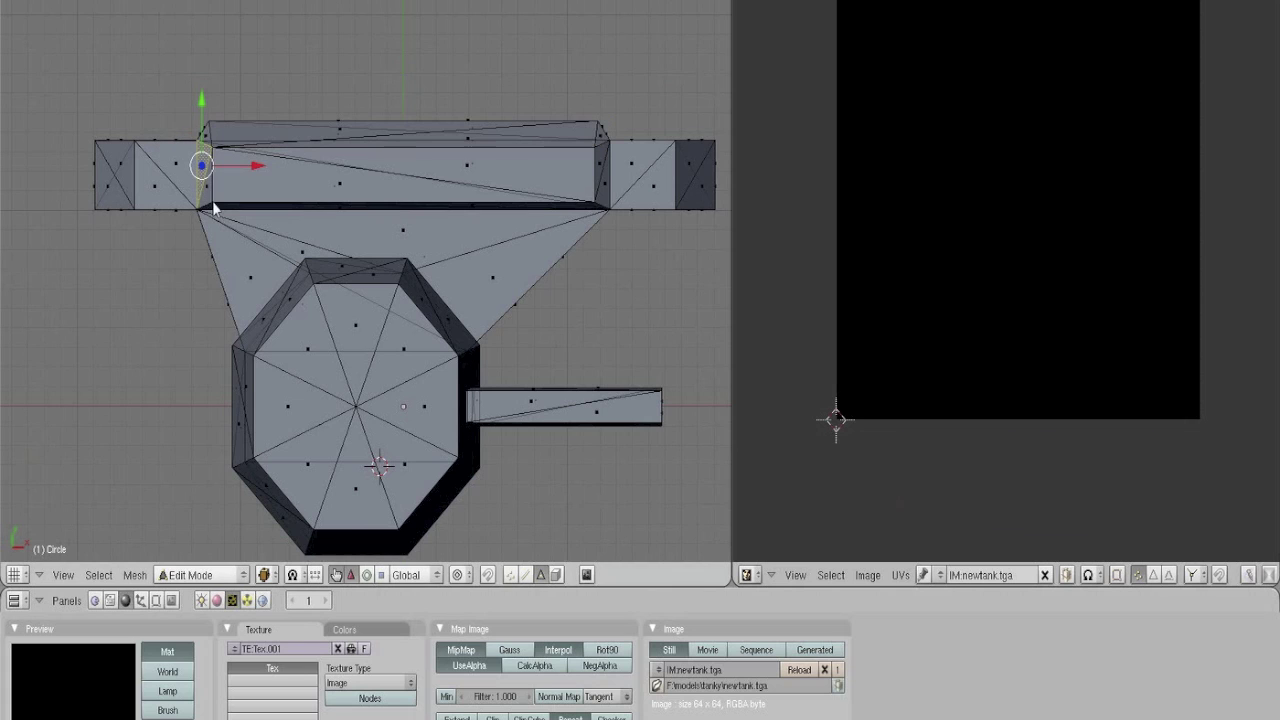
pyautogui.keyDown('shift'); pyautogui.rightClick(603, 160); pyautogui.keyUp('shift')
pyautogui.press('f')
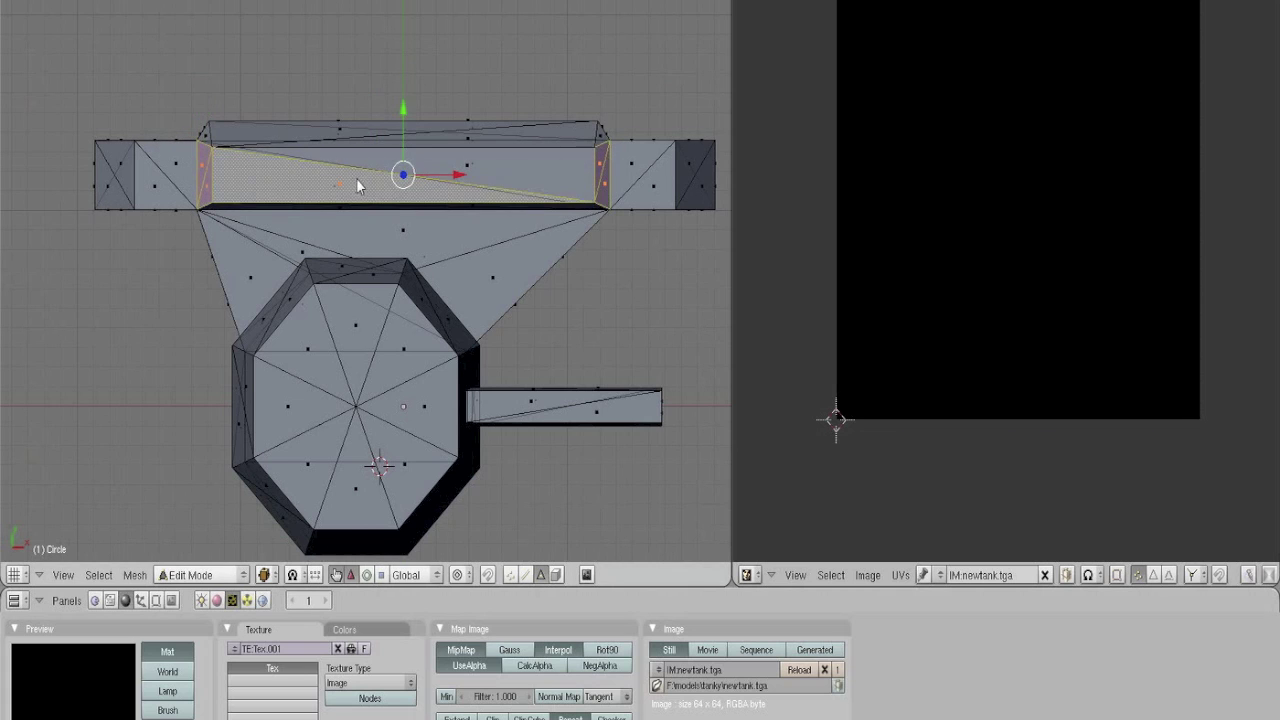
pyautogui.moveTo(457, 210)
pyautogui.mouseDown(button='middle')
pyautogui.moveTo(384, 224)
pyautogui.moveTo(479, 198)
pyautogui.mouseUp(button='middle')
pyautogui.press('KP_1')
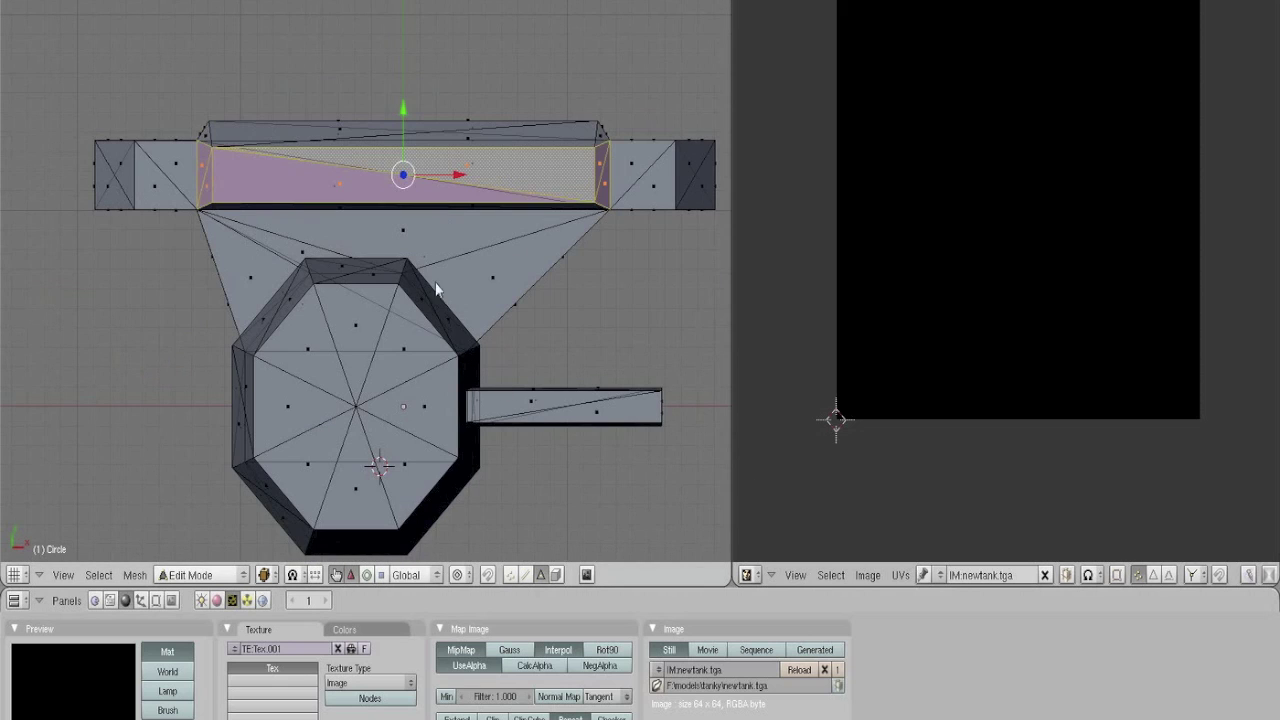
# Unwrap the selected upper panel faces with Project From View and move their island to the texture's lower-left corner
pyautogui.press('u')
pyautogui.click(447, 246)
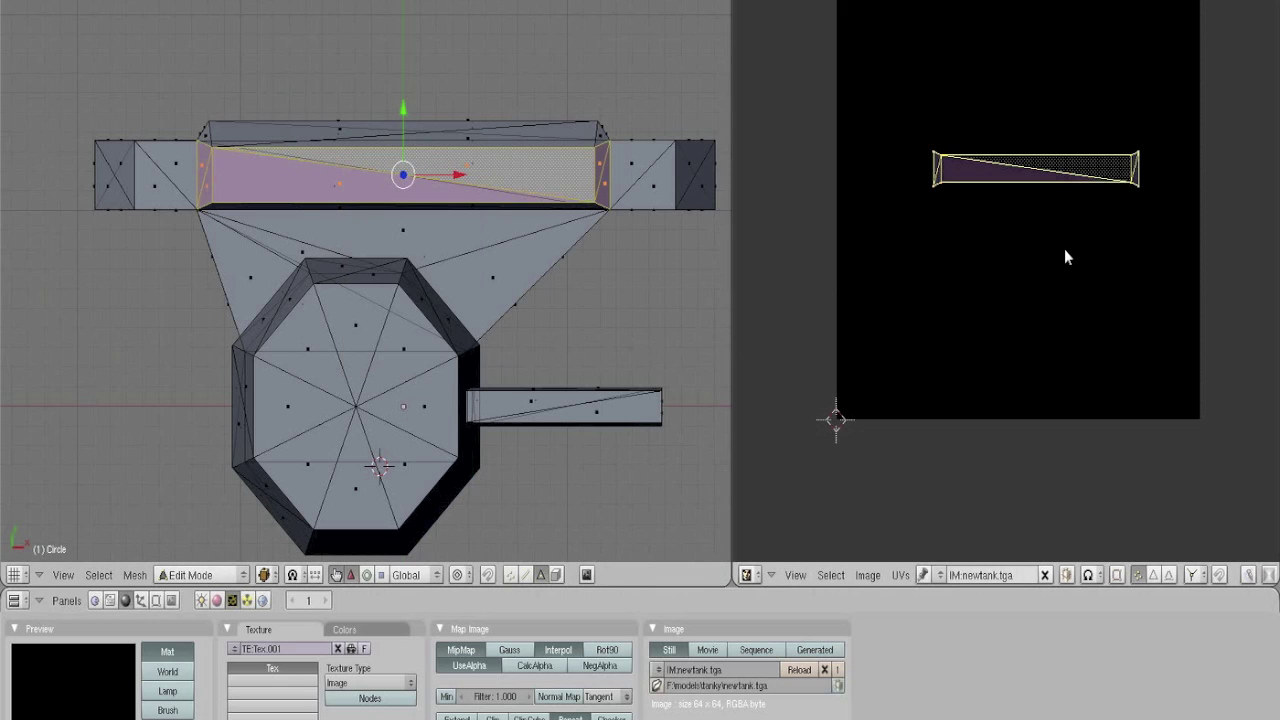
pyautogui.press('g')
pyautogui.click(861, 540)
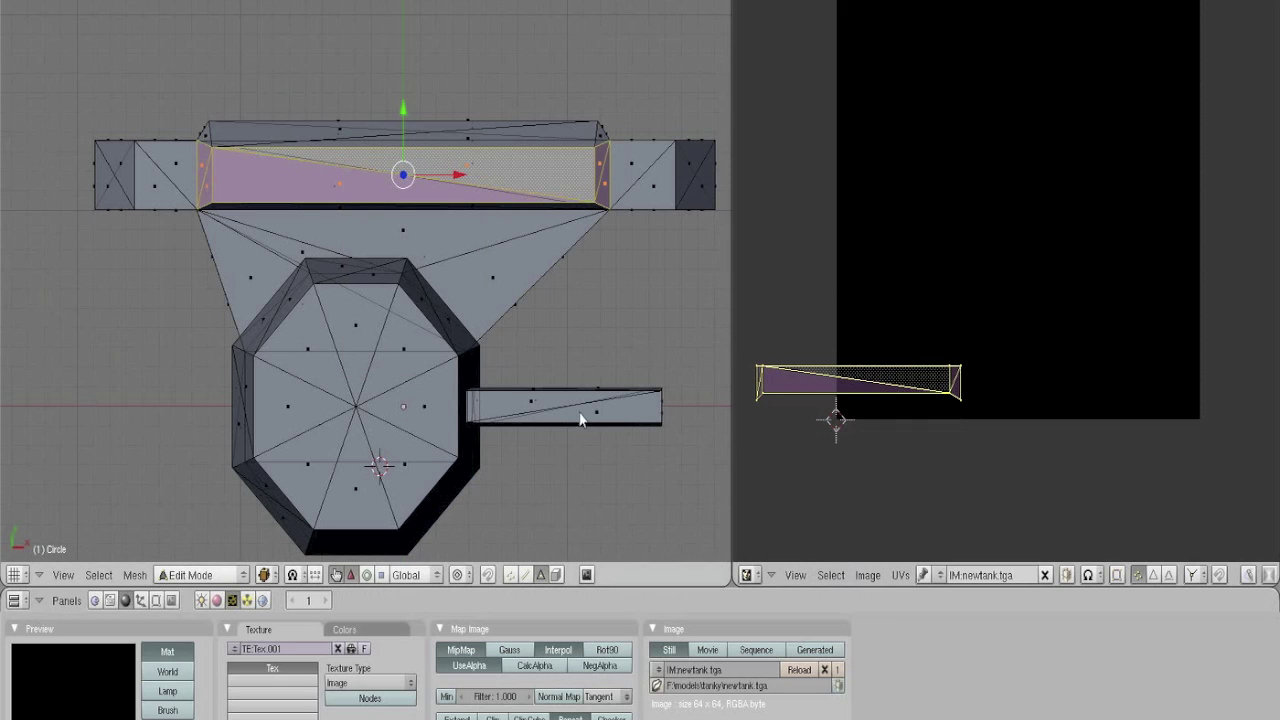
# With all islands displayed, select the linked upper-panel strip island and move it outside the texture, below its lower-left corner
pyautogui.press('a')
pyautogui.press('a')
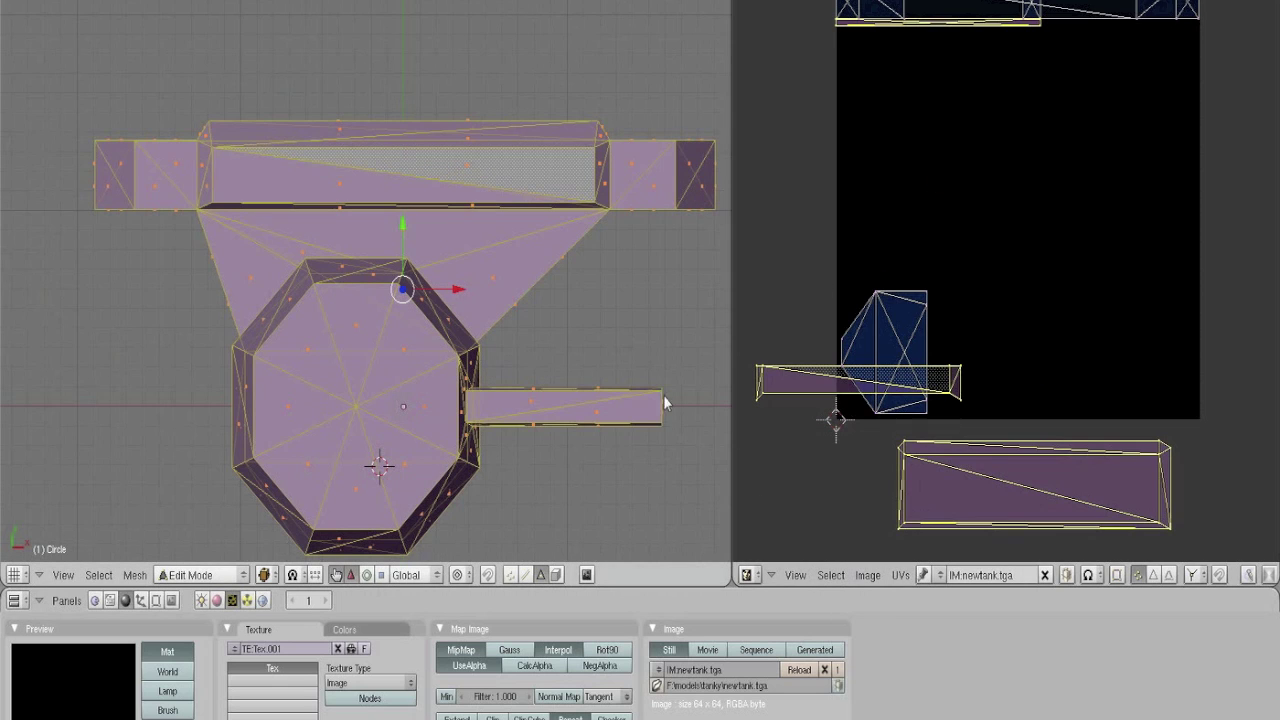
pyautogui.press('a')
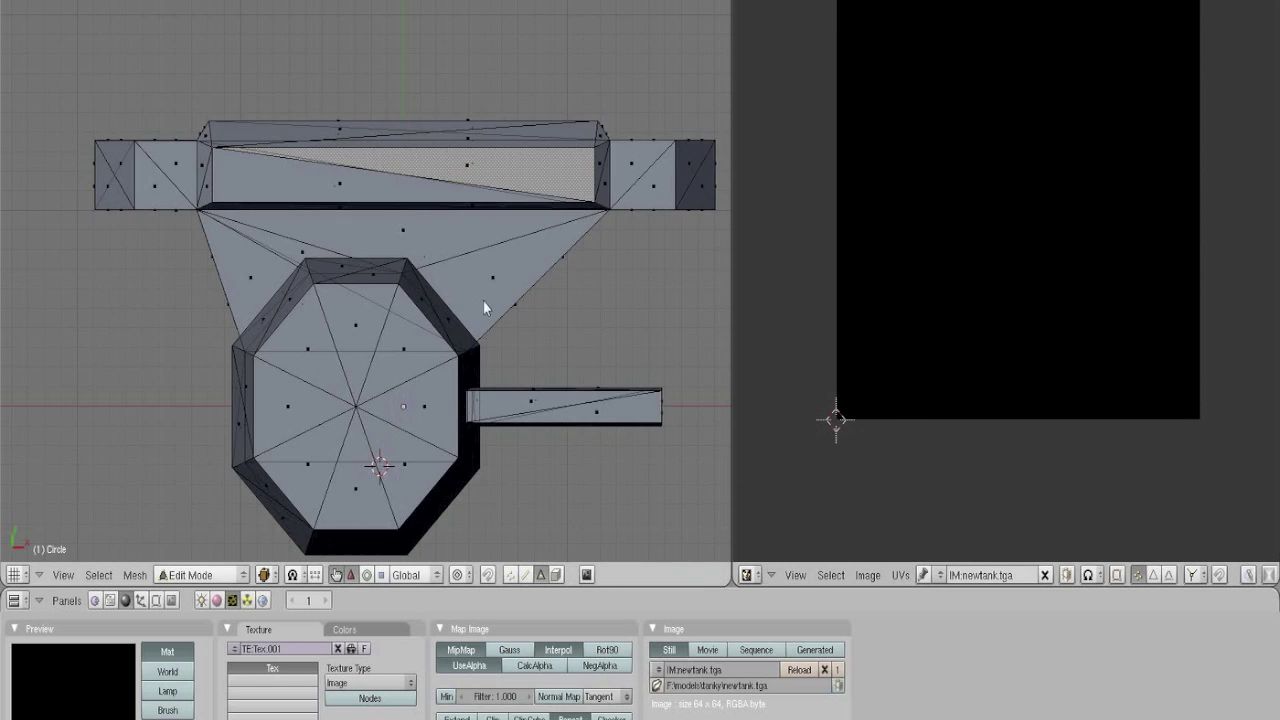
pyautogui.press('a')
pyautogui.press('a')
pyautogui.rightClick(845, 390)
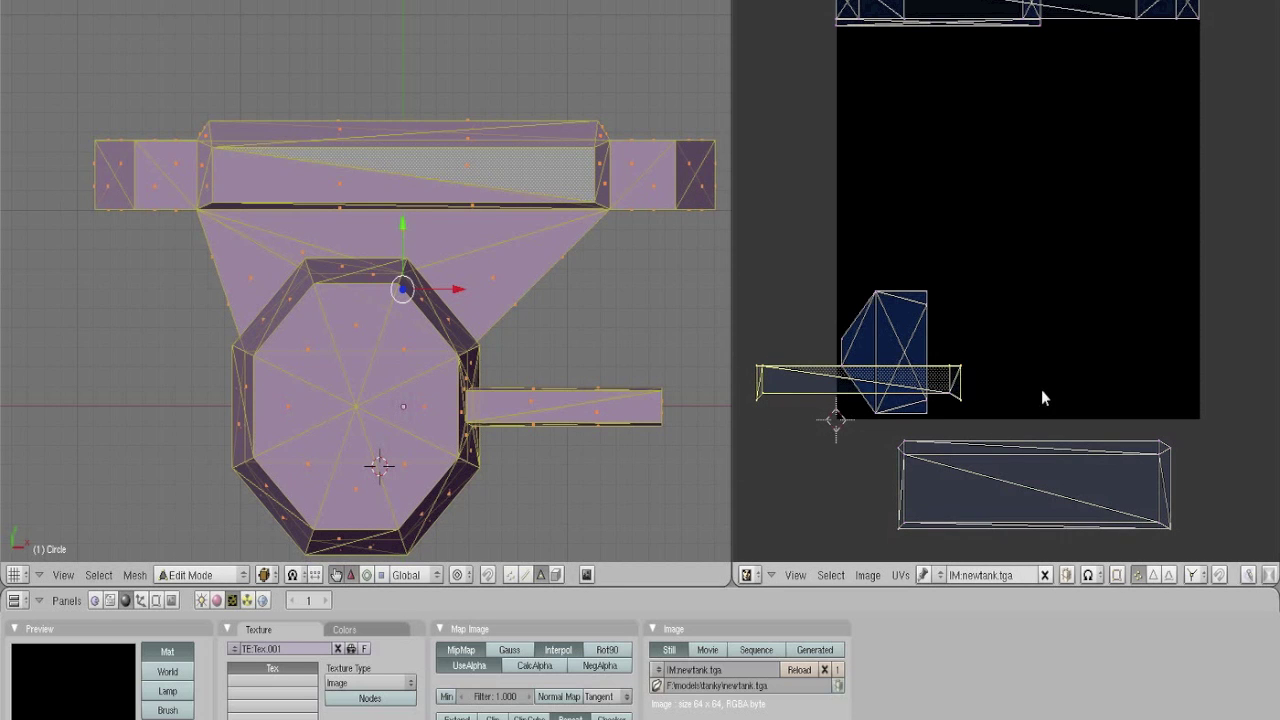
pyautogui.press('l')
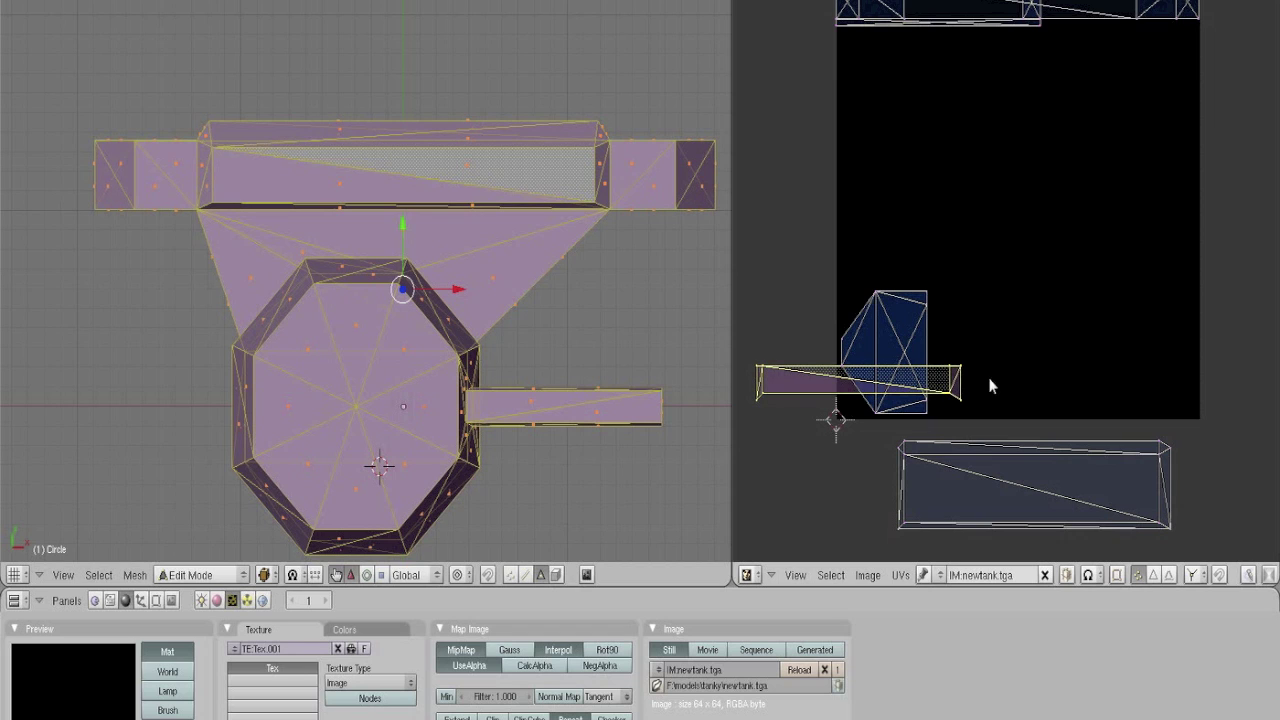
pyautogui.scroll(-1, 997, 385)
pyautogui.press('g')
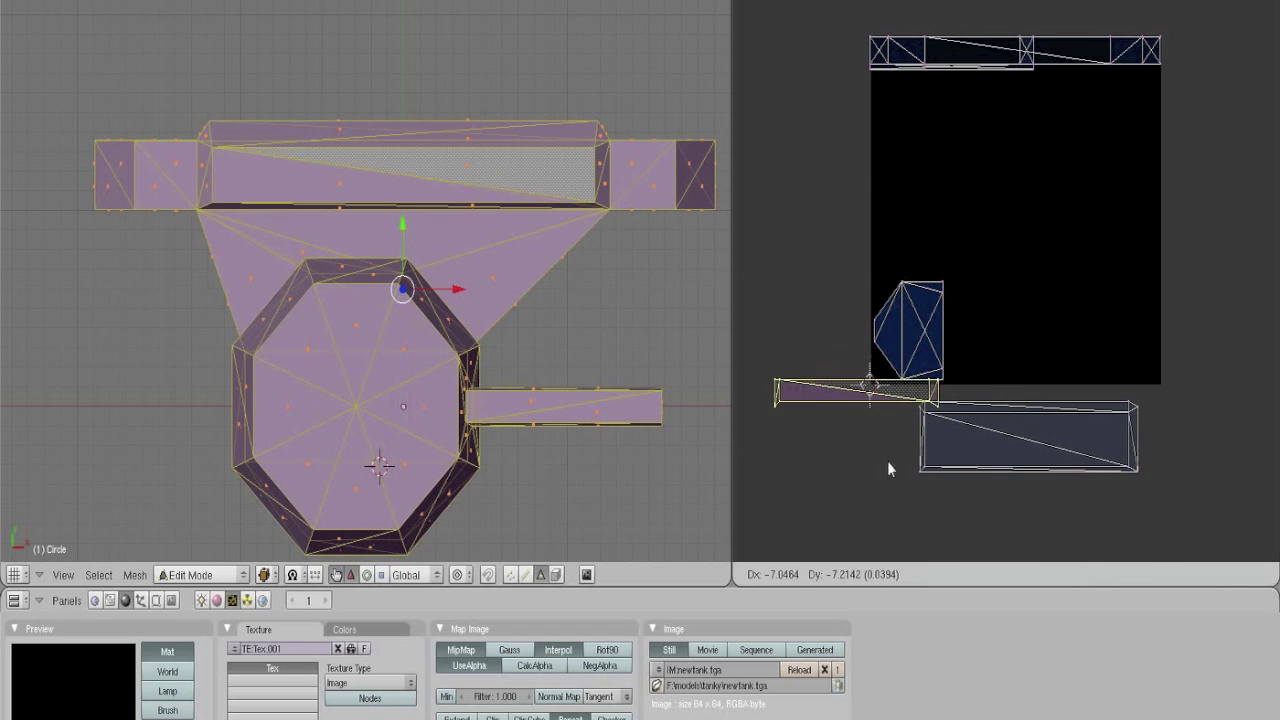
pyautogui.click(886, 487)
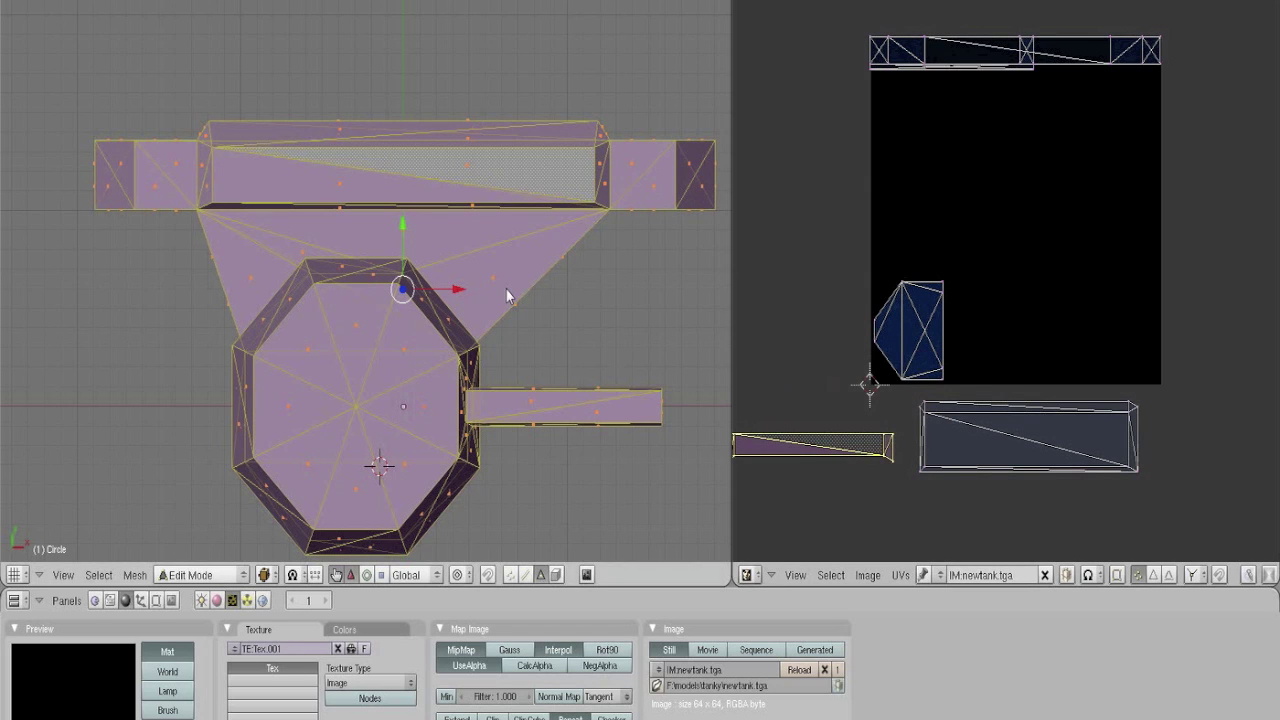
# Select the two thin bevel faces along the inner edge of the track's raised panel, facing the turret
pyautogui.moveTo(329, 276); pyautogui.dragTo(308, 251, button='middle')
pyautogui.moveTo(271, 211); pyautogui.dragTo(294, 188, button='middle')
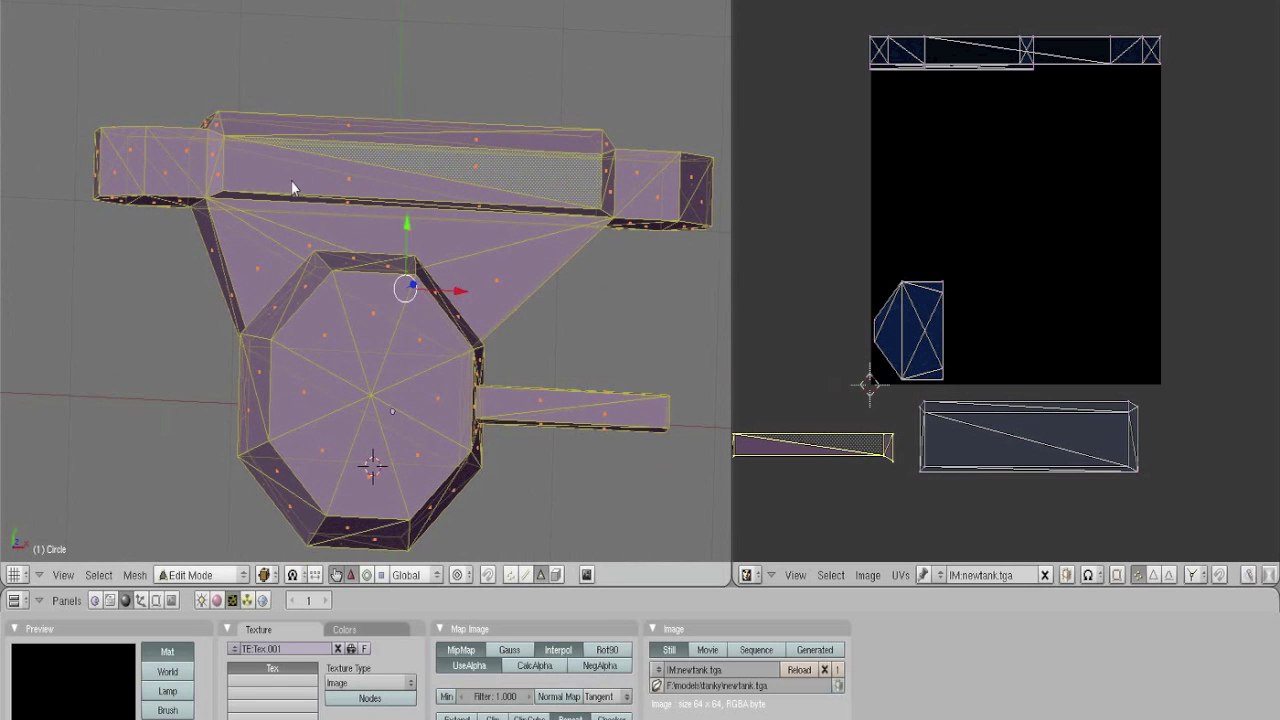
pyautogui.keyDown('alt'); pyautogui.rightClick(347, 207); pyautogui.keyUp('alt')
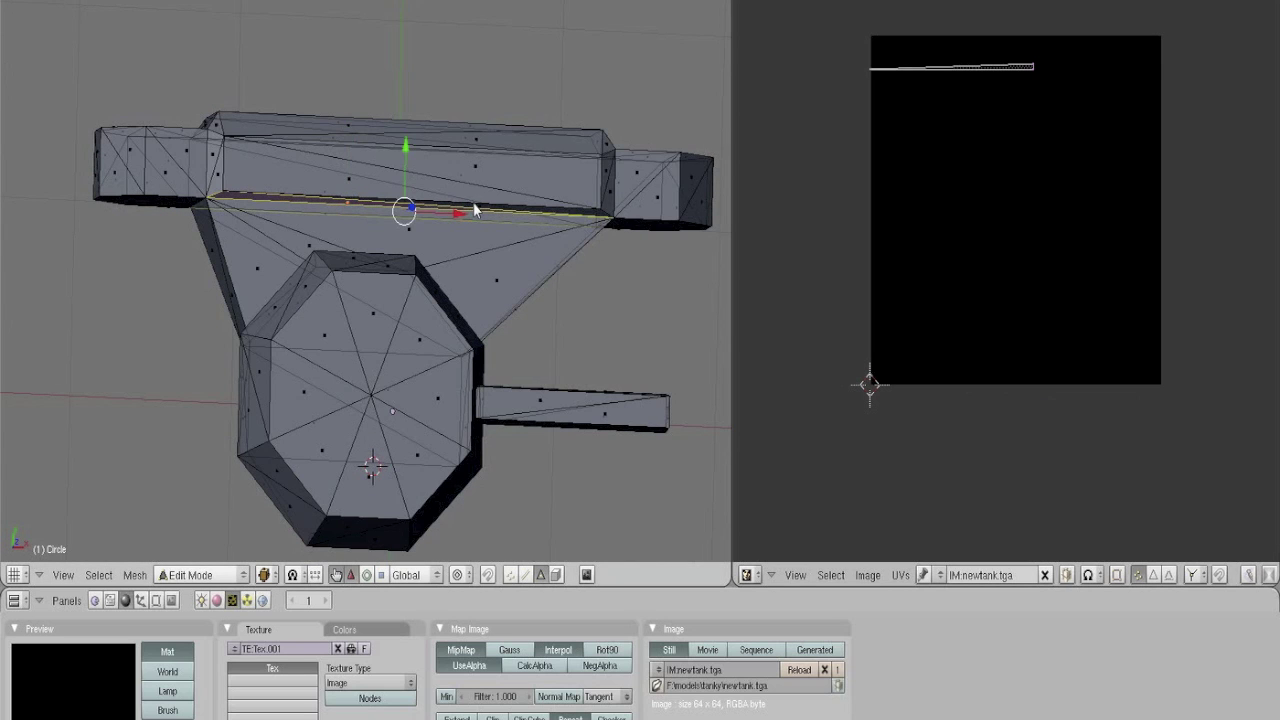
pyautogui.scroll(3, 472, 212)
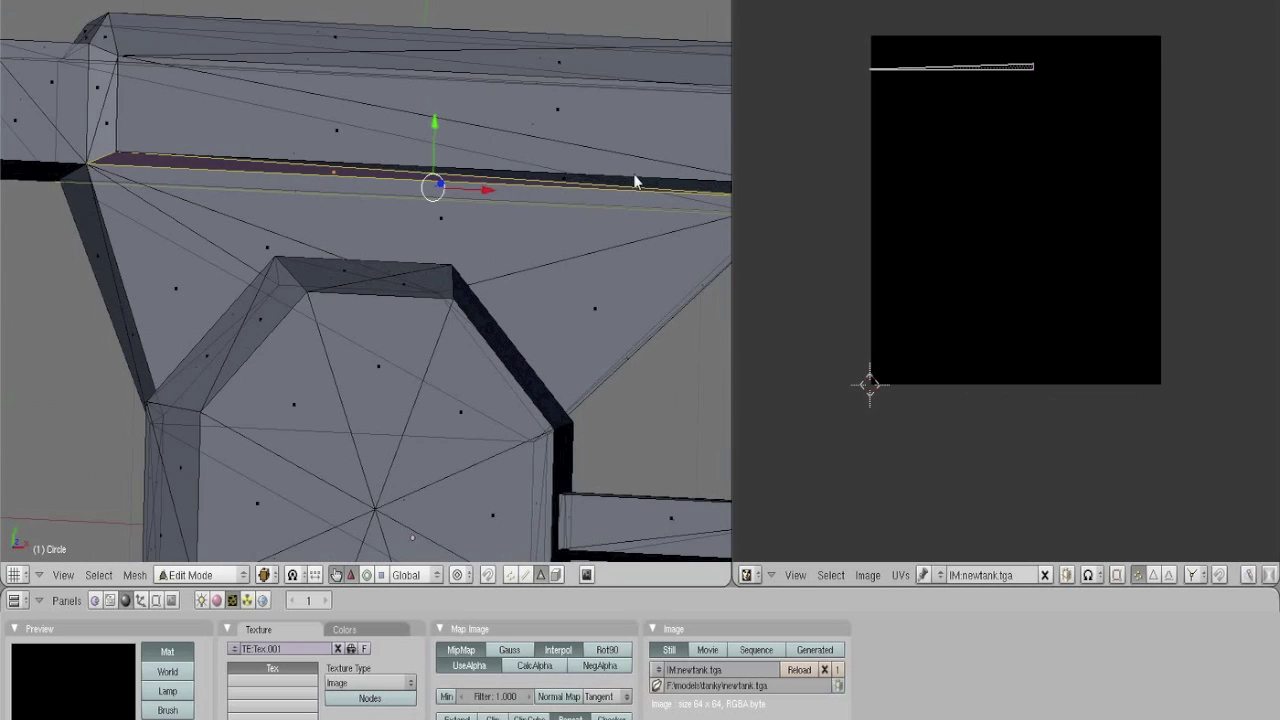
pyautogui.scroll(-1, 610, 195)
pyautogui.keyDown('alt'); pyautogui.rightClick(497, 203); pyautogui.keyUp('alt')
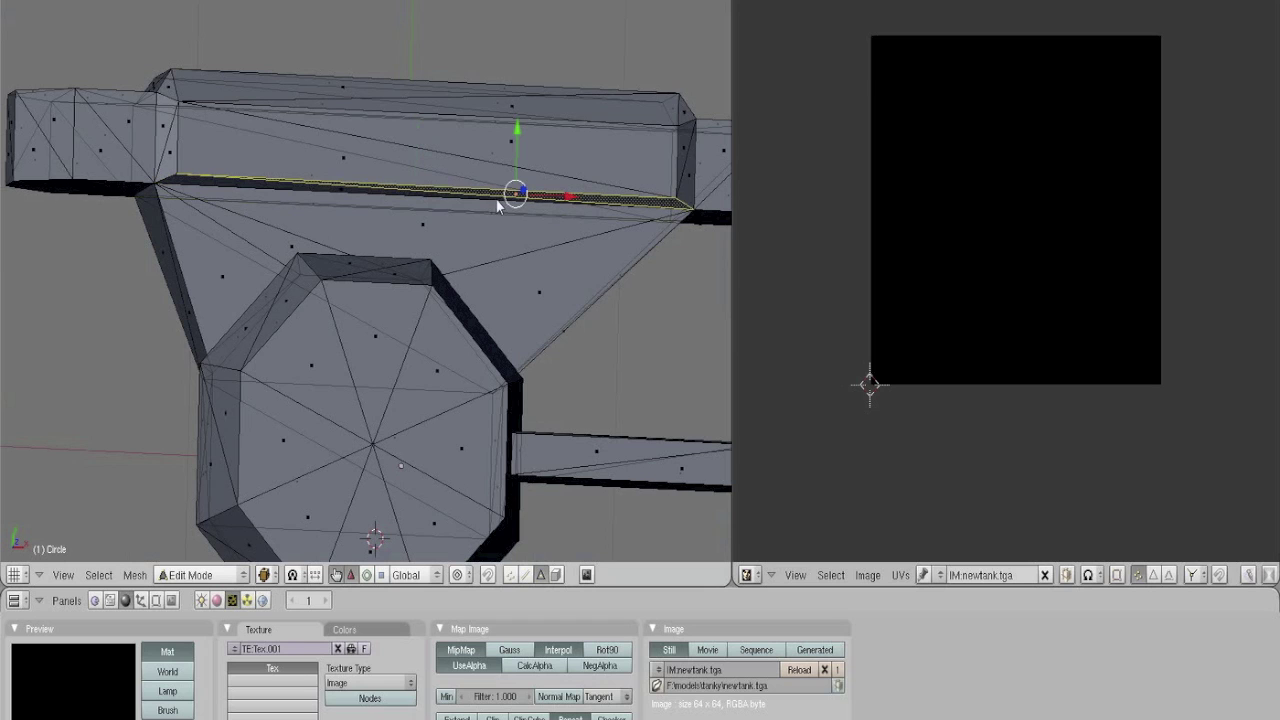
pyautogui.keyDown('alt'); pyautogui.rightClick(315, 187); pyautogui.keyUp('alt')
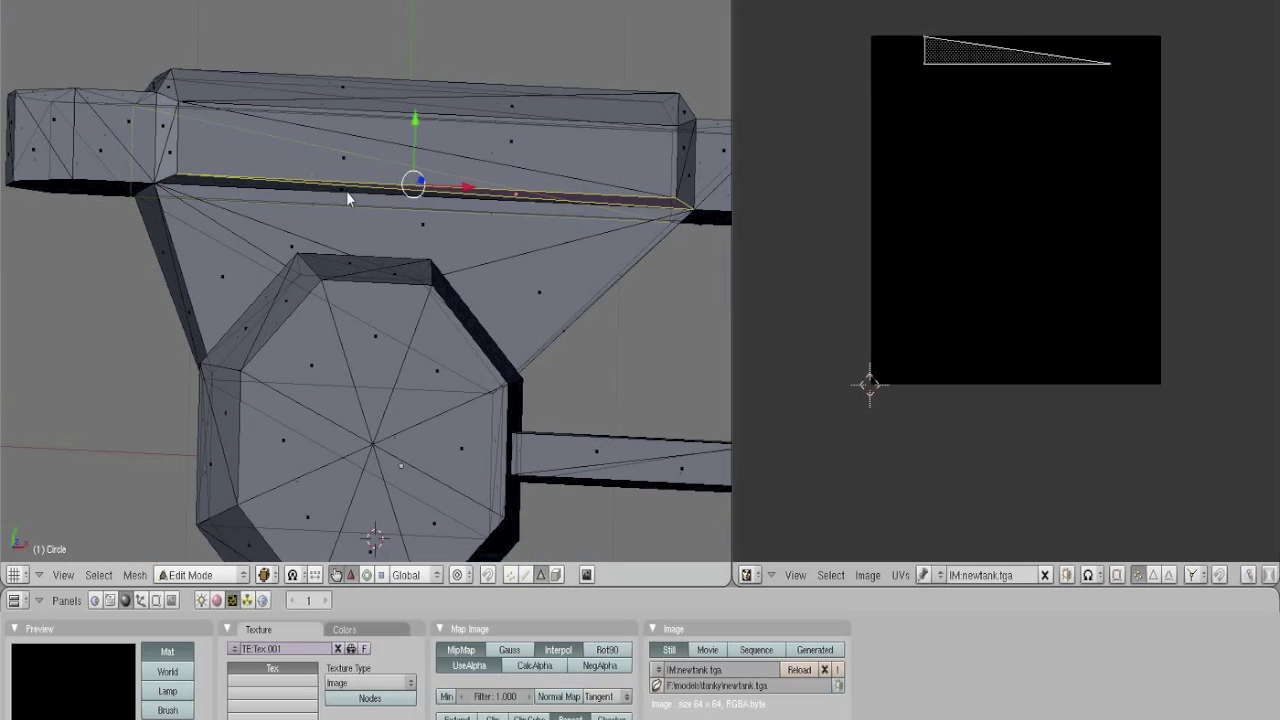
pyautogui.keyDown('alt'); pyautogui.rightClick(340, 198); pyautogui.keyUp('alt')
# Unwrap the thin bevel faces with Project From View in the front view and move their island below the texture
pyautogui.press('KP_1')
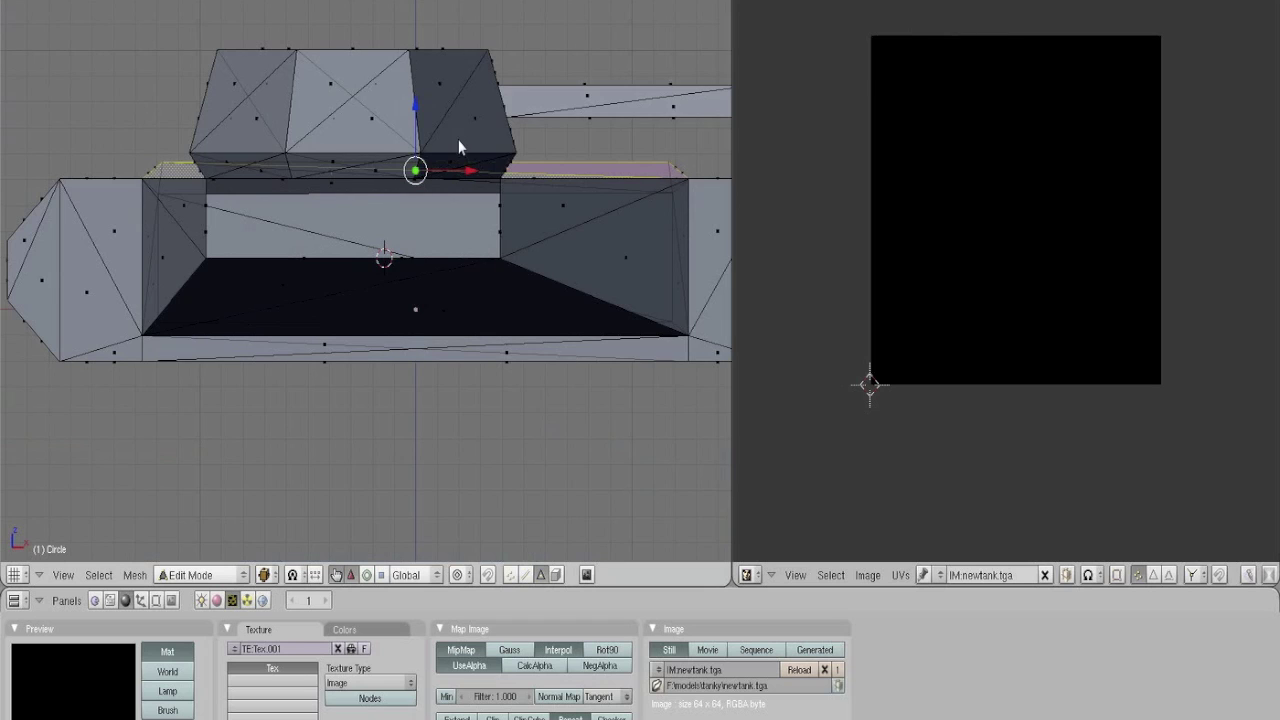
pyautogui.press('u')
pyautogui.click(447, 246)
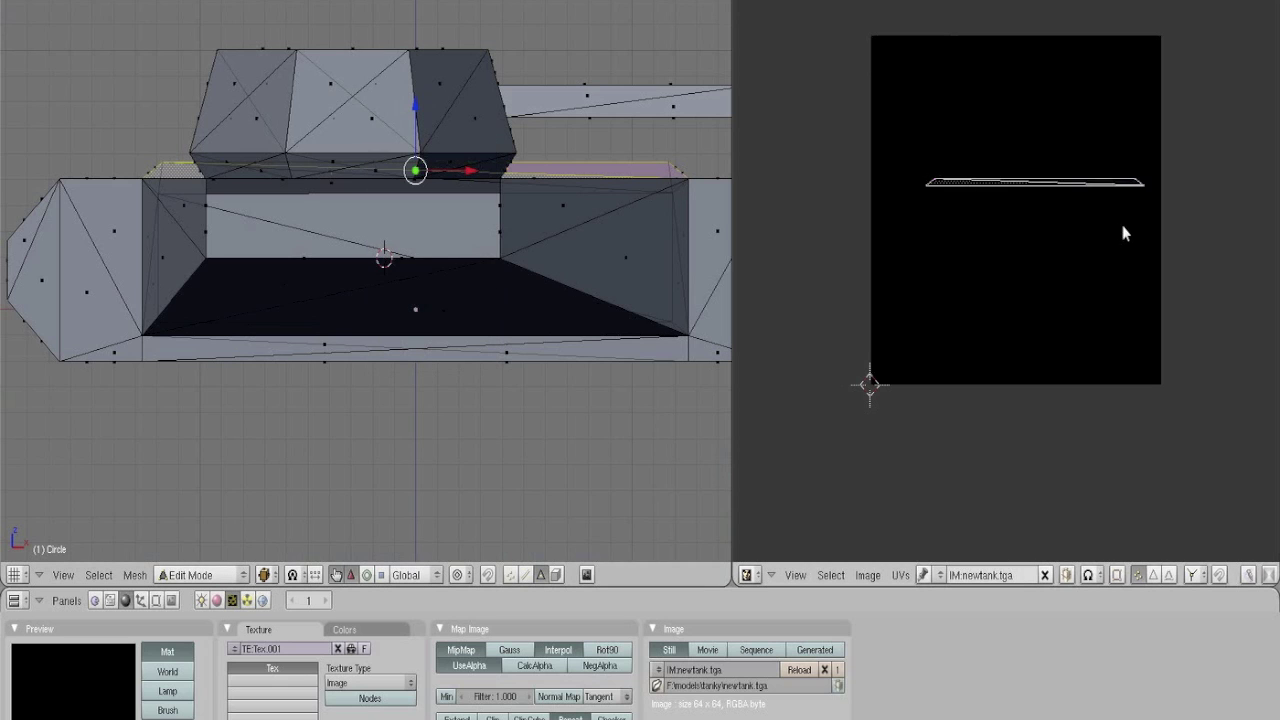
pyautogui.press('g')
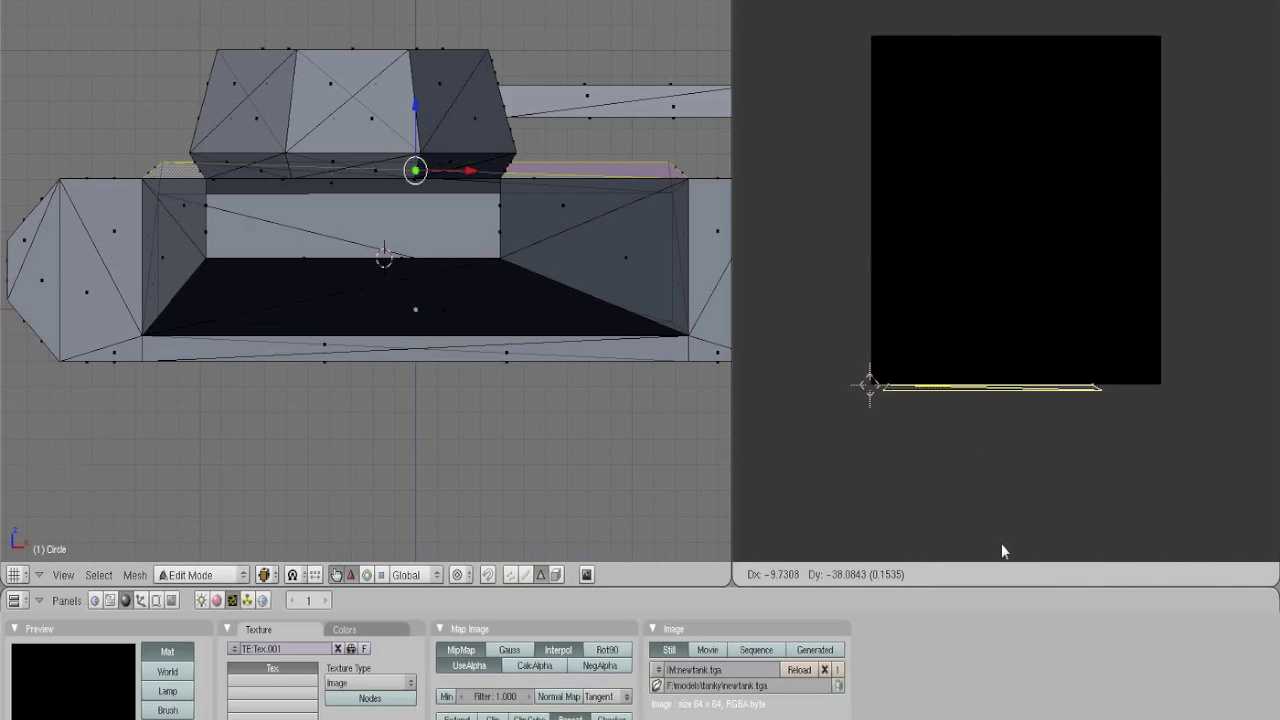
pyautogui.click(1005, 650)
# Unwrap the two hull underside faces with Project From View in the top view and move their island left of the texture
pyautogui.moveTo(335, 297); pyautogui.dragTo(279, 358, button='middle')
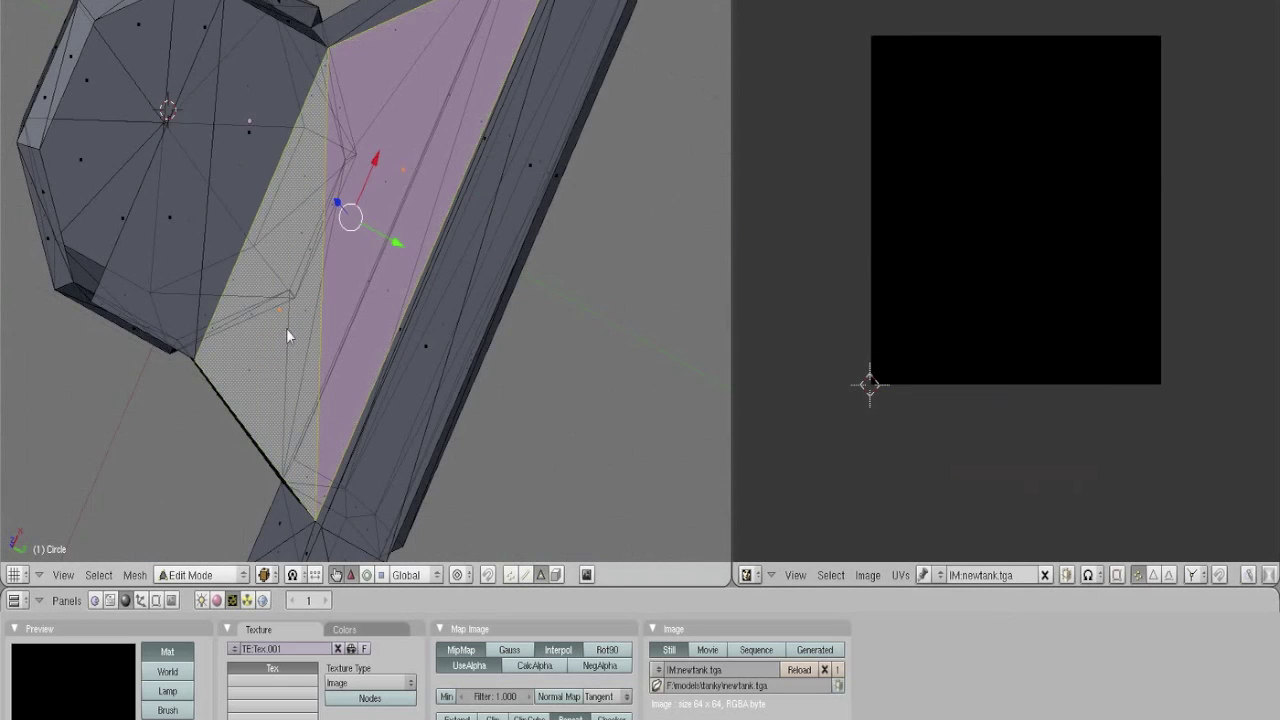
pyautogui.press('KP_1')
pyautogui.press('KP_3')
pyautogui.press('KP_1')
pyautogui.press('KP_7')
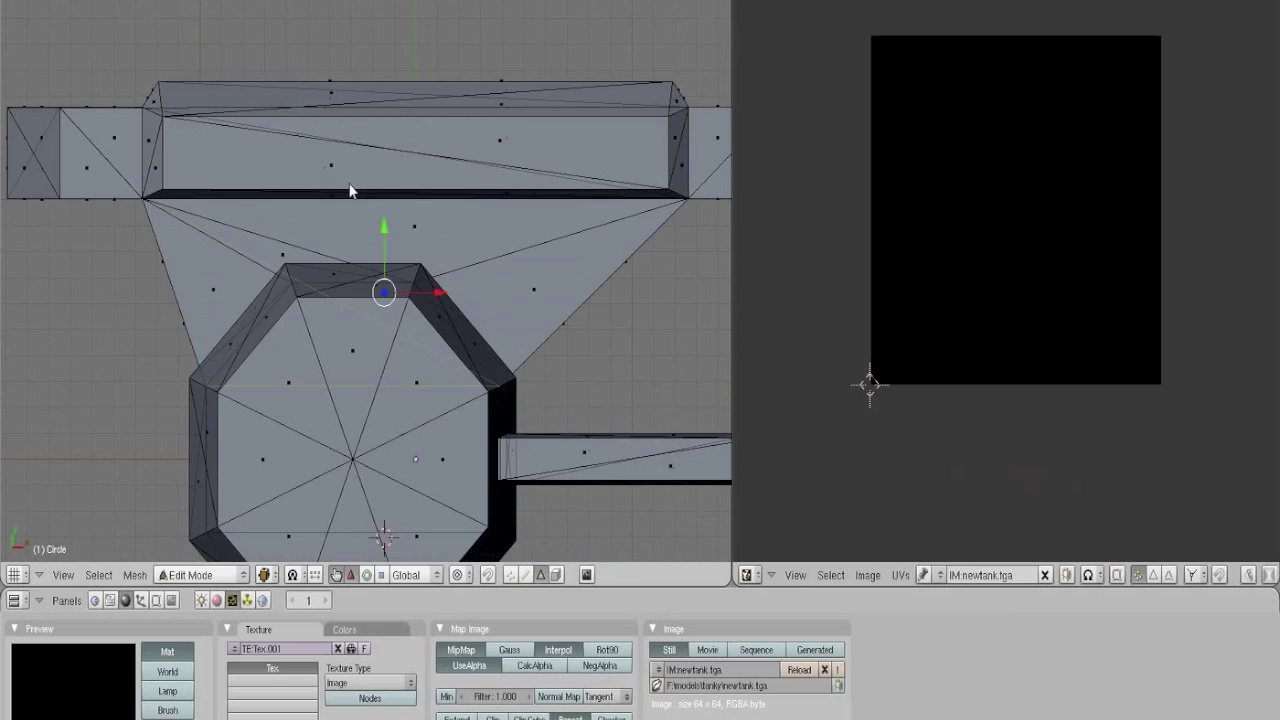
pyautogui.press('KP_1')
pyautogui.press('KP_7')
pyautogui.scroll(-3, 350, 189)
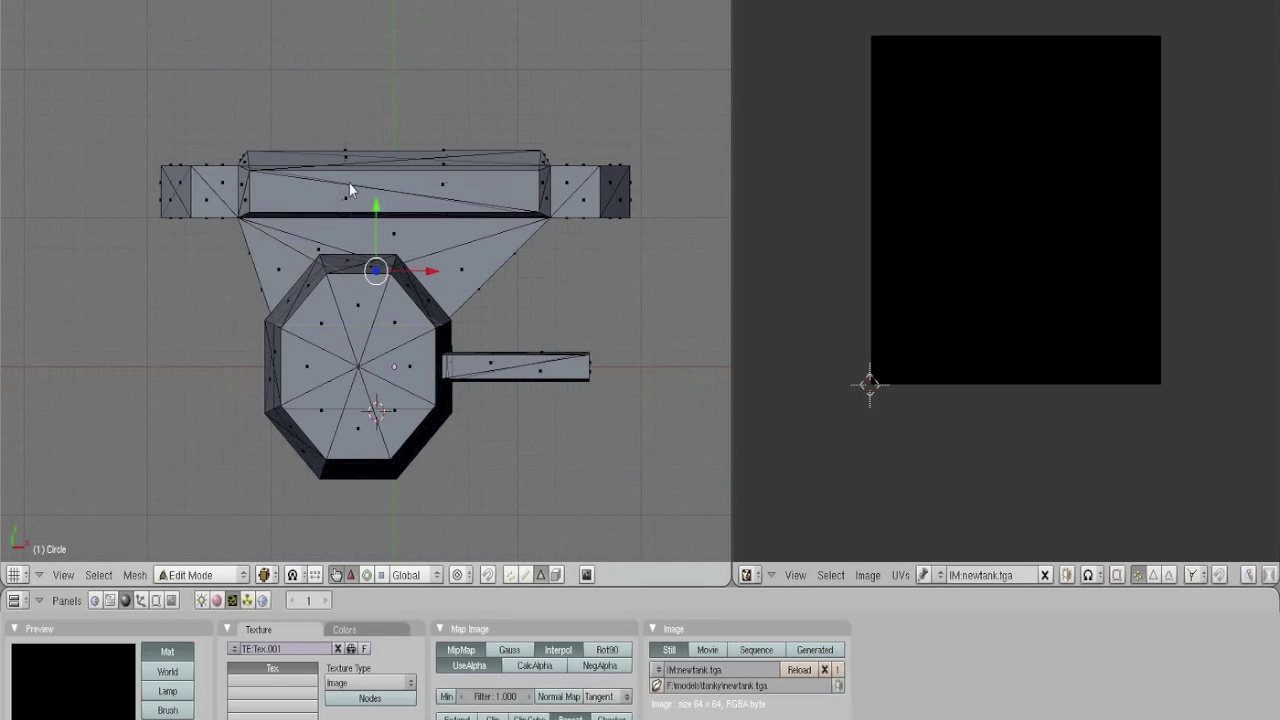
pyautogui.press('u')
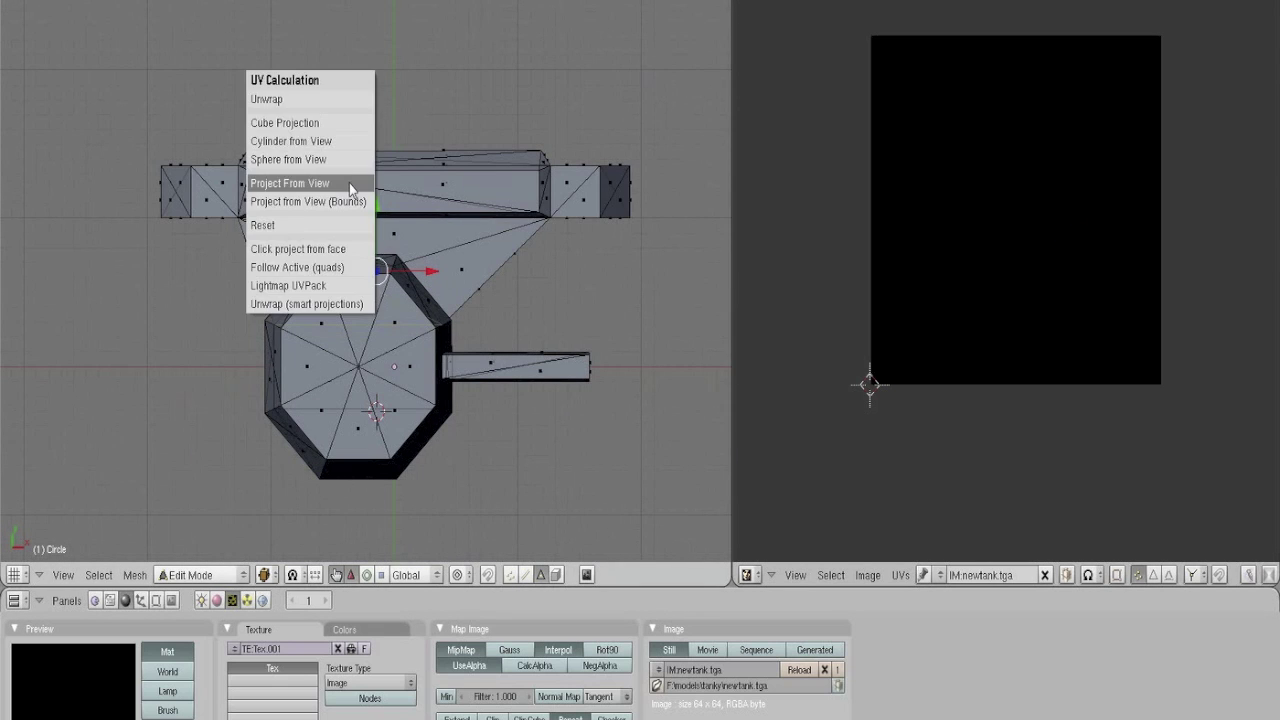
pyautogui.click(349, 183)
pyautogui.press('g')
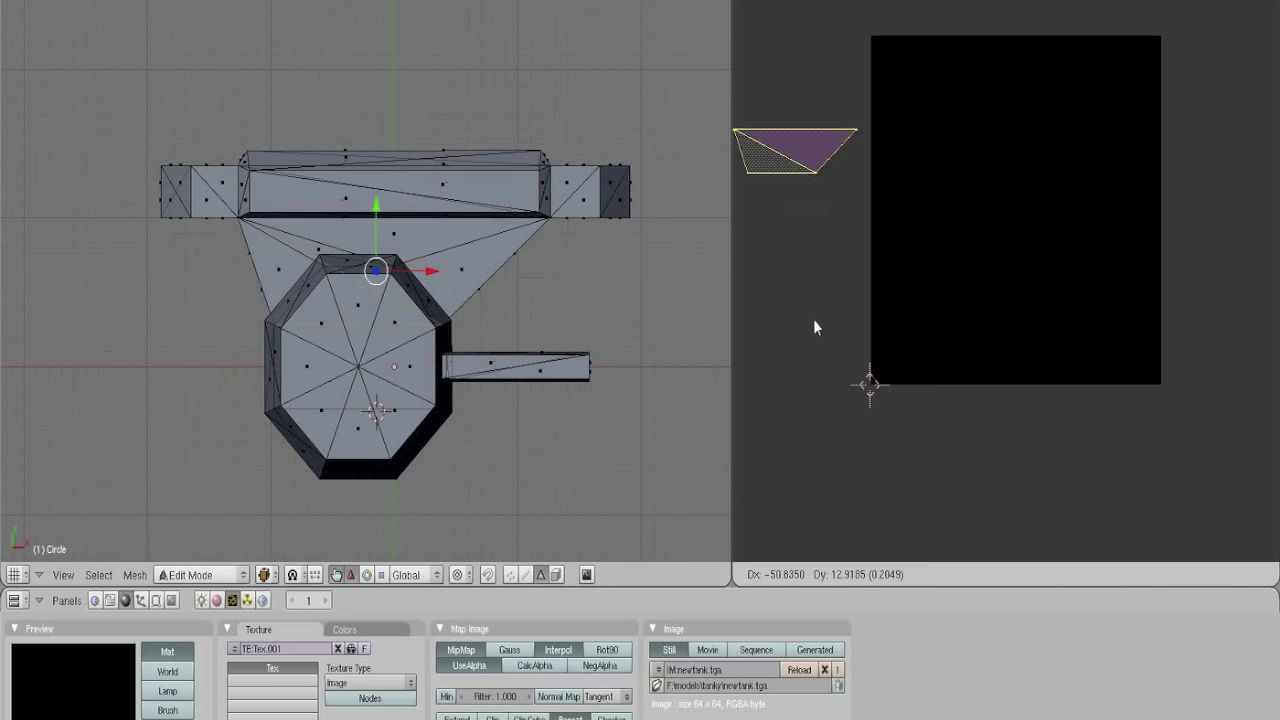
pyautogui.click(825, 323)
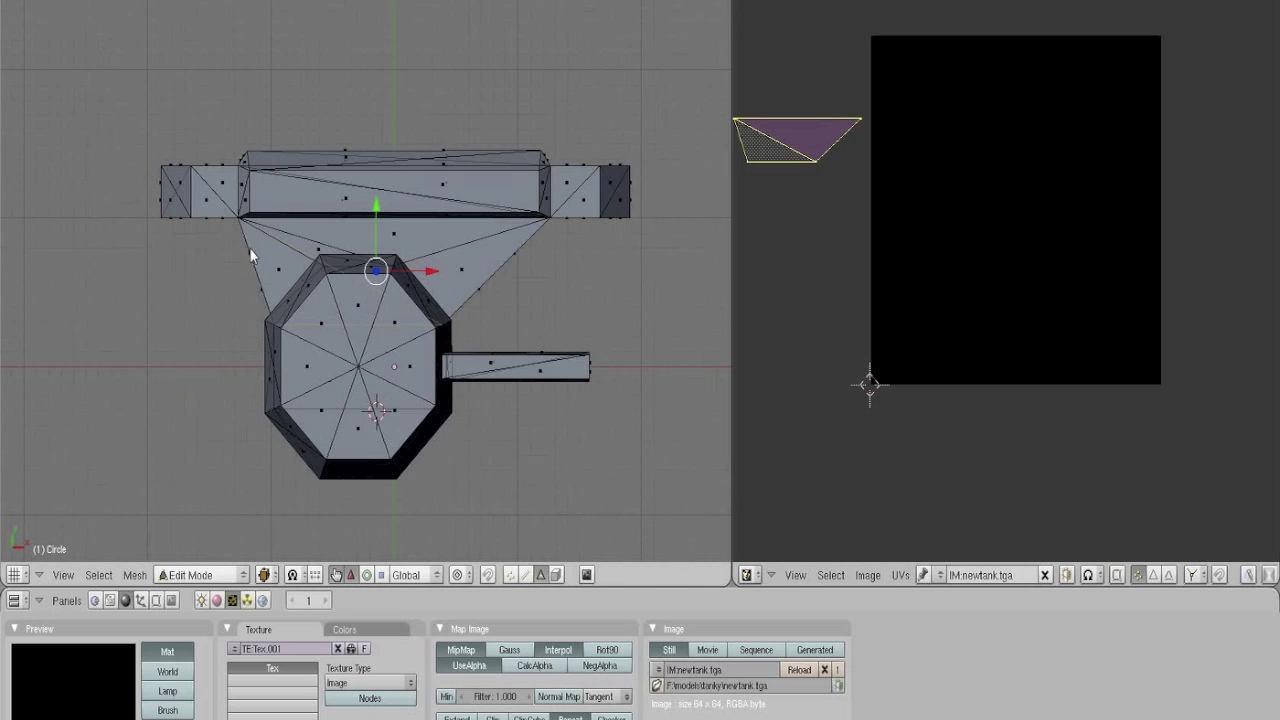
# Select the hull's upper faces between the track and the turret in the top view
pyautogui.rightClick(278, 264)
pyautogui.keyDown('shift'); pyautogui.rightClick(316, 247); pyautogui.keyUp('shift')
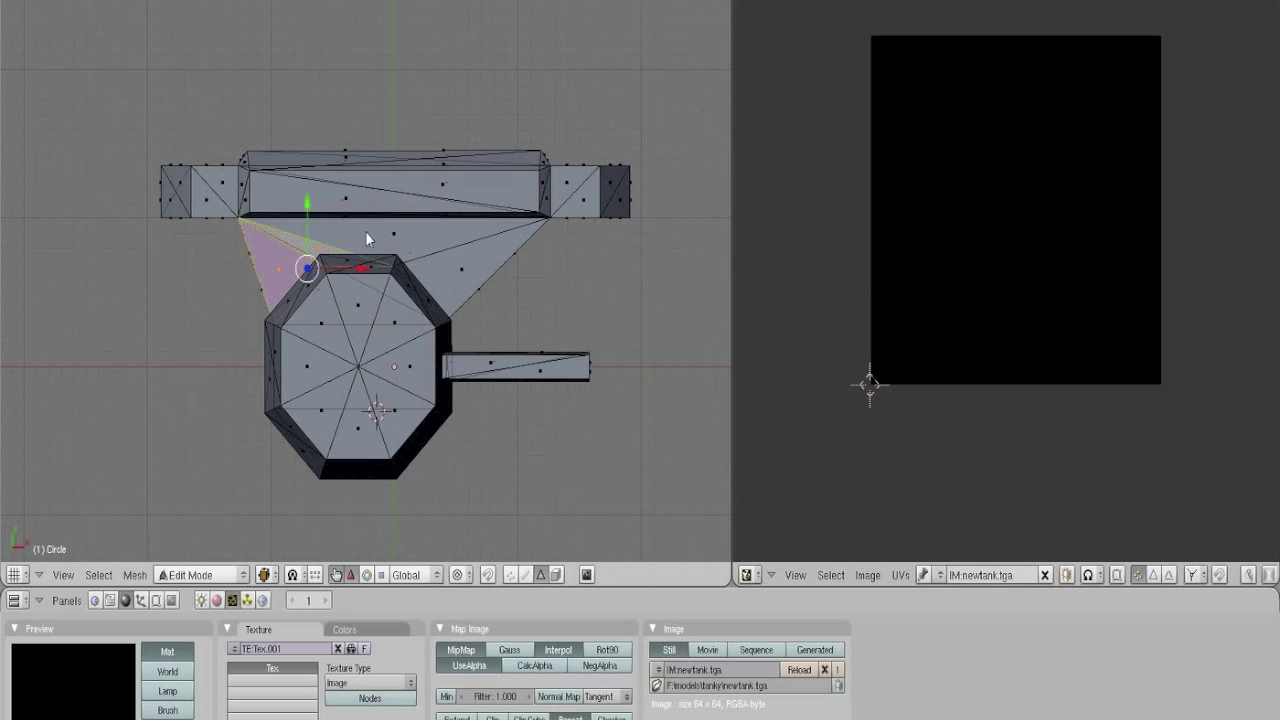
pyautogui.keyDown('shift'); pyautogui.rightClick(358, 256); pyautogui.keyUp('shift')
pyautogui.keyDown('shift'); pyautogui.rightClick(392, 234); pyautogui.keyUp('shift')
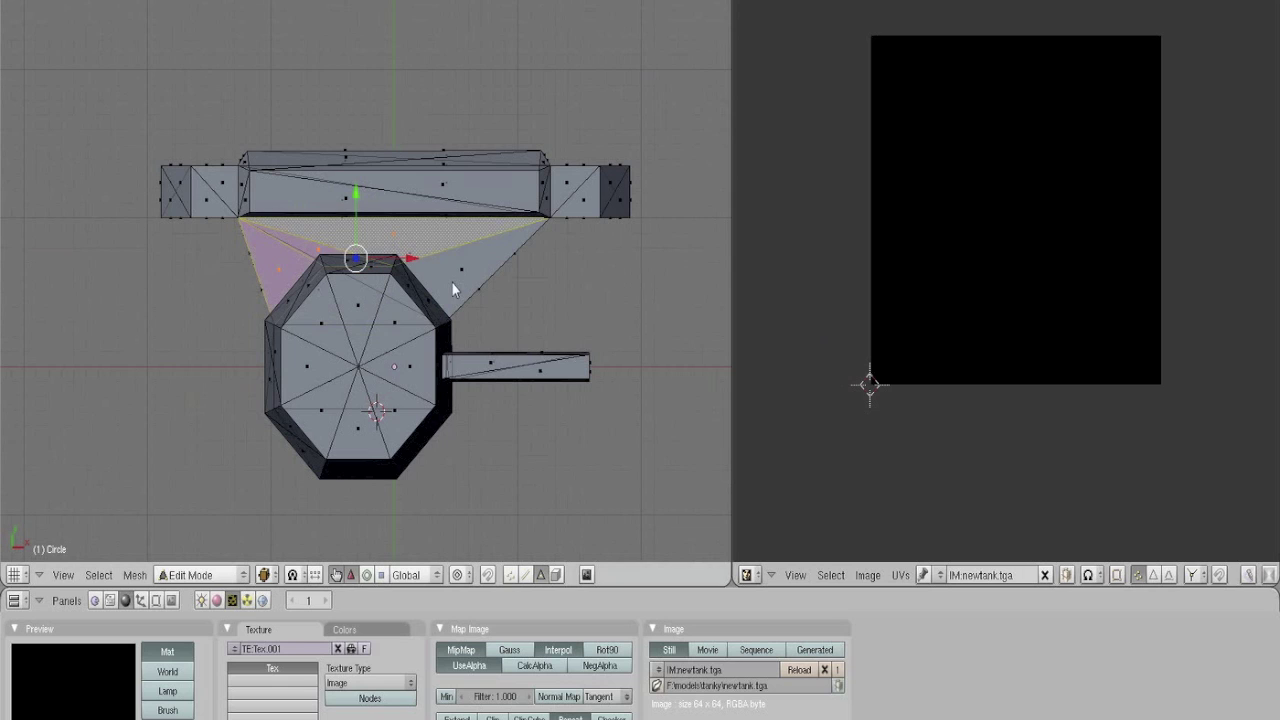
pyautogui.keyDown('shift'); pyautogui.rightClick(464, 268); pyautogui.keyUp('shift')
# Unwrap the hull's upper faces with Project From View and move their island outside the texture, below the underside island
pyautogui.press('u')
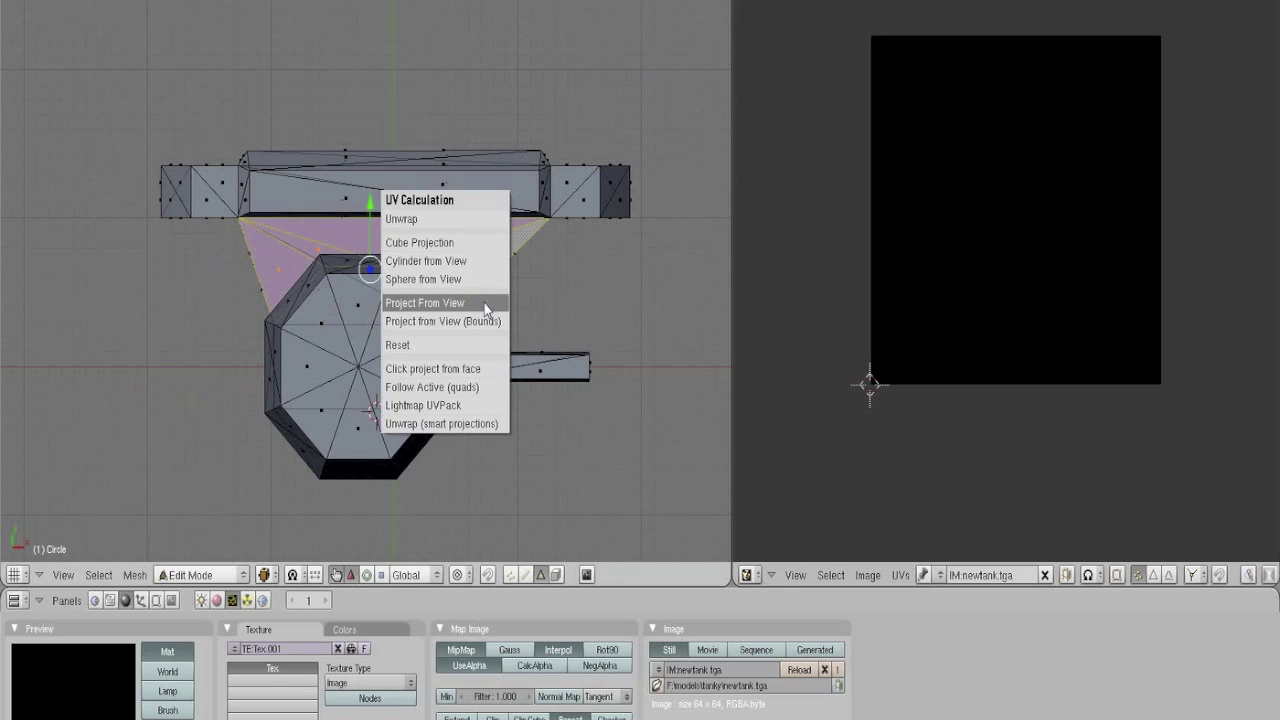
pyautogui.click(487, 300)
pyautogui.press('a')
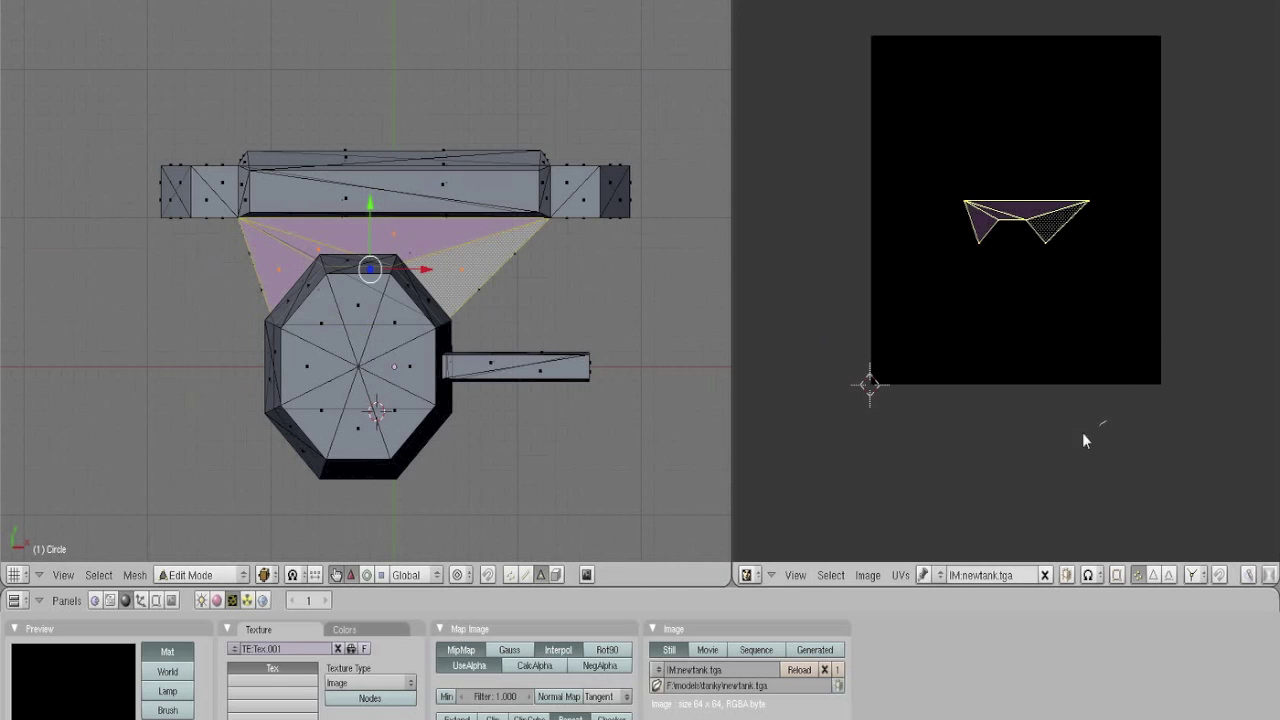
pyautogui.press('g')
pyautogui.click(866, 558)
# Display all UV islands and shift the selected ones slightly left, clear of the texture's edge
pyautogui.press('a')
pyautogui.press('a')
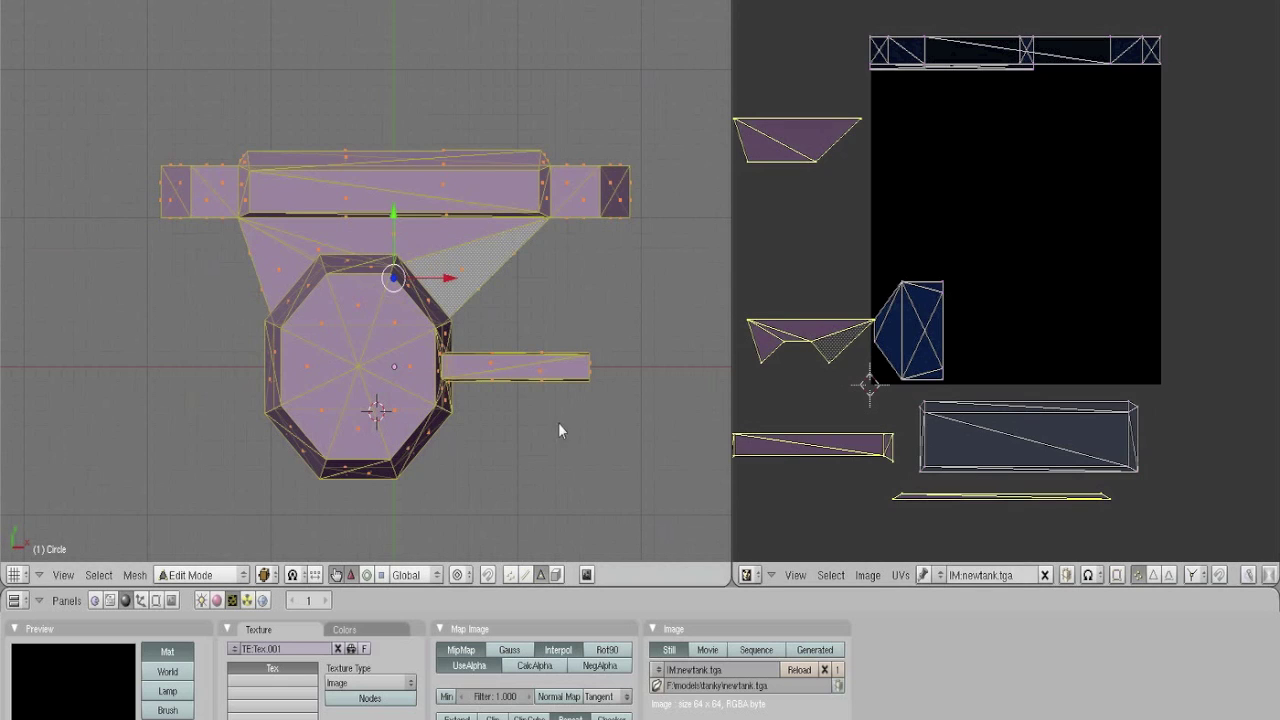
pyautogui.press('g')
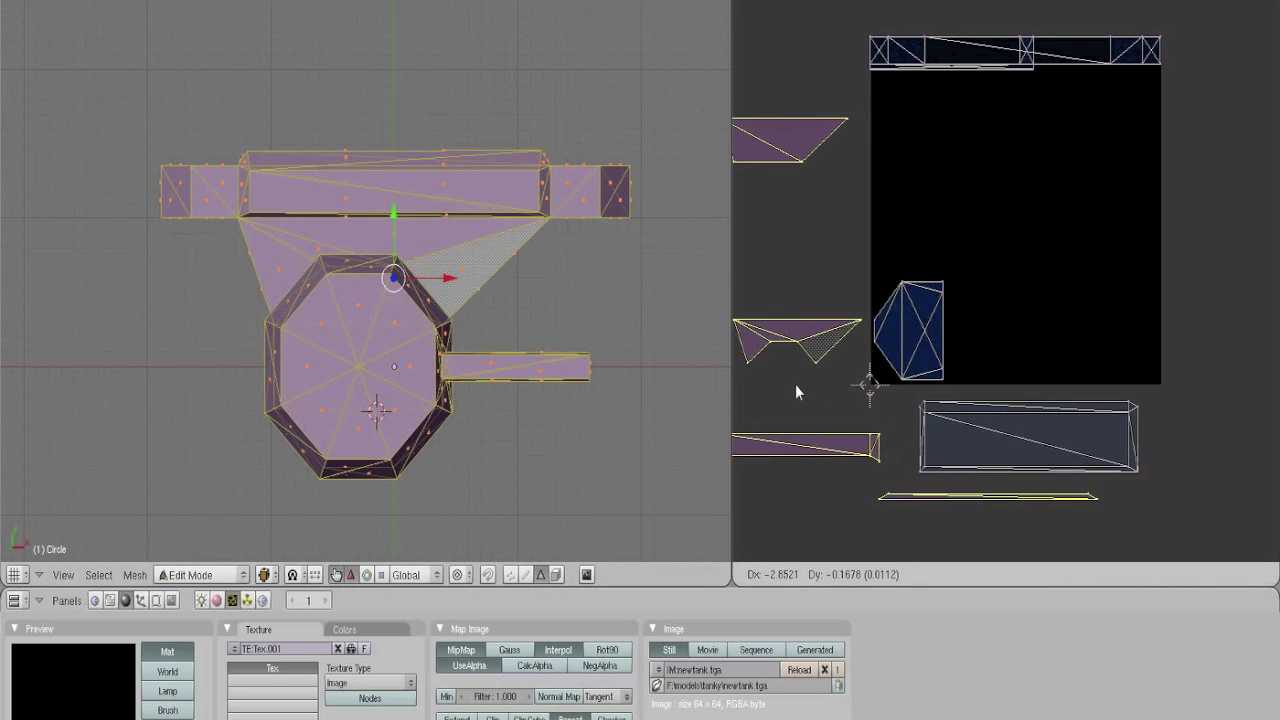
pyautogui.click(794, 392)
# Unwrap the hull's front and rear faces between body and track with Project From View in the side view, moving their island right of the texture
pyautogui.moveTo(538, 382); pyautogui.dragTo(371, 221, button='middle')
pyautogui.rightClick(380, 258)
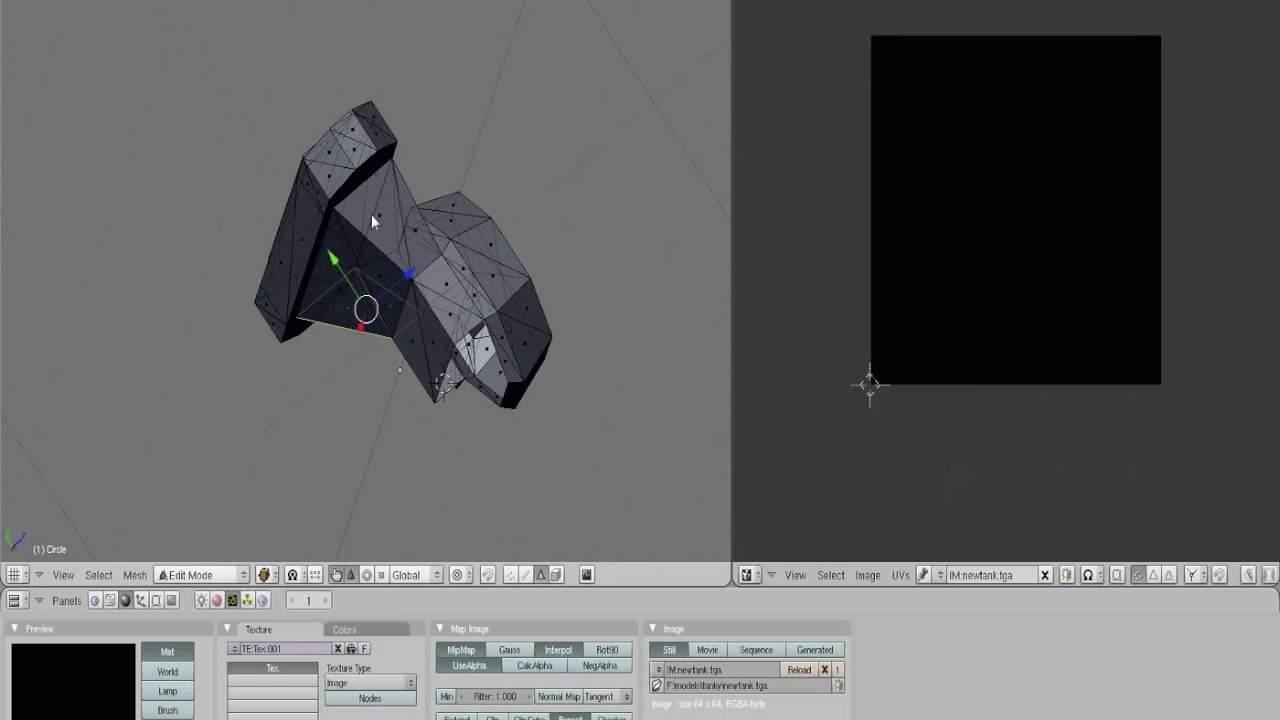
pyautogui.keyDown('shift'); pyautogui.rightClick(371, 214); pyautogui.keyUp('shift')
pyautogui.keyDown('shift'); pyautogui.rightClick(419, 237); pyautogui.keyUp('shift')
pyautogui.press('KP_1')
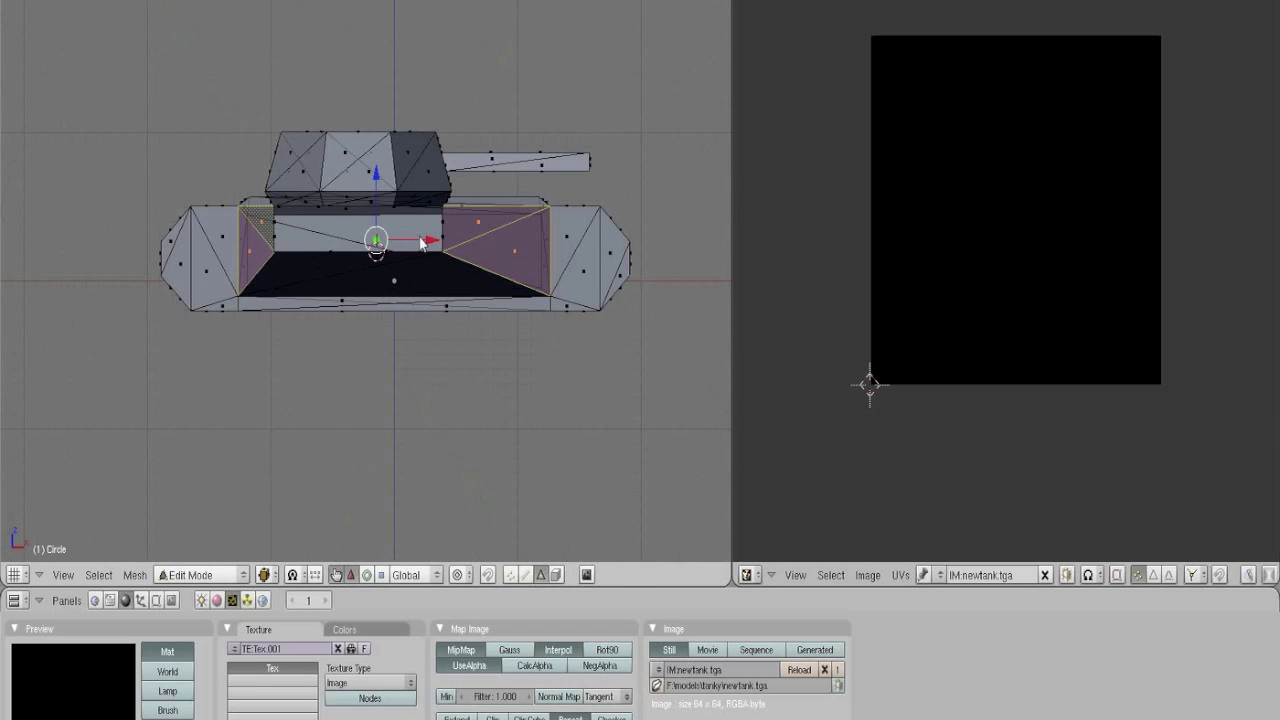
pyautogui.press('KP_3')
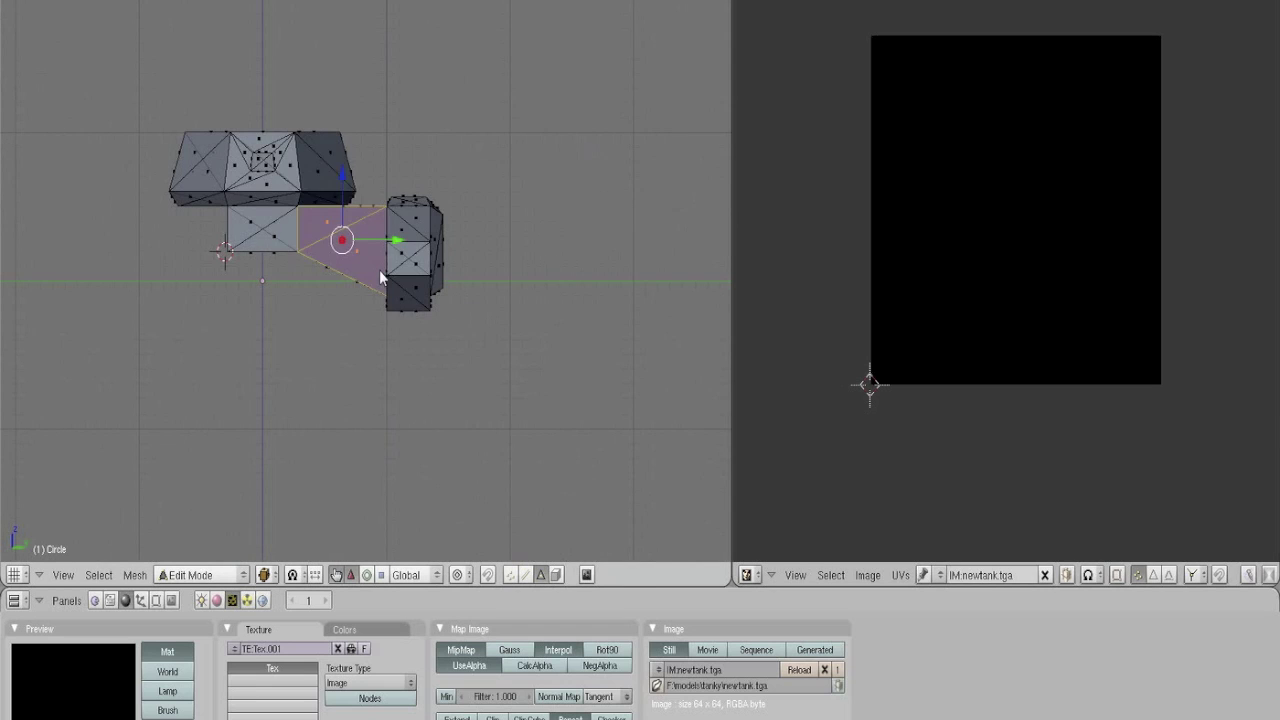
pyautogui.press('u')
pyautogui.click(379, 270)
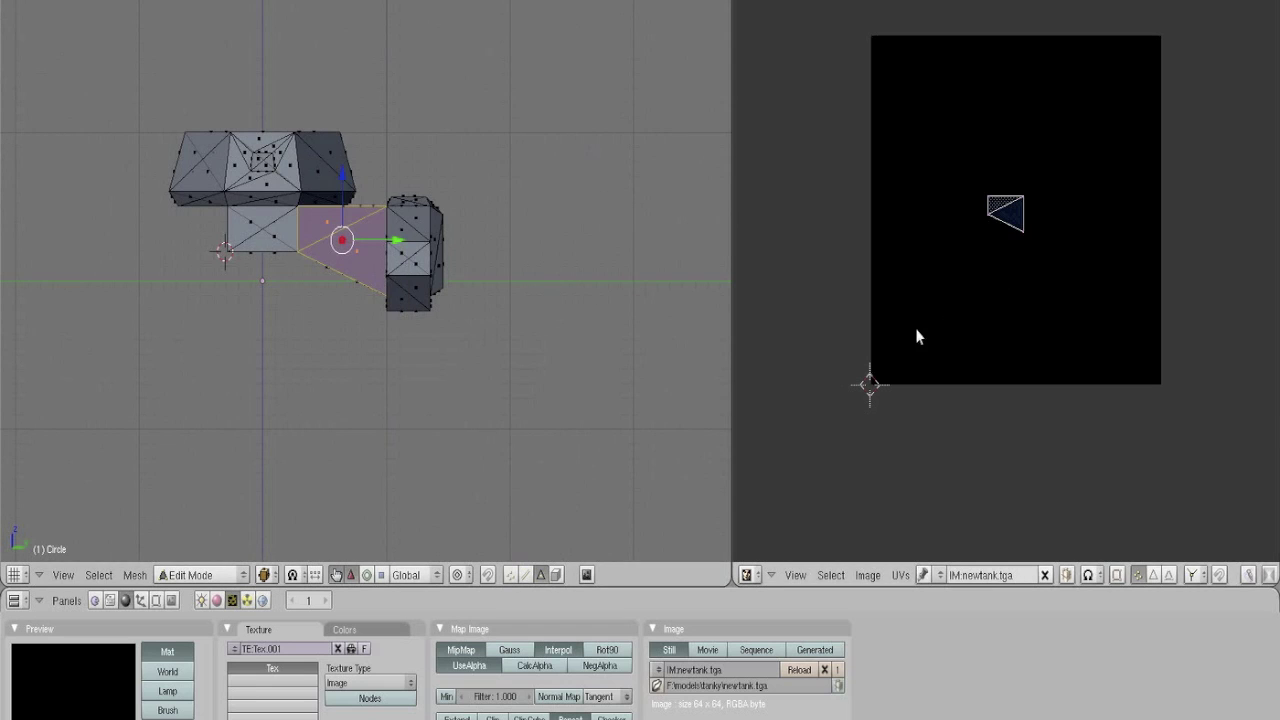
pyautogui.press('a')
pyautogui.press('g')
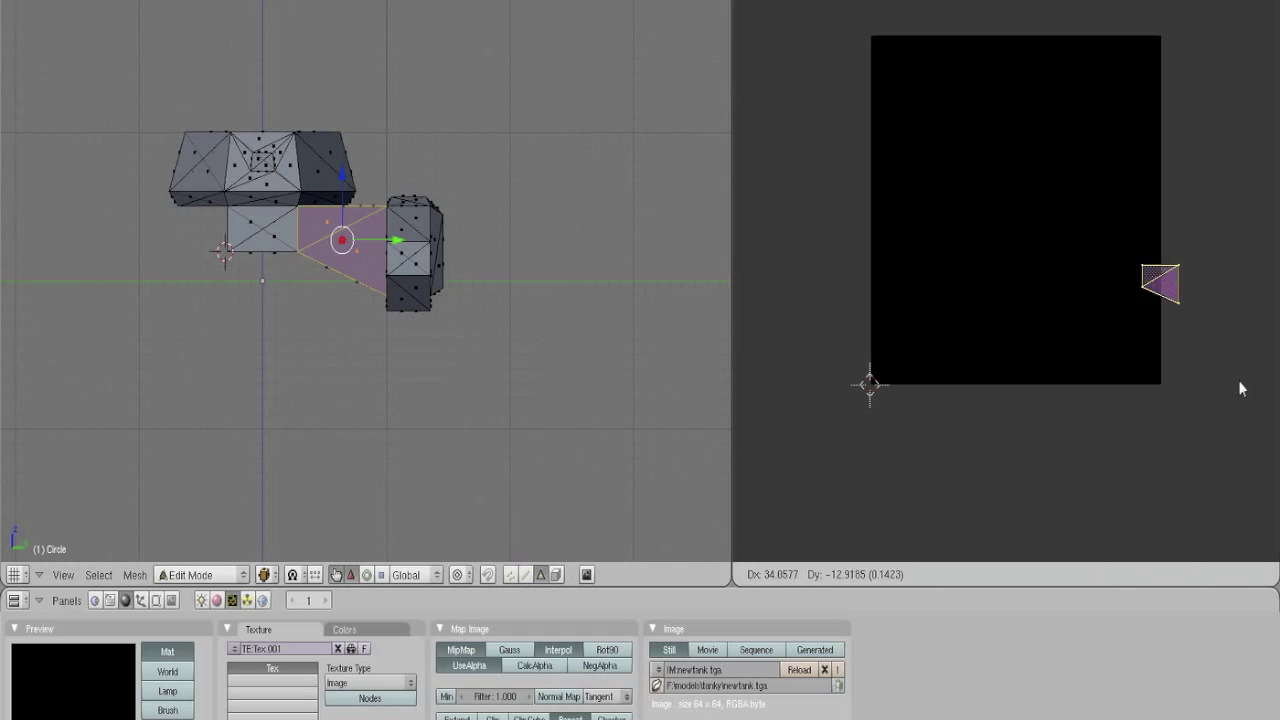
pyautogui.click(1262, 401)
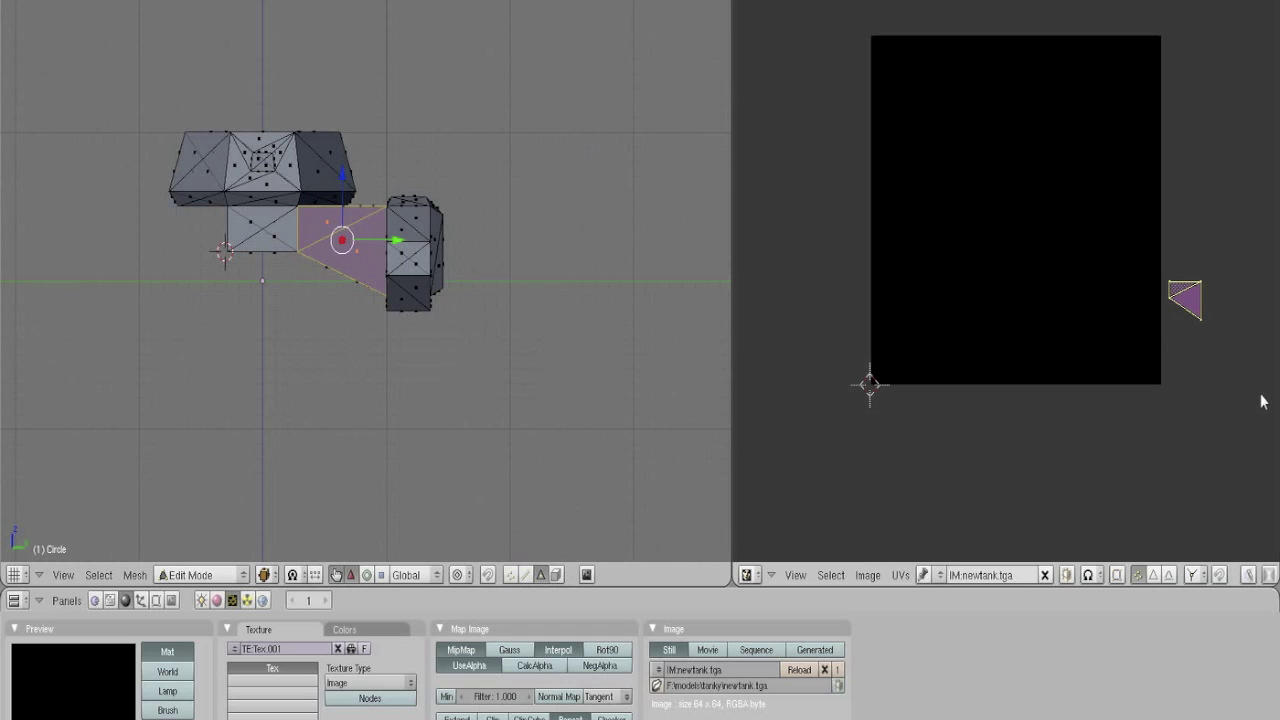
# Unwrap the front face of the central body below the turret with Project From View and move its island to the texture's lower right, outside it
pyautogui.rightClick(244, 229)
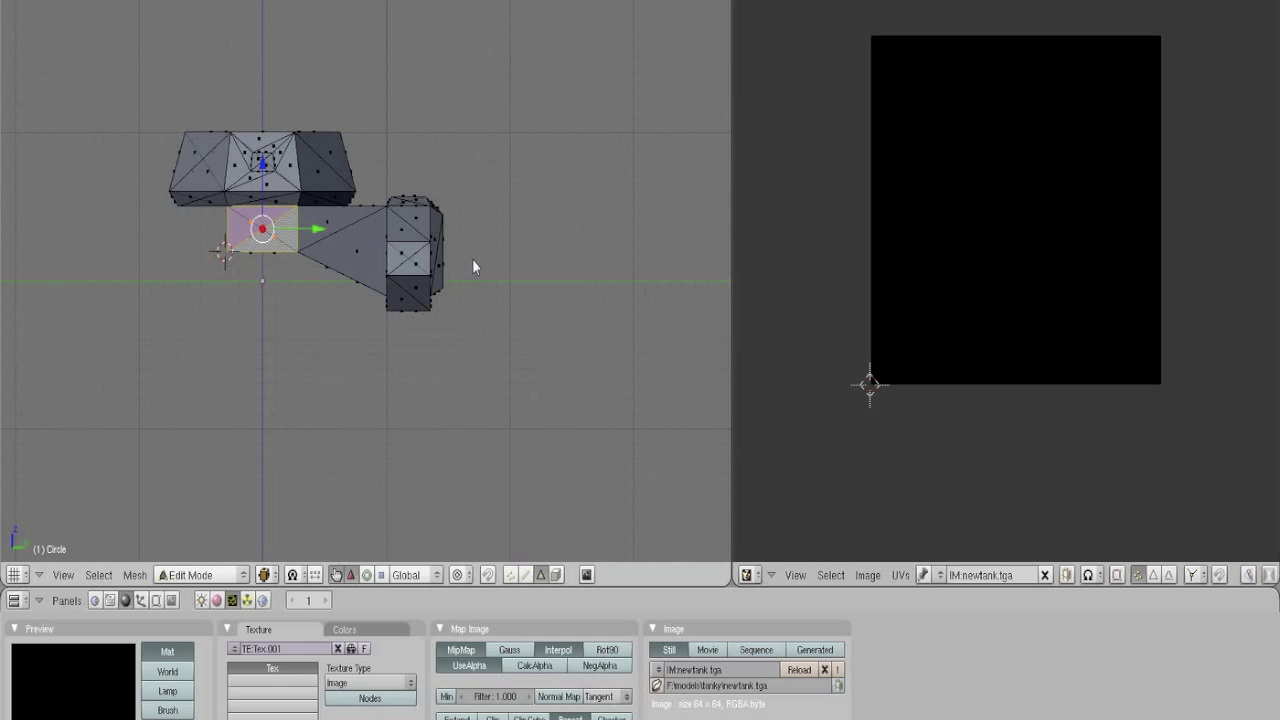
pyautogui.moveTo(472, 259); pyautogui.dragTo(429, 170, button='middle')
pyautogui.press('KP_1')
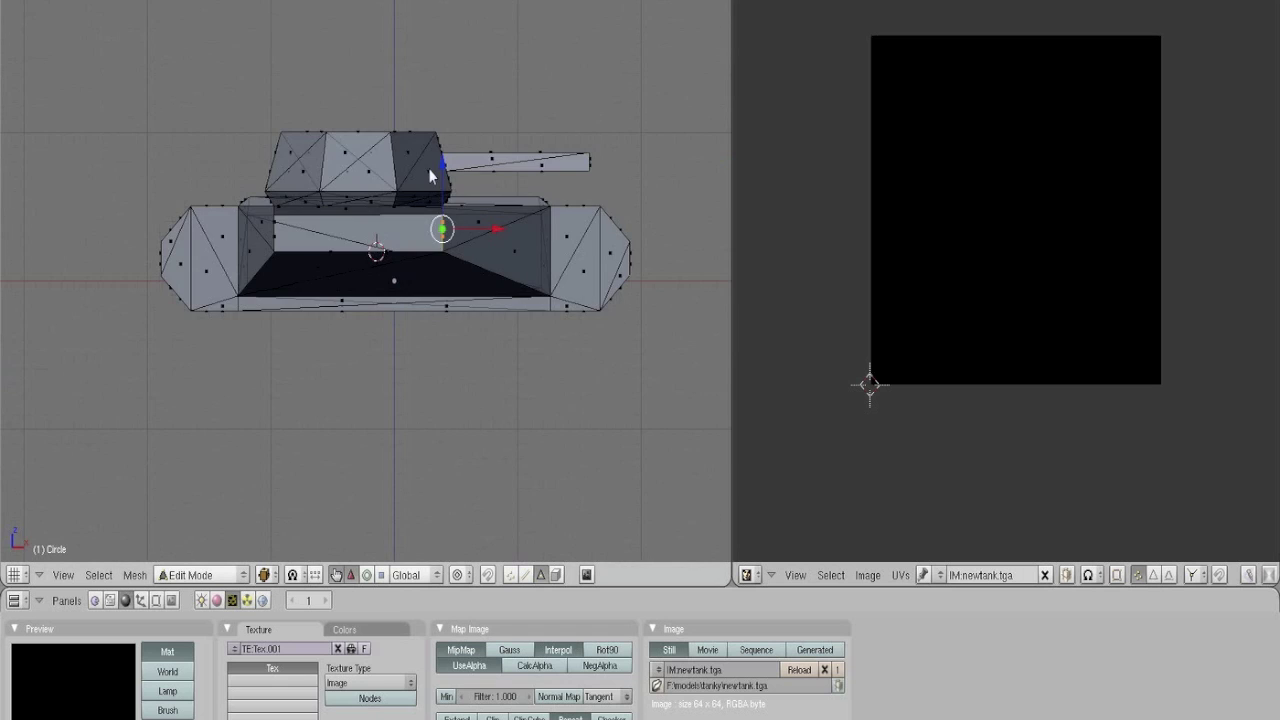
pyautogui.press('KP_3')
pyautogui.press('u')
pyautogui.click(428, 168)
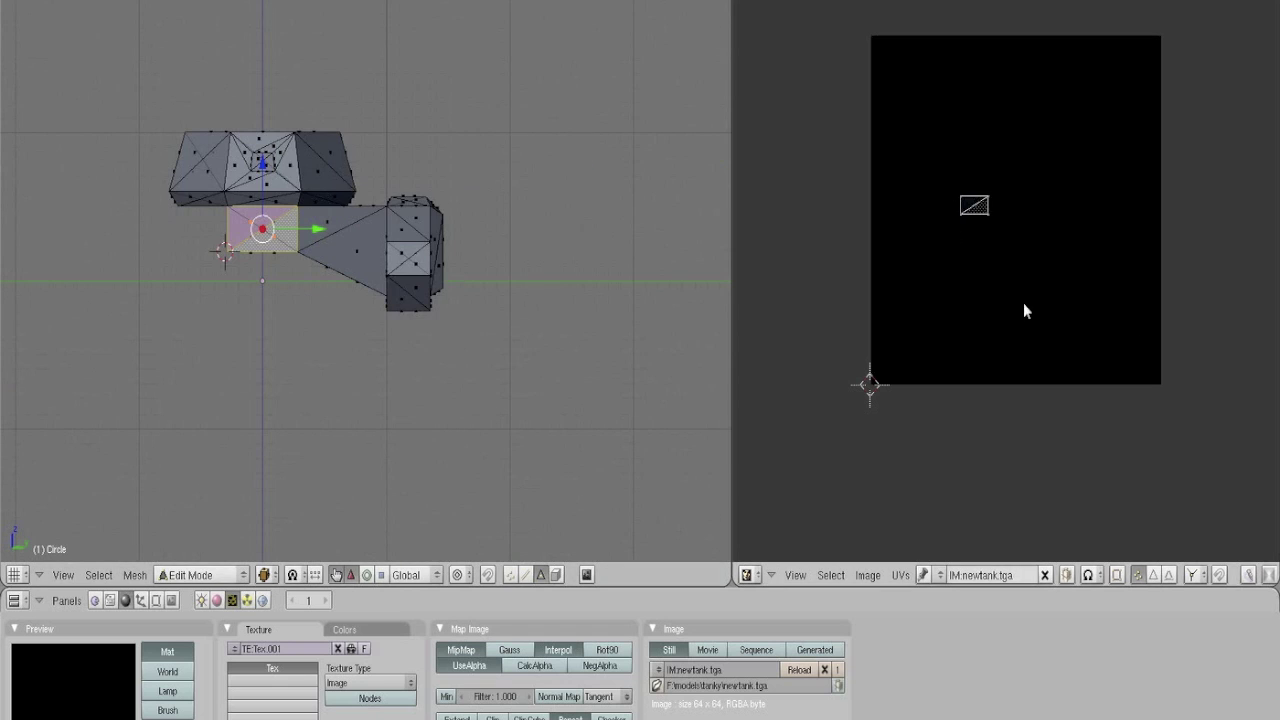
pyautogui.press('g')
pyautogui.click(1187, 606)
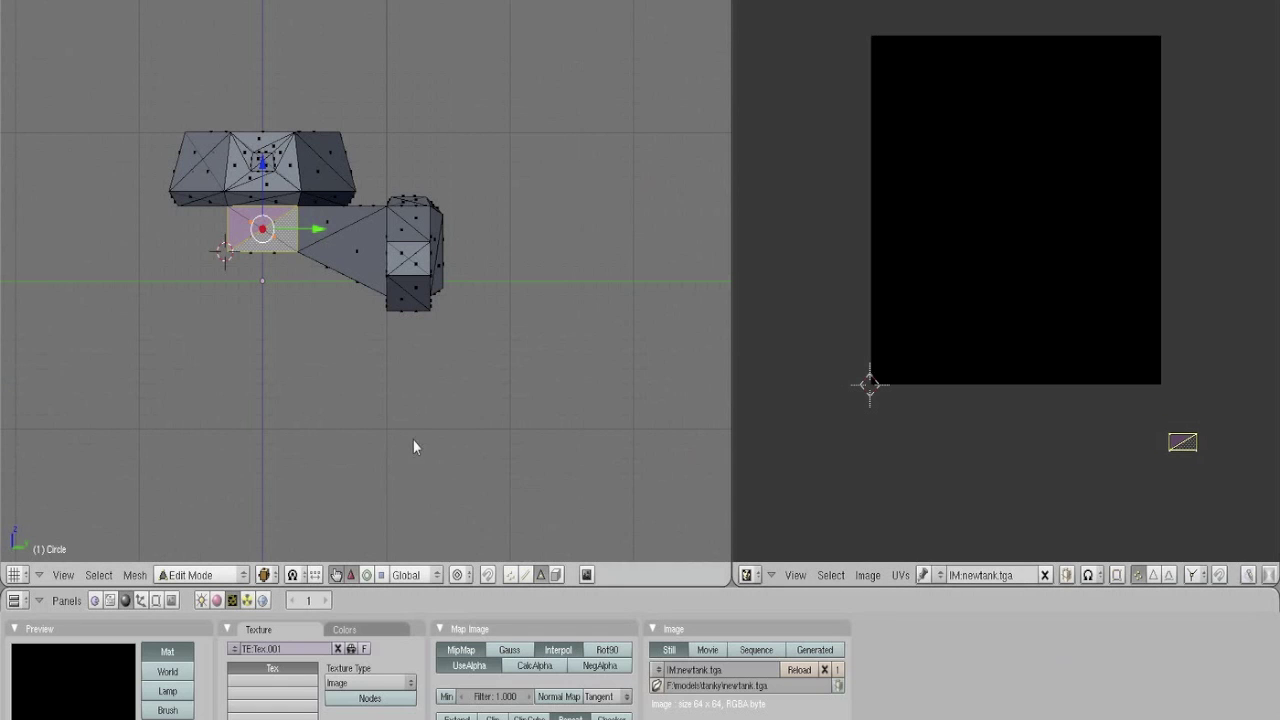
# Unwrap the rear face of the central body with Project From View in the side view and move its island below the front face's island
pyautogui.moveTo(413, 440); pyautogui.dragTo(1, 200, button='middle')
pyautogui.moveTo(303, 276); pyautogui.dragTo(459, 262, button='middle')
pyautogui.rightClick(446, 266)
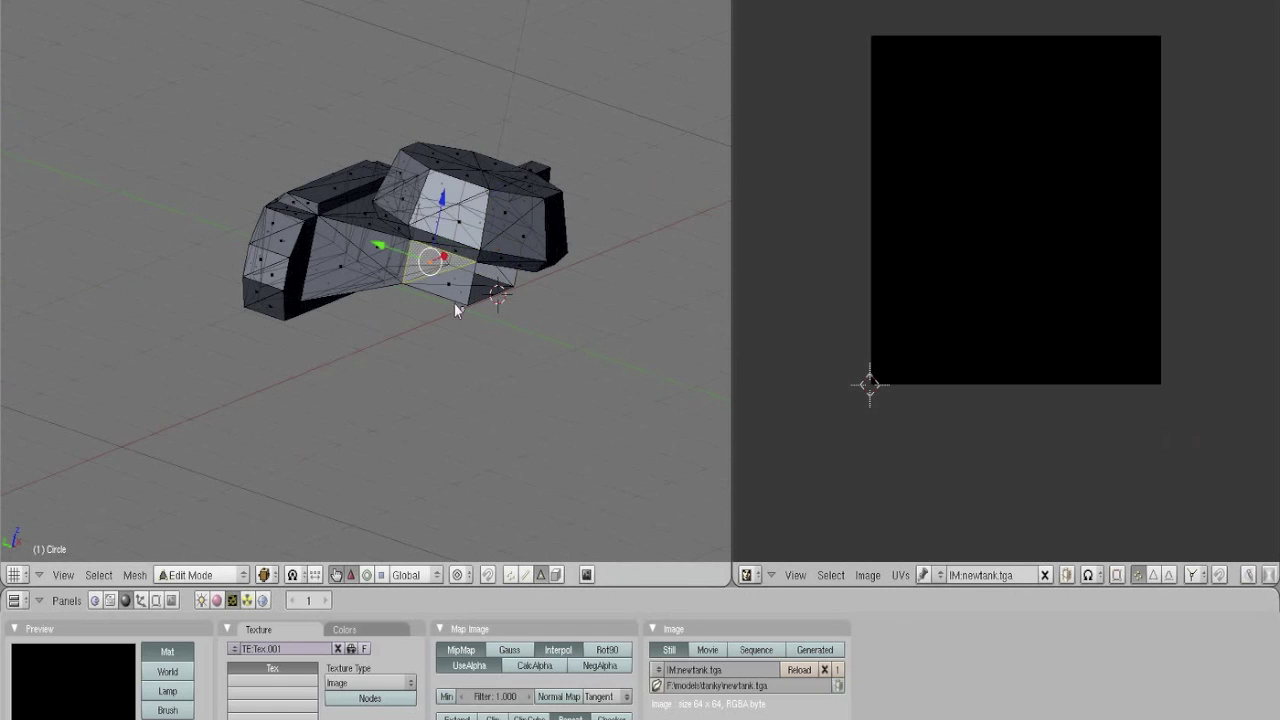
pyautogui.keyDown('shift'); pyautogui.rightClick(459, 284); pyautogui.keyUp('shift')
pyautogui.press('KP_1')
pyautogui.press('KP_3')
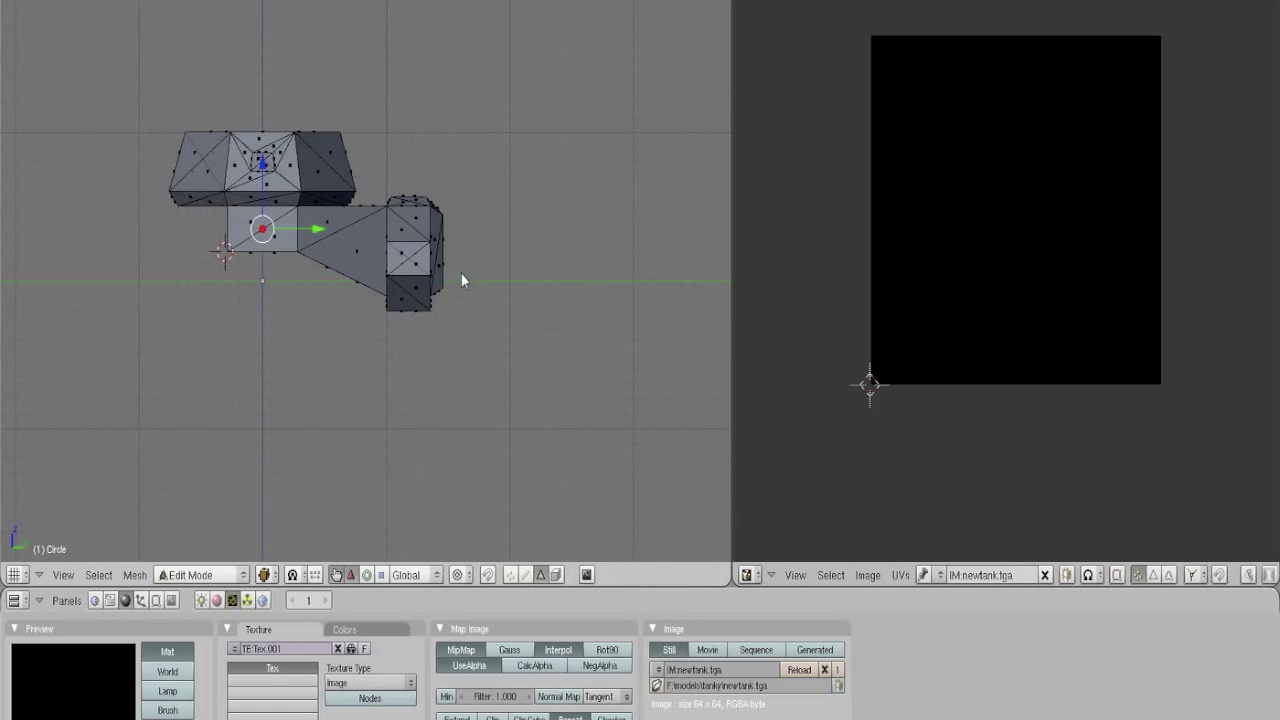
pyautogui.press('u')
pyautogui.click(413, 271)
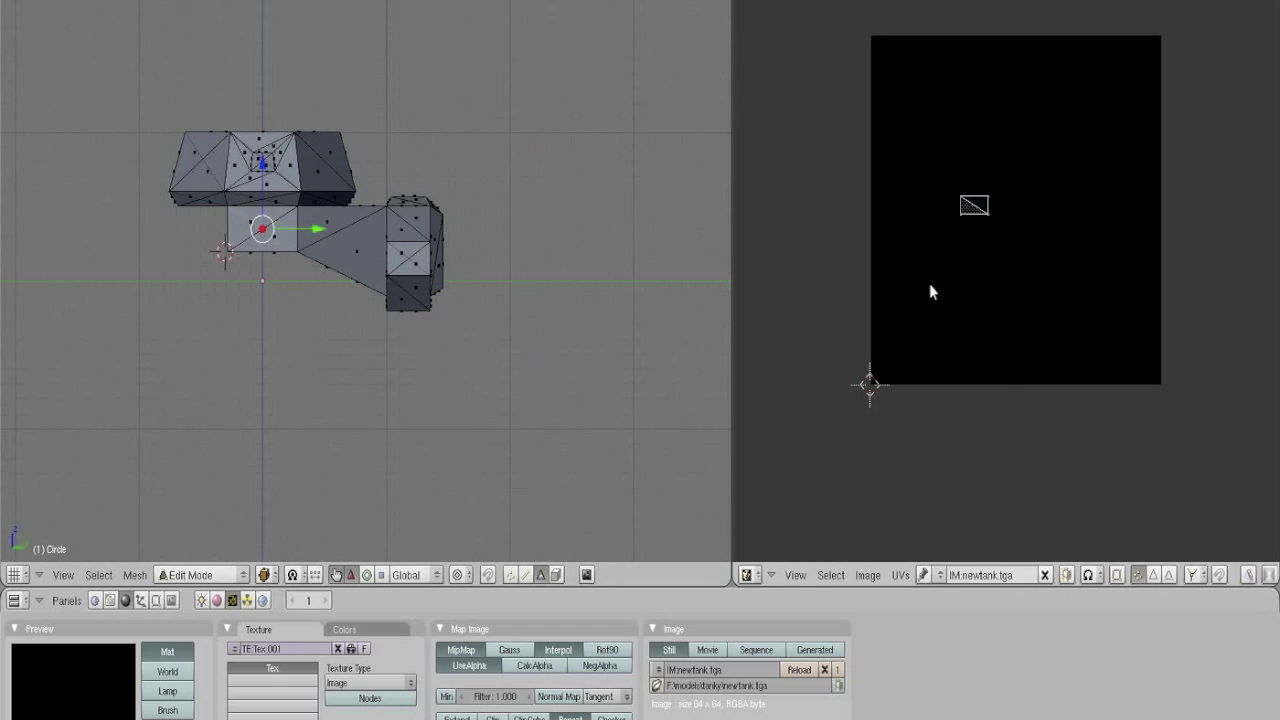
pyautogui.moveTo(931, 291); pyautogui.dragTo(1000, 389)
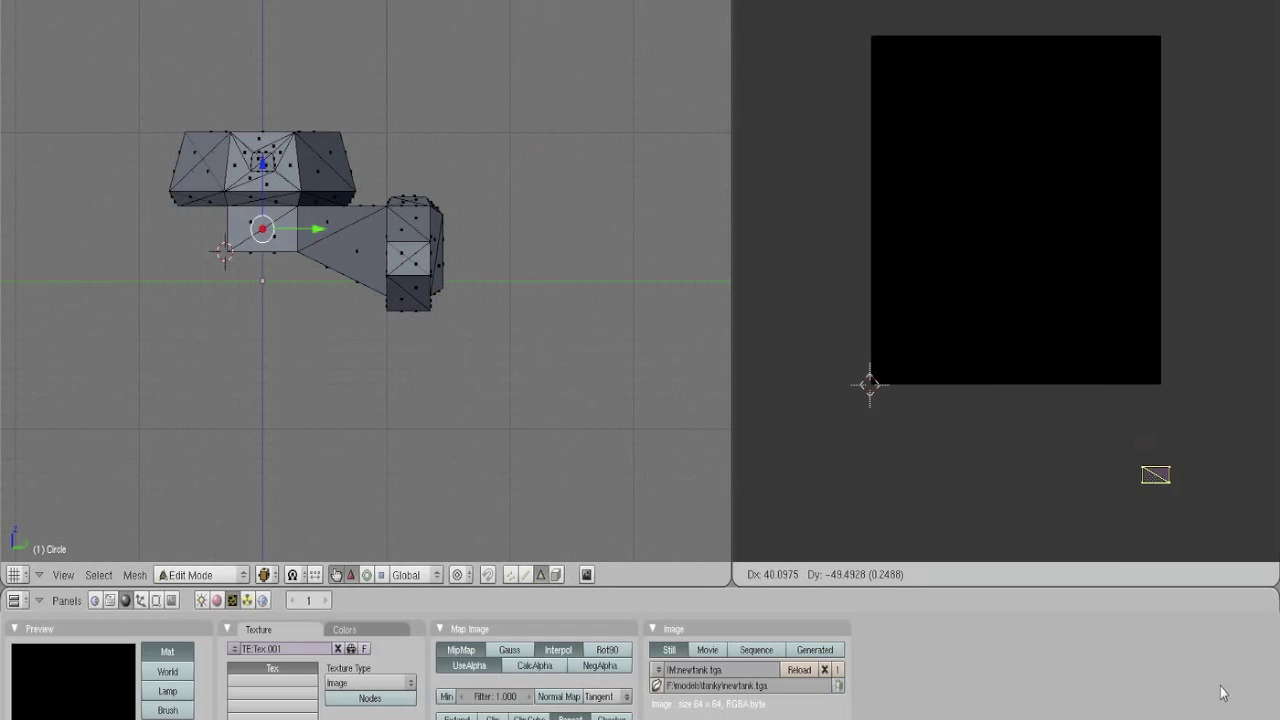
pyautogui.click(1202, 718)
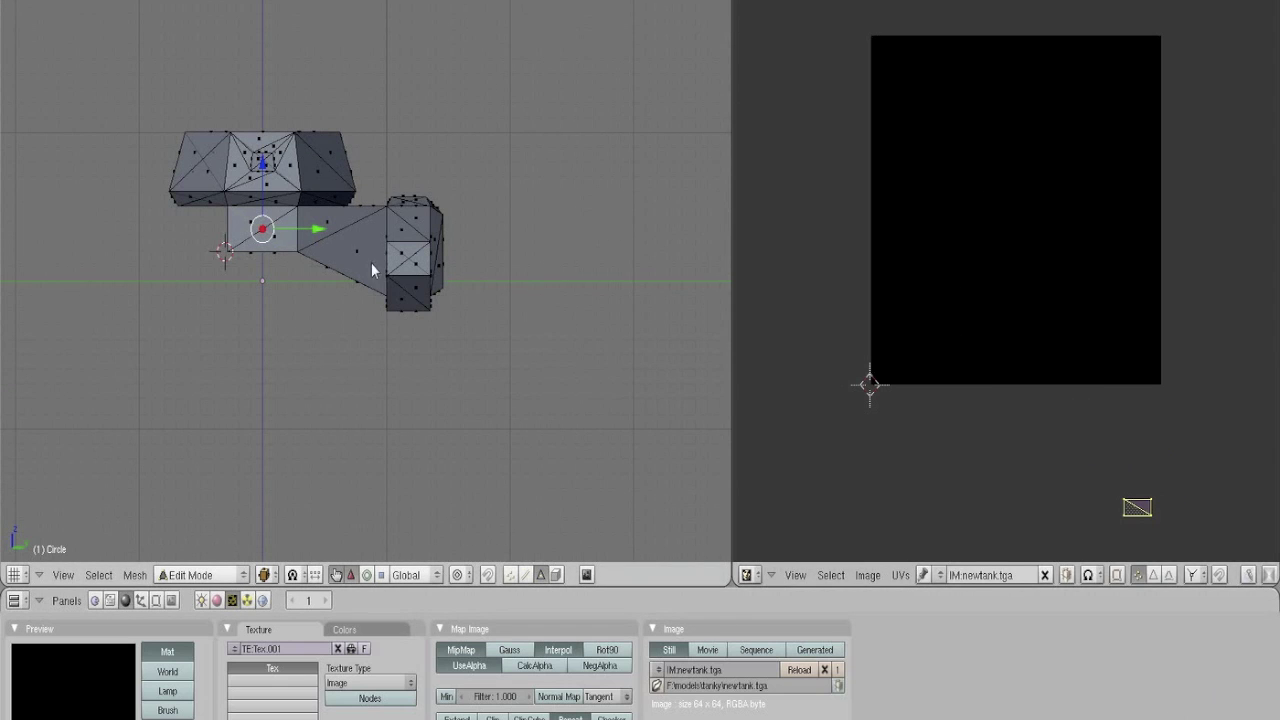
# Unwrap the central body's two underside faces with Project From View in the top view and move their island below the texture's lower right corner
pyautogui.moveTo(371, 262); pyautogui.dragTo(278, 217, button='middle')
pyautogui.rightClick(268, 230)
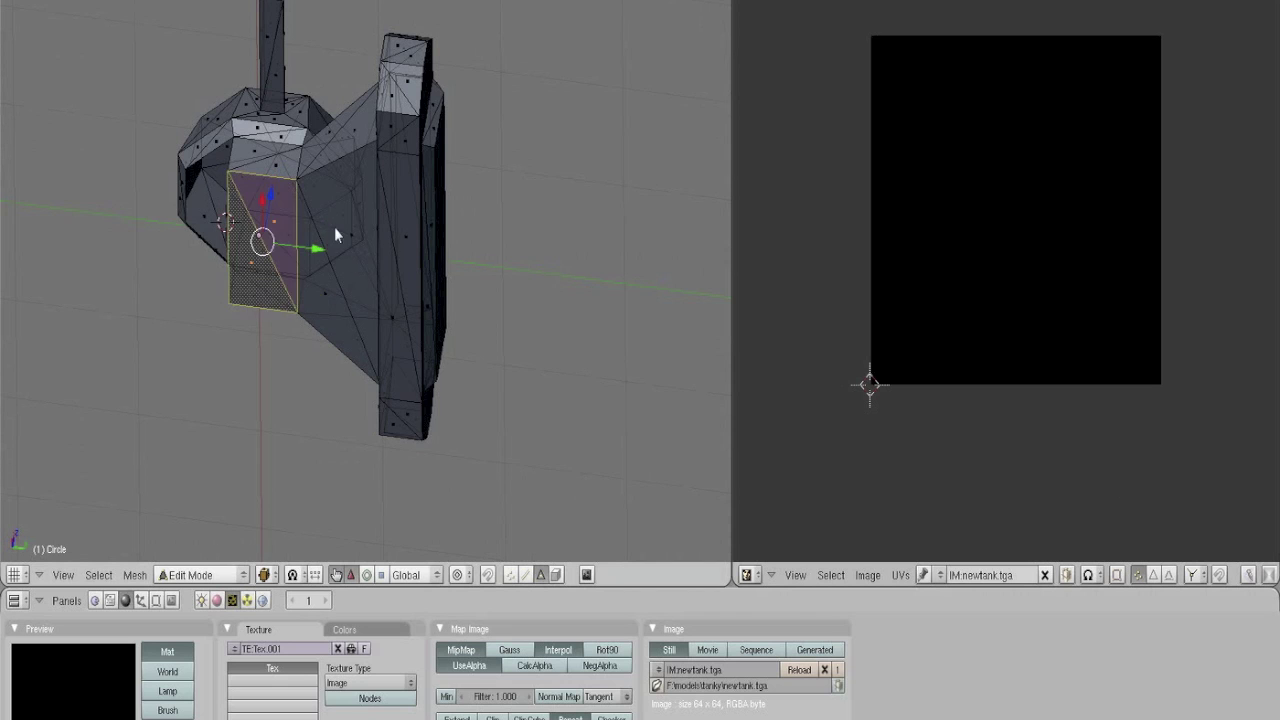
pyautogui.press('KP_1')
pyautogui.press('KP_7')
pyautogui.press('KP_1')
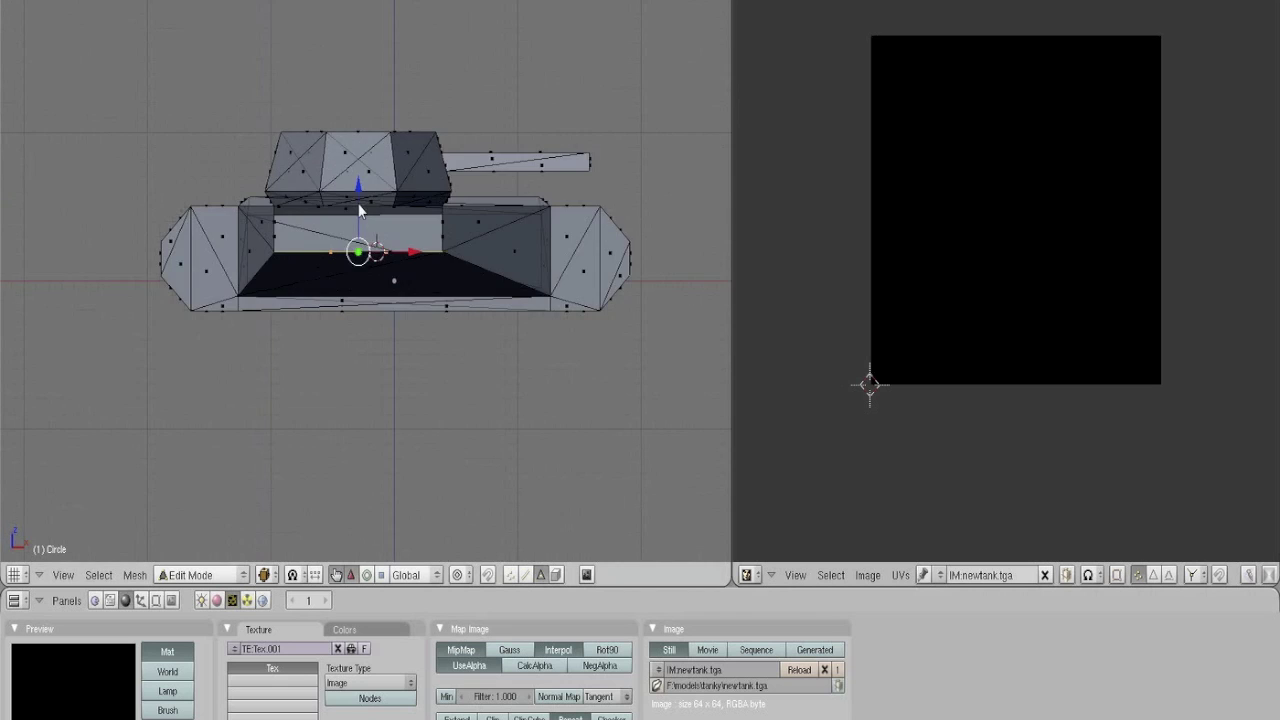
pyautogui.press('KP_7')
pyautogui.press('u')
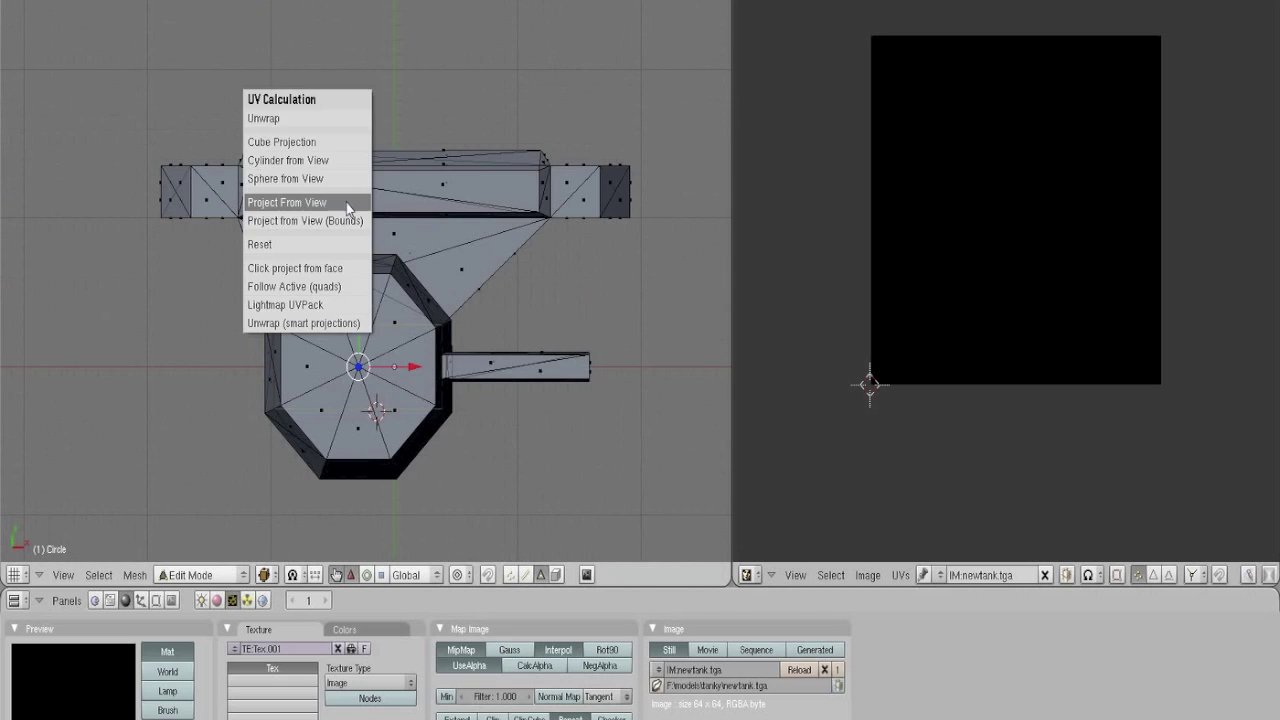
pyautogui.click(348, 205)
pyautogui.press('a')
pyautogui.press('g')
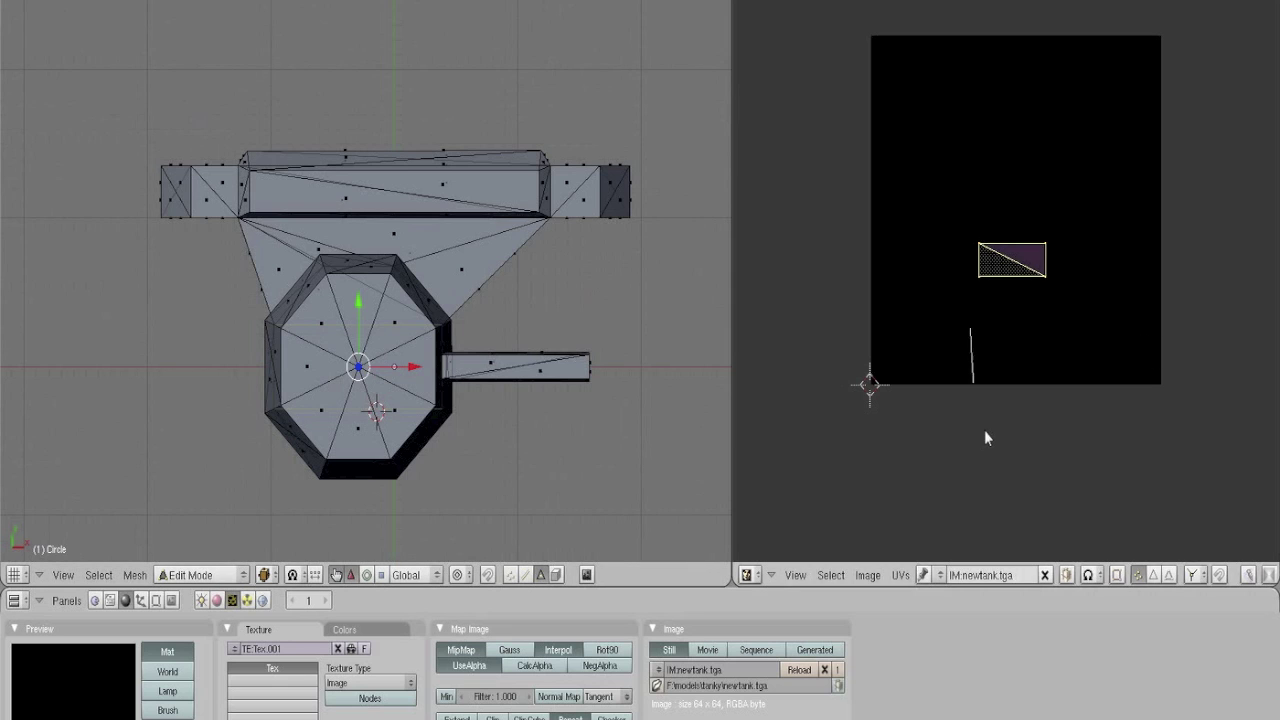
pyautogui.click(1115, 697)
# Display all UV islands to review the current layout, and clear the face selection
pyautogui.moveTo(501, 437); pyautogui.dragTo(456, 250, button='middle')
pyautogui.press('a')
pyautogui.press('a')
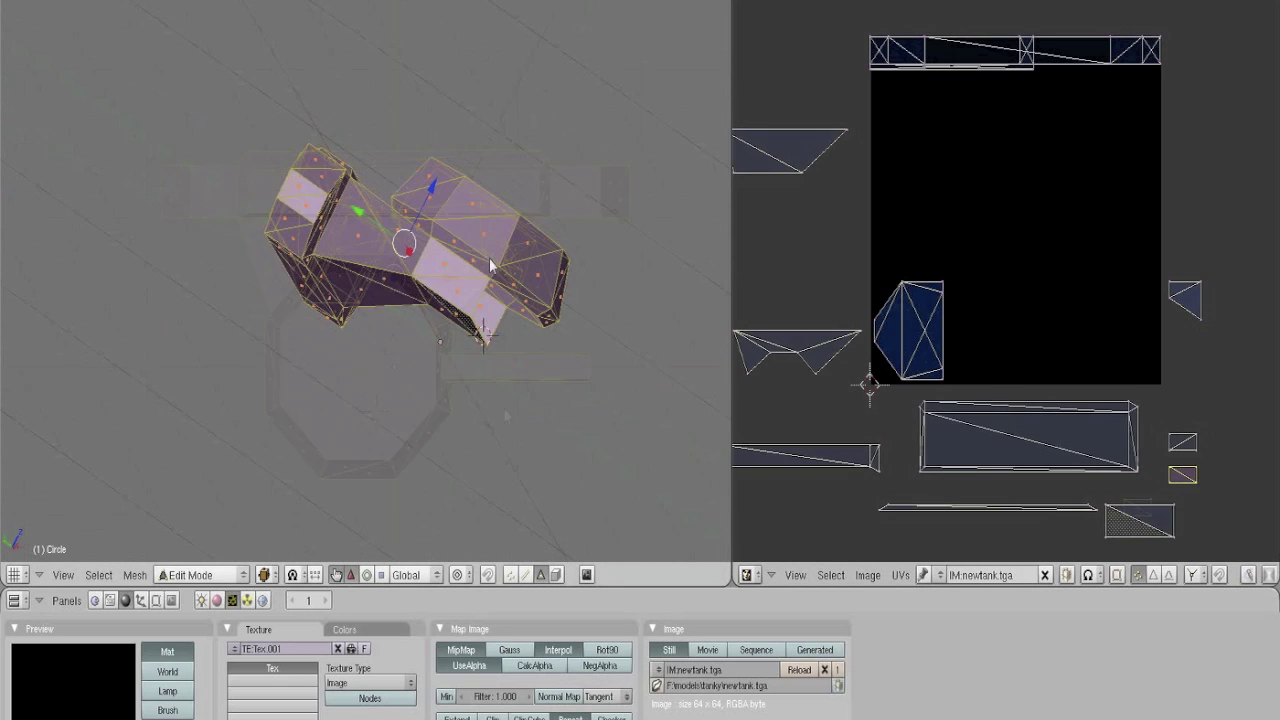
pyautogui.press('a')
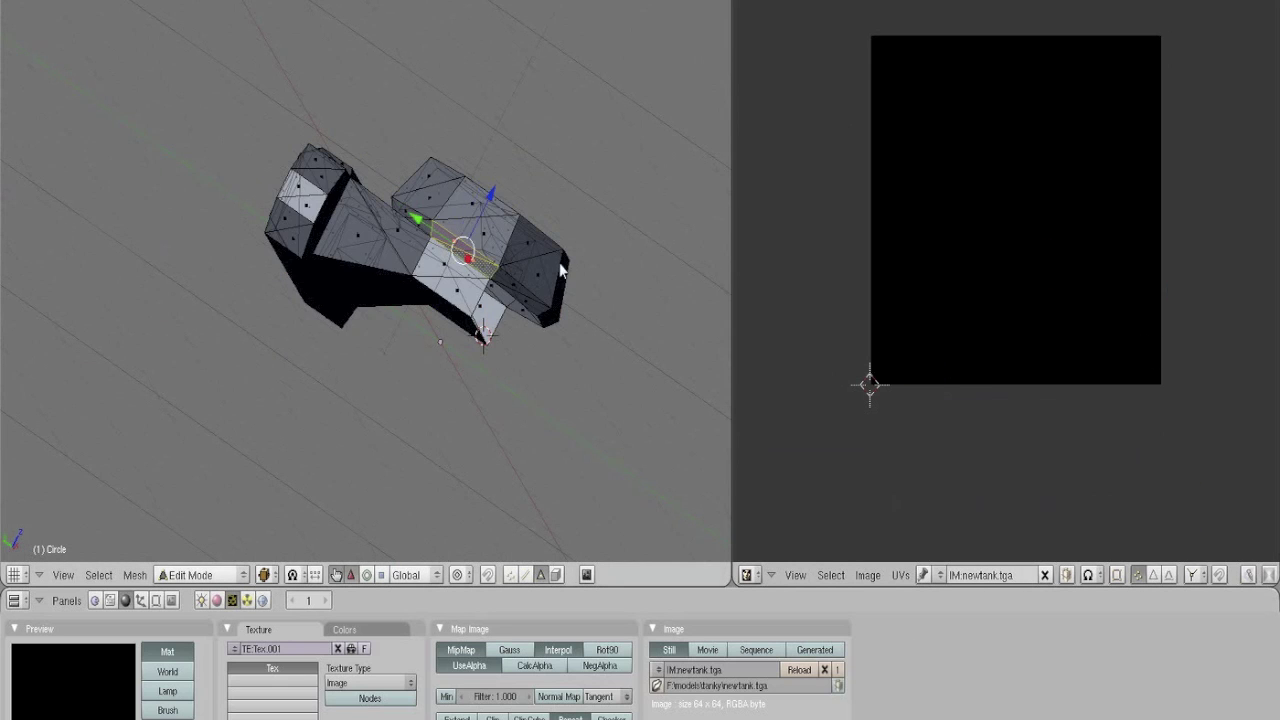
# Select the narrow lower rim faces of the turret along the side facing away from the track
pyautogui.press('KP_1')
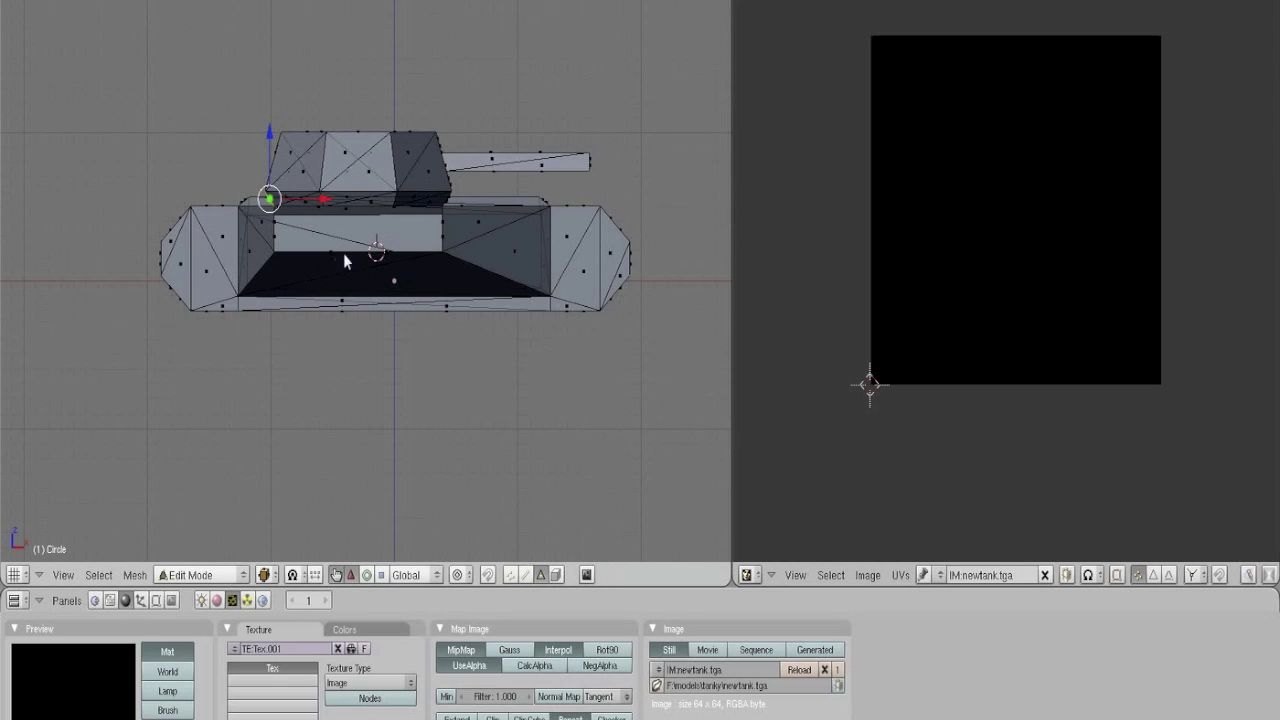
pyautogui.moveTo(377, 257); pyautogui.dragTo(290, 145, button='middle')
pyautogui.keyDown('shift'); pyautogui.rightClick(304, 129); pyautogui.keyUp('shift')
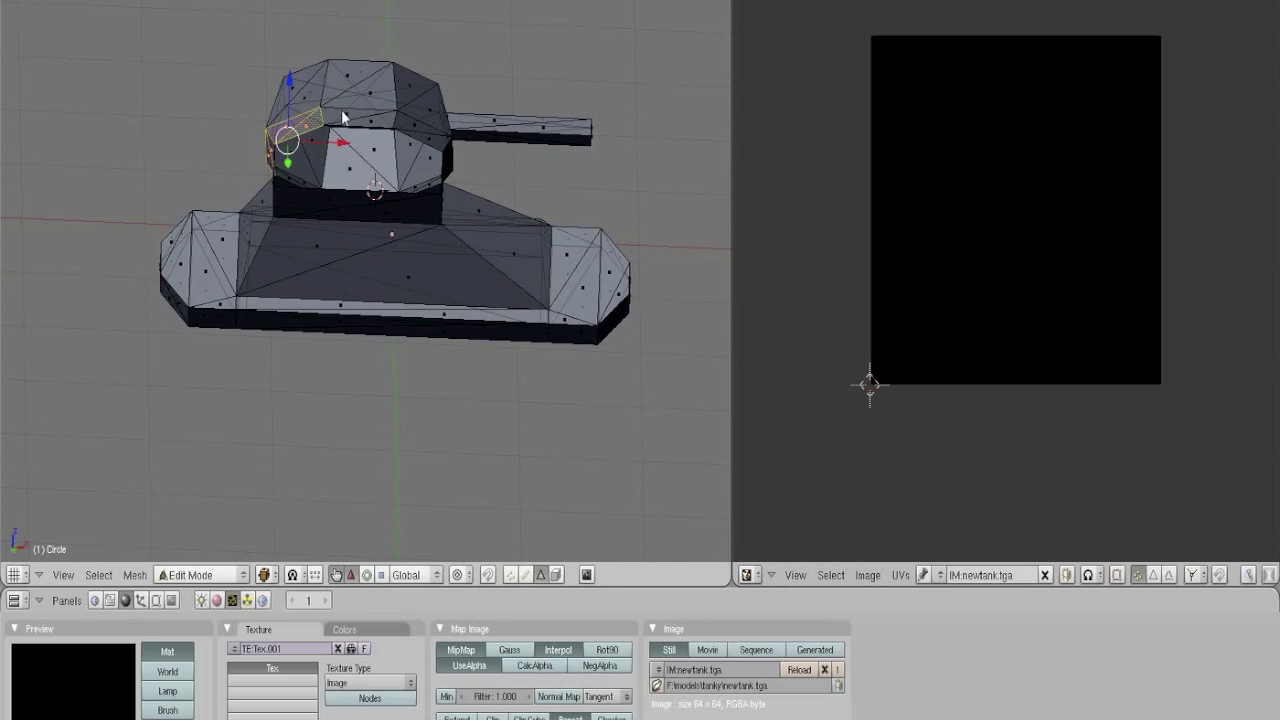
pyautogui.keyDown('shift'); pyautogui.rightClick(344, 112); pyautogui.keyUp('shift')
pyautogui.keyDown('shift'); pyautogui.rightClick(368, 124); pyautogui.keyUp('shift')
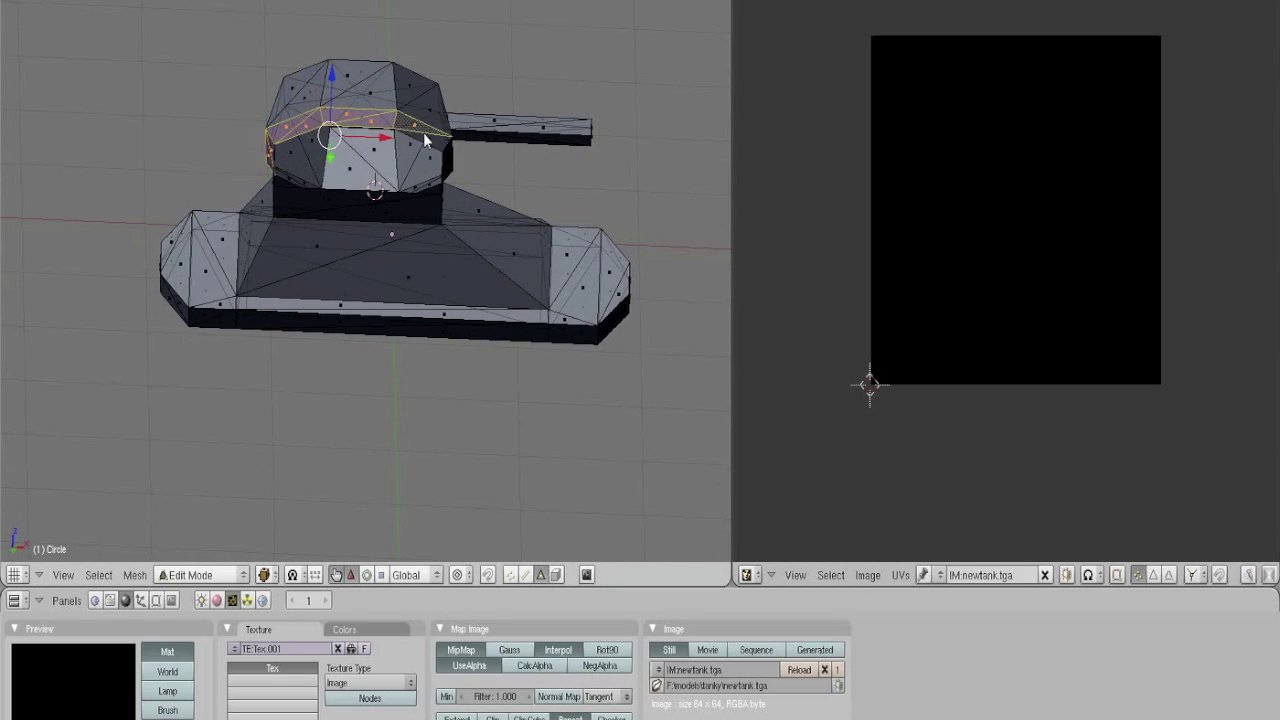
pyautogui.keyDown('alt'); pyautogui.rightClick(447, 157); pyautogui.keyUp('alt')
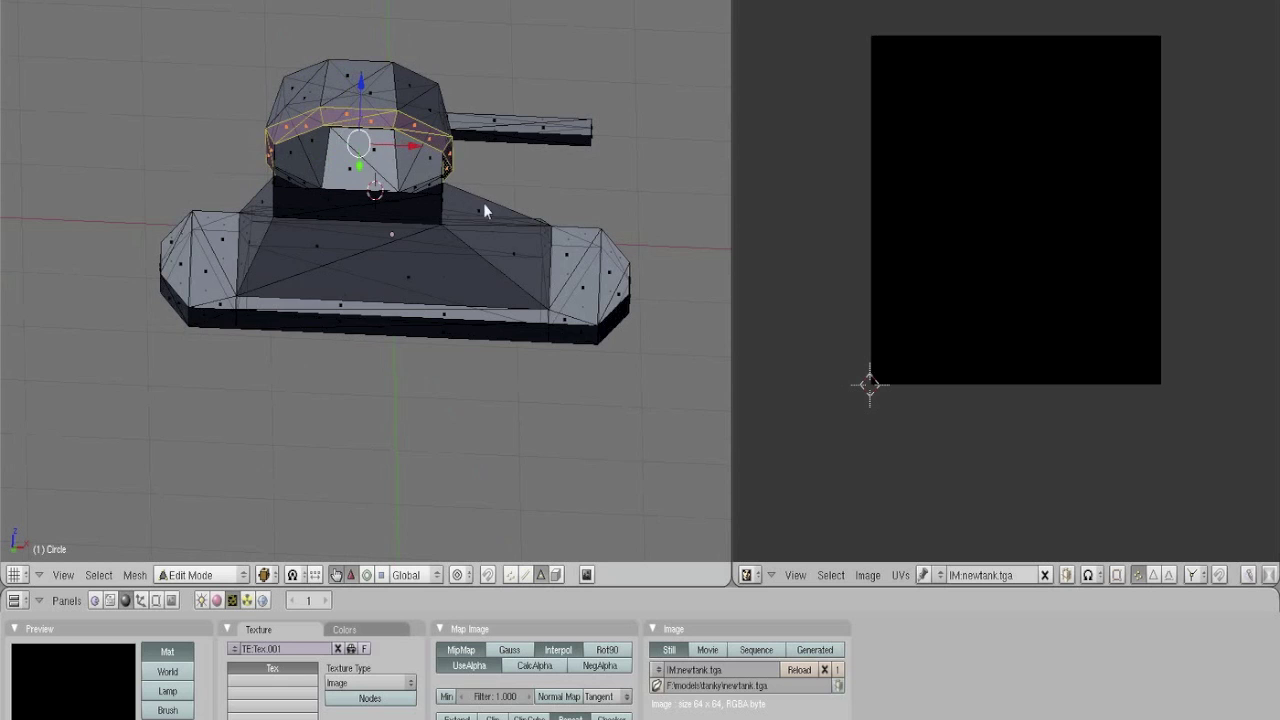
# Add the turret's remaining lower rim faces under the gun and along the track side to the selection
pyautogui.moveTo(483, 203); pyautogui.dragTo(277, 238, button='middle')
pyautogui.scroll(3, 277, 238)
pyautogui.keyDown('shift'); pyautogui.rightClick(238, 154); pyautogui.keyUp('shift')
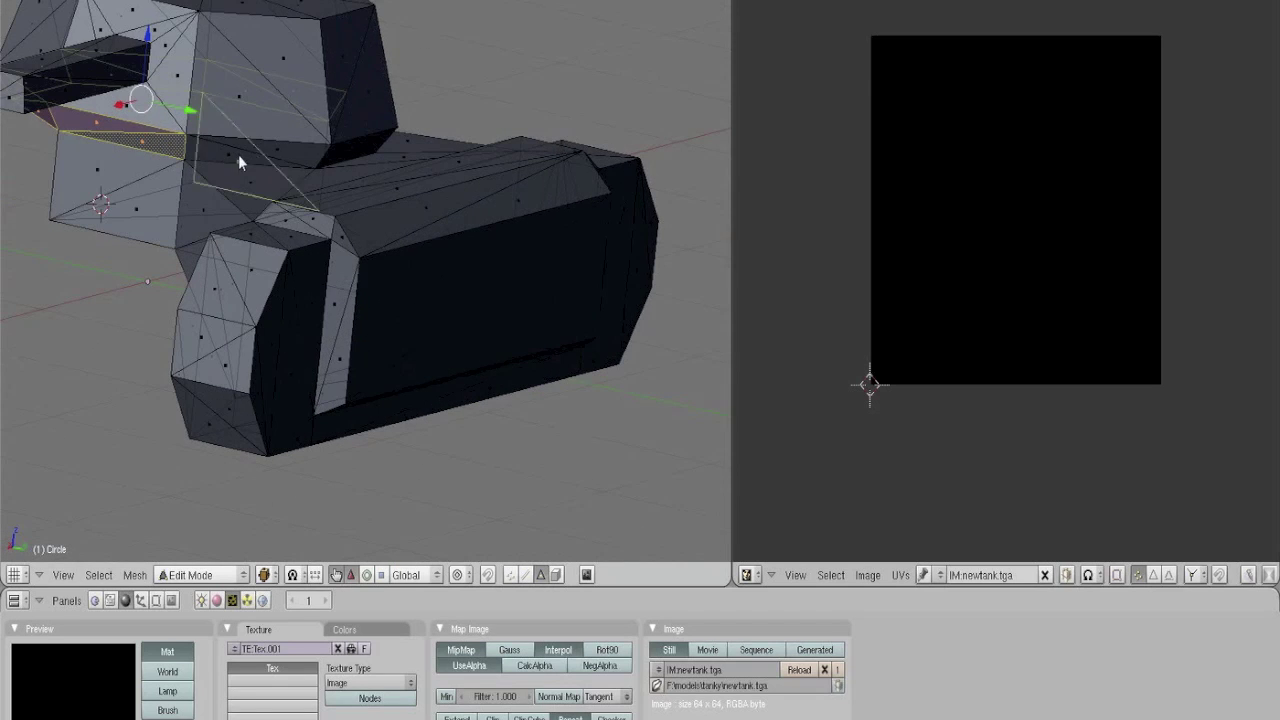
pyautogui.keyDown('shift'); pyautogui.rightClick(250, 156); pyautogui.keyUp('shift')
pyautogui.keyDown('shift'); pyautogui.rightClick(230, 157); pyautogui.keyUp('shift')
pyautogui.keyDown('shift'); pyautogui.rightClick(287, 152); pyautogui.keyUp('shift')
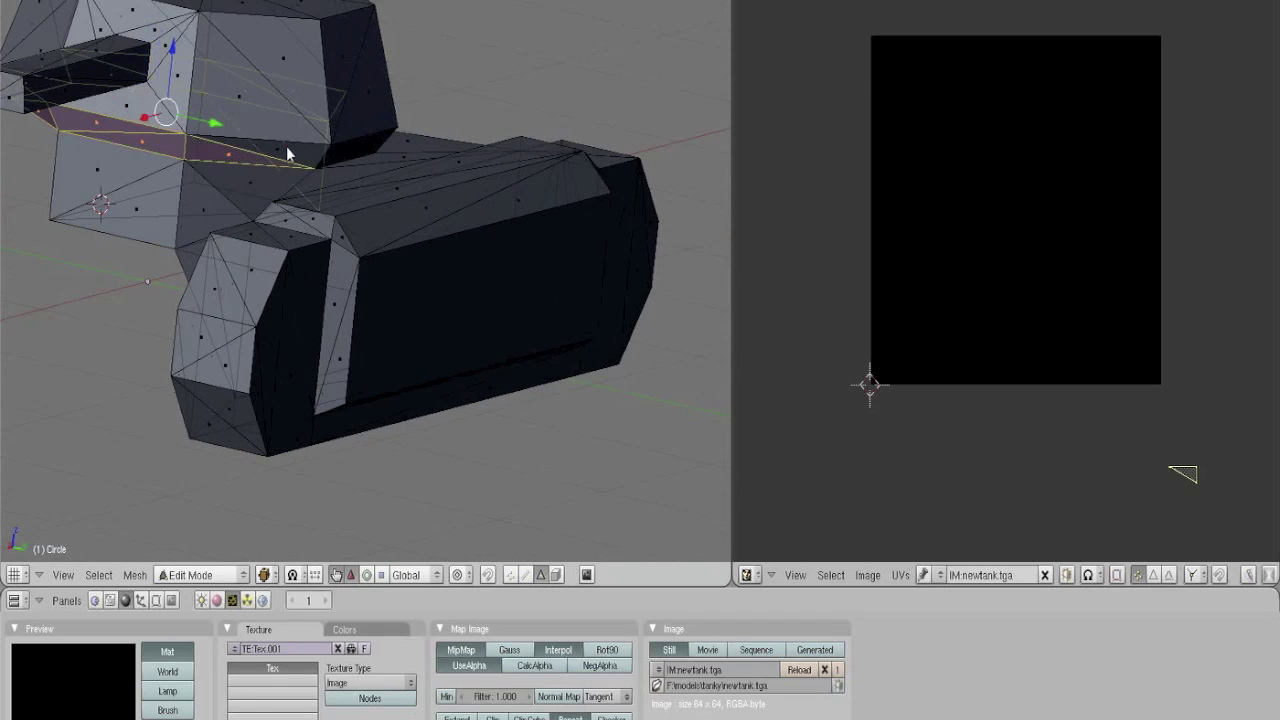
pyautogui.keyDown('shift'); pyautogui.rightClick(296, 156); pyautogui.keyUp('shift')
pyautogui.keyDown('shift'); pyautogui.rightClick(278, 152); pyautogui.keyUp('shift')
pyautogui.moveTo(359, 150); pyautogui.dragTo(309, 162, button='middle')
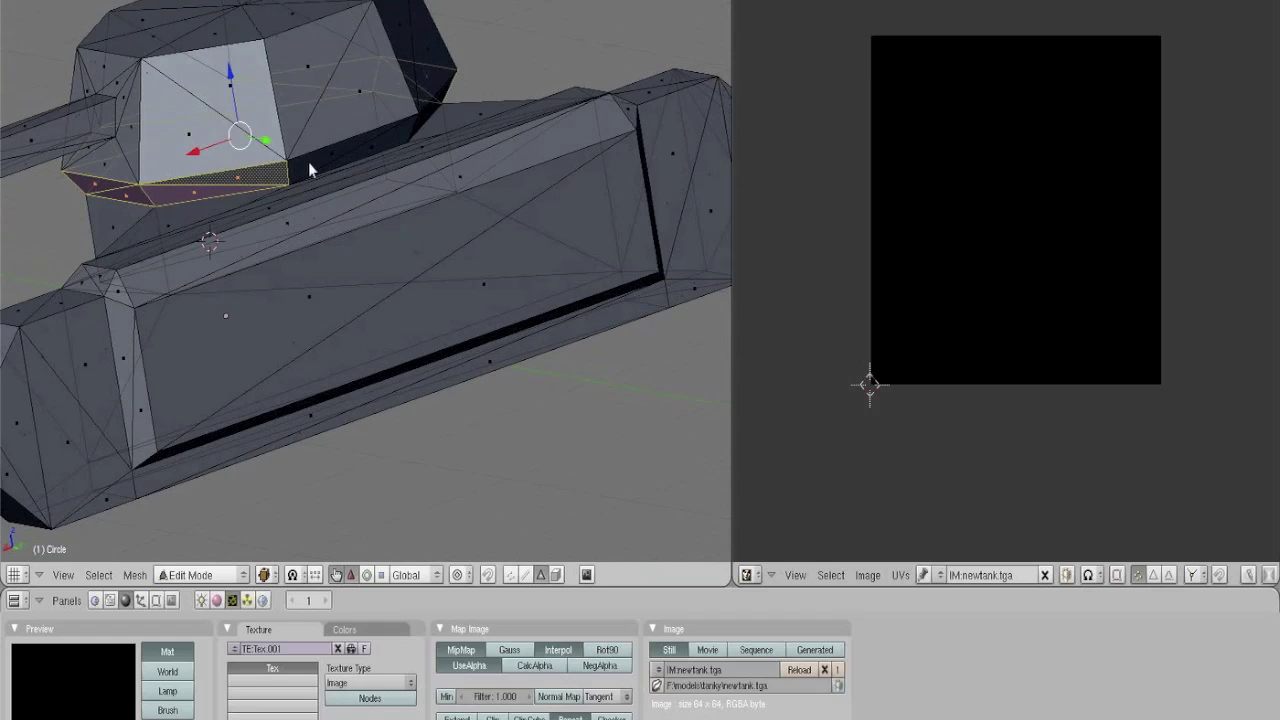
pyautogui.keyDown('shift'); pyautogui.rightClick(331, 155); pyautogui.keyUp('shift')
pyautogui.keyDown('shift'); pyautogui.rightClick(373, 149); pyautogui.keyUp('shift')
pyautogui.moveTo(410, 149); pyautogui.dragTo(431, 129, button='middle')
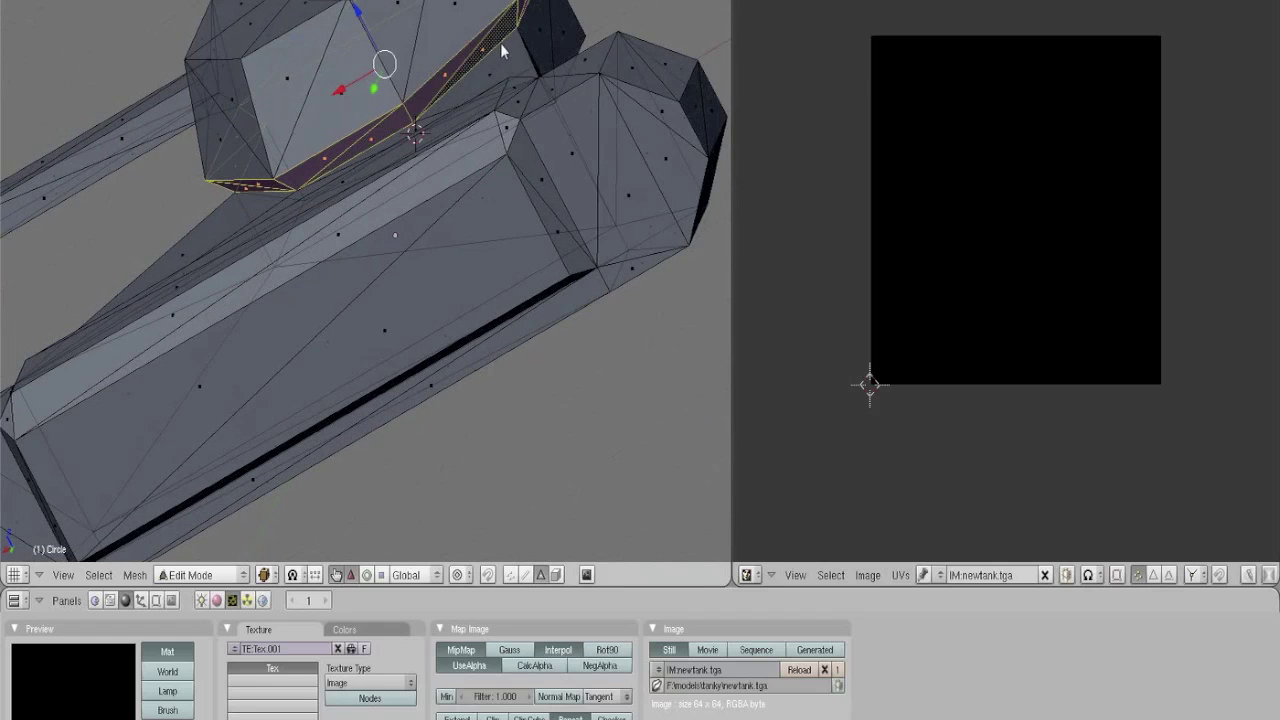
# Try unwrapping the turret's lower rim with Cylinder from View in the front view
pyautogui.press('KP_1')
pyautogui.press('u')
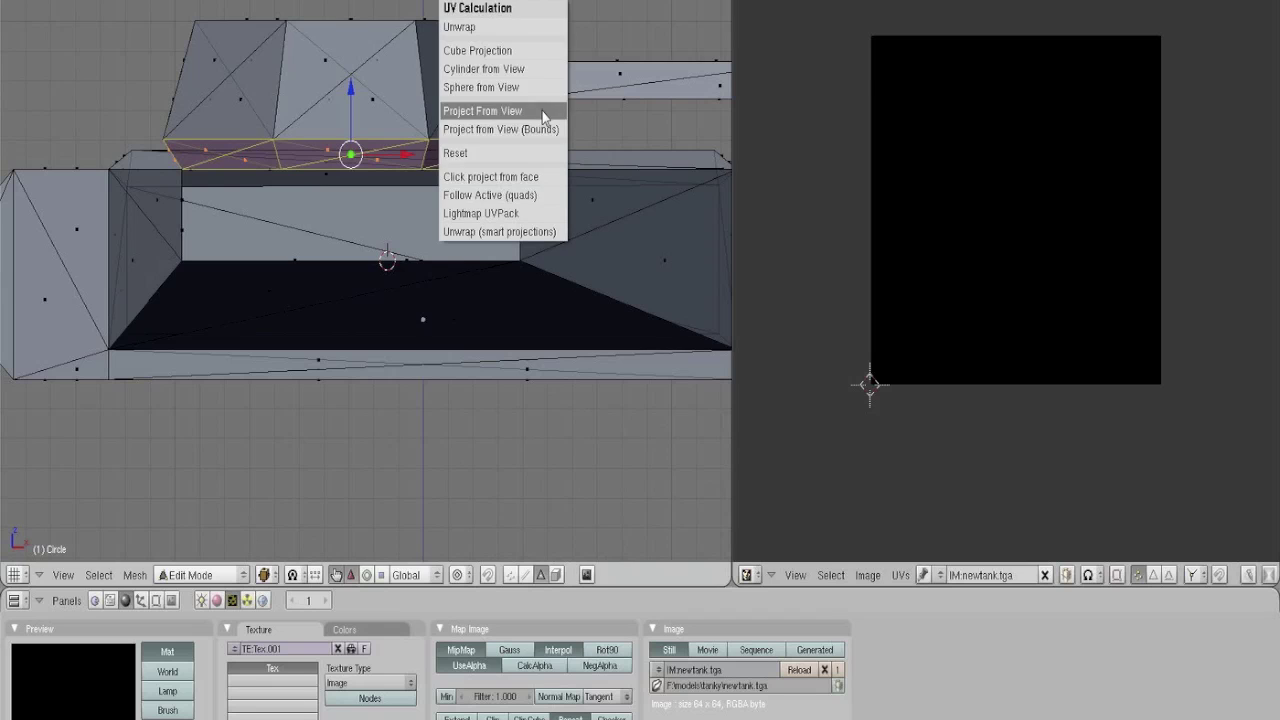
pyautogui.click(505, 69)
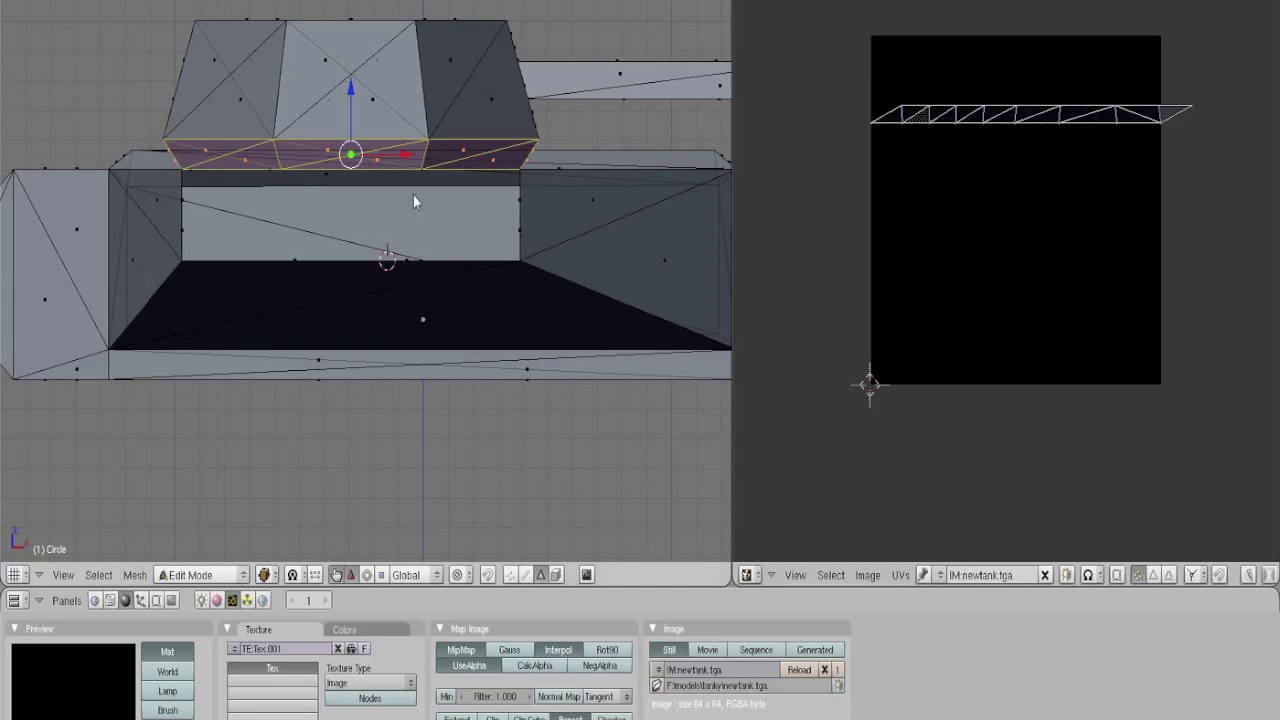
# Unwrap the turret's lower rim with Cylinder from View in the side view
pyautogui.press('KP_3')
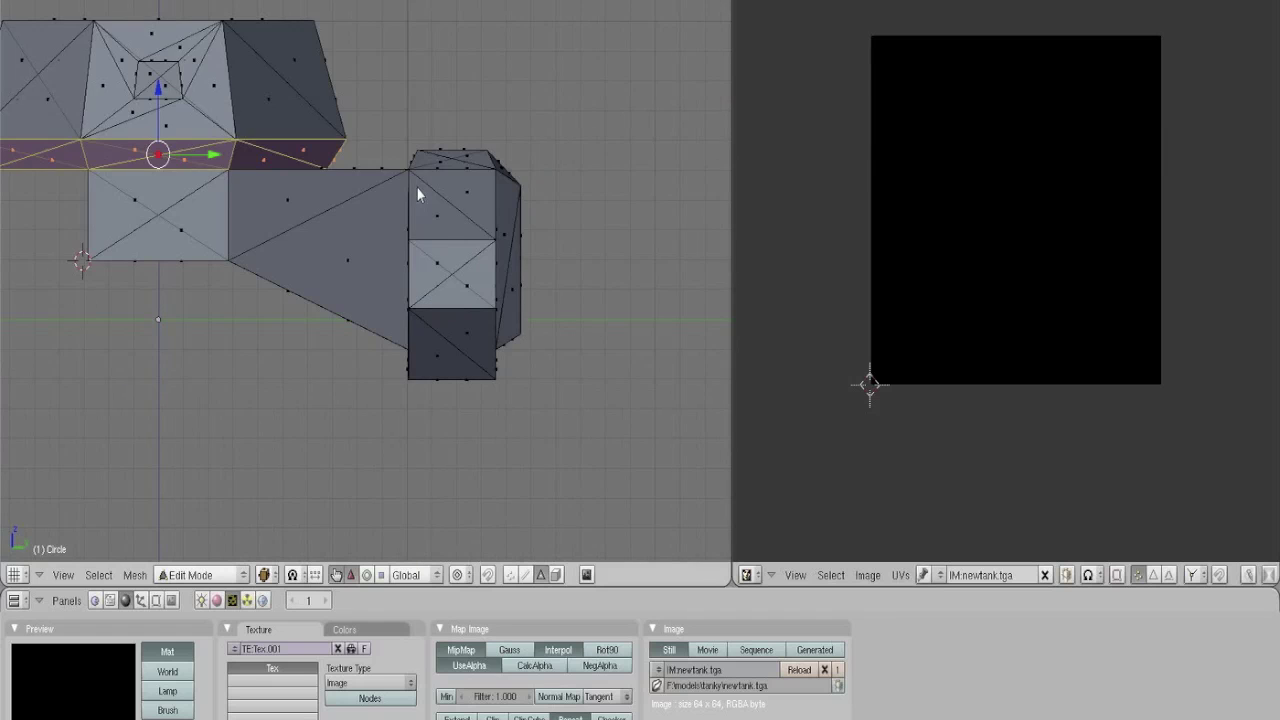
pyautogui.press('u')
pyautogui.click(394, 199)
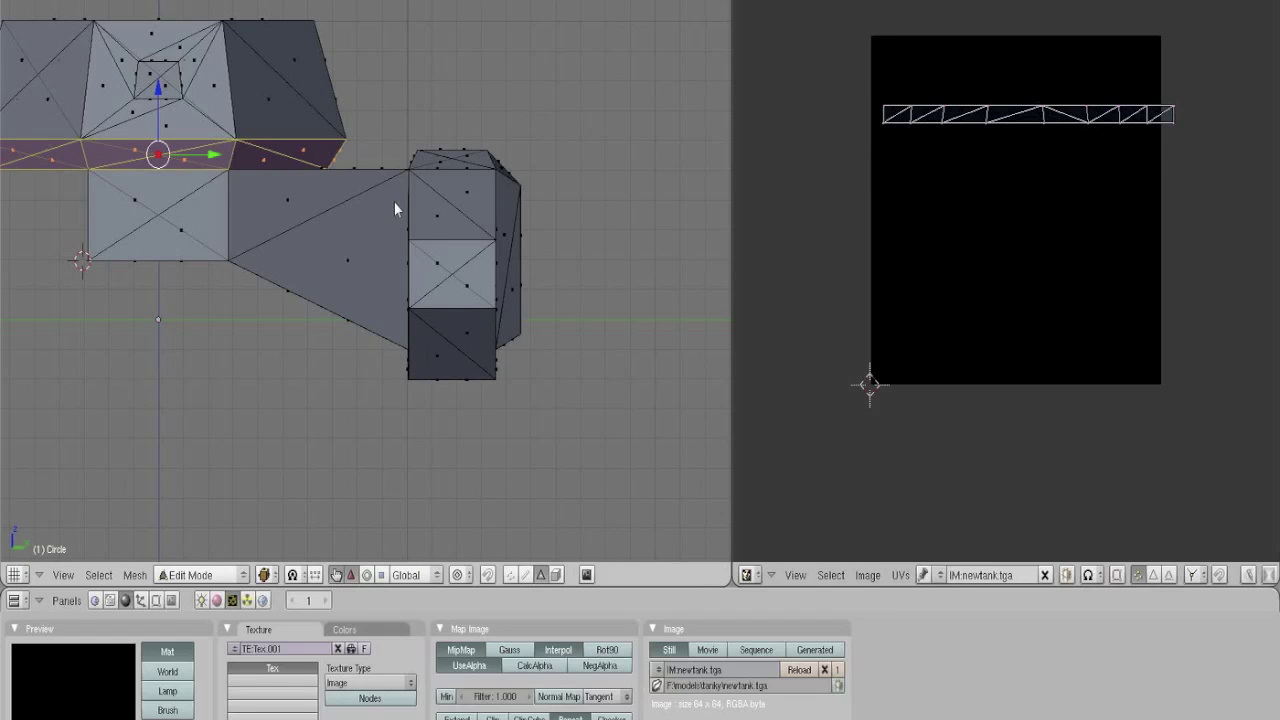
# Move the lower rim's whole UV strip out above the image and display all islands
pyautogui.scroll(-2, 871, 189)
pyautogui.scroll(1, 967, 242)
pyautogui.press('a')
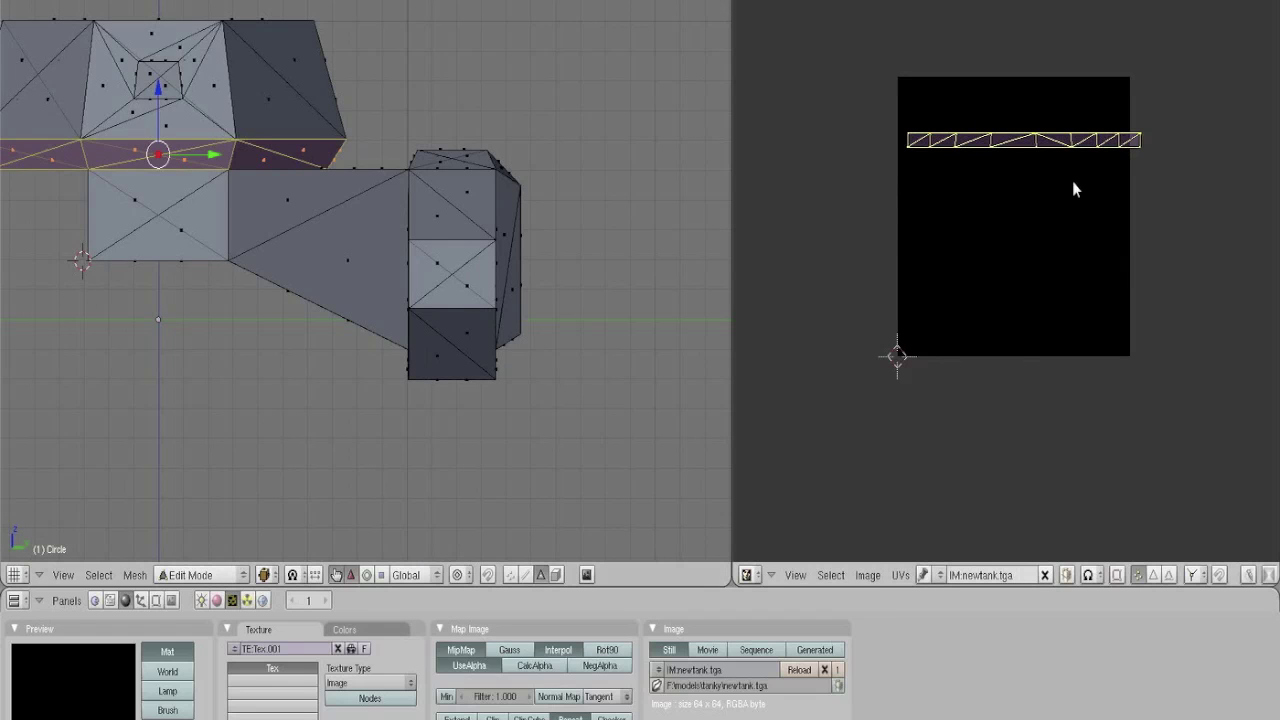
pyautogui.press('g')
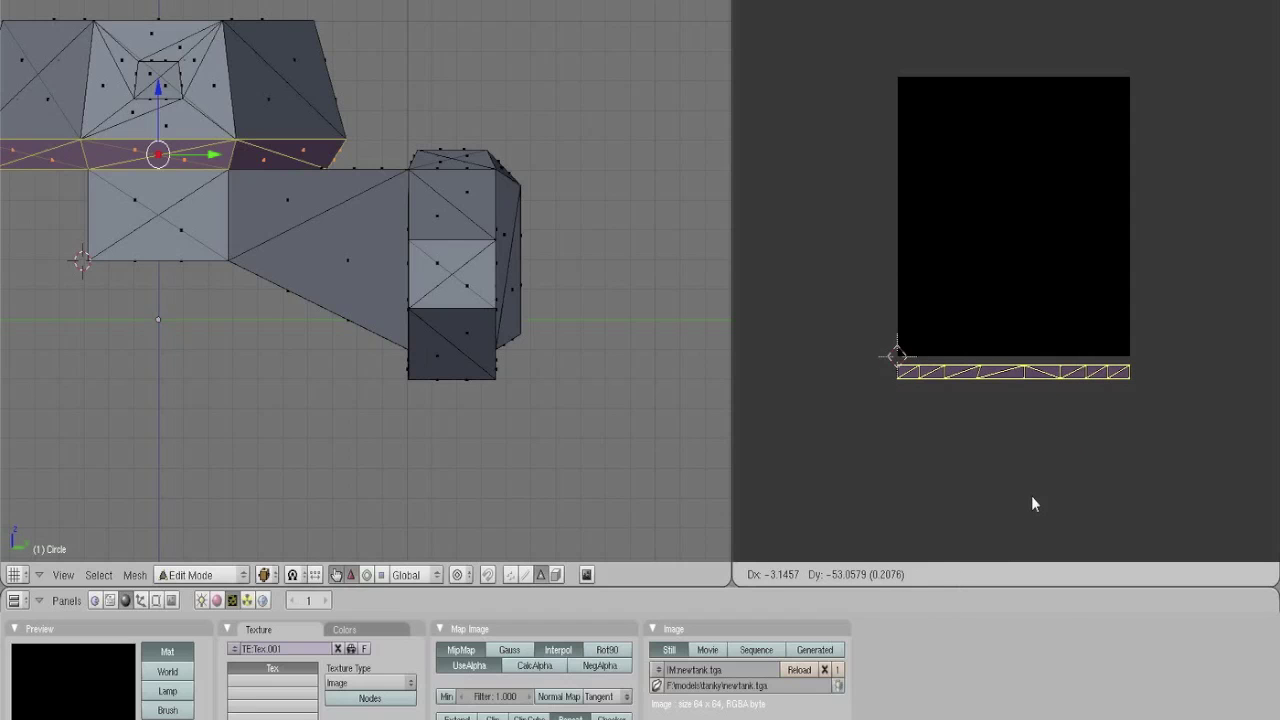
pyautogui.click(897, 137)
pyautogui.press('a')
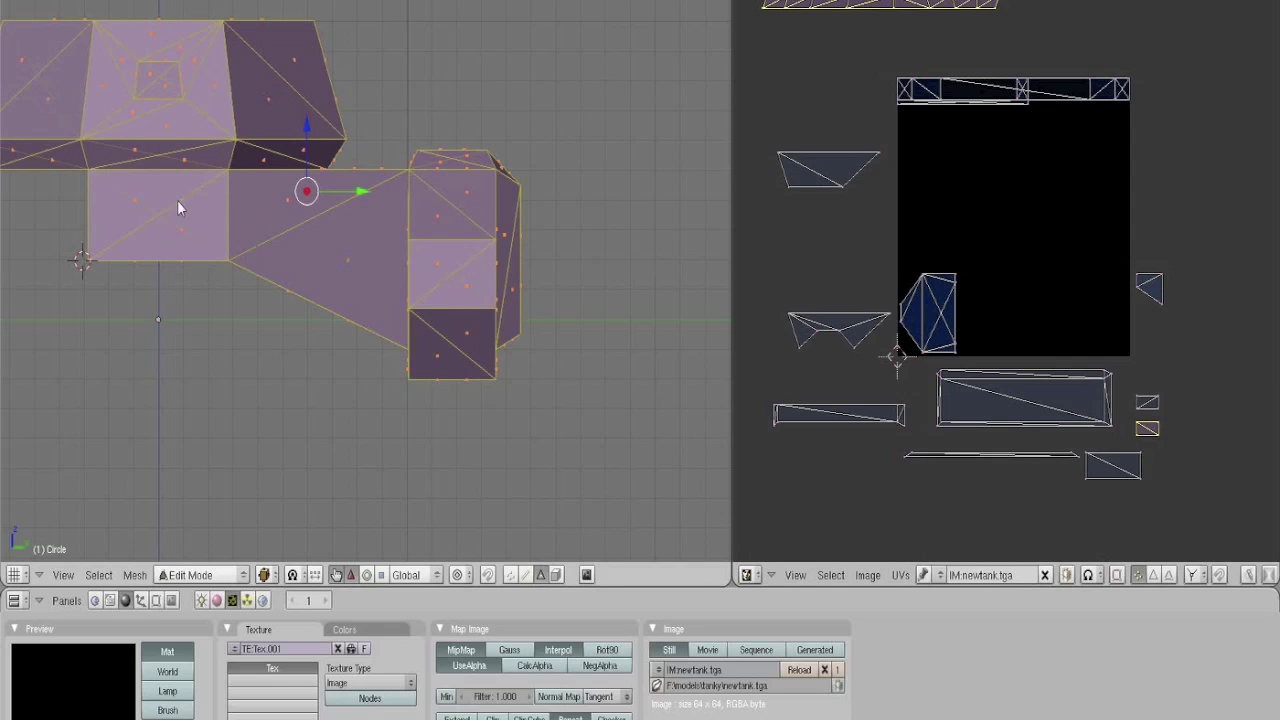
# Select only the turret's slanted wall faces on the side facing away from the track, up to the gun side
pyautogui.moveTo(63, 190); pyautogui.dragTo(260, 293, button='middle')
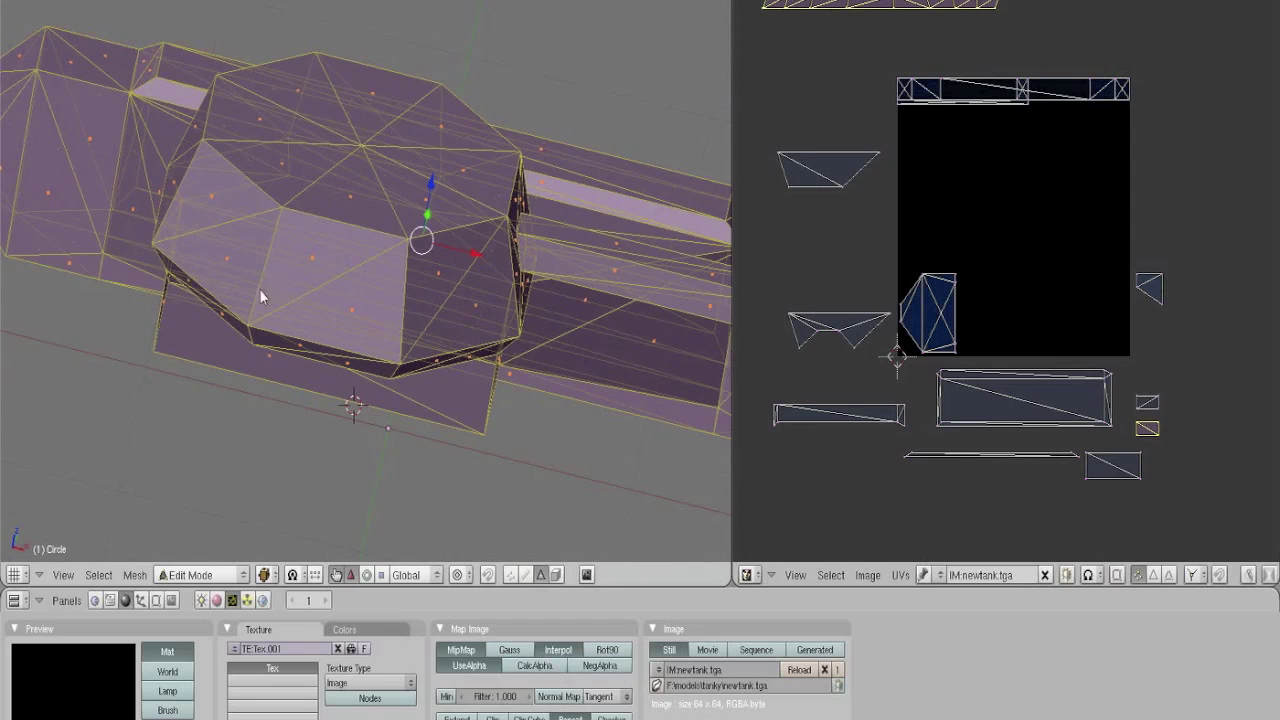
pyautogui.press('a')
pyautogui.rightClick(358, 314)
pyautogui.press('g')
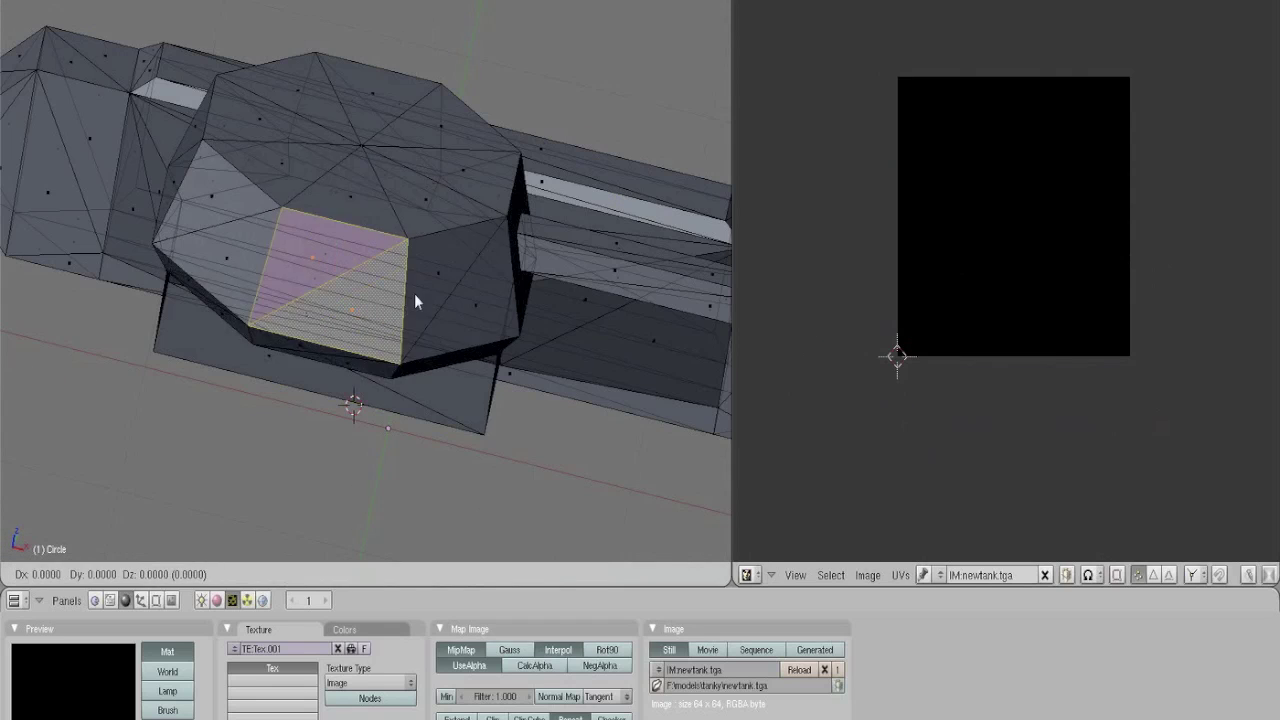
pyautogui.rightClick(428, 293)
pyautogui.keyDown('shift'); pyautogui.rightClick(473, 296); pyautogui.keyUp('shift')
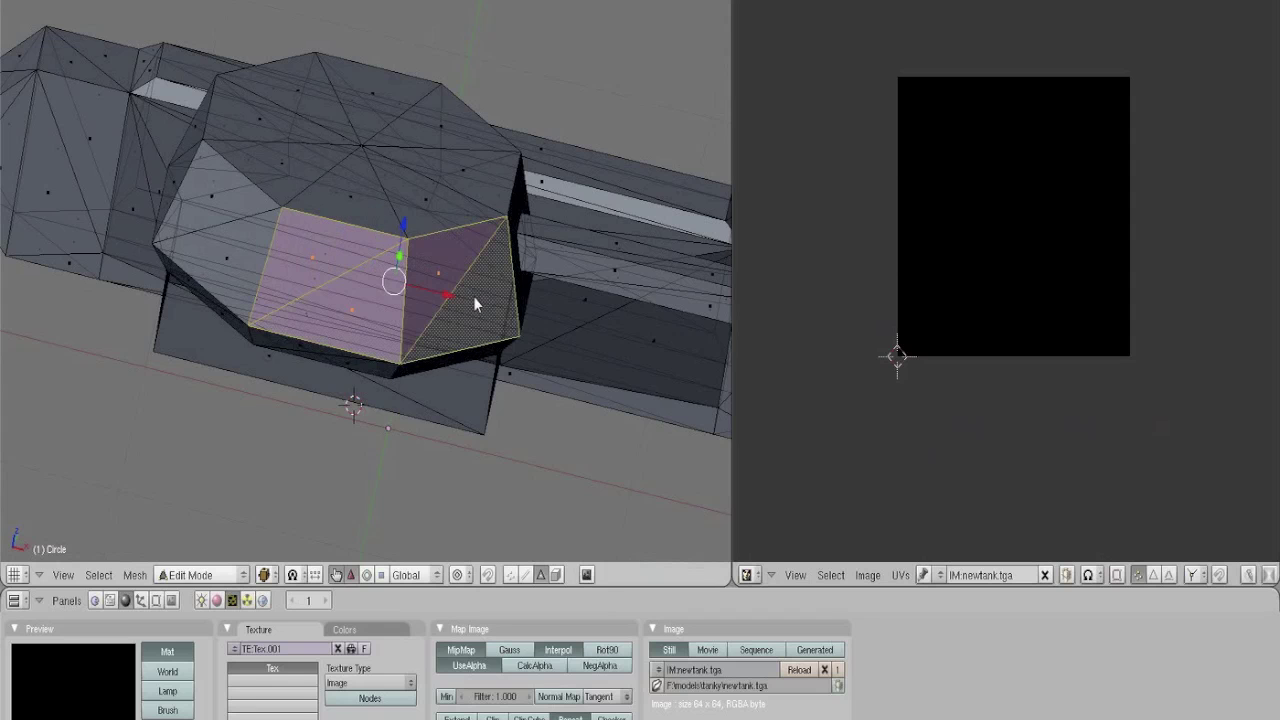
# Add the turret's remaining slanted wall faces around the rear and track side to the selection, leaving out the gun-mount wall
pyautogui.moveTo(213, 262); pyautogui.dragTo(297, 318, button='middle')
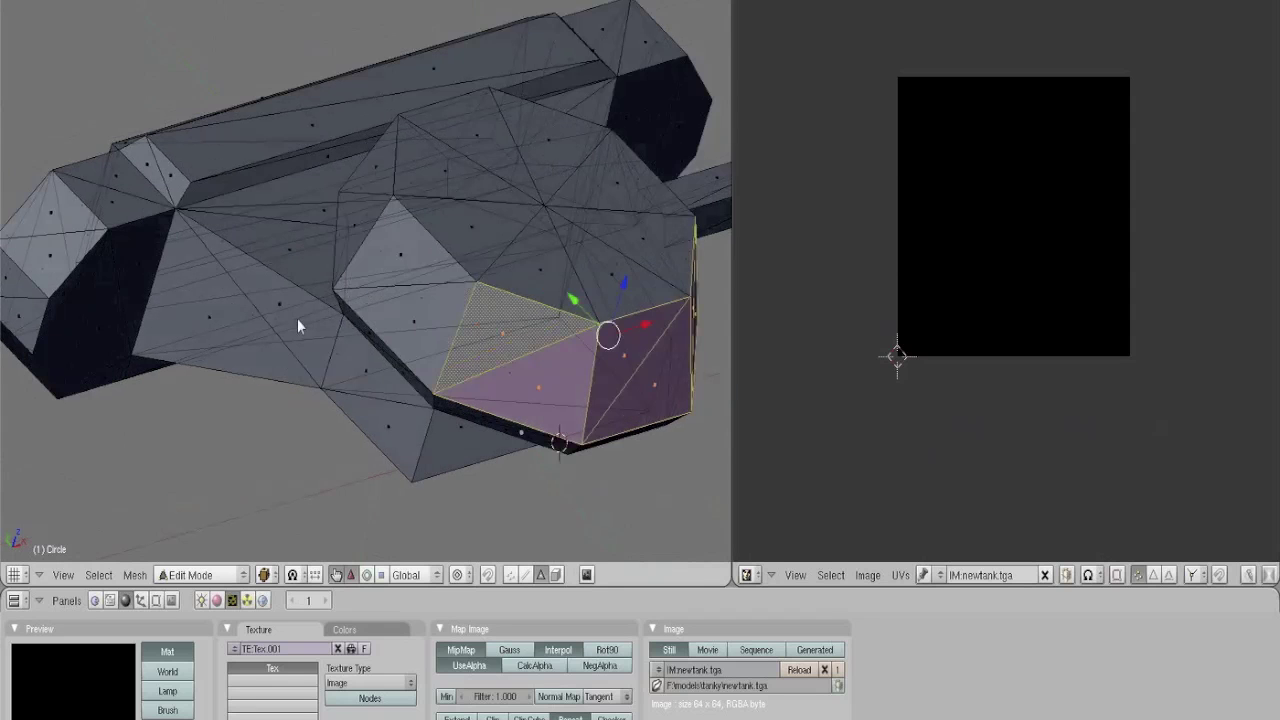
pyautogui.moveTo(399, 263); pyautogui.dragTo(489, 354, button='middle')
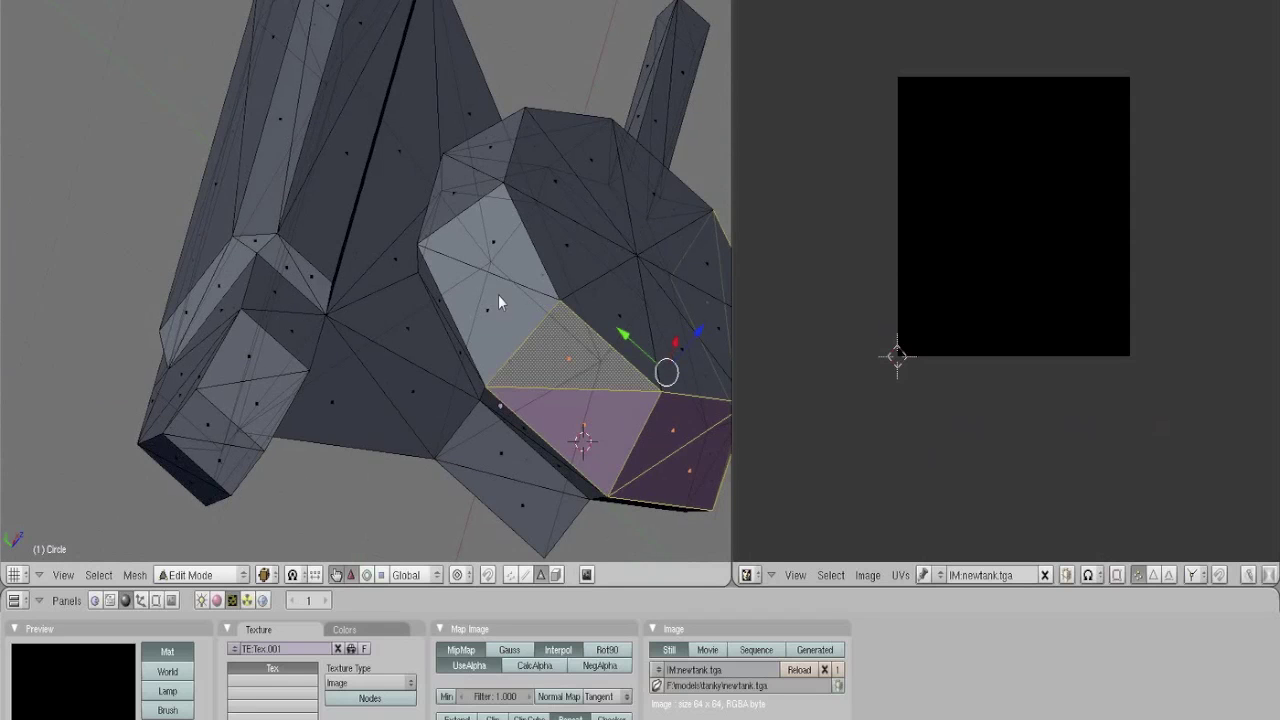
pyautogui.keyDown('shift'); pyautogui.rightClick(498, 300); pyautogui.keyUp('shift')
pyautogui.keyDown('shift'); pyautogui.rightClick(490, 185); pyautogui.keyUp('shift')
pyautogui.moveTo(519, 159); pyautogui.dragTo(537, 251, button='middle')
pyautogui.keyDown('shift'); pyautogui.rightClick(537, 251); pyautogui.keyUp('shift')
pyautogui.moveTo(597, 297); pyautogui.dragTo(372, 329, button='middle')
# Unwrap the selected slanted turret walls with Cylinder from View in the front view, and place their UV islands above the image
pyautogui.press('KP_1')
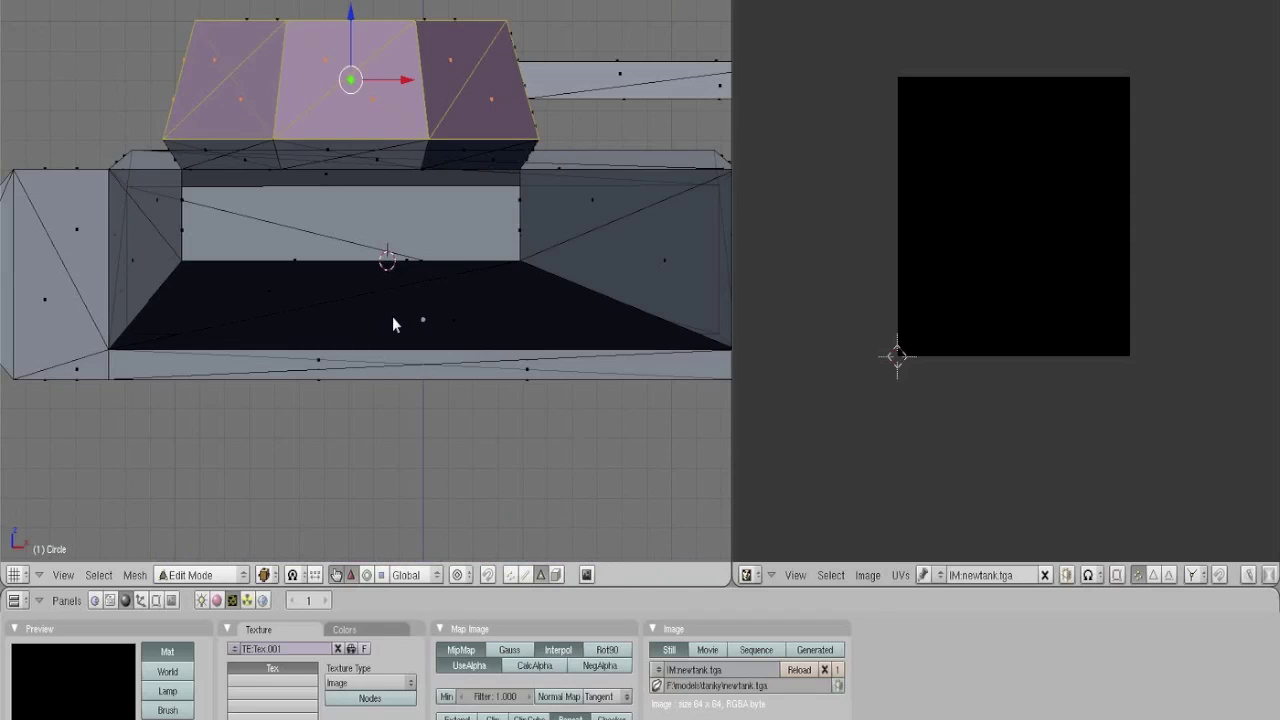
pyautogui.press('u')
pyautogui.click(392, 316)
# Select only the turret wall faces that surround the base of the gun barrel
pyautogui.press('KP_3')
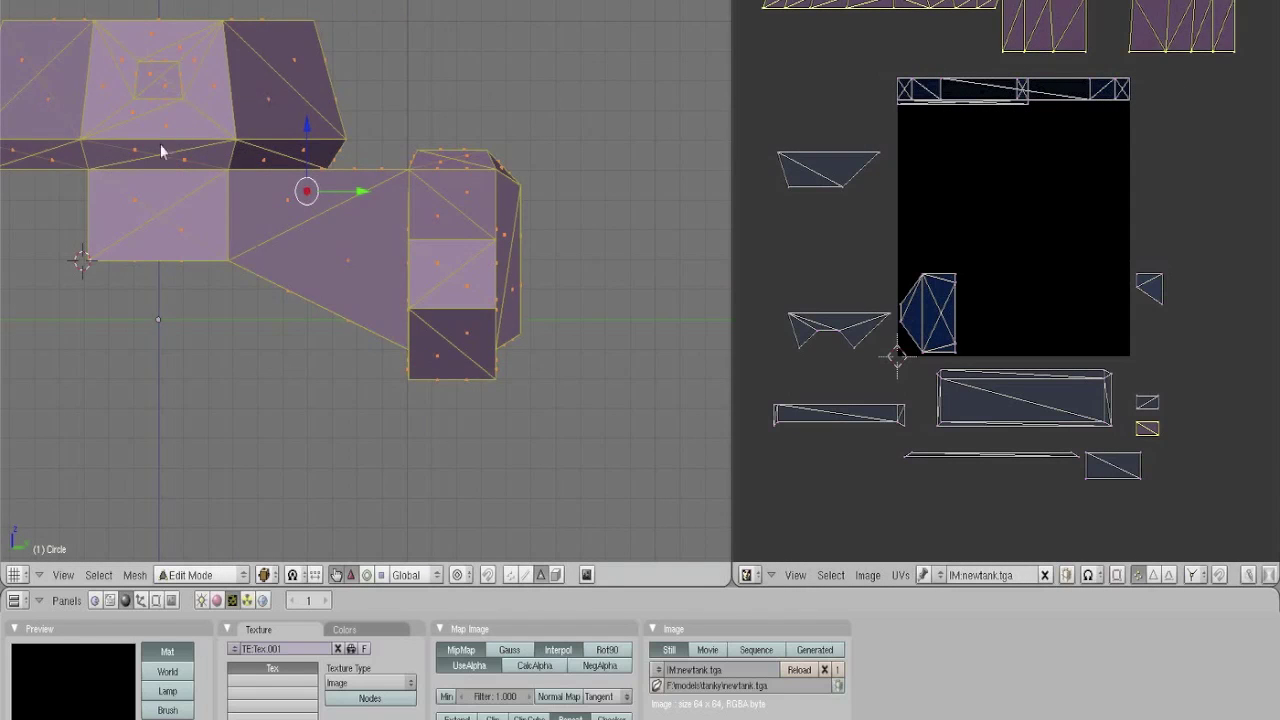
pyautogui.moveTo(160, 143); pyautogui.dragTo(313, 258, button='middle')
pyautogui.moveTo(426, 306); pyautogui.dragTo(294, 276, button='middle')
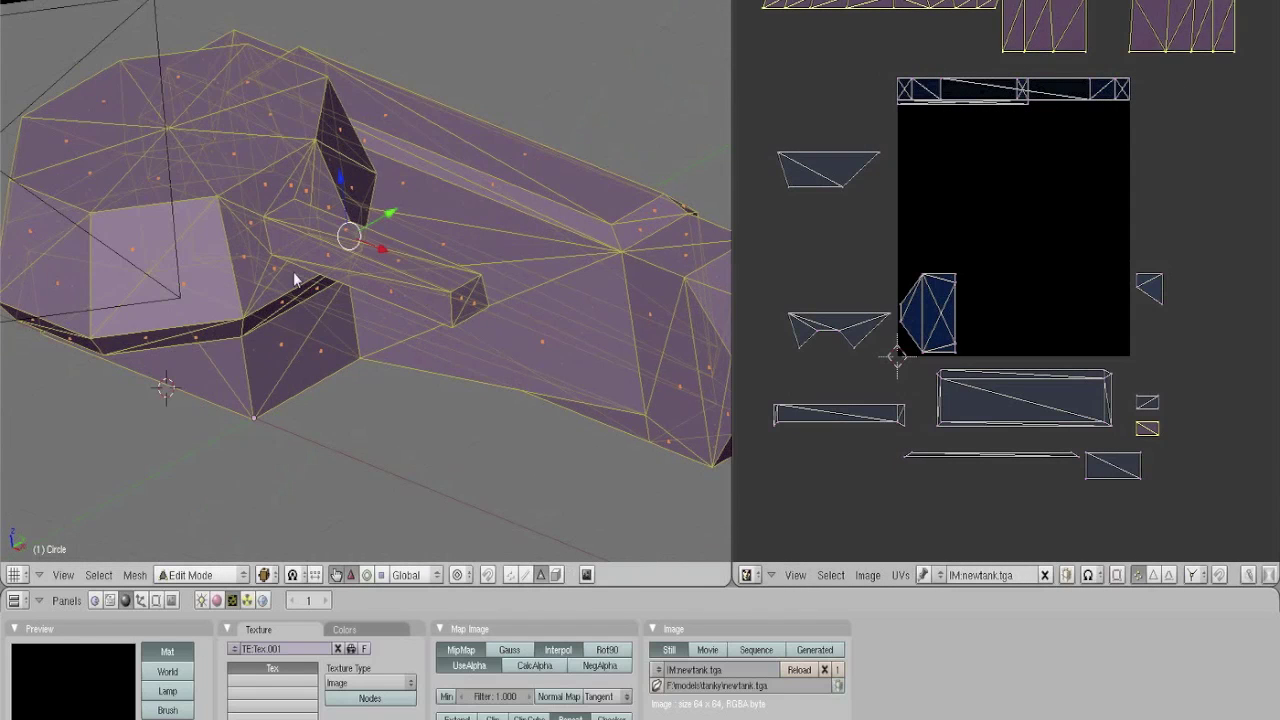
pyautogui.rightClick(248, 245)
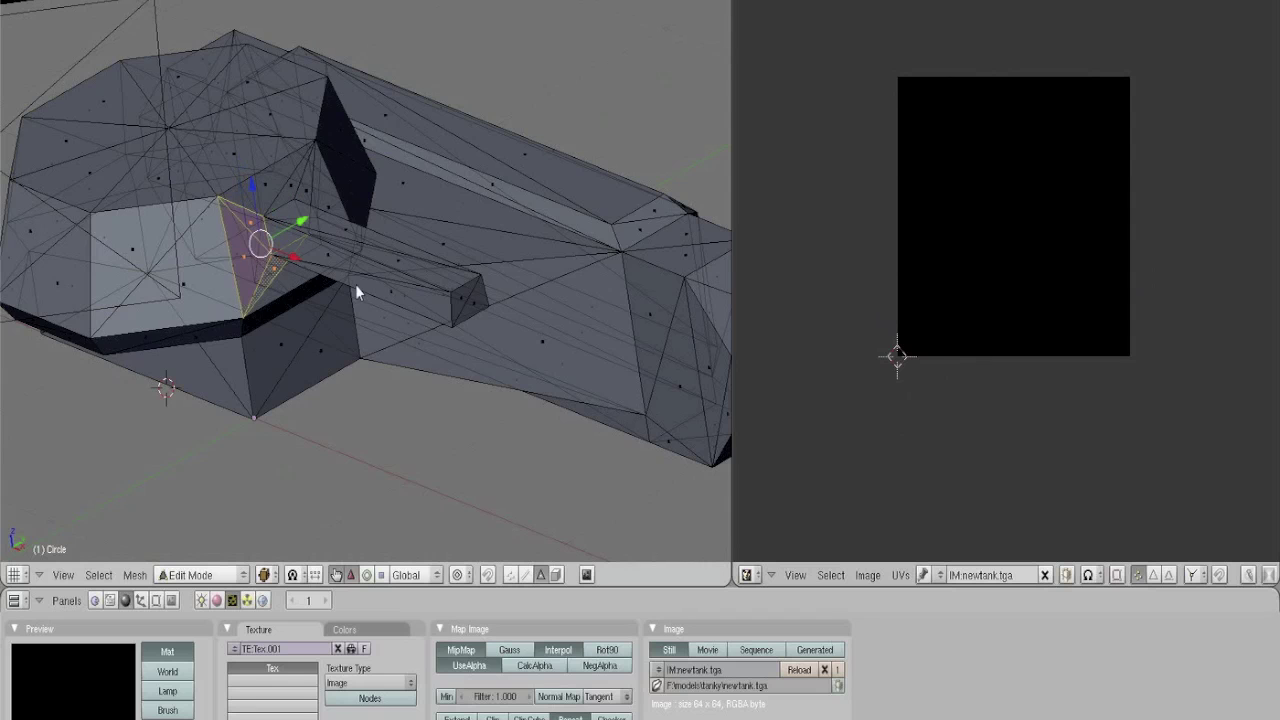
pyautogui.moveTo(357, 289); pyautogui.dragTo(343, 235, button='middle')
pyautogui.moveTo(294, 191); pyautogui.dragTo(236, 237, button='middle')
pyautogui.keyDown('shift'); pyautogui.rightClick(240, 228); pyautogui.keyUp('shift')
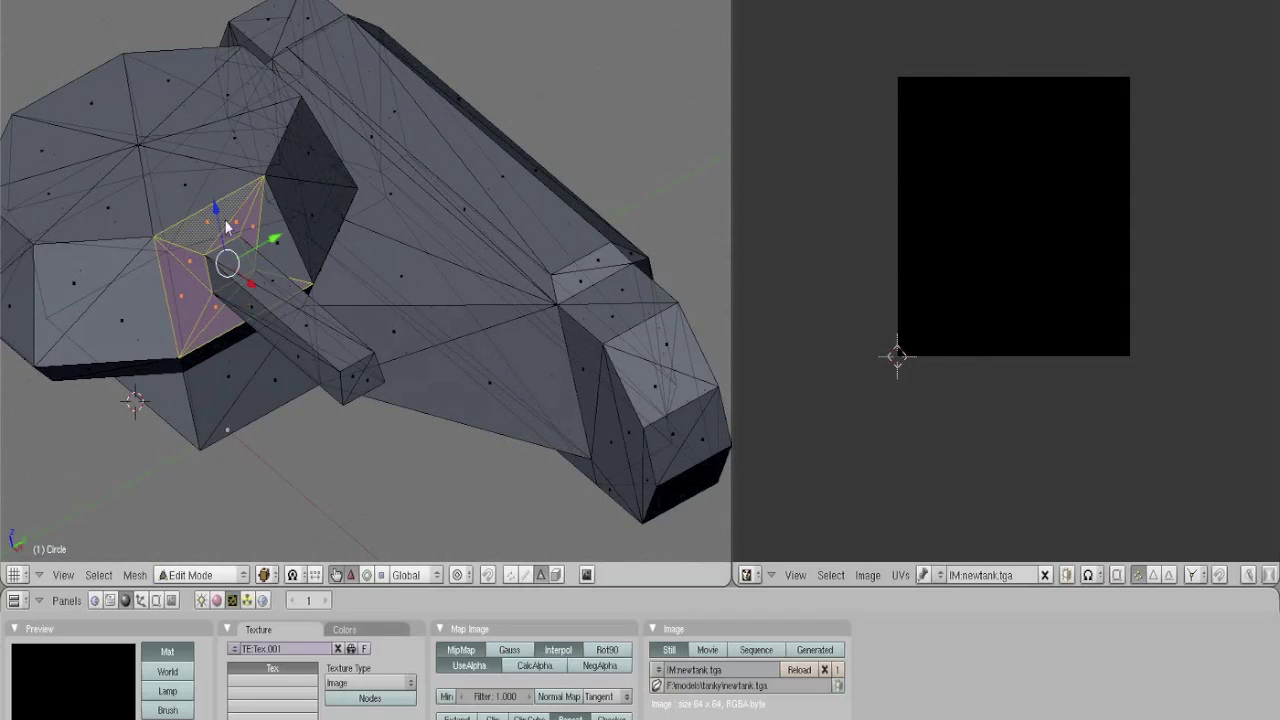
pyautogui.keyDown('shift'); pyautogui.rightClick(274, 241); pyautogui.keyUp('shift')
# Unwrap the gun-mount wall with Project From View in the side view, and move its island outside the image's lower-left corner
pyautogui.press('KP_3')
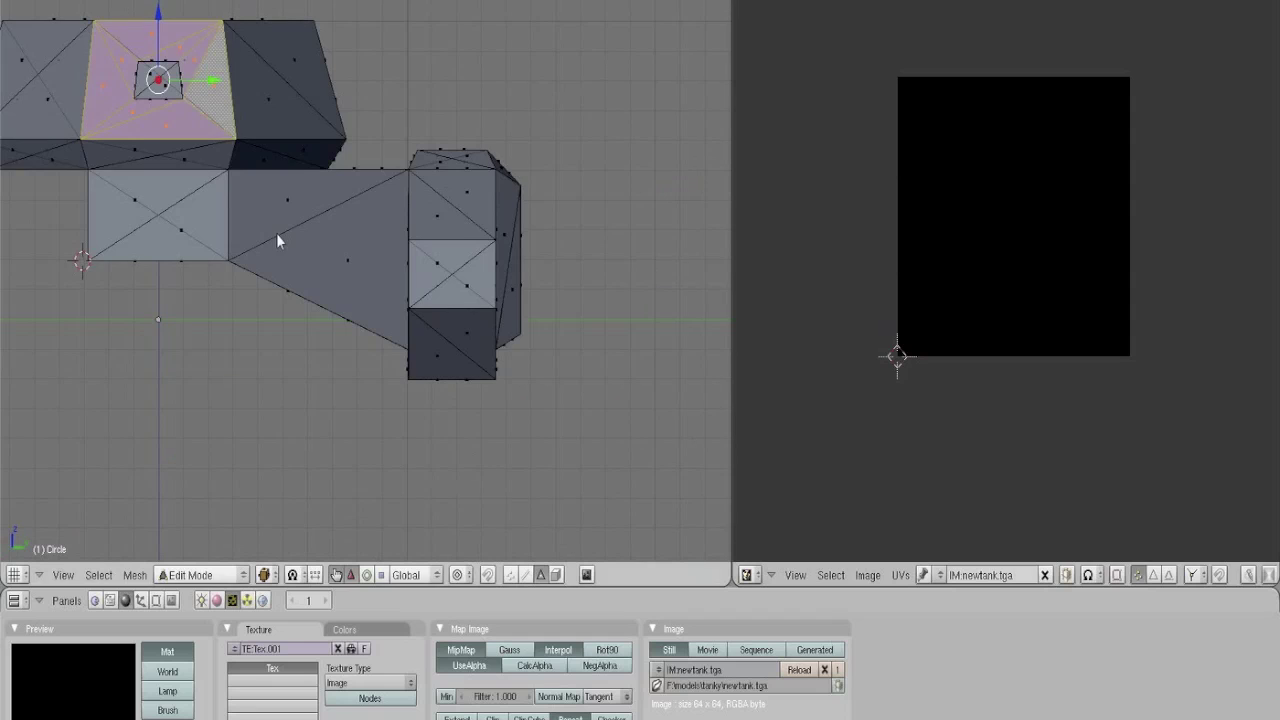
pyautogui.press('u')
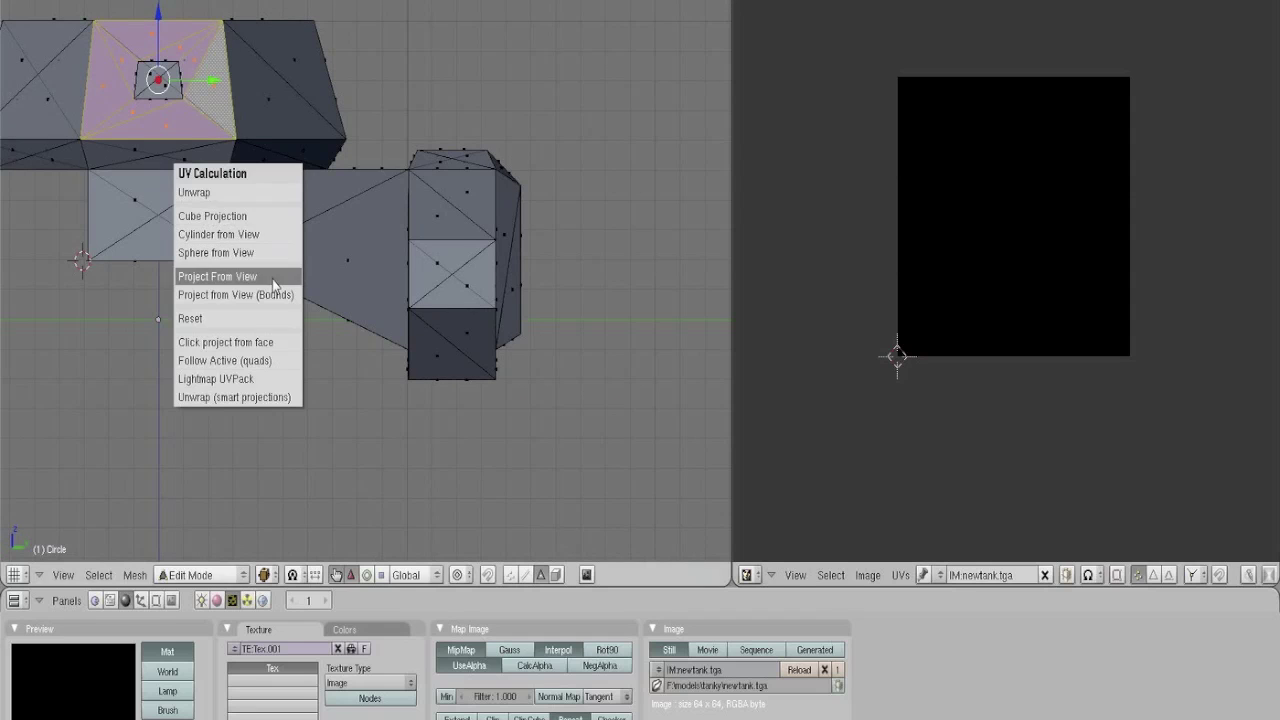
pyautogui.click(272, 279)
pyautogui.press('g')
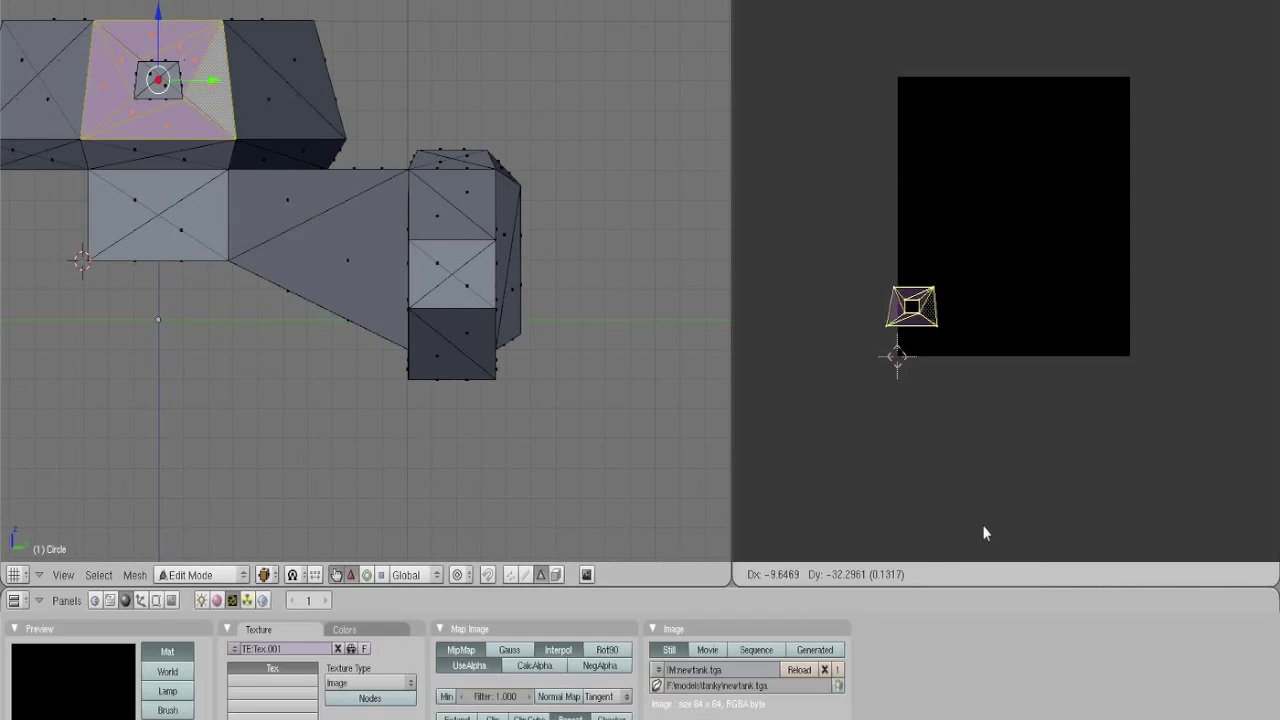
pyautogui.press('Return')
pyautogui.press('a')
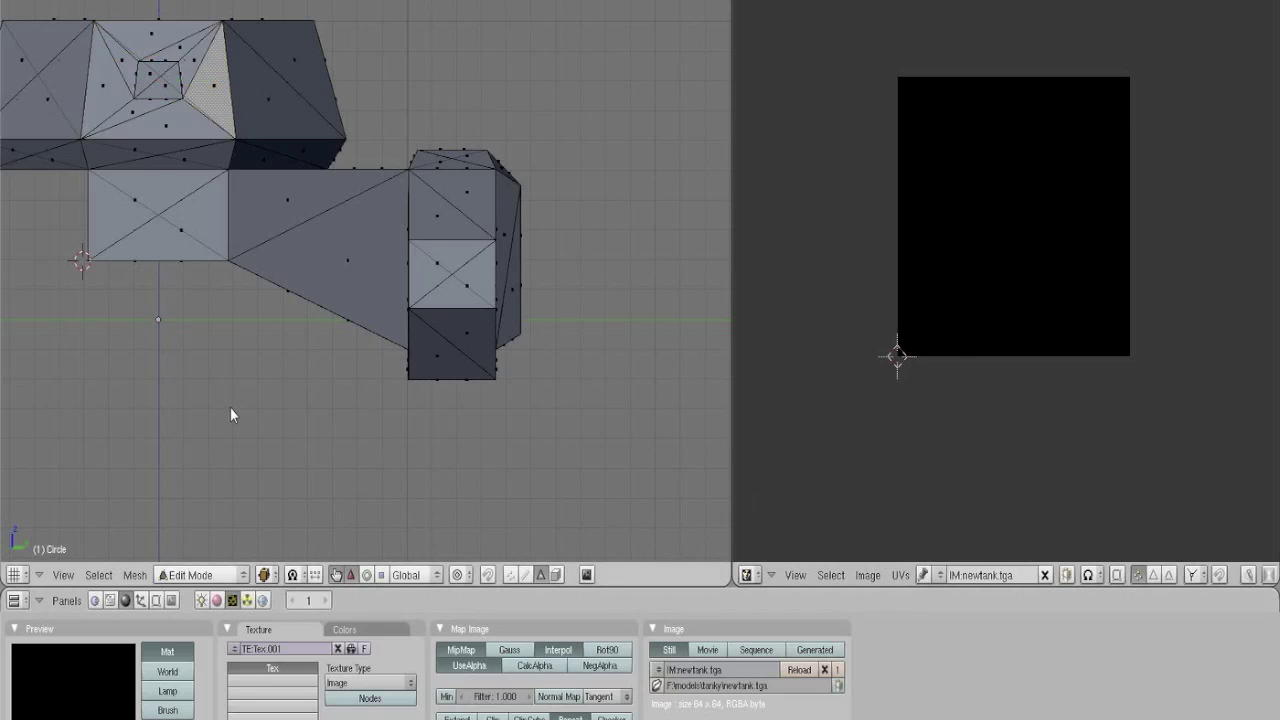
pyautogui.press('a')
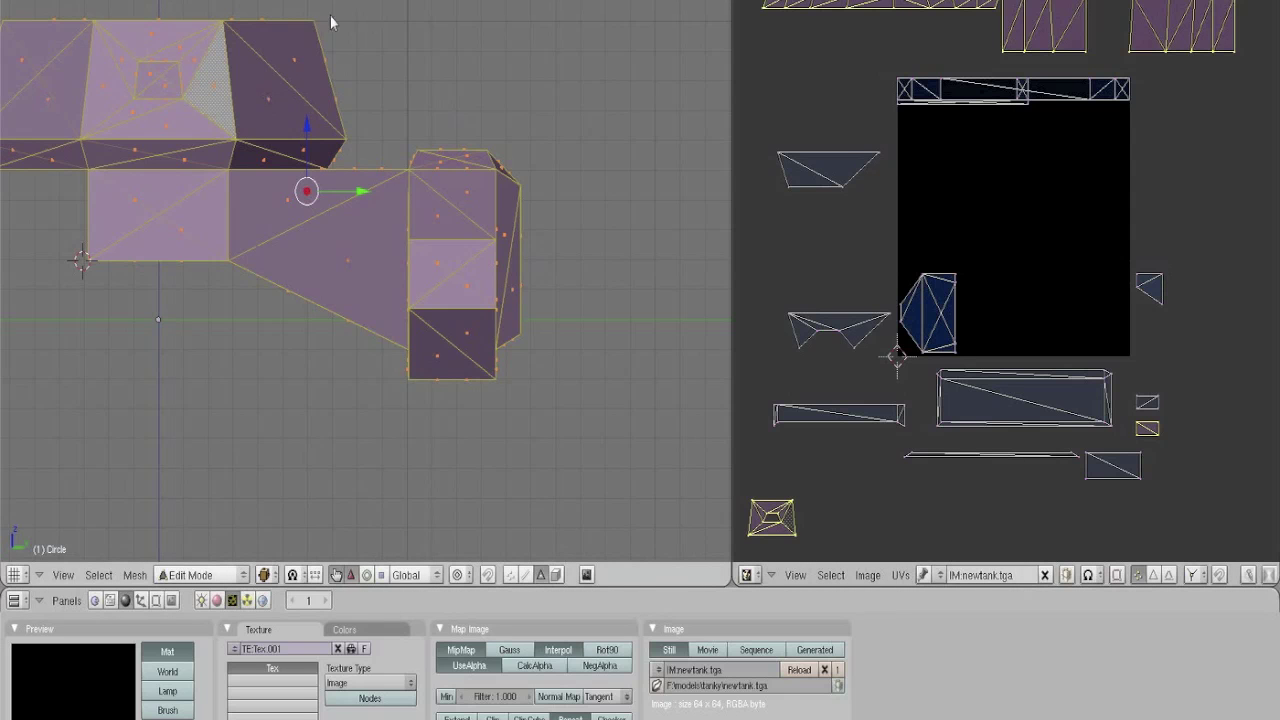
# Select all the triangular faces of the turret's flat octagonal roof
pyautogui.moveTo(217, 106); pyautogui.dragTo(303, 155, button='middle')
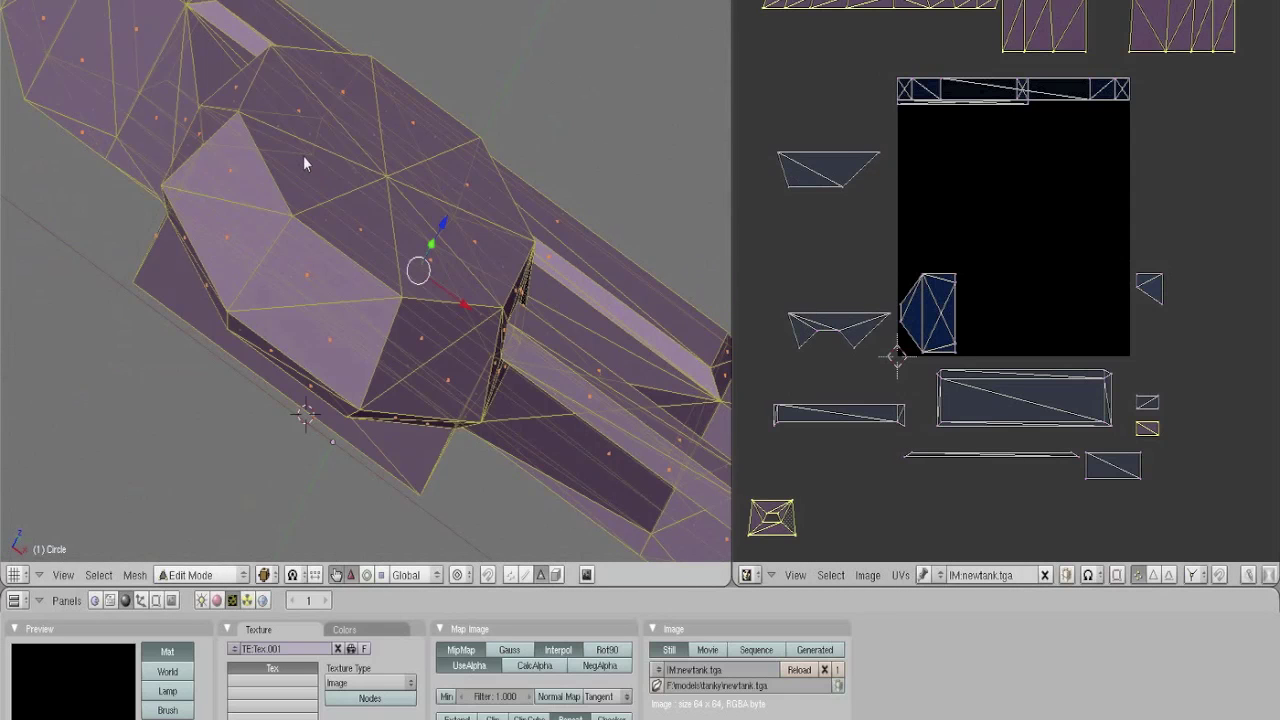
pyautogui.rightClick(314, 153)
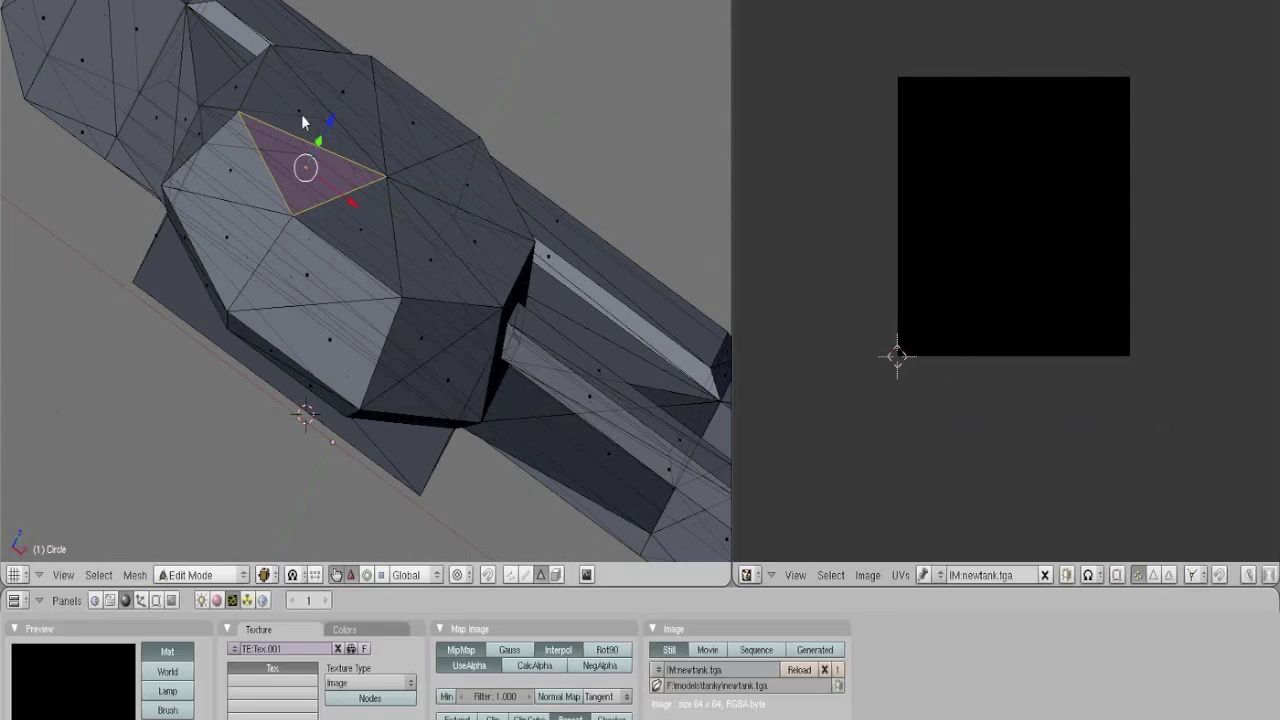
pyautogui.keyDown('shift'); pyautogui.rightClick(301, 114); pyautogui.keyUp('shift')
pyautogui.keyDown('shift'); pyautogui.rightClick(395, 121); pyautogui.keyUp('shift')
pyautogui.hotkey('ctrl', 'z')
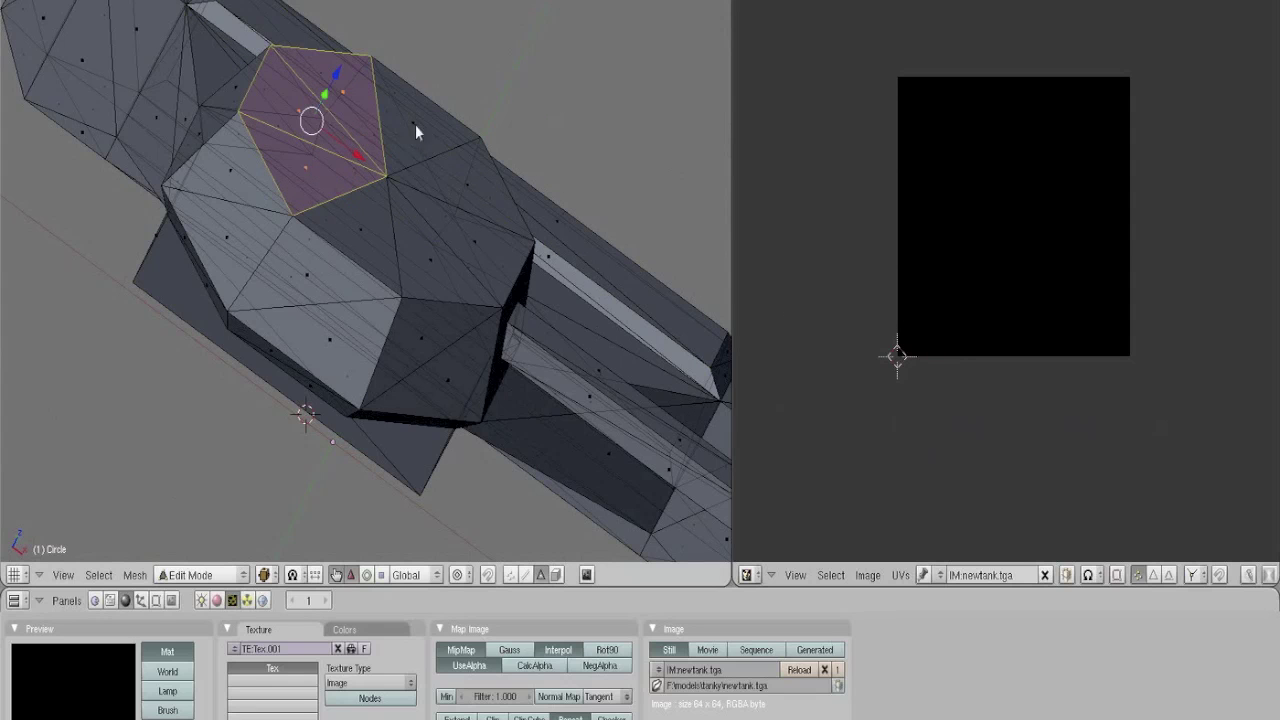
pyautogui.keyDown('shift'); pyautogui.rightClick(415, 124); pyautogui.keyUp('shift')
pyautogui.keyDown('shift'); pyautogui.rightClick(474, 182); pyautogui.keyUp('shift')
pyautogui.keyDown('shift'); pyautogui.rightClick(477, 240); pyautogui.keyUp('shift')
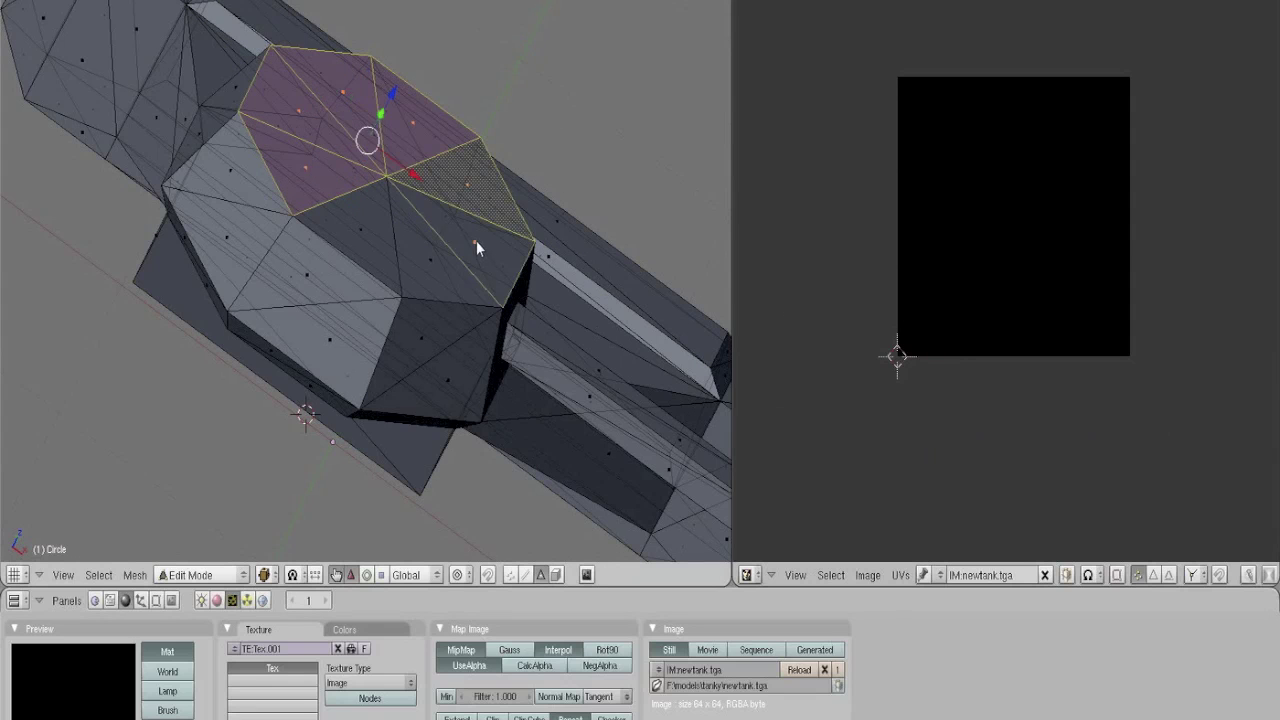
pyautogui.keyDown('shift'); pyautogui.rightClick(431, 262); pyautogui.keyUp('shift')
pyautogui.keyDown('shift'); pyautogui.rightClick(361, 252); pyautogui.keyUp('shift')
# Unwrap the turret roof with Project From View in the top view, and move its octagonal island left of the image
pyautogui.press('KP_1')
pyautogui.press('KP_7')
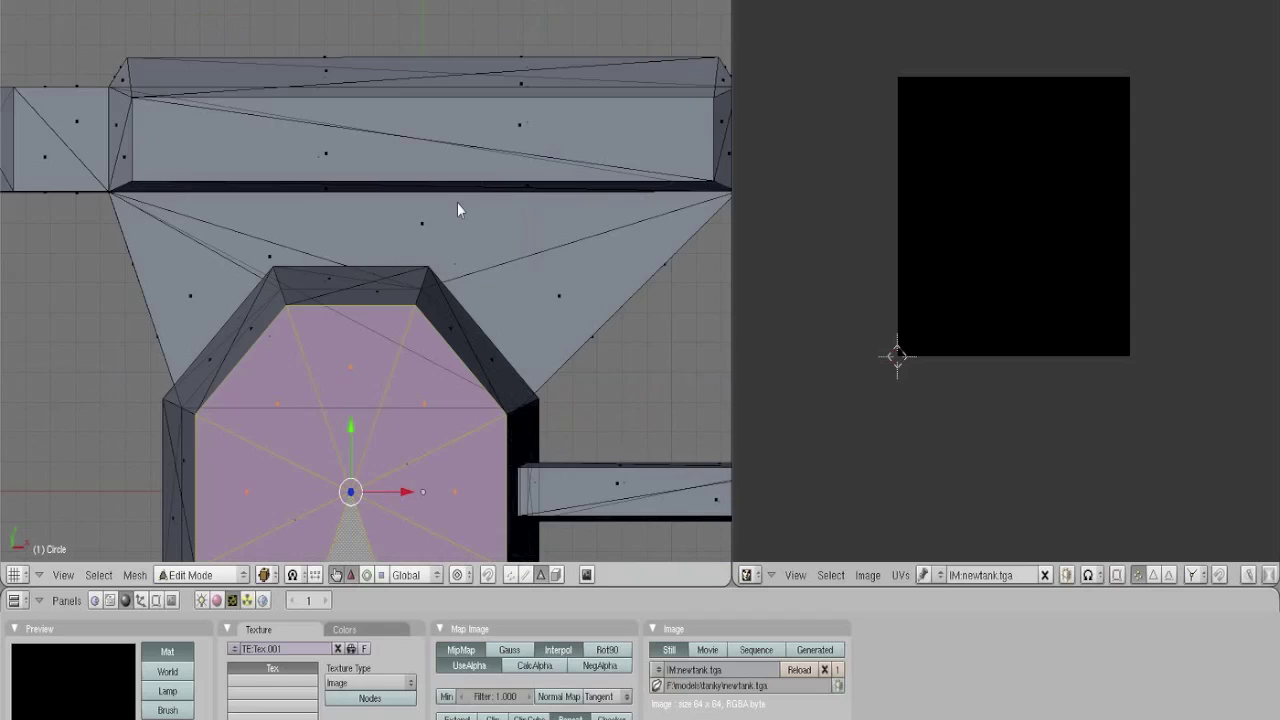
pyautogui.keyDown('shift'); pyautogui.moveTo(349, 296); pyautogui.dragTo(328, 144, button='middle'); pyautogui.keyUp('shift')
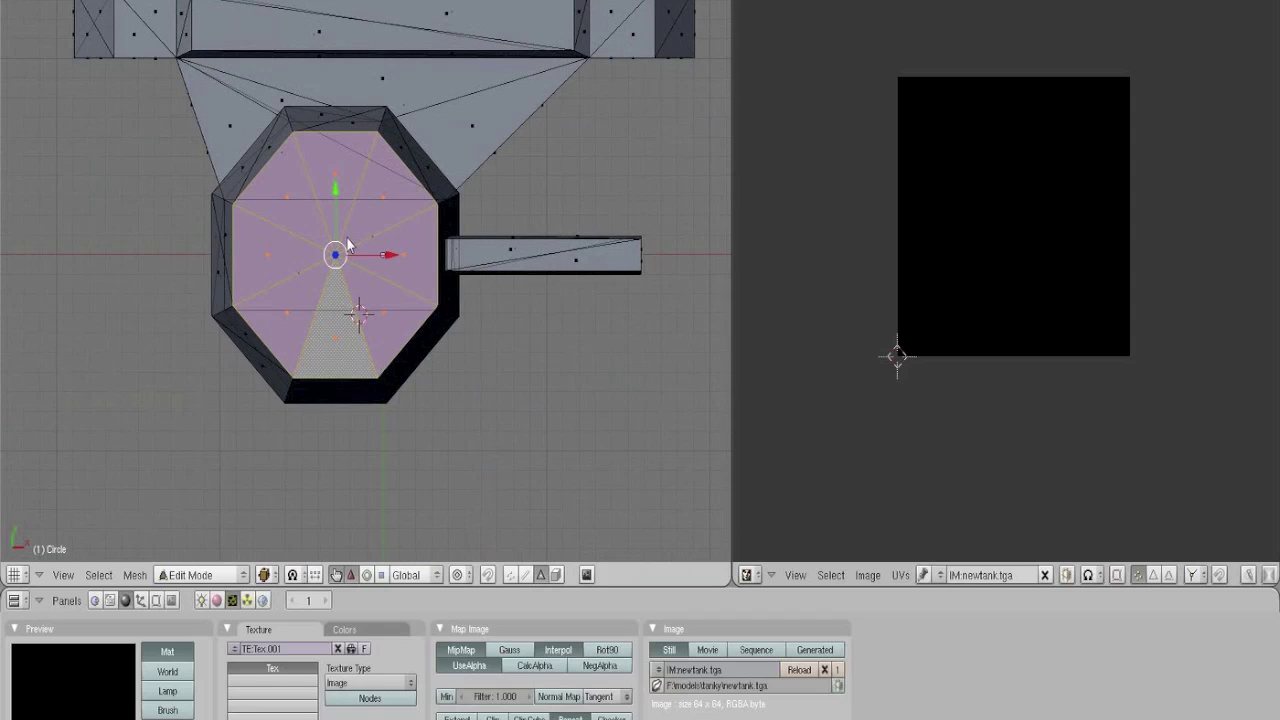
pyautogui.press('u')
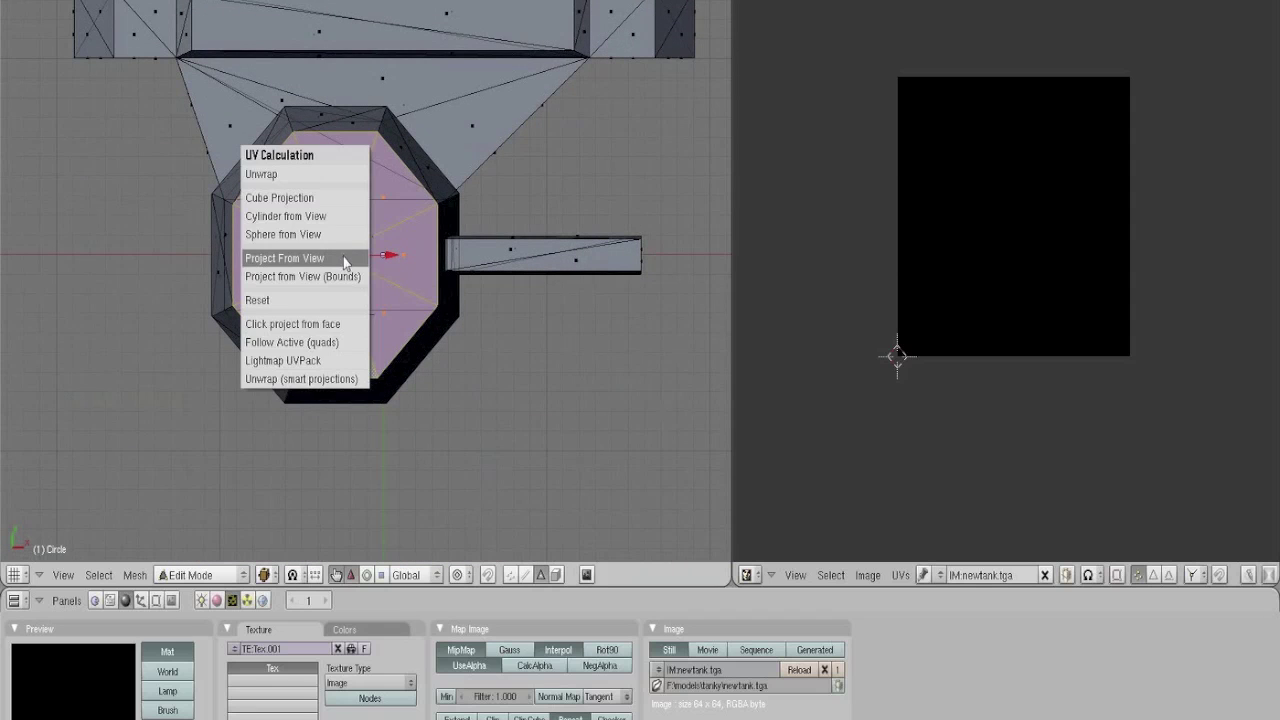
pyautogui.click(309, 262)
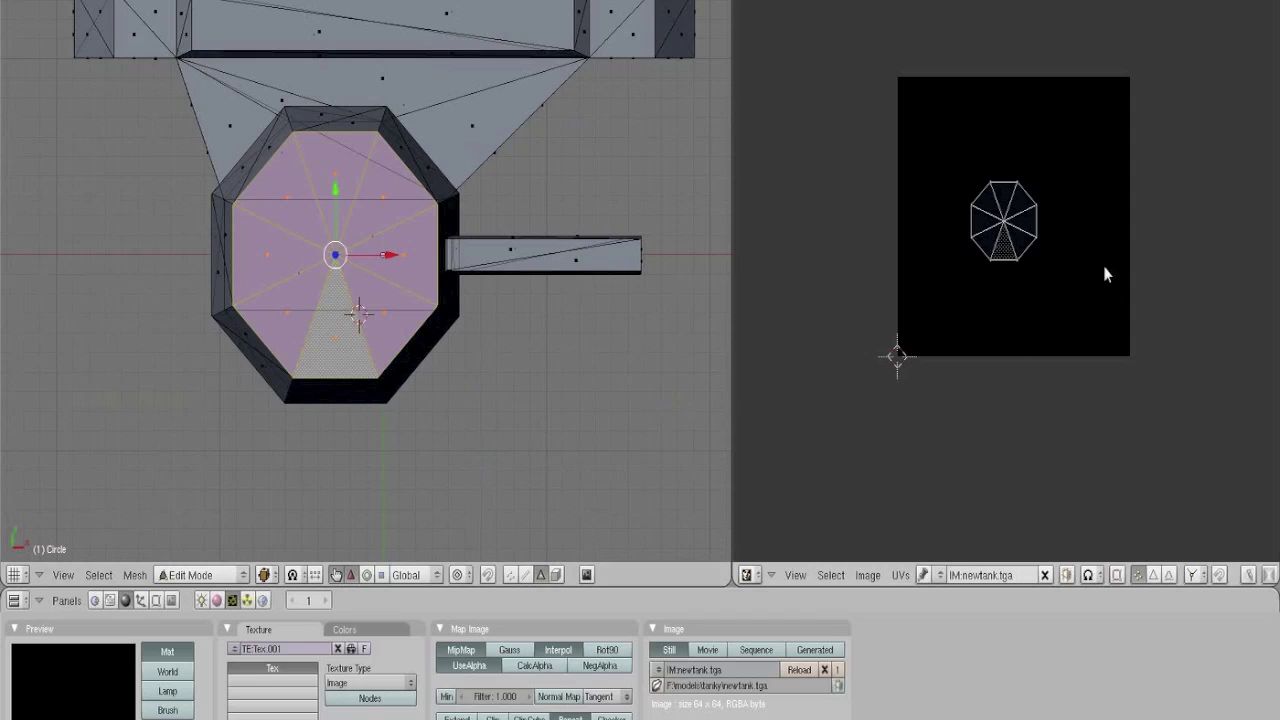
pyautogui.press('a')
pyautogui.press('g')
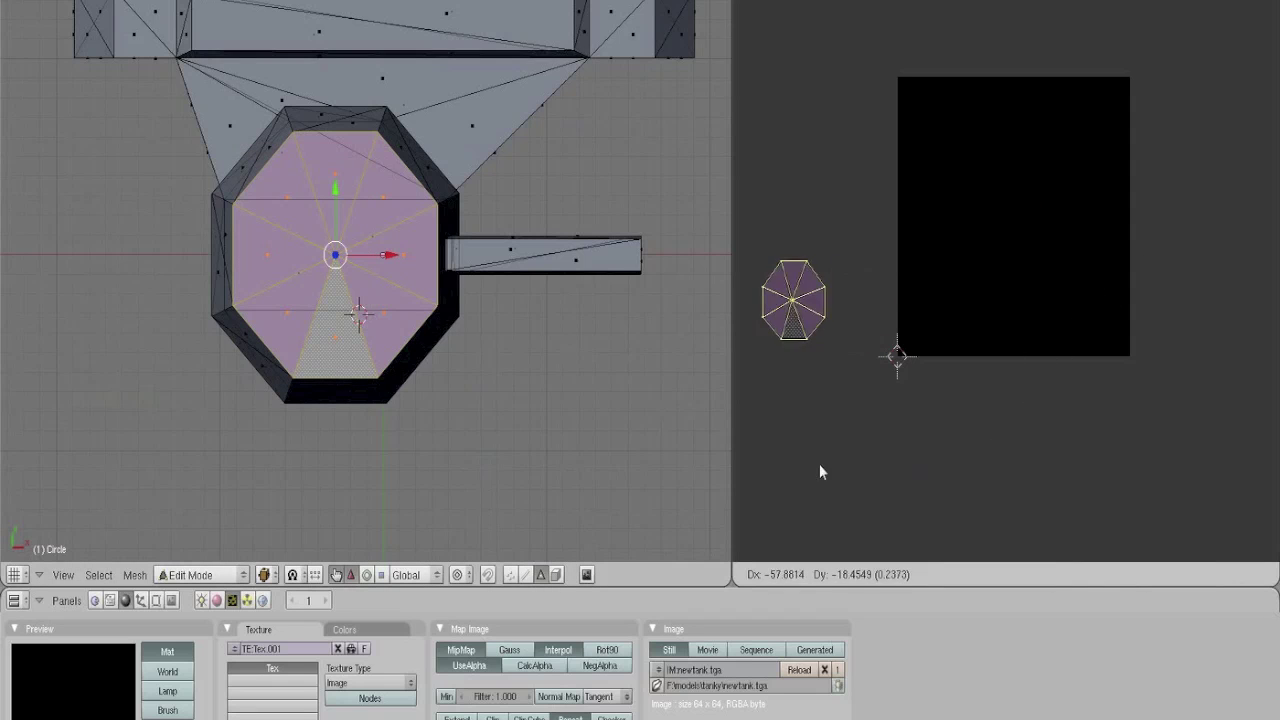
pyautogui.click(806, 455)
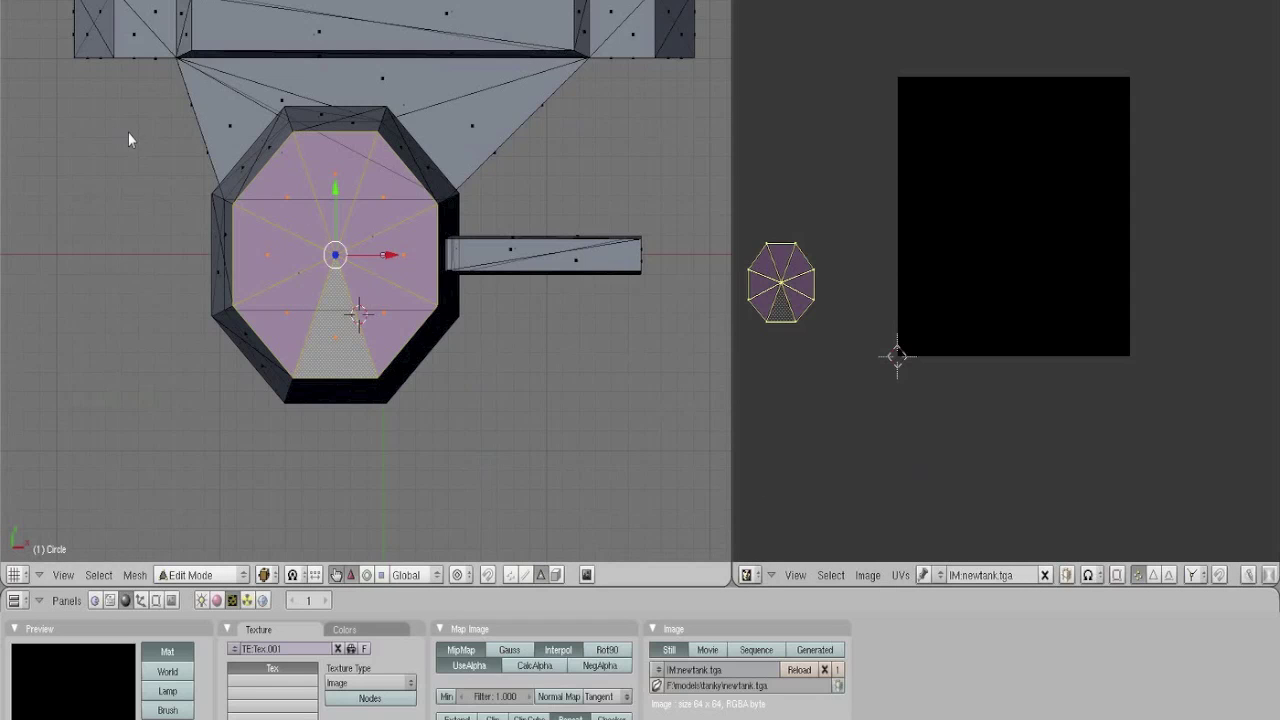
# Display all UV islands and shift the selected ones slightly up and to the left
pyautogui.press('a')
pyautogui.press('a')
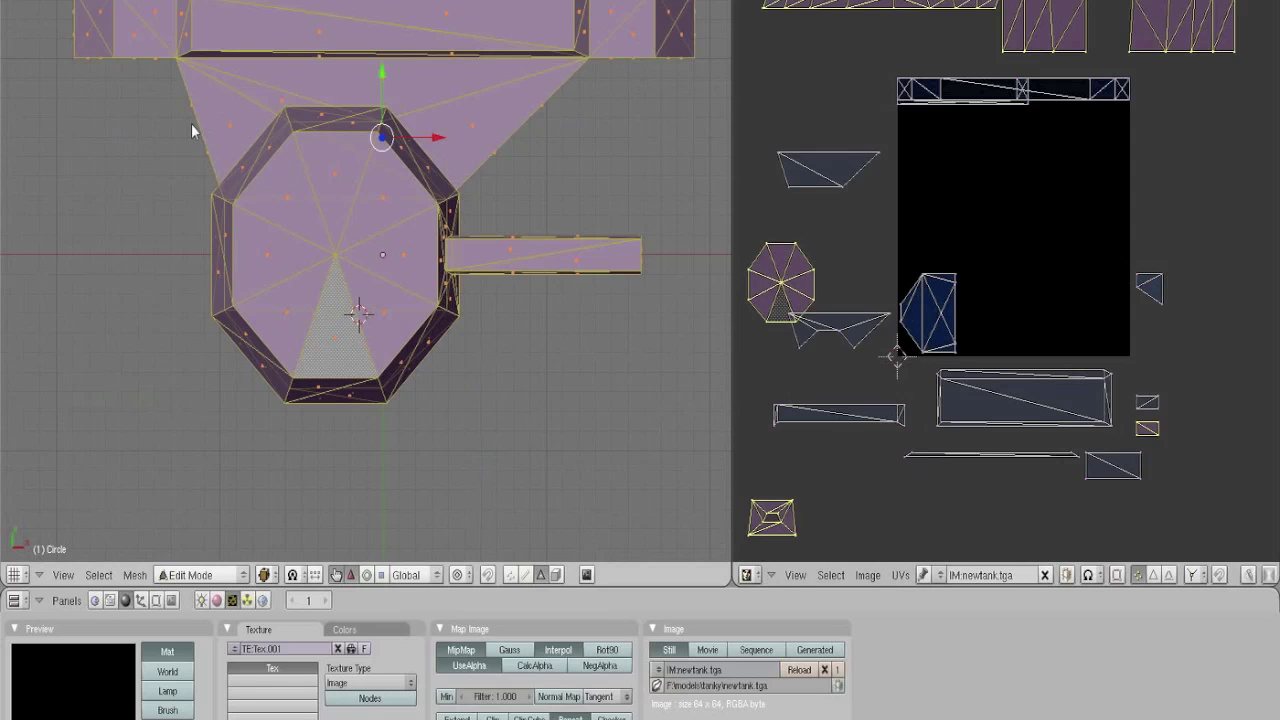
pyautogui.press('g')
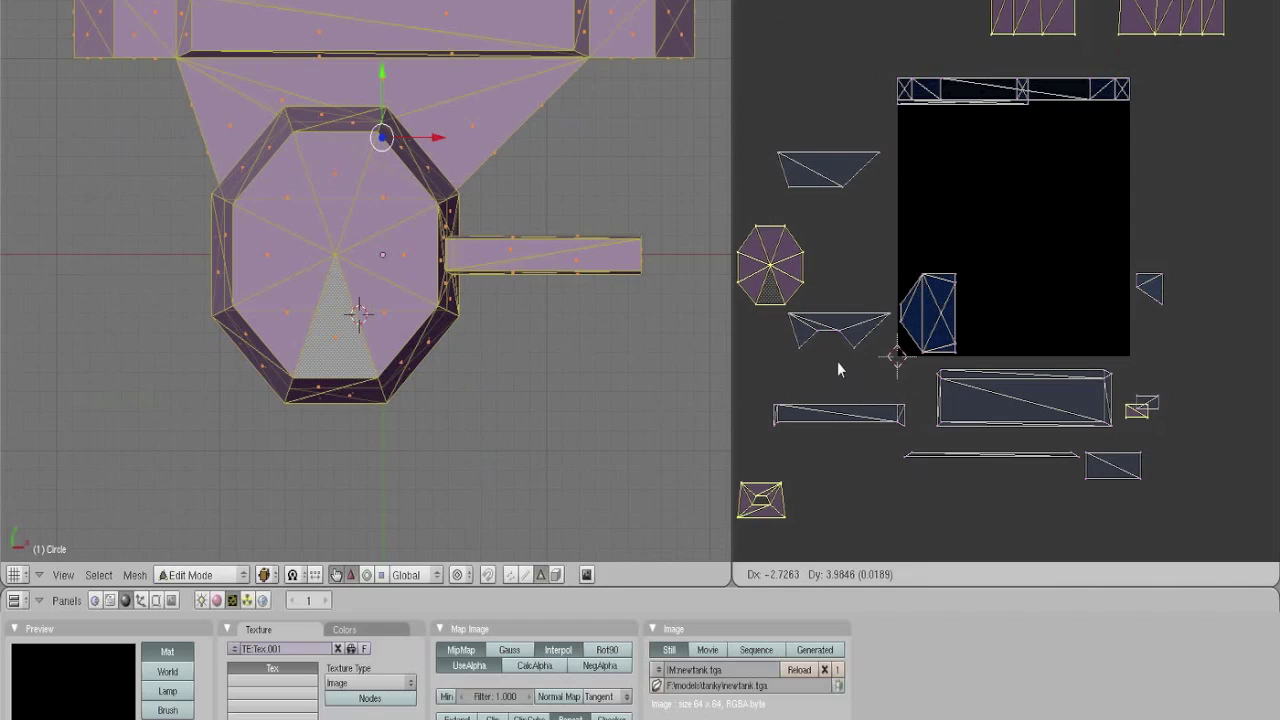
pyautogui.click(838, 364)
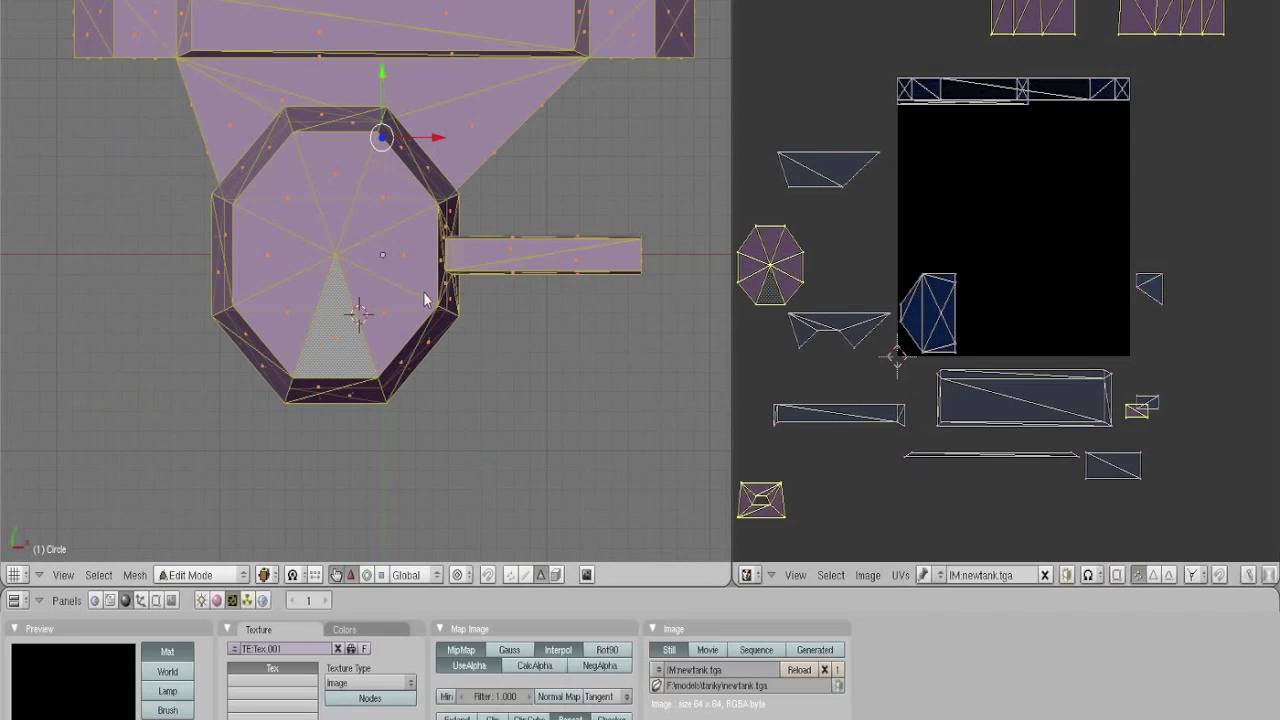
# Select all the linked faces of the gun barrel in the front view
pyautogui.rightClick(529, 278)
pyautogui.rightClick(511, 245)
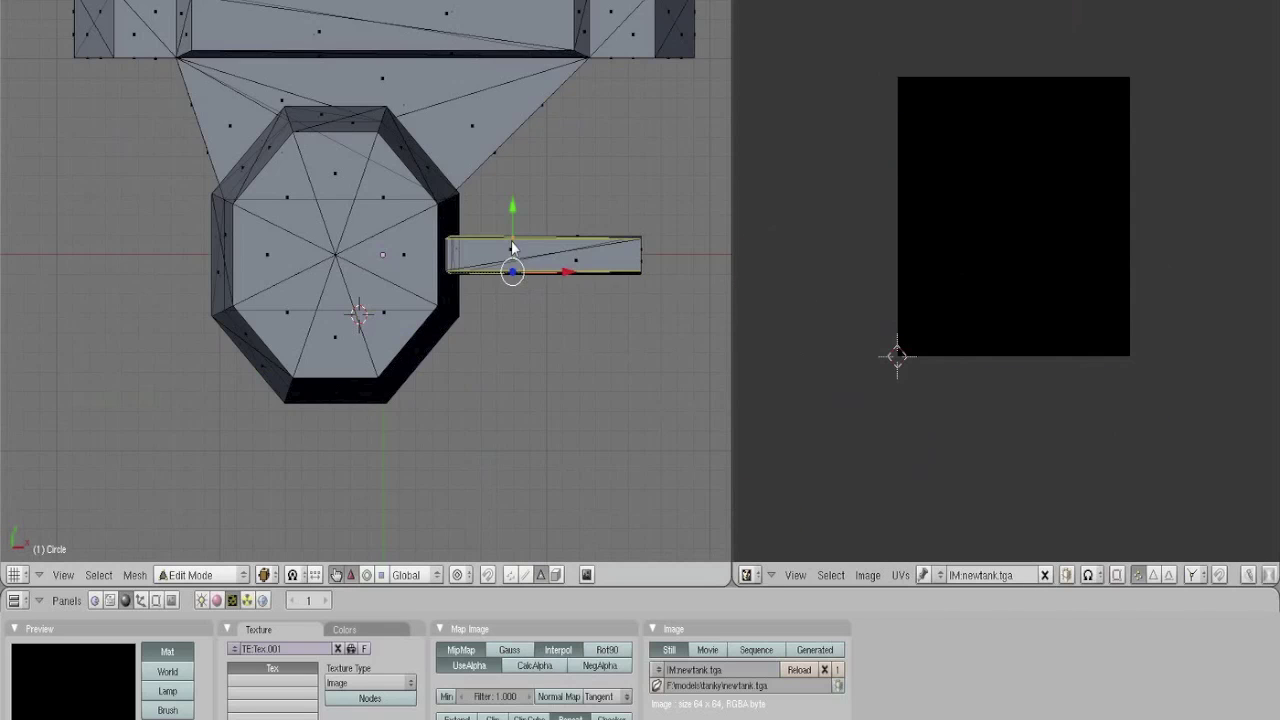
pyautogui.rightClick(509, 249)
pyautogui.keyDown('shift'); pyautogui.rightClick(588, 260); pyautogui.keyUp('shift')
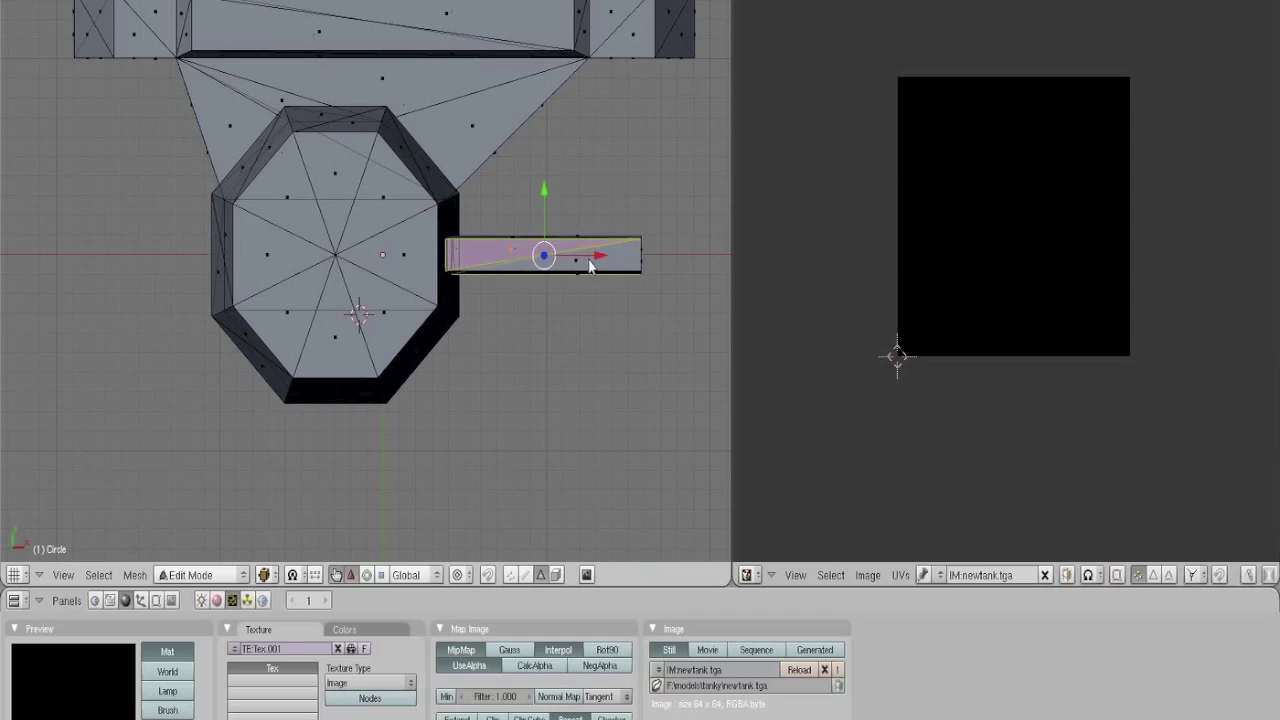
pyautogui.rightClick(575, 263)
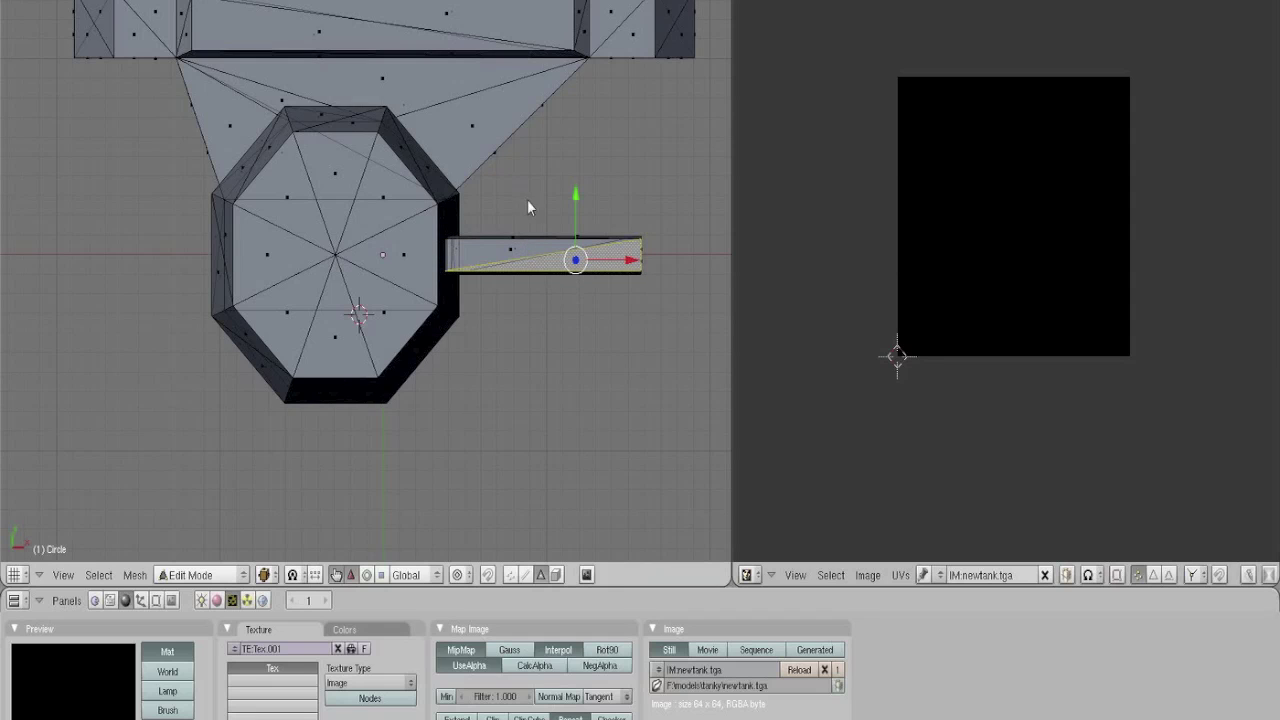
pyautogui.press('KP_1')
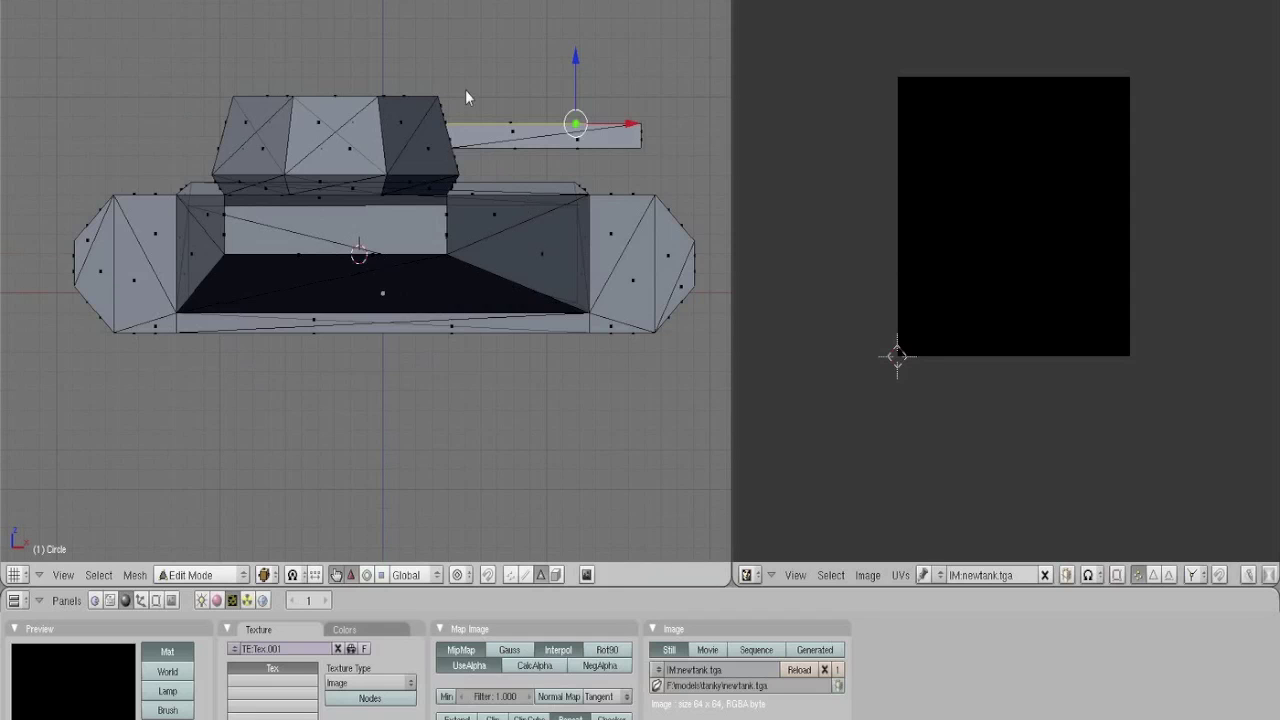
pyautogui.hotkey('ctrl', 'l')
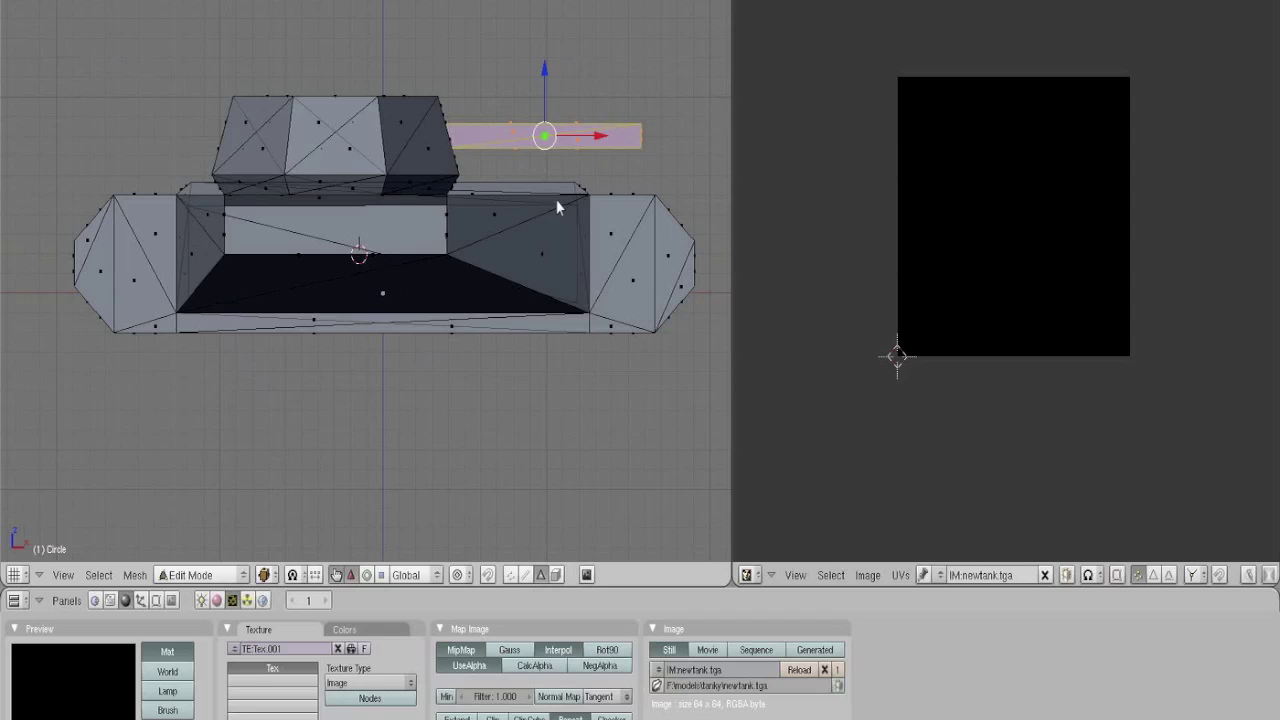
# Unwrap the gun barrel with Project From View in the front view, and shift its island up and left within the image
pyautogui.press('u')
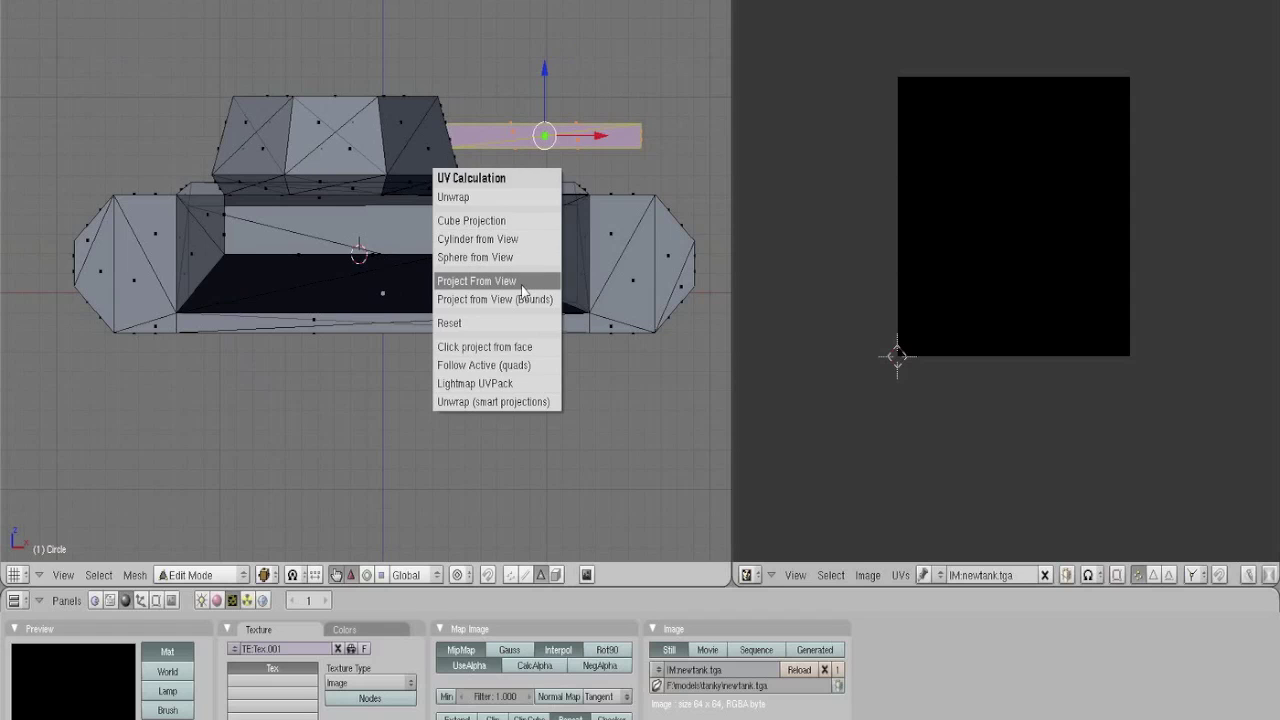
pyautogui.click(537, 284)
pyautogui.press('g')
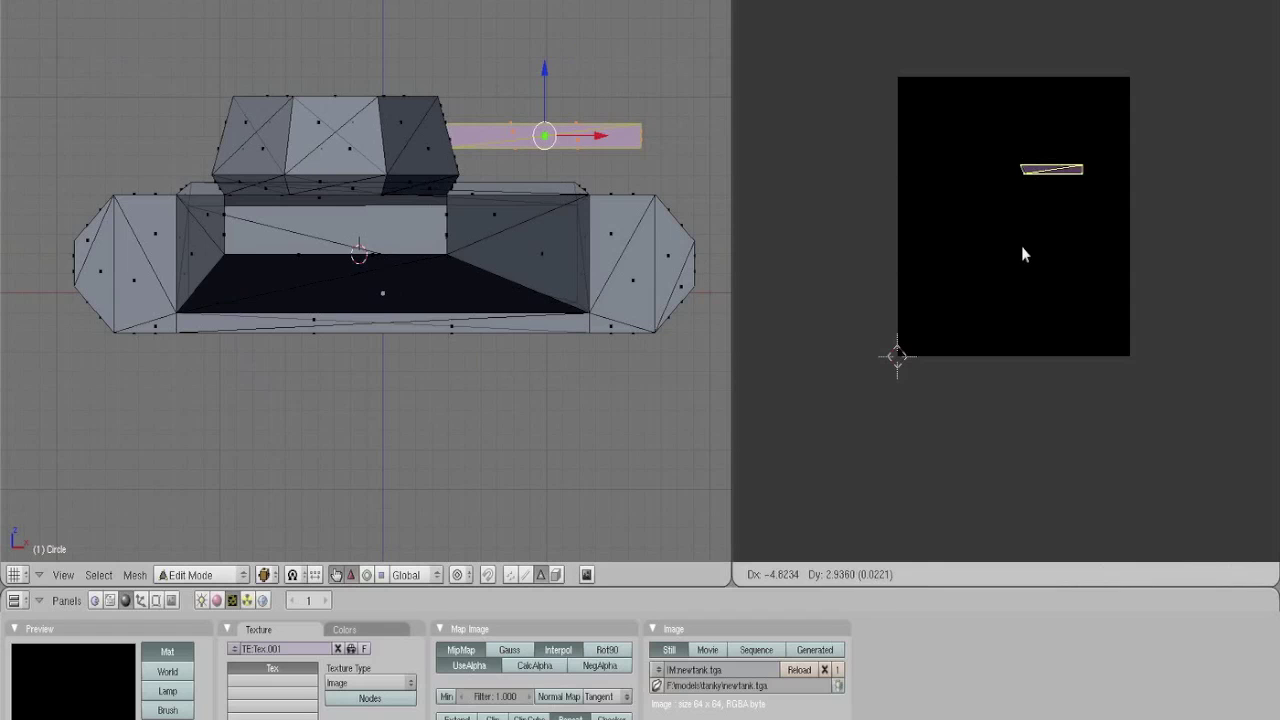
pyautogui.click(983, 249)
# Display all UV islands, select only the gun barrel's island, and move it just below the strip along the image's upper edge
pyautogui.press('a')
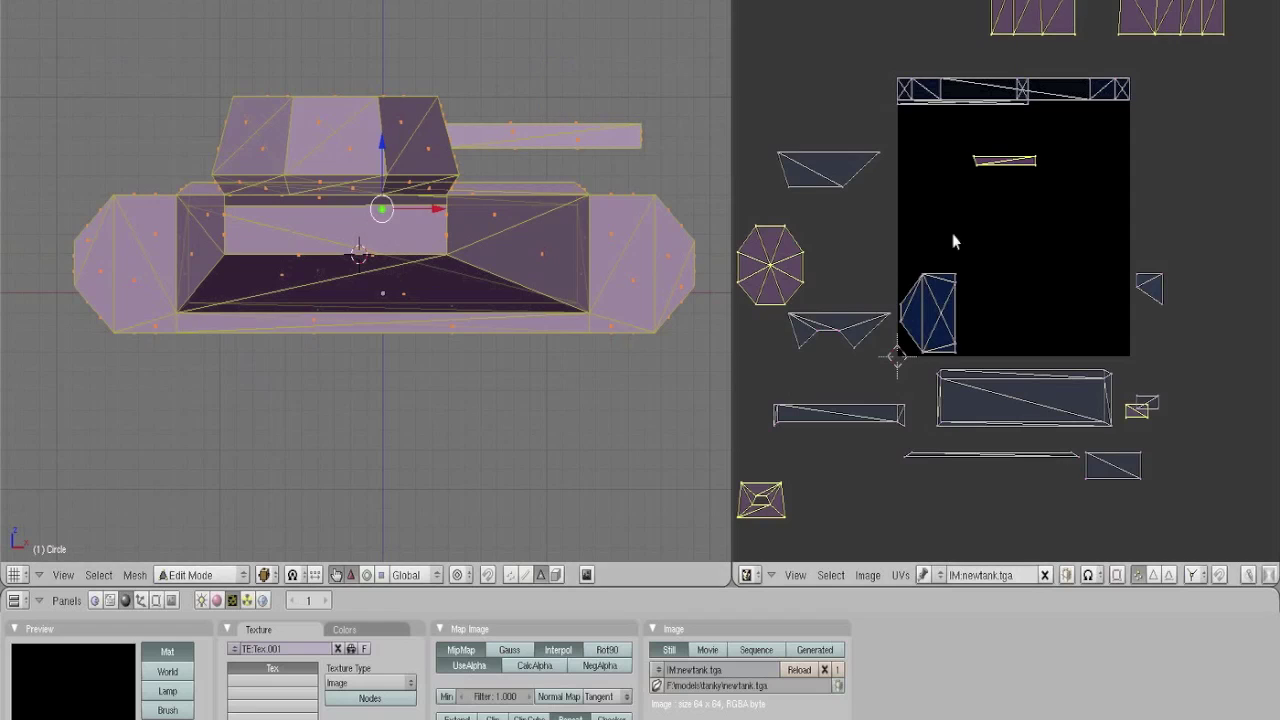
pyautogui.press('a')
pyautogui.keyDown('ctrl'); pyautogui.moveTo(956, 153); pyautogui.dragTo(1096, 140); pyautogui.keyUp('ctrl')
pyautogui.press('g')
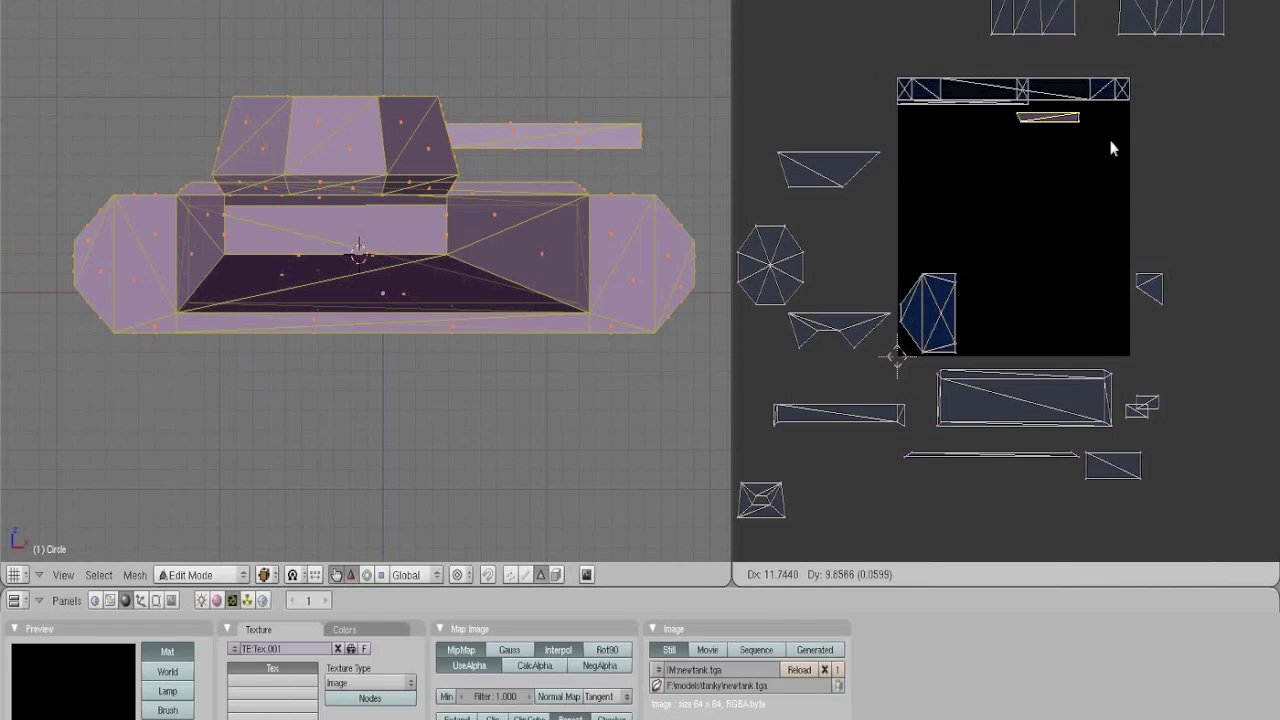
pyautogui.click(1113, 136)
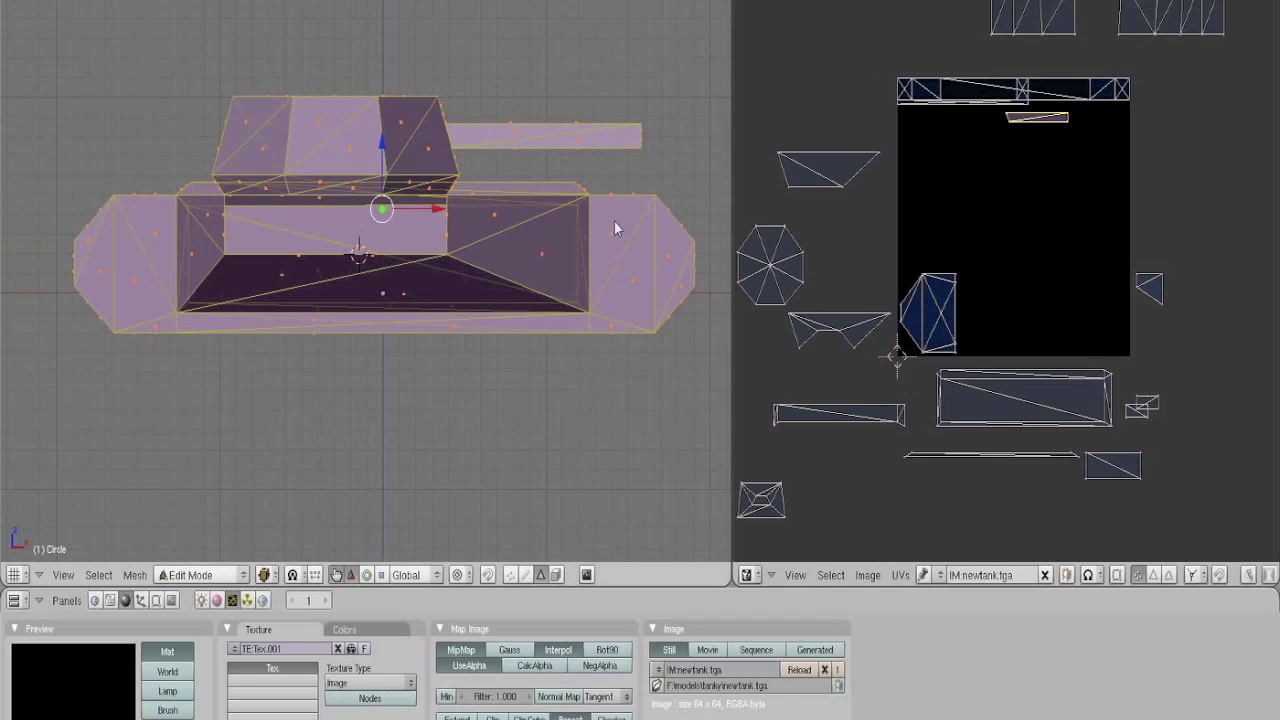
# Unwrap the barrel's muzzle end with Project From View in the side view, move its island near the image's upper-right corner, and redisplay all islands
pyautogui.scroll(2, 615, 228)
pyautogui.moveTo(588, 154); pyautogui.dragTo(615, 71, button='middle')
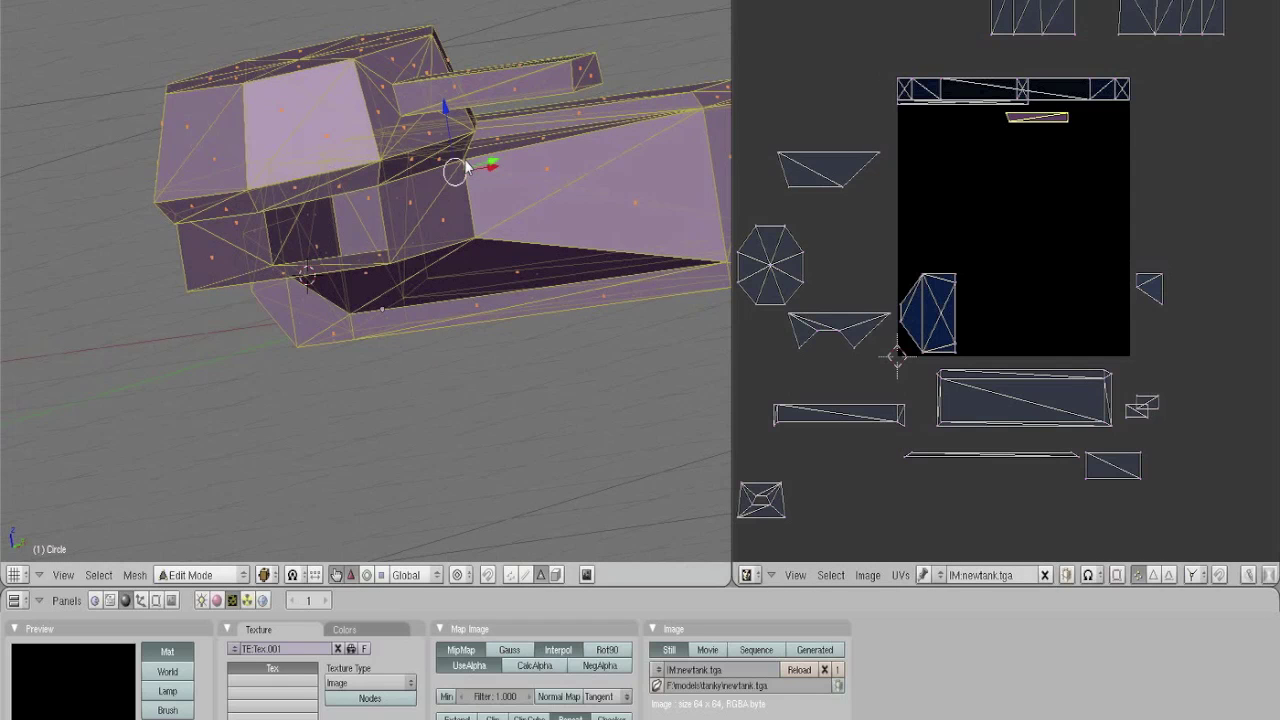
pyautogui.rightClick(597, 75)
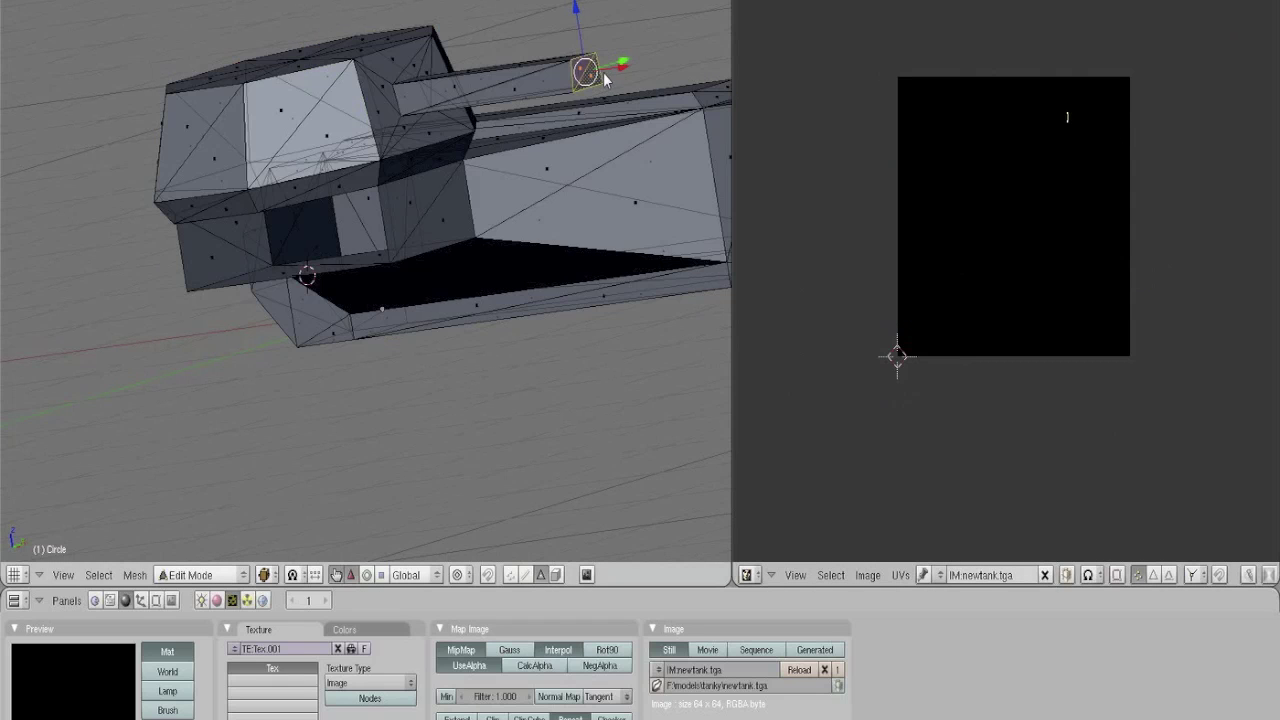
pyautogui.press('KP_3')
pyautogui.press('u')
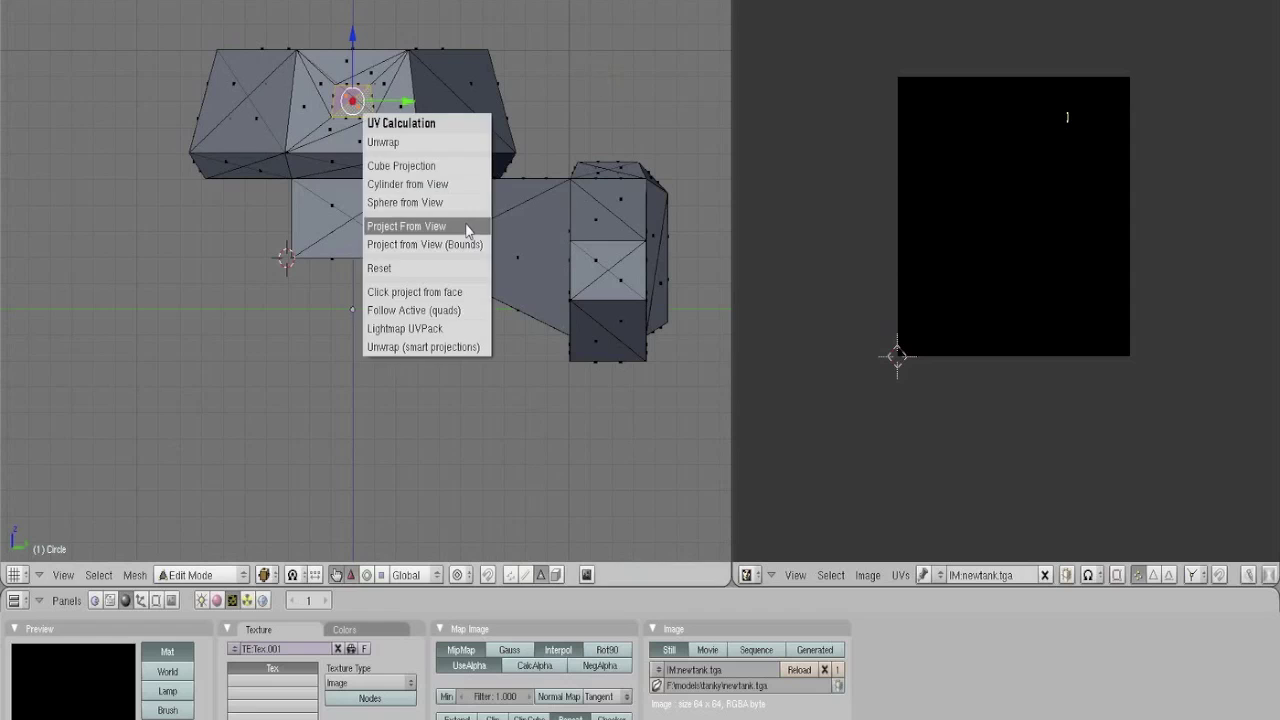
pyautogui.click(467, 226)
pyautogui.moveTo(991, 235); pyautogui.dragTo(1054, 211)
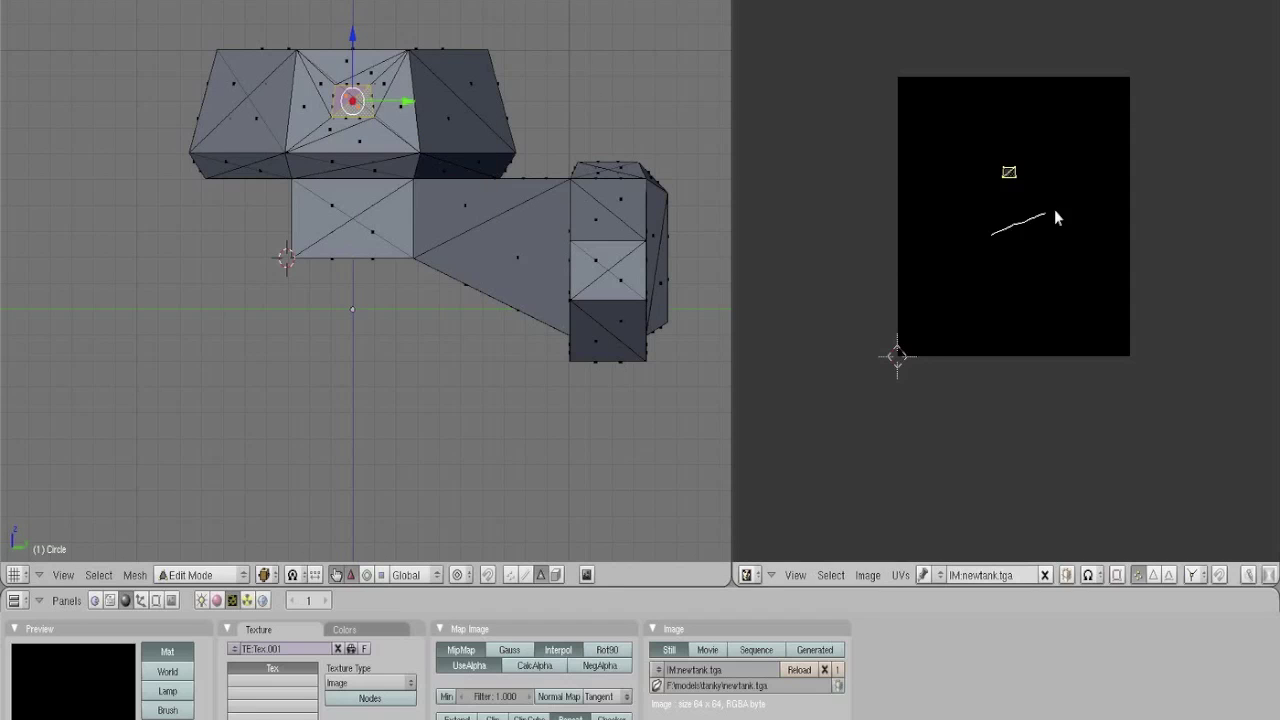
pyautogui.click(1151, 182)
pyautogui.press('a')
pyautogui.press('a')
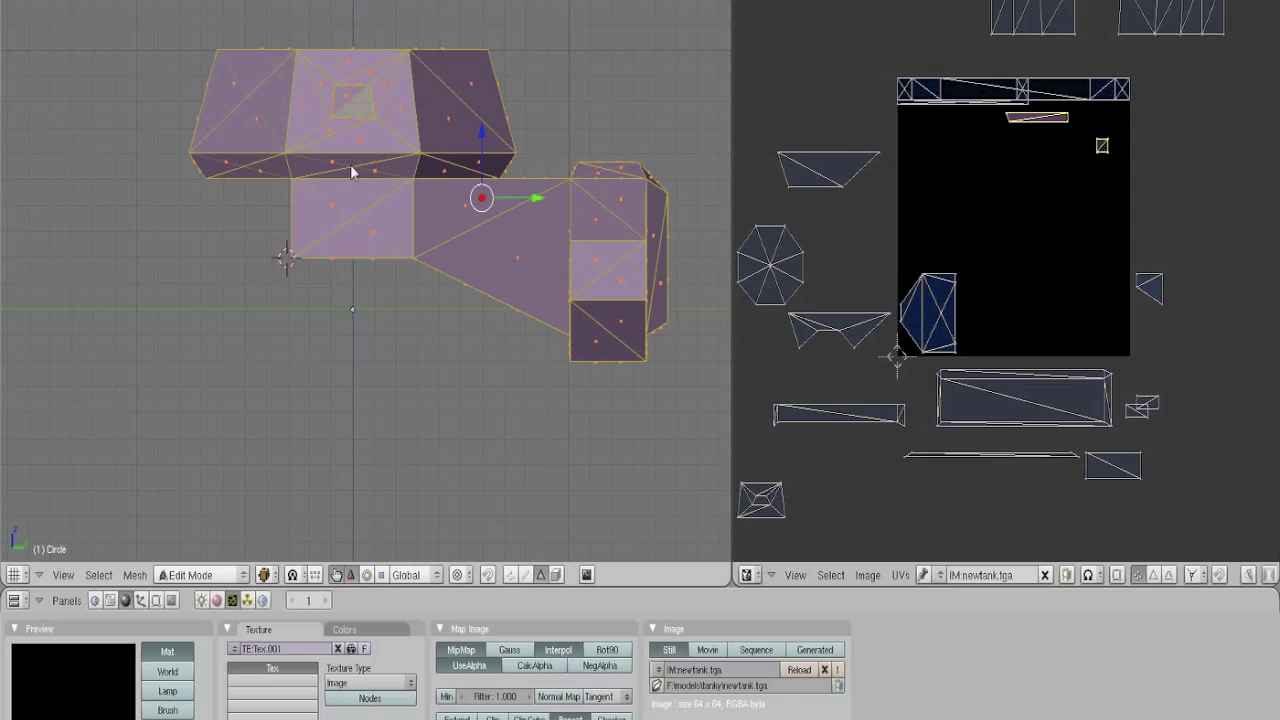
# Examine the tank from several sides, including its underside, and review the overall layout of the UV islands around the image
pyautogui.moveTo(351, 171); pyautogui.dragTo(354, 228, button='middle')
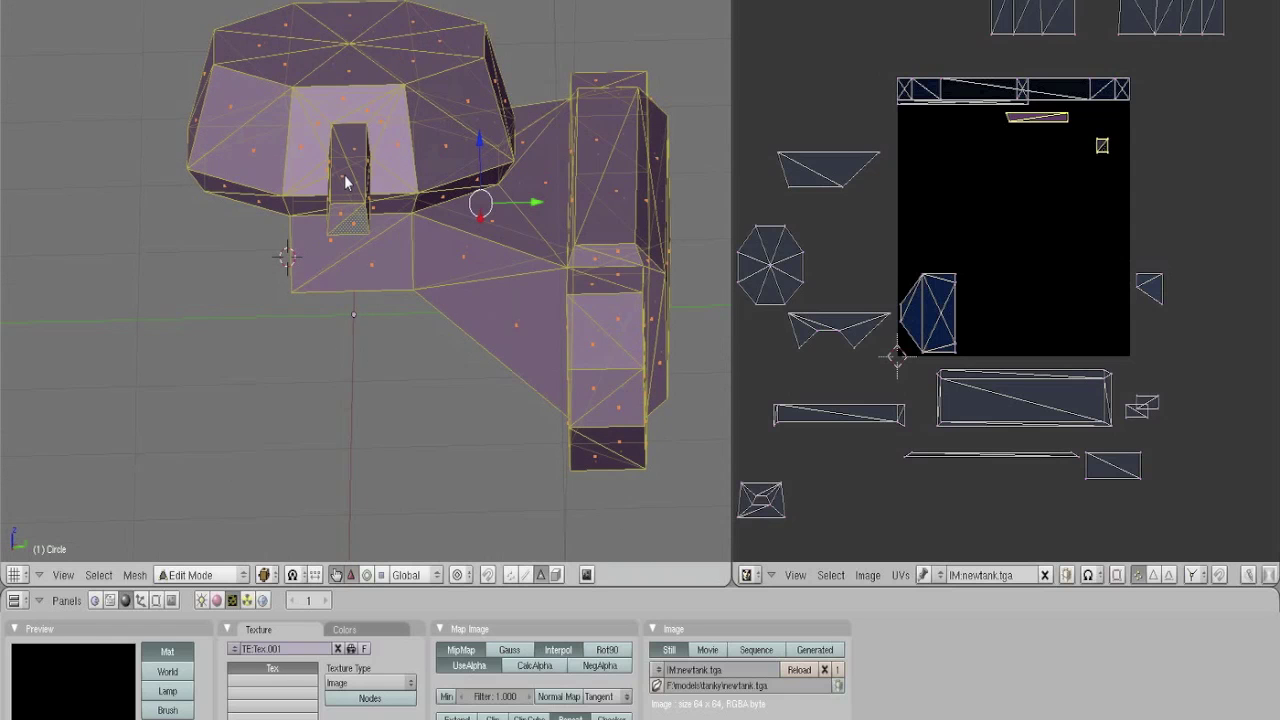
pyautogui.moveTo(349, 238); pyautogui.dragTo(490, 220, button='middle')
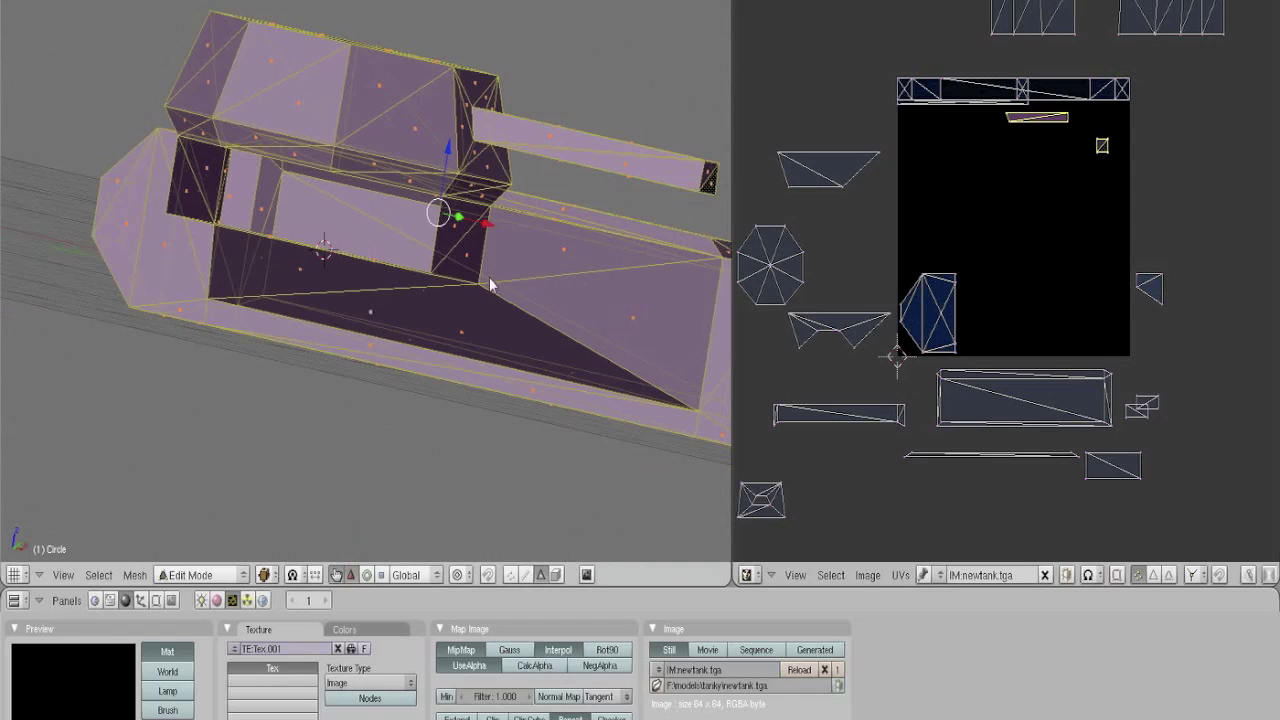
pyautogui.moveTo(534, 285); pyautogui.dragTo(450, 185, button='middle')
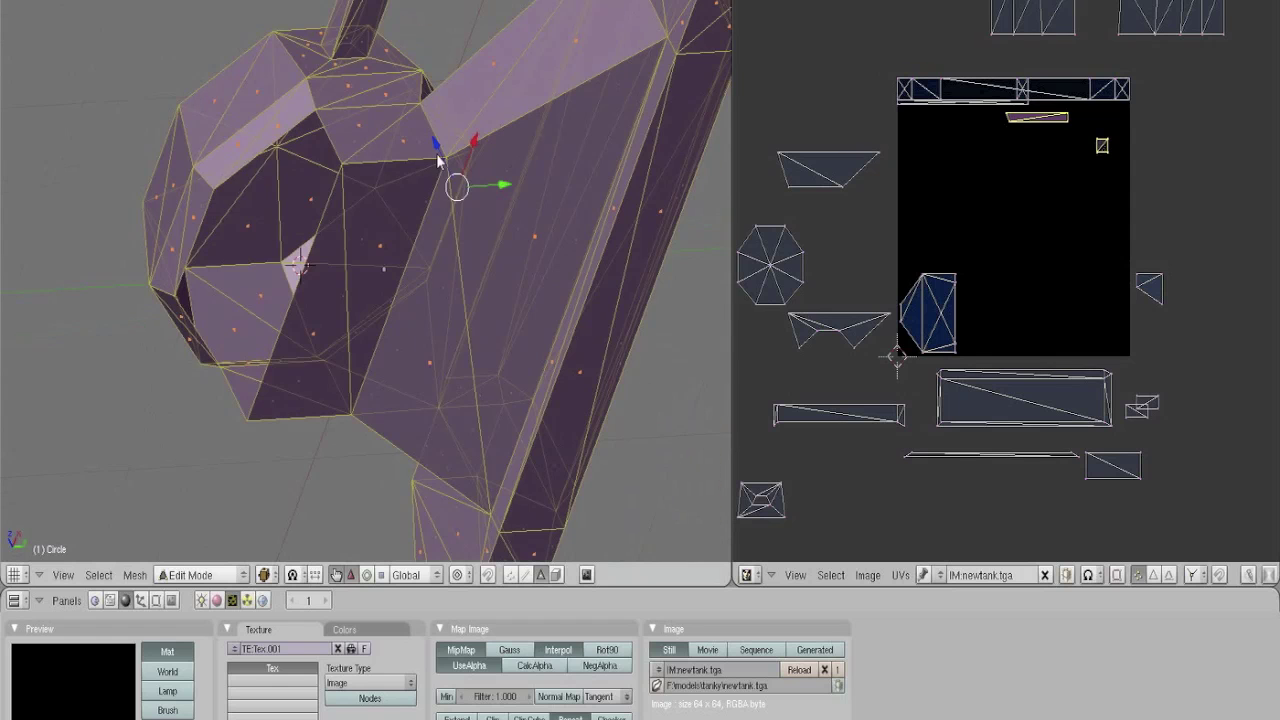
pyautogui.scroll(-5, 895, 205)
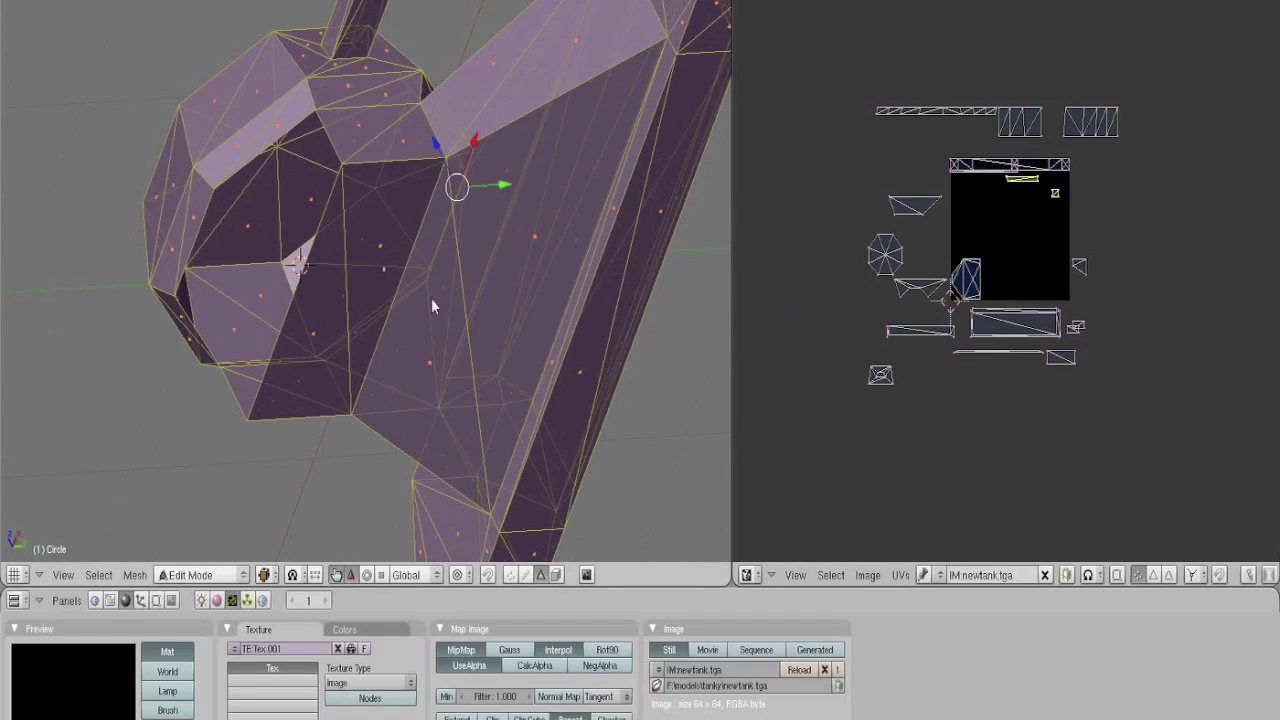
pyautogui.scroll(4, 1060, 356)
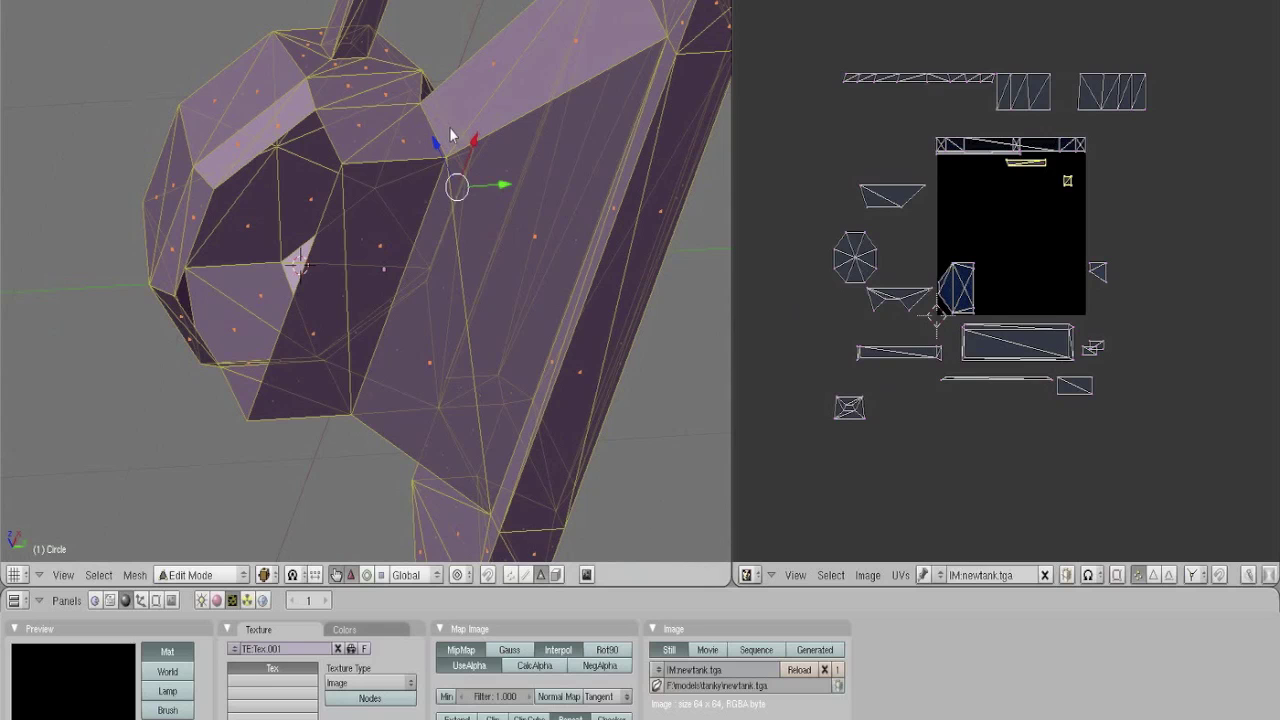
pyautogui.scroll(3, 1048, 418)
pyautogui.scroll(-1, 1052, 421)
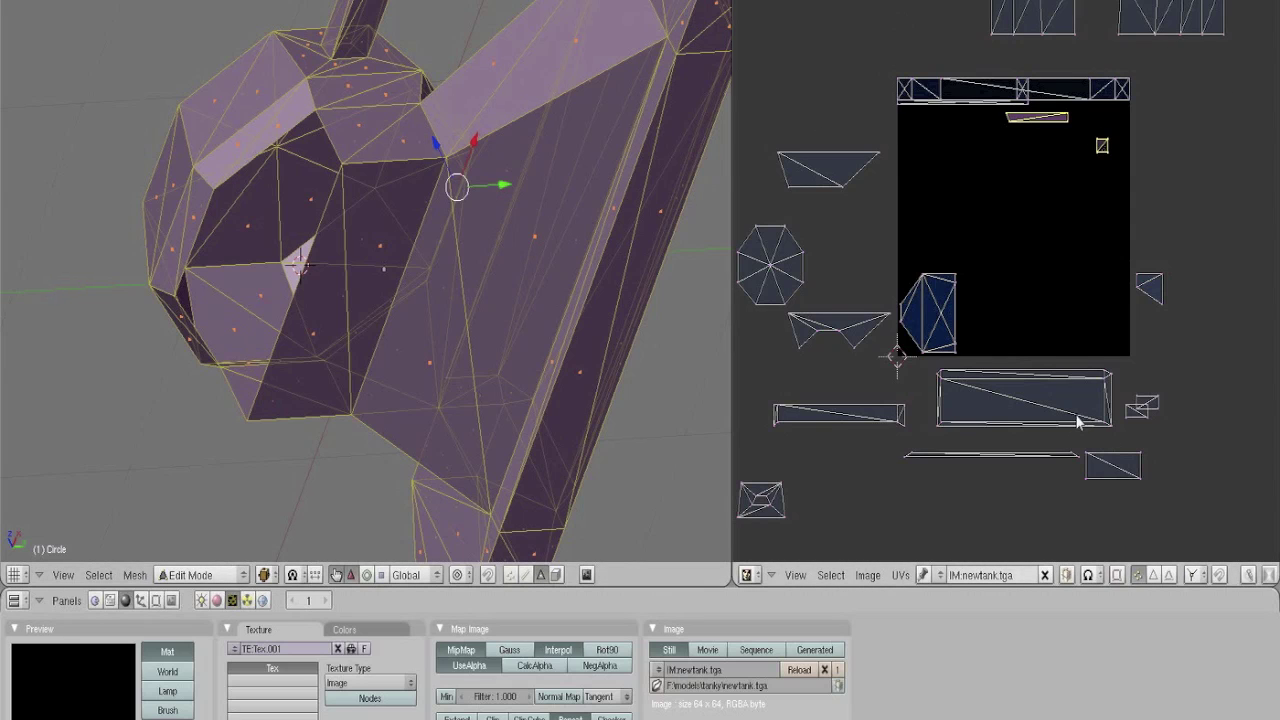
pyautogui.moveTo(223, 216); pyautogui.dragTo(499, 142, button='middle')
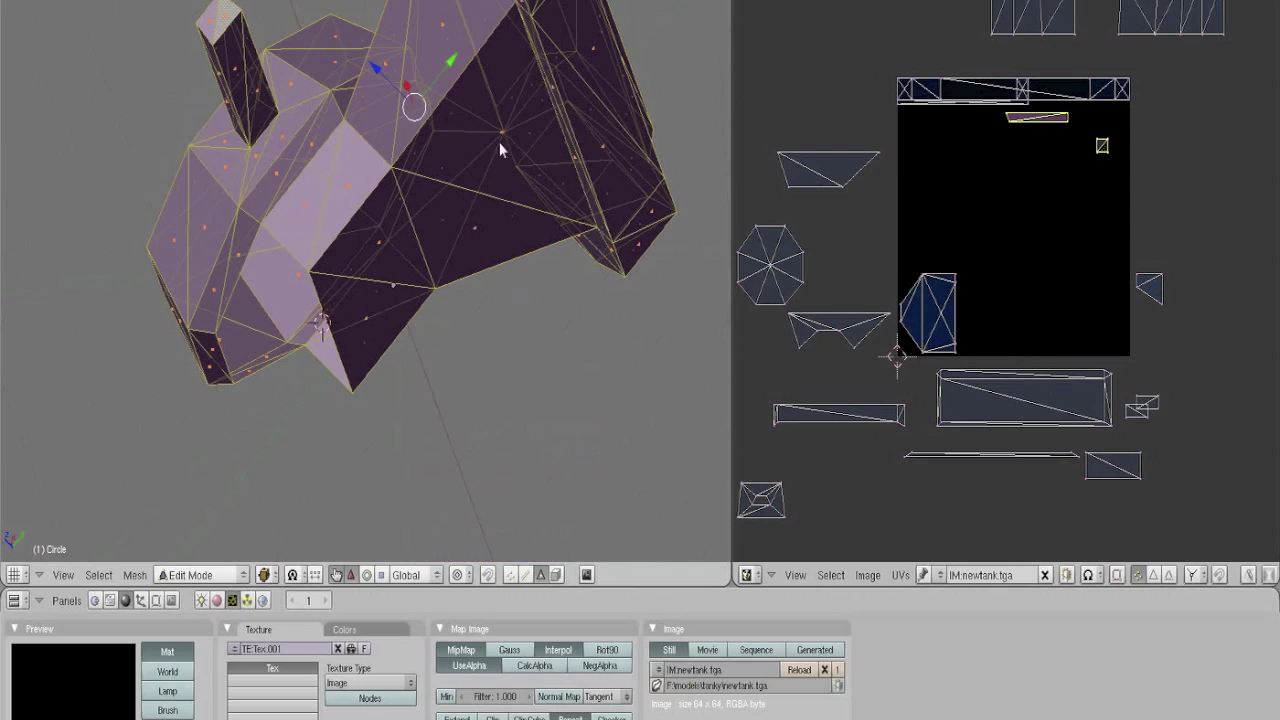
pyautogui.moveTo(562, 57); pyautogui.dragTo(242, 225, button='middle')
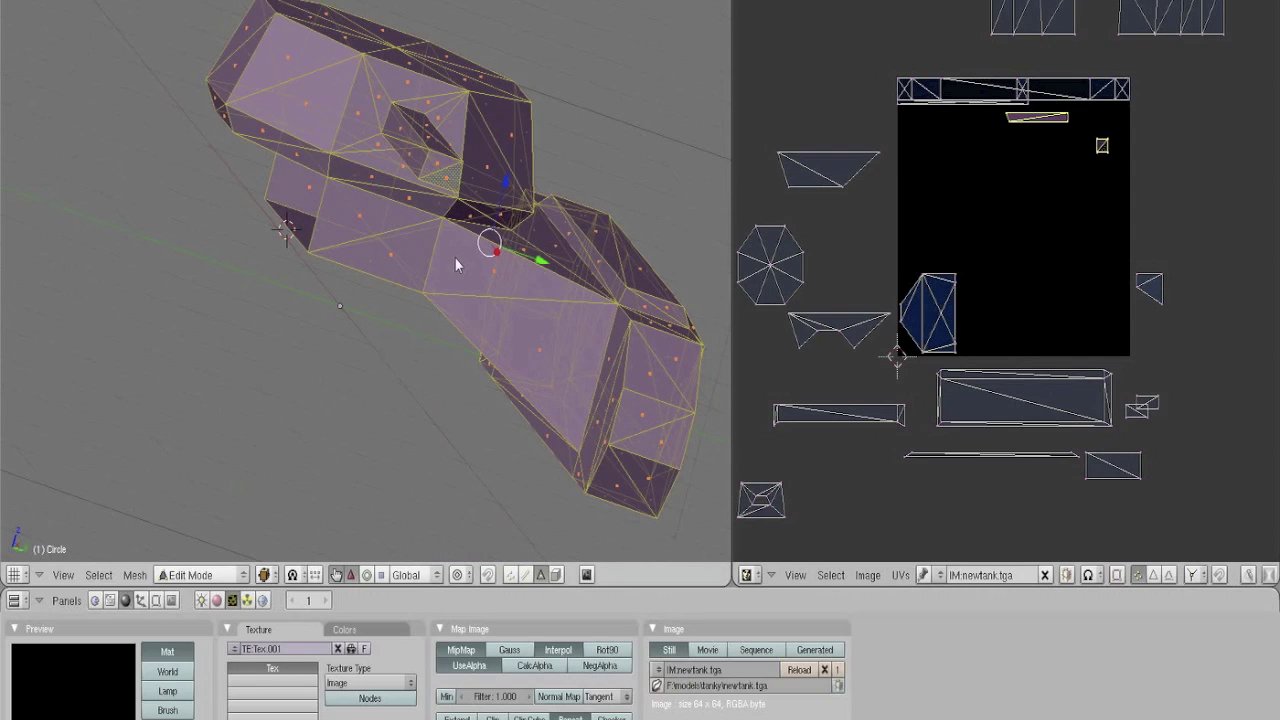